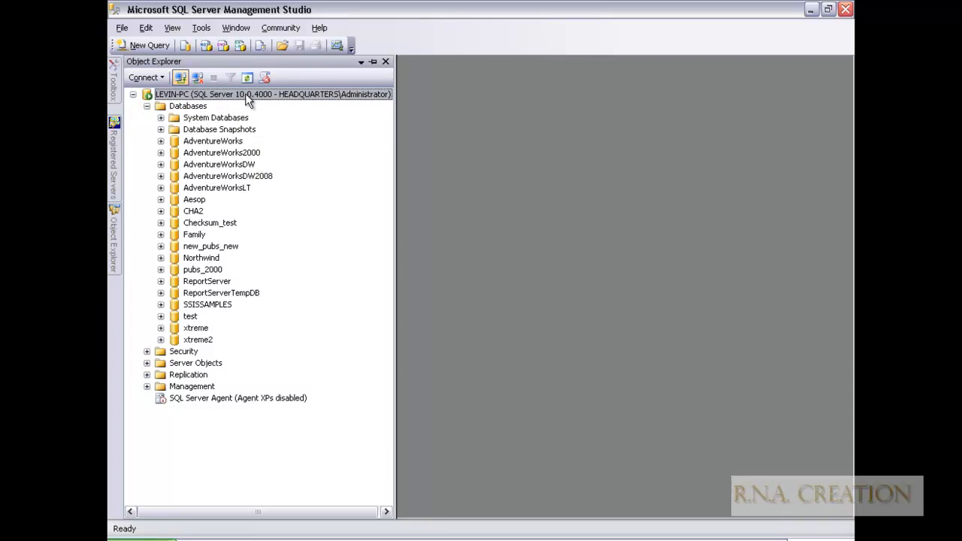
Connect to the LEVIN-PC\LEVIN database engine with Windows Authentication, alongside the existing LEVIN-PC connection.
{"action": "left_click", "coordinate": [279, 101]}
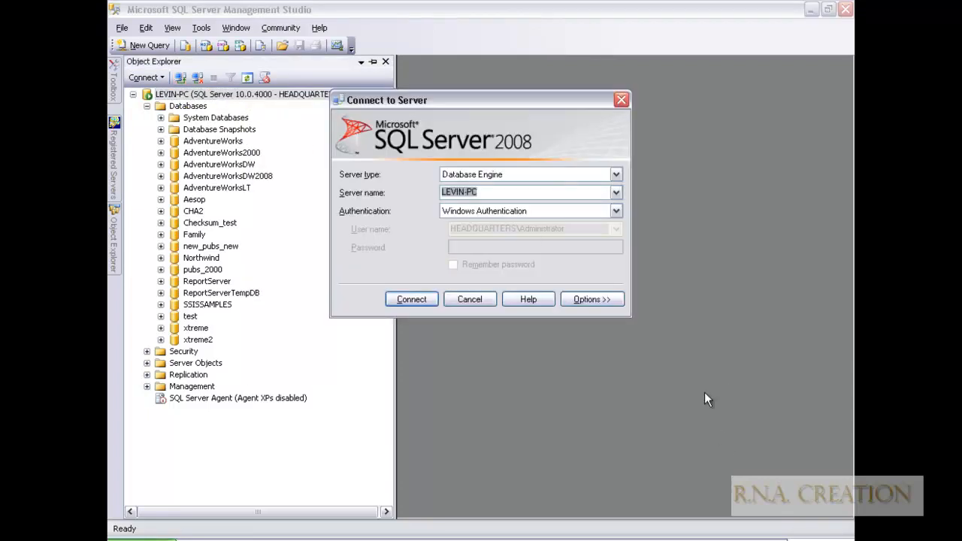
{"action": "left_click", "coordinate": [616, 194]}
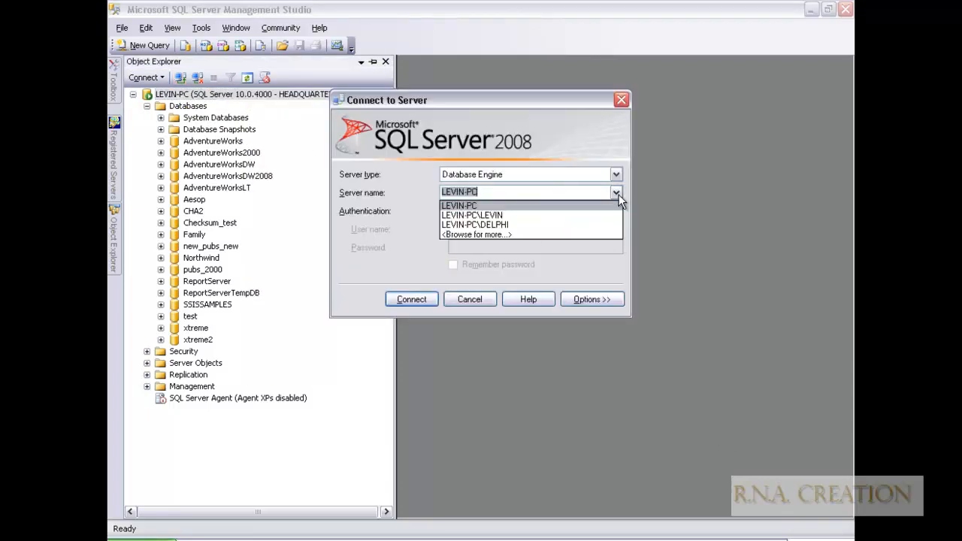
{"action": "left_click", "coordinate": [579, 214]}
{"action": "left_click", "coordinate": [419, 301]}
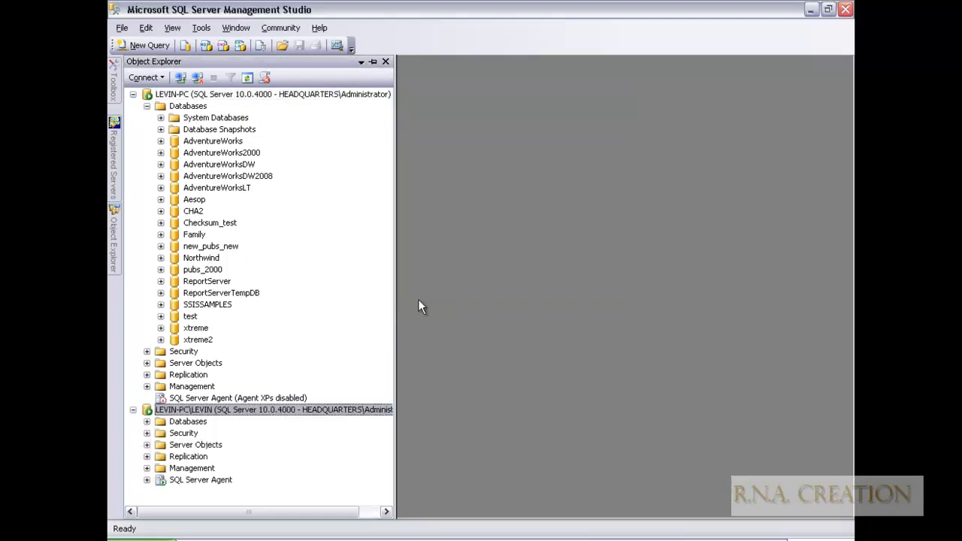
Delete the pubs database from the LEVIN-PC\LEVIN instance.
{"action": "left_click", "coordinate": [146, 421]}
{"action": "right_click", "coordinate": [203, 457]}
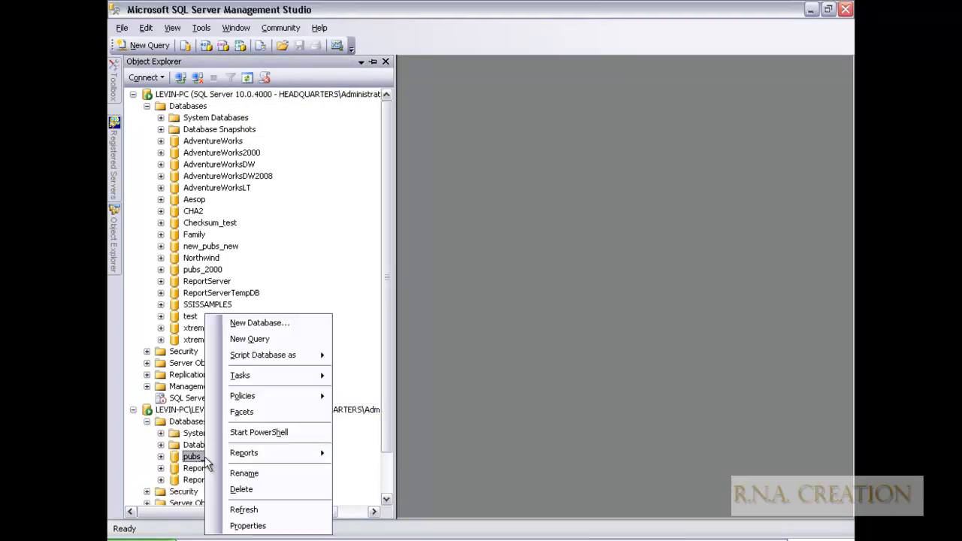
{"action": "left_click", "coordinate": [235, 490]}
{"action": "left_click", "coordinate": [760, 472]}
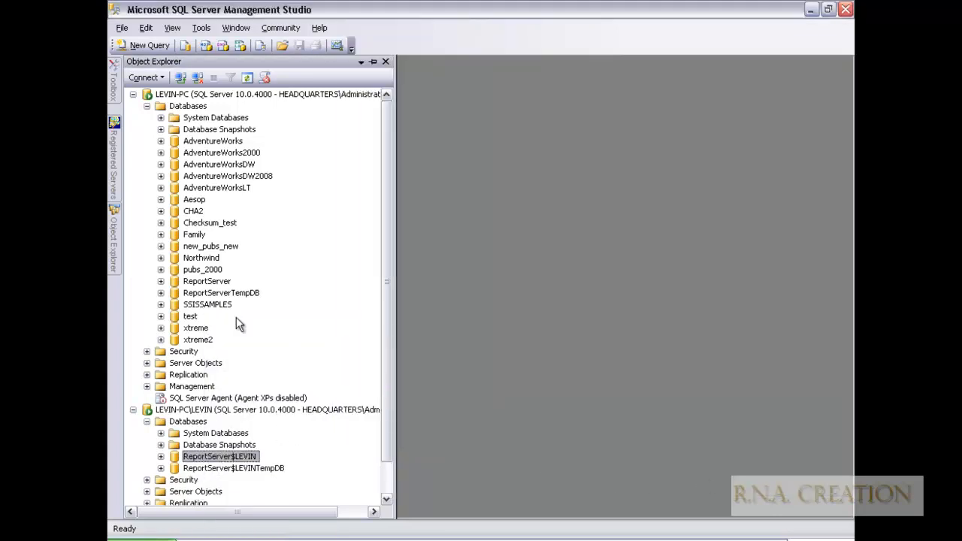
Set the recovery model of the pubs_2000 database on LEVIN-PC to Full in its database options.
{"action": "left_click", "coordinate": [215, 271]}
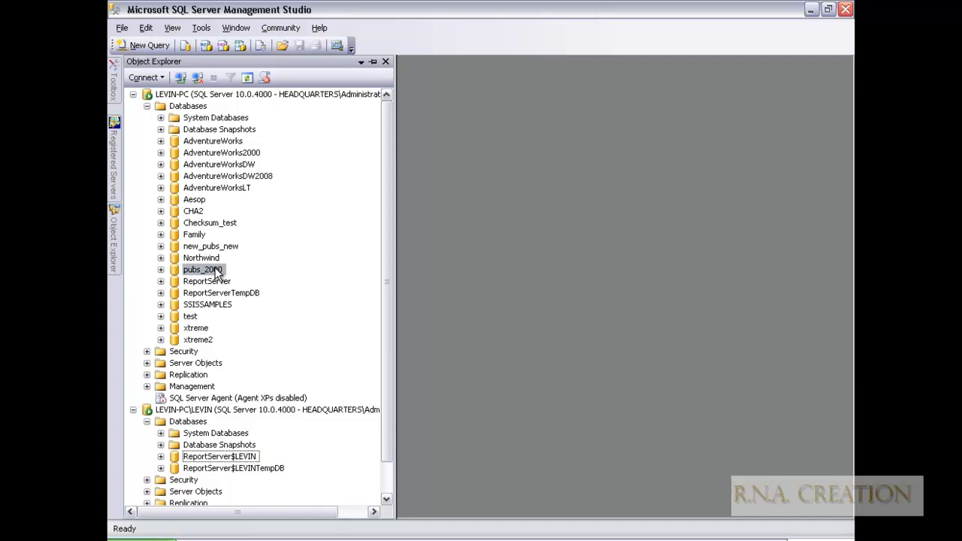
{"action": "left_click", "coordinate": [161, 270]}
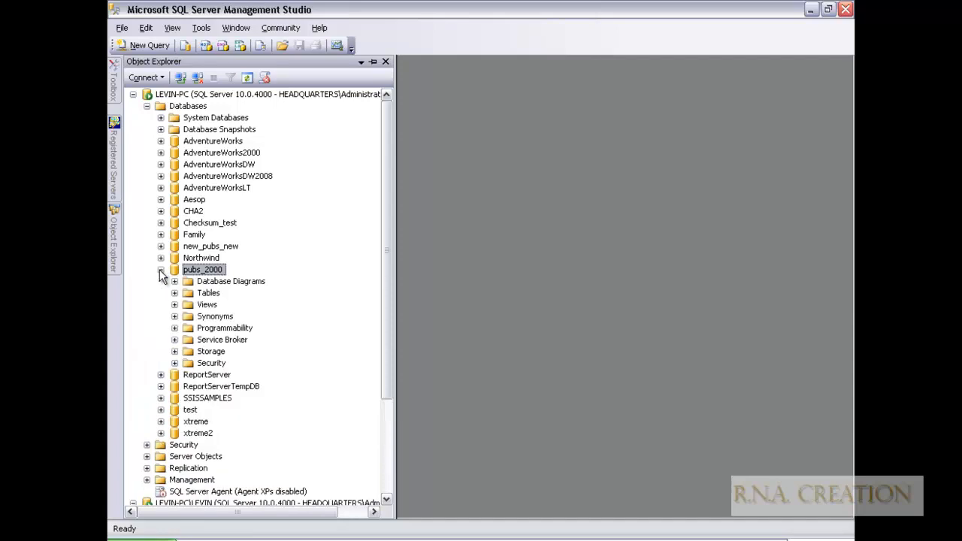
{"action": "right_click", "coordinate": [204, 272]}
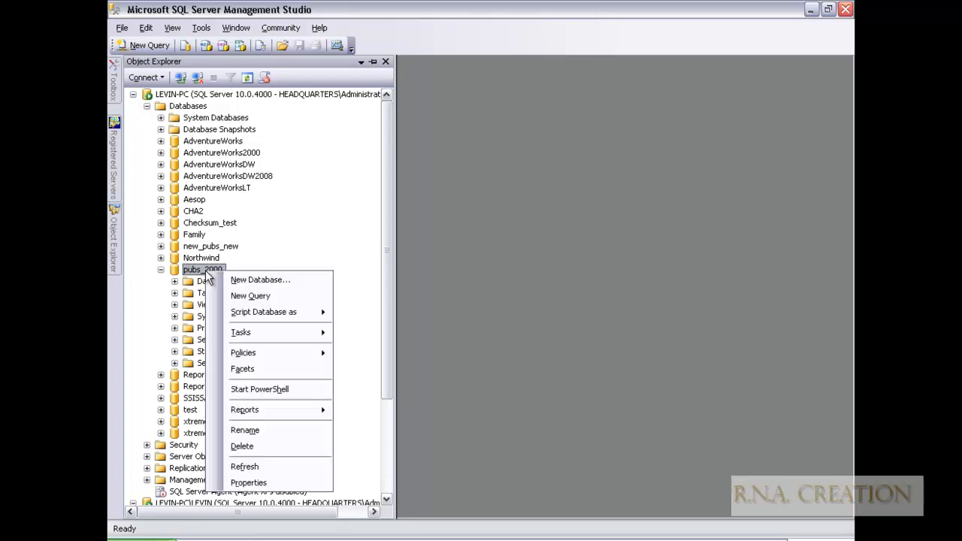
{"action": "left_click", "coordinate": [268, 485]}
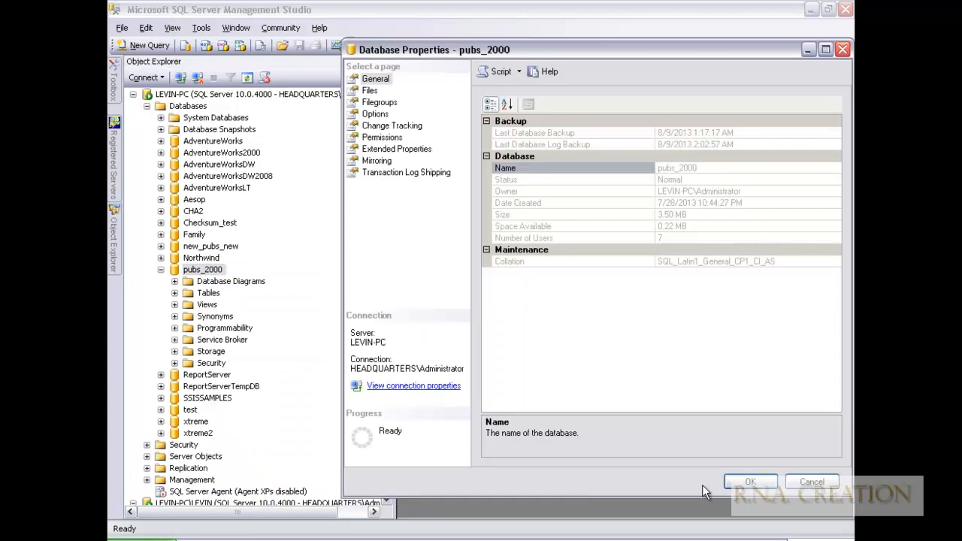
{"action": "left_click", "coordinate": [375, 115]}
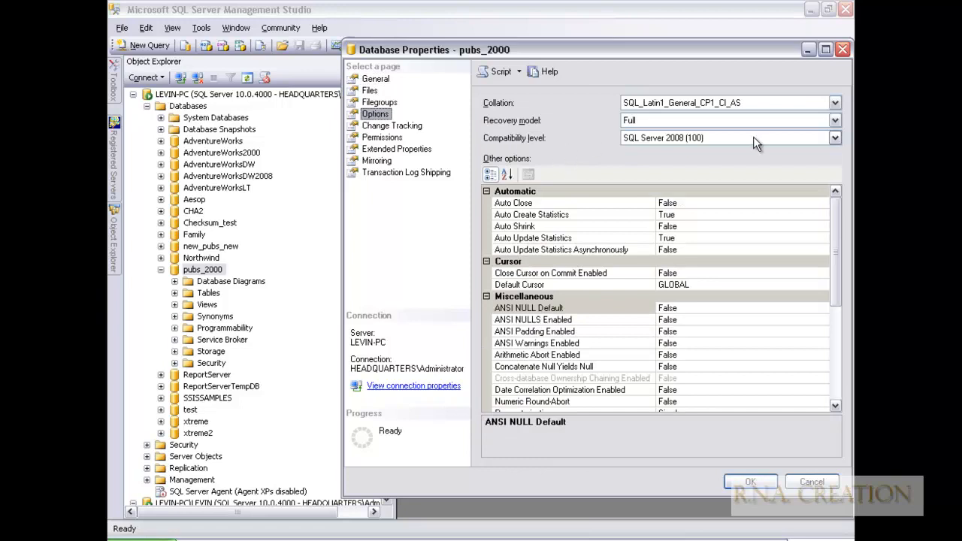
{"action": "left_click", "coordinate": [835, 120]}
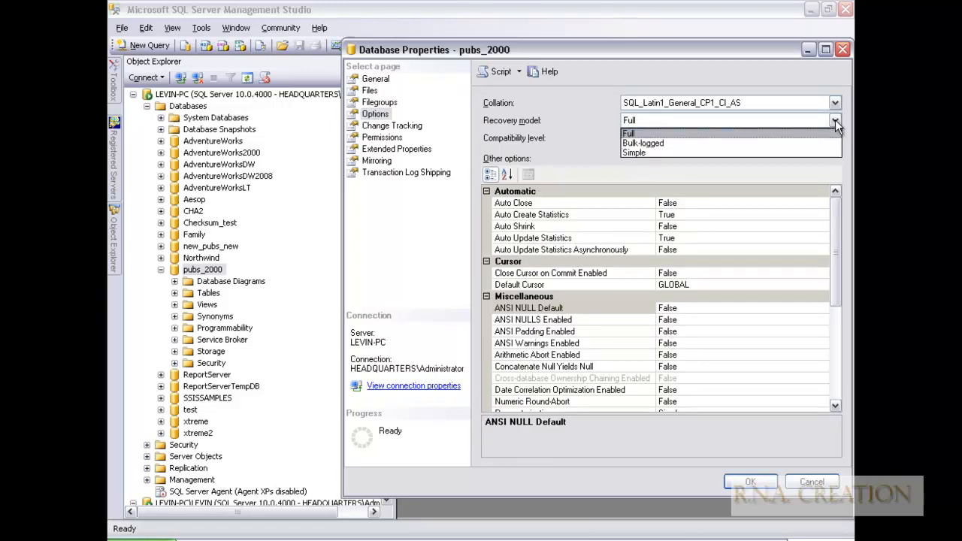
{"action": "left_click", "coordinate": [714, 133]}
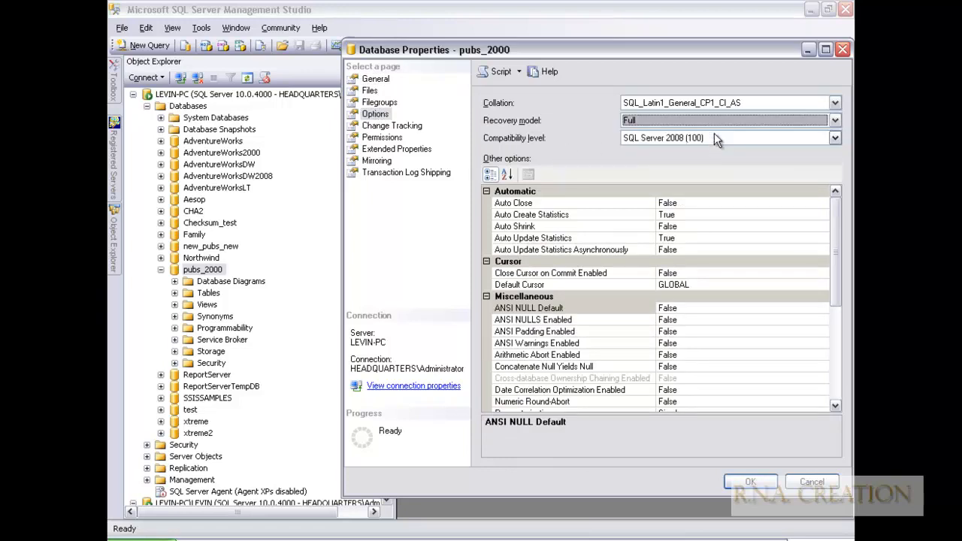
{"action": "left_click", "coordinate": [749, 487]}
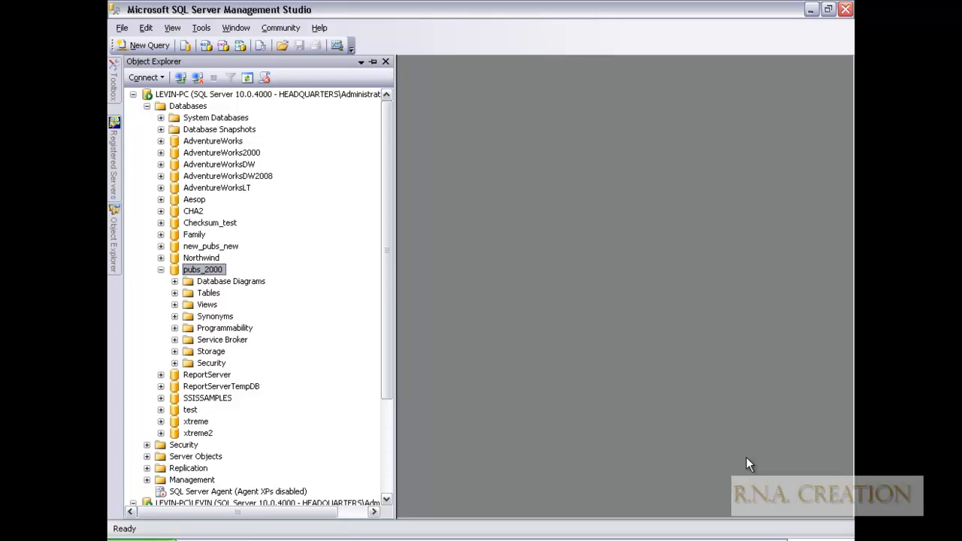
Switch to Windows Explorer, go to drive D: and check the contents of its source folder.
{"action": "right_click", "coordinate": [139, 540]}
{"action": "left_click", "coordinate": [220, 362]}
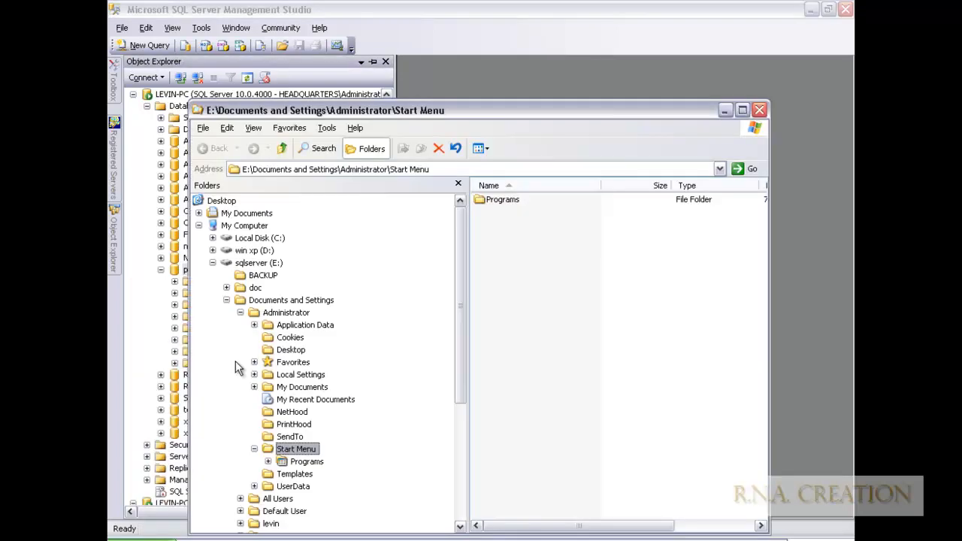
{"action": "left_click", "coordinate": [263, 251]}
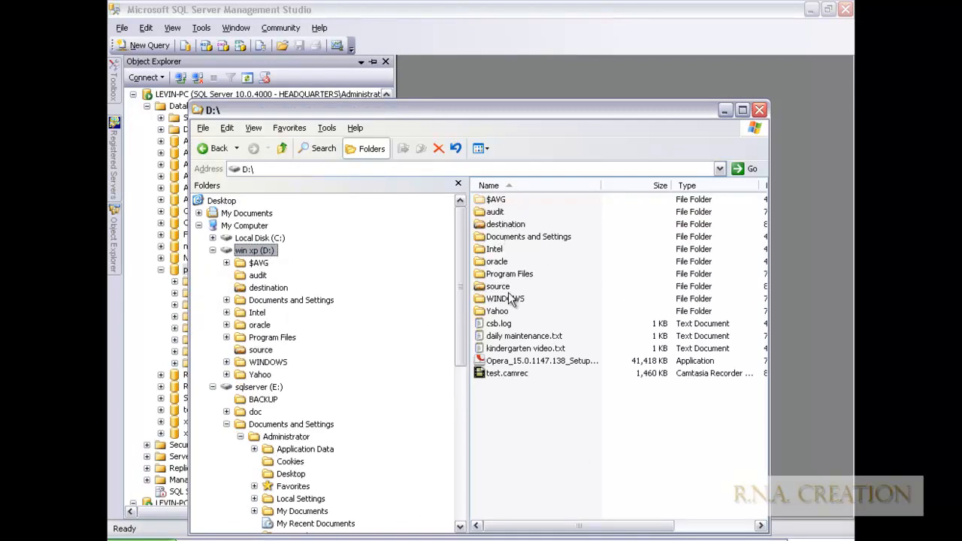
{"action": "left_click", "coordinate": [497, 287]}
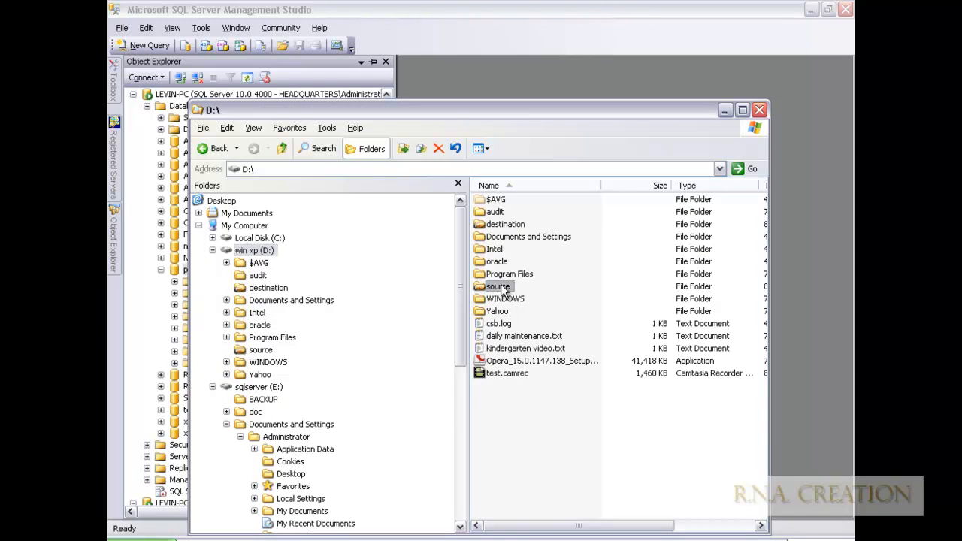
{"action": "double_click", "coordinate": [502, 290]}
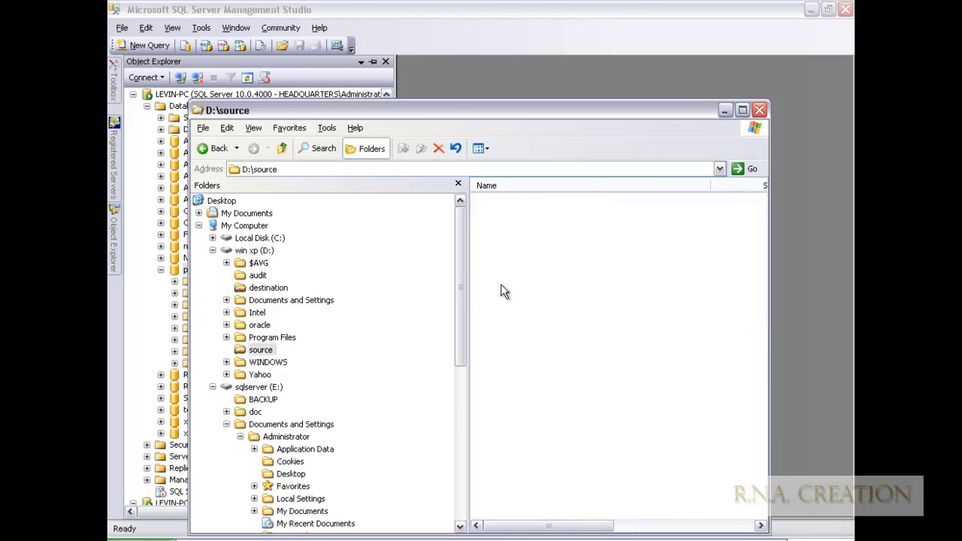
{"action": "left_click", "coordinate": [213, 148]}
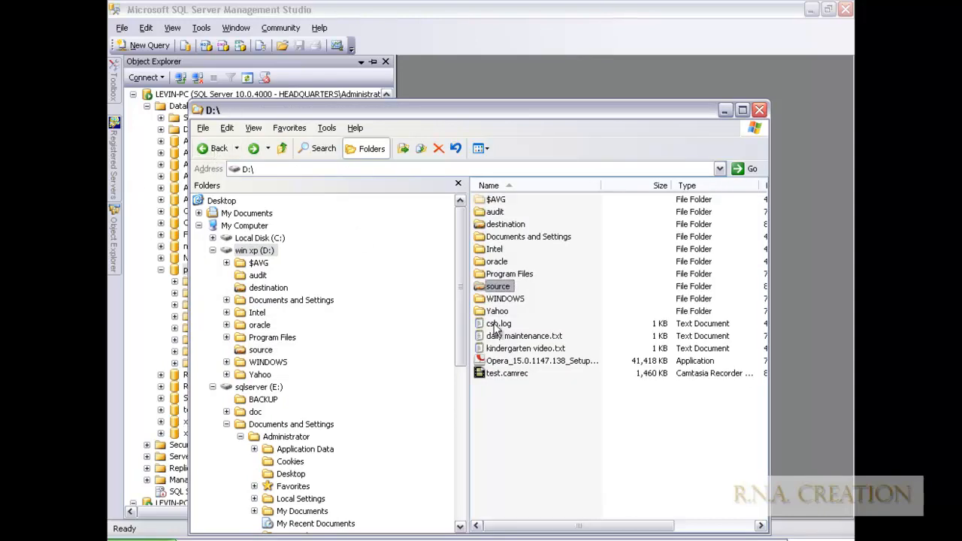
Review the sharing settings of the D:\source folder.
{"action": "right_click", "coordinate": [499, 287]}
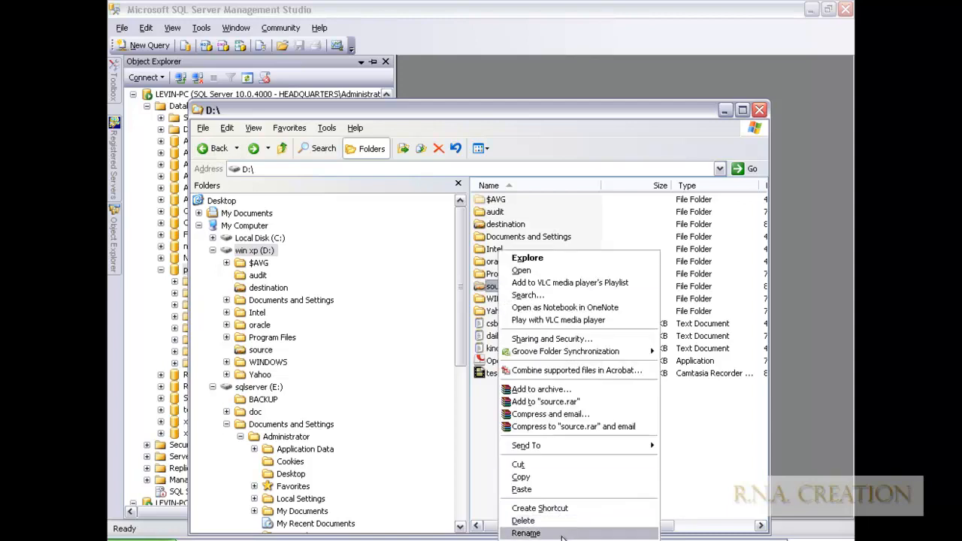
{"action": "key", "text": "r"}
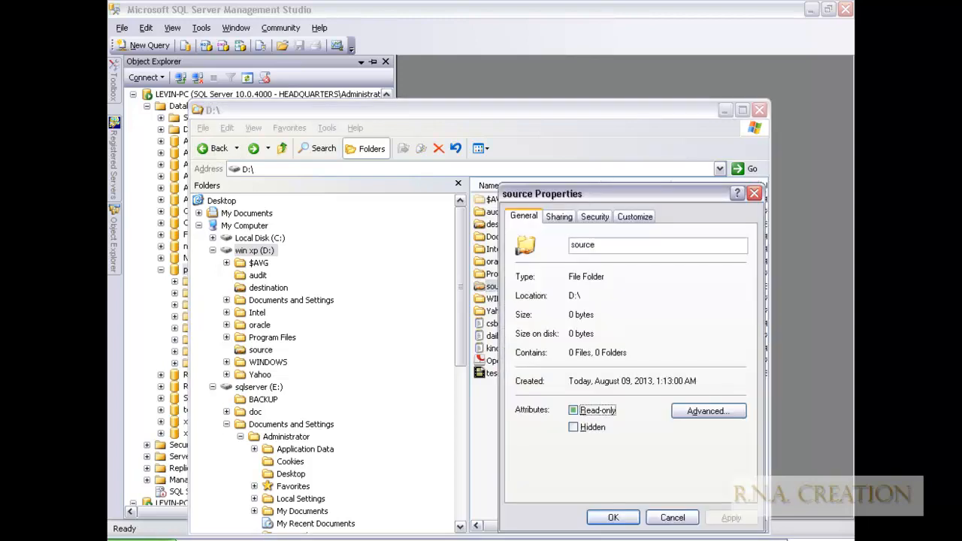
{"action": "left_click", "coordinate": [559, 216]}
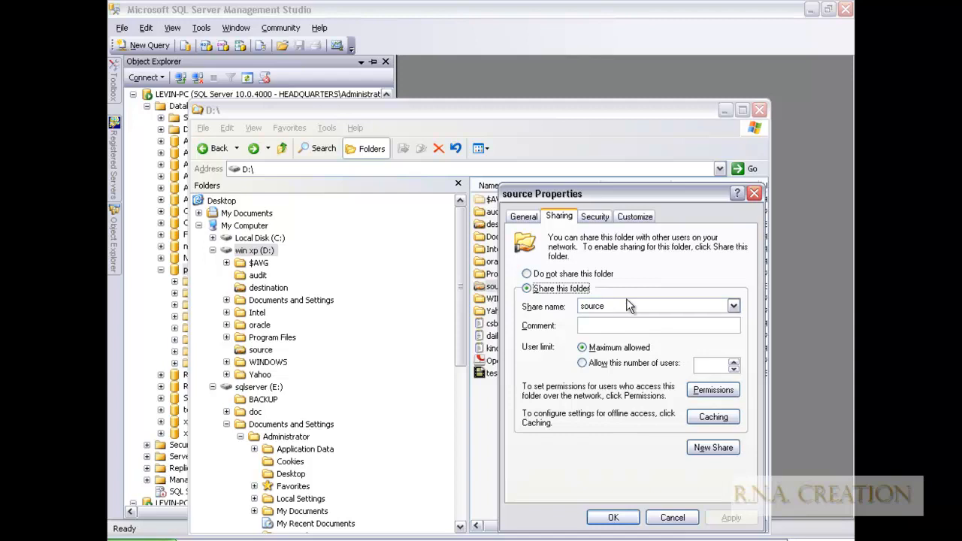
{"action": "left_click", "coordinate": [593, 517]}
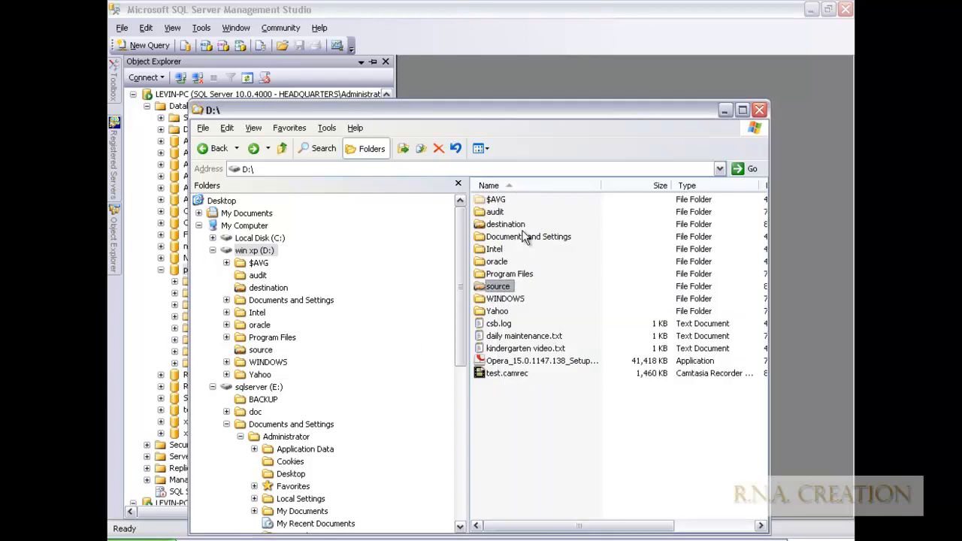
Grant Everyone Full Control in the share permissions of the D:\destination folder.
{"action": "right_click", "coordinate": [512, 224]}
{"action": "left_click", "coordinate": [562, 524]}
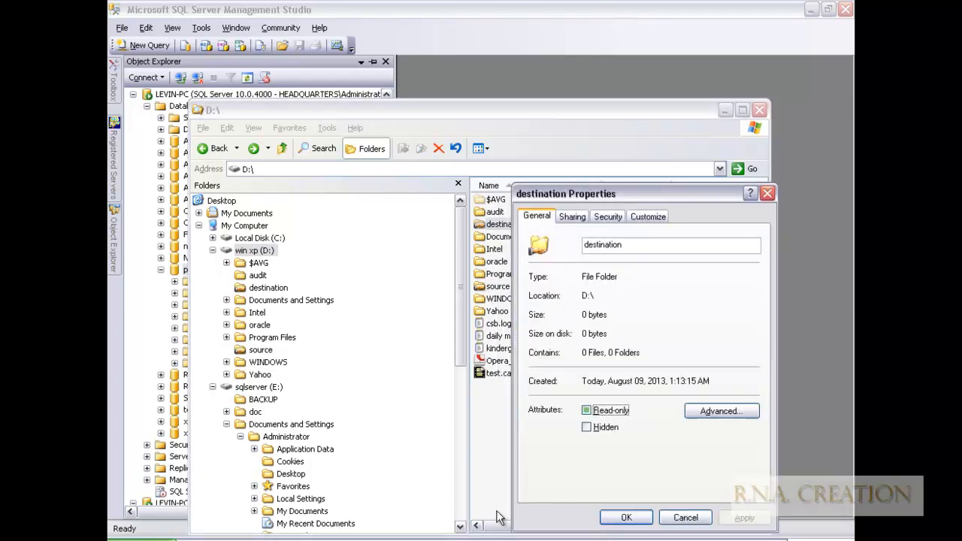
{"action": "left_click", "coordinate": [572, 216]}
{"action": "left_click", "coordinate": [573, 290]}
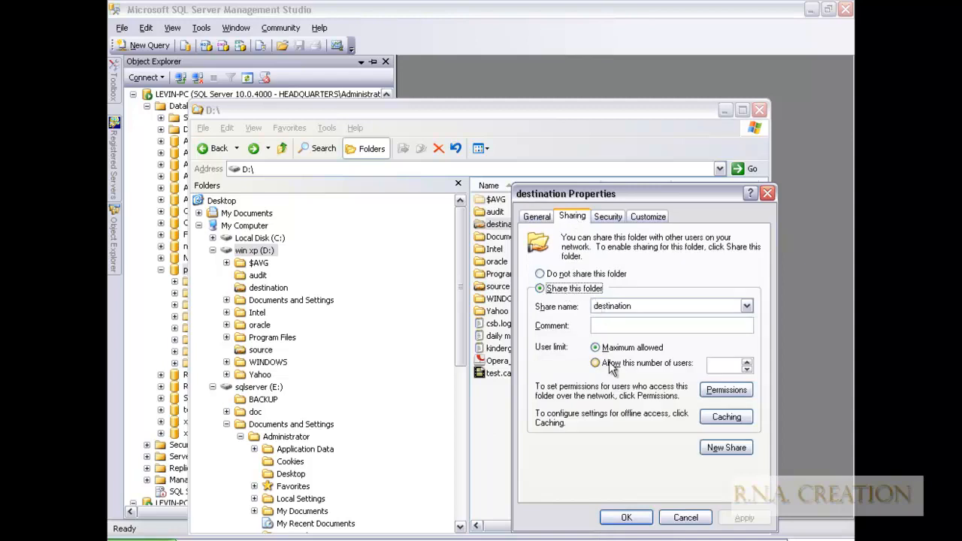
{"action": "left_click", "coordinate": [729, 389]}
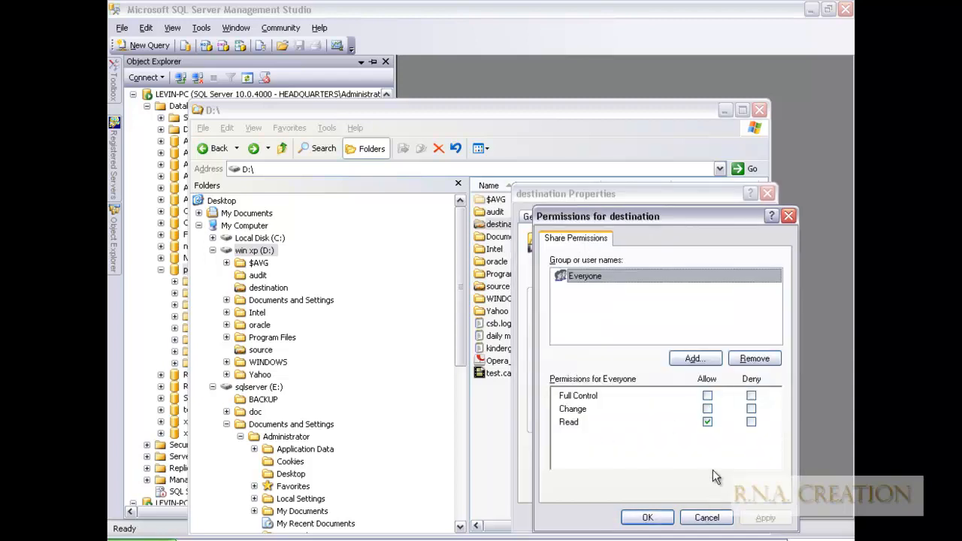
{"action": "left_click", "coordinate": [707, 397]}
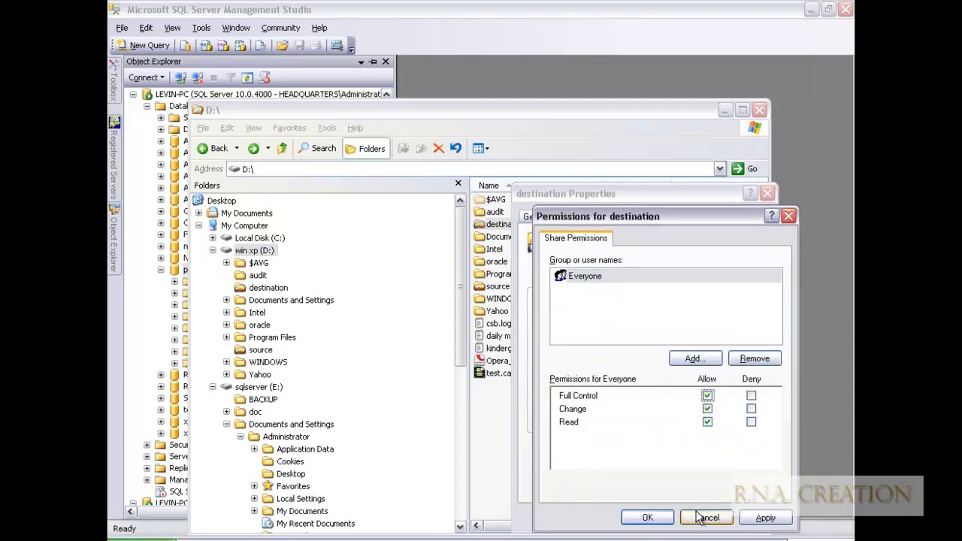
{"action": "left_click", "coordinate": [646, 518]}
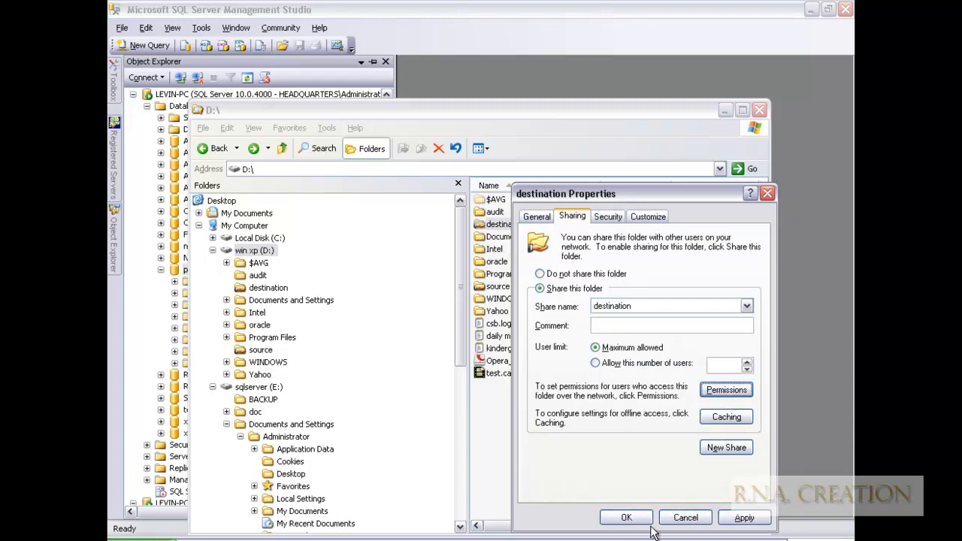
{"action": "left_click", "coordinate": [627, 518]}
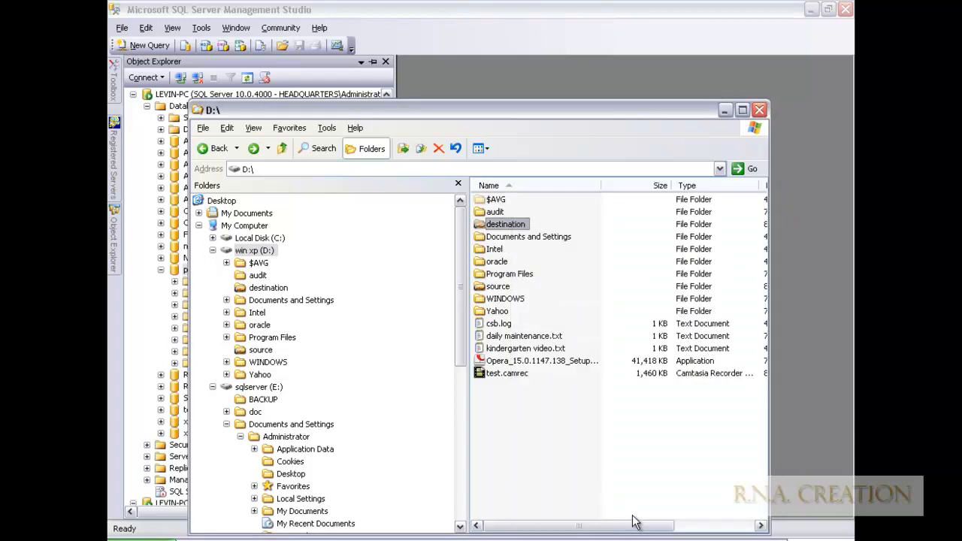
Grant Everyone Full Control in the share permissions of the D:\source folder, and close Windows Explorer.
{"action": "right_click", "coordinate": [502, 287]}
{"action": "left_click", "coordinate": [573, 528]}
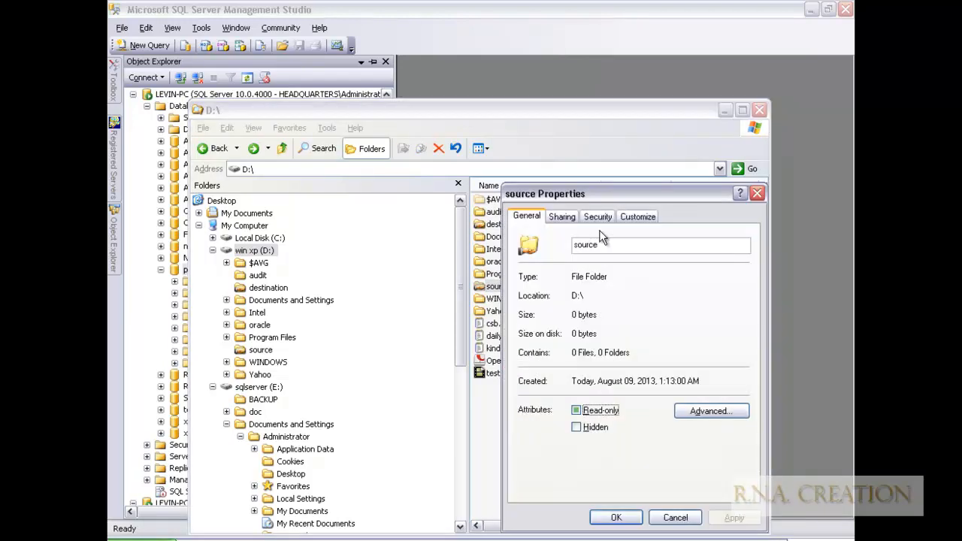
{"action": "left_click", "coordinate": [562, 217]}
{"action": "left_click", "coordinate": [530, 286]}
{"action": "left_click", "coordinate": [715, 389]}
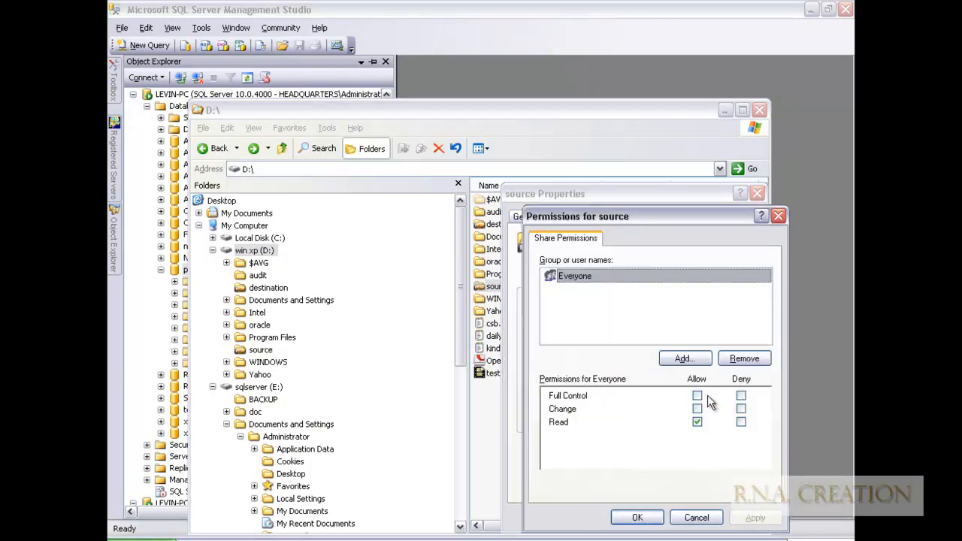
{"action": "left_click", "coordinate": [697, 409]}
{"action": "left_click", "coordinate": [697, 396]}
{"action": "left_click", "coordinate": [697, 409]}
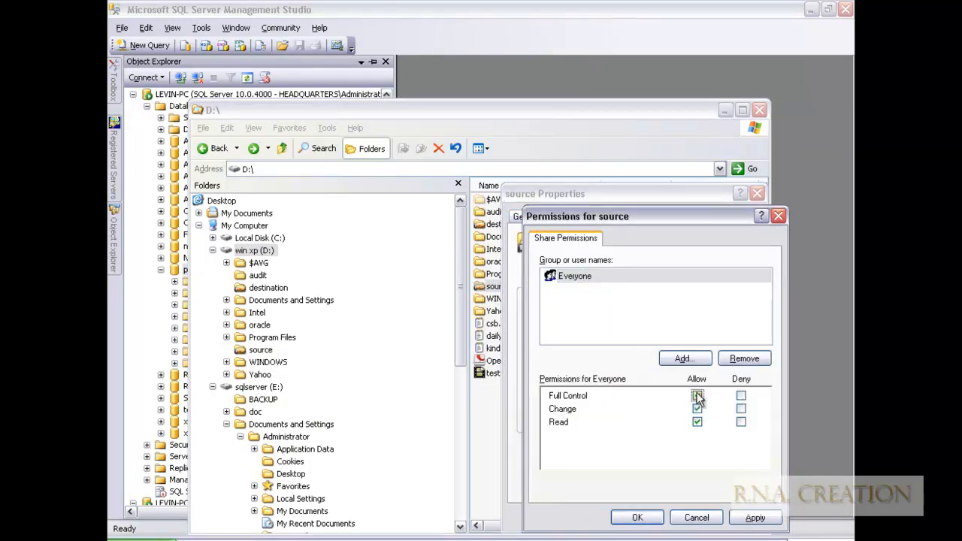
{"action": "left_click", "coordinate": [637, 517]}
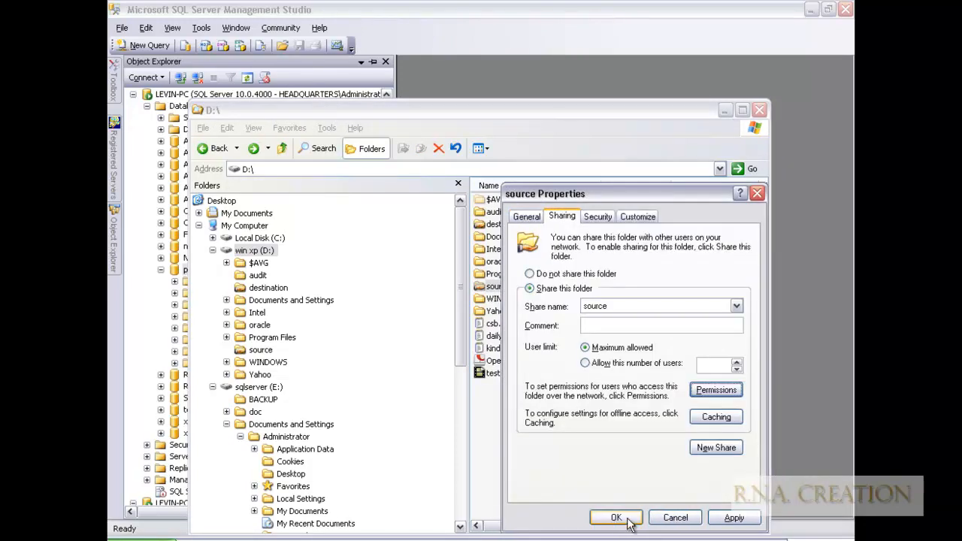
{"action": "left_click", "coordinate": [618, 519]}
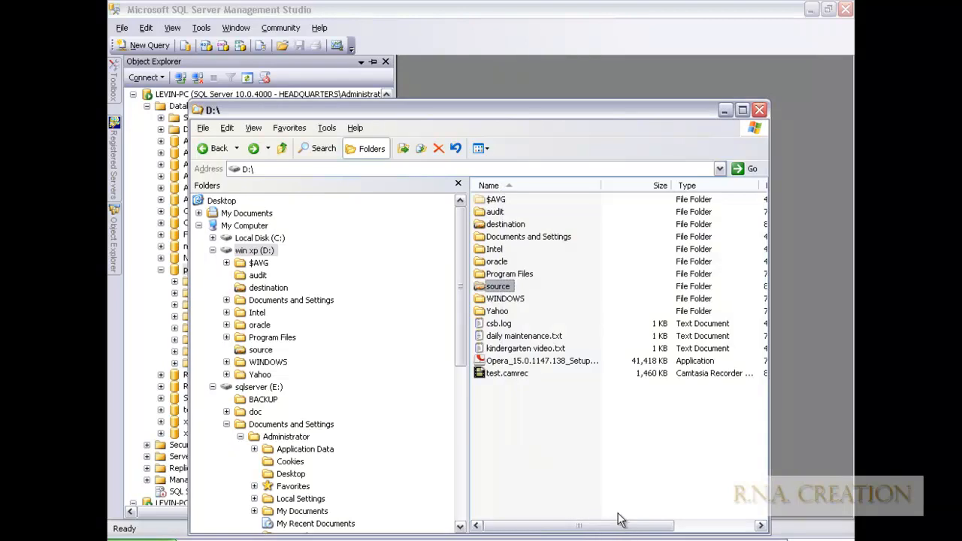
{"action": "left_click", "coordinate": [759, 110]}
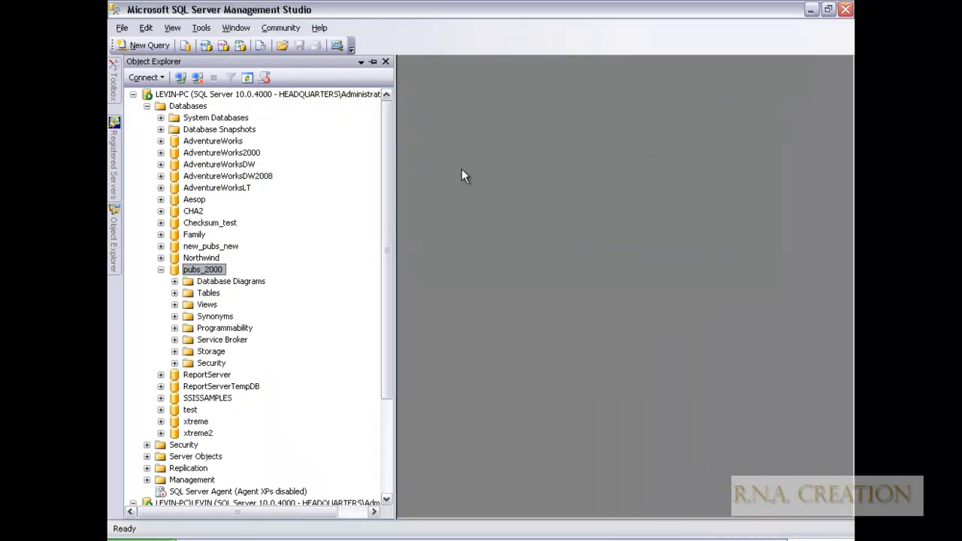
Open the backup settings for the pubs_2000 database on LEVIN-PC and remove the existing backup destination D:\source\taillog.trn.
{"action": "right_click", "coordinate": [213, 275]}
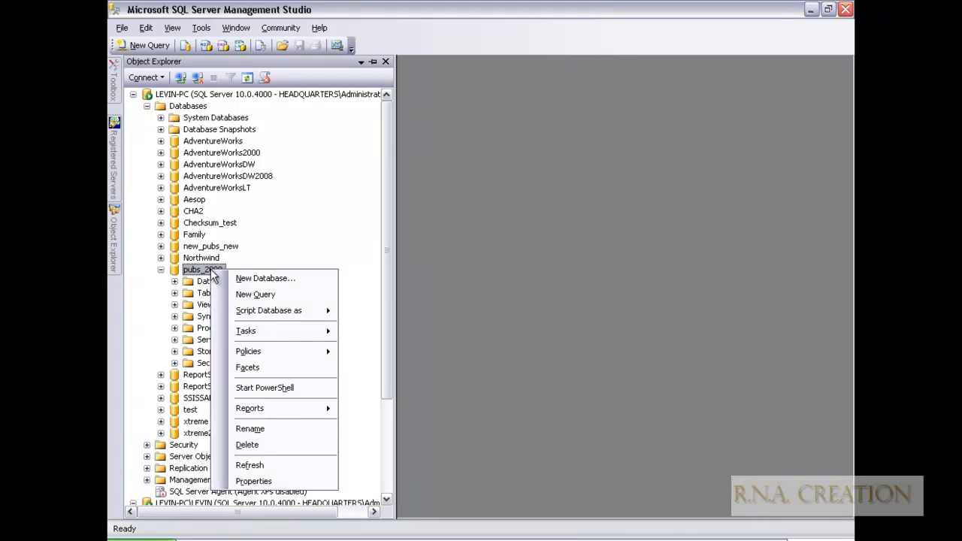
{"action": "mouse_move", "coordinate": [248, 332]}
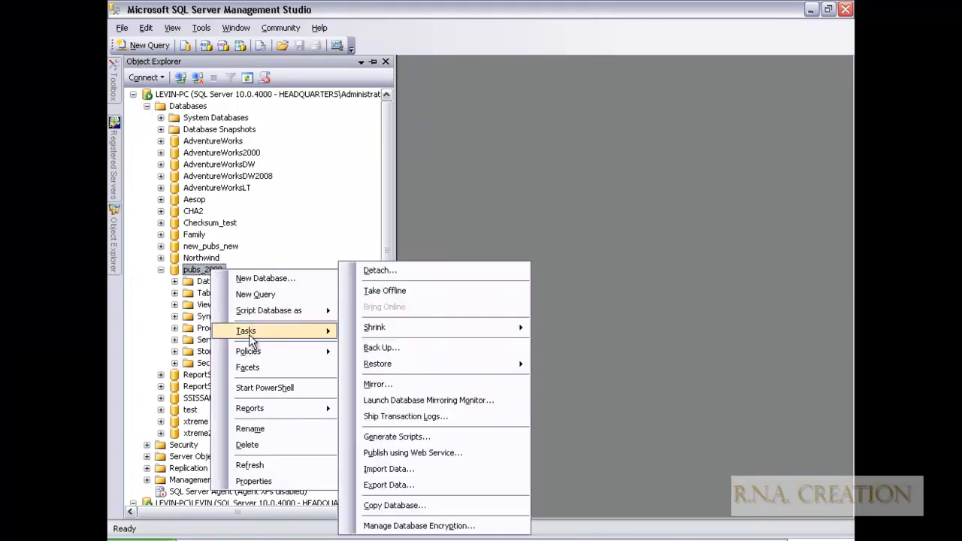
{"action": "left_click", "coordinate": [399, 349]}
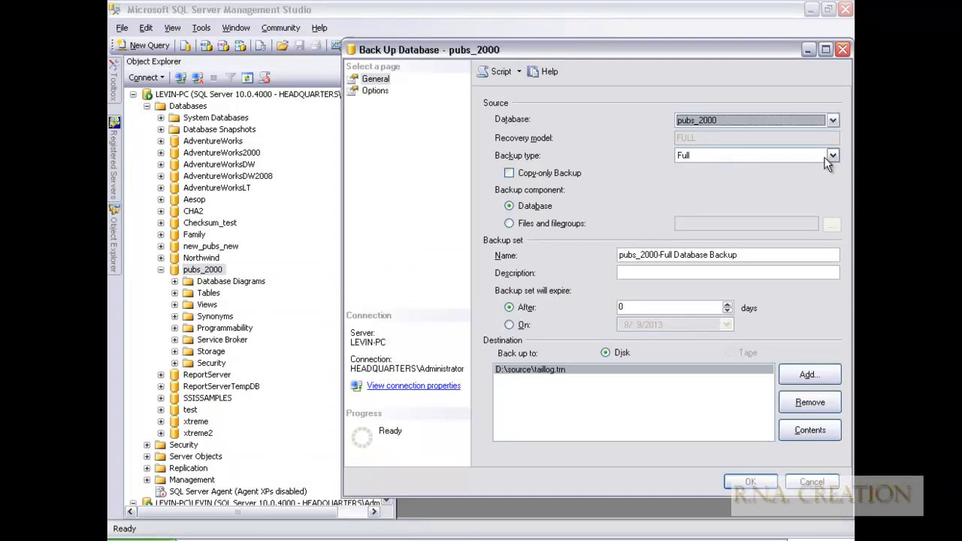
{"action": "left_click", "coordinate": [810, 402]}
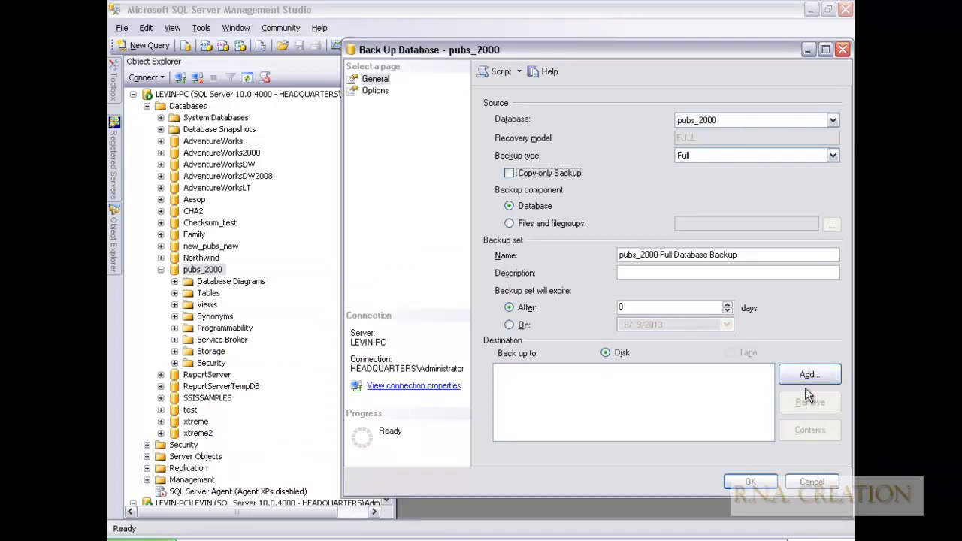
{"action": "left_click", "coordinate": [375, 91]}
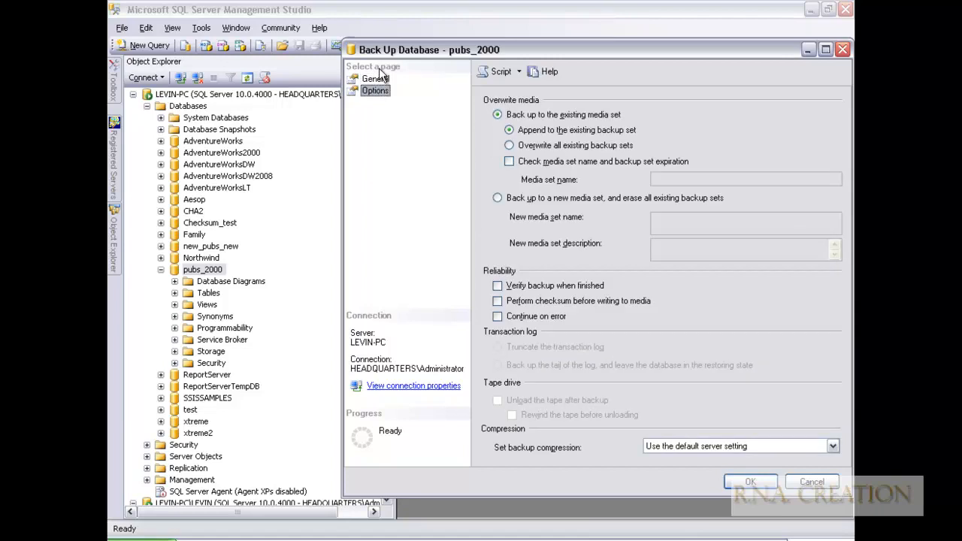
{"action": "left_click", "coordinate": [376, 78]}
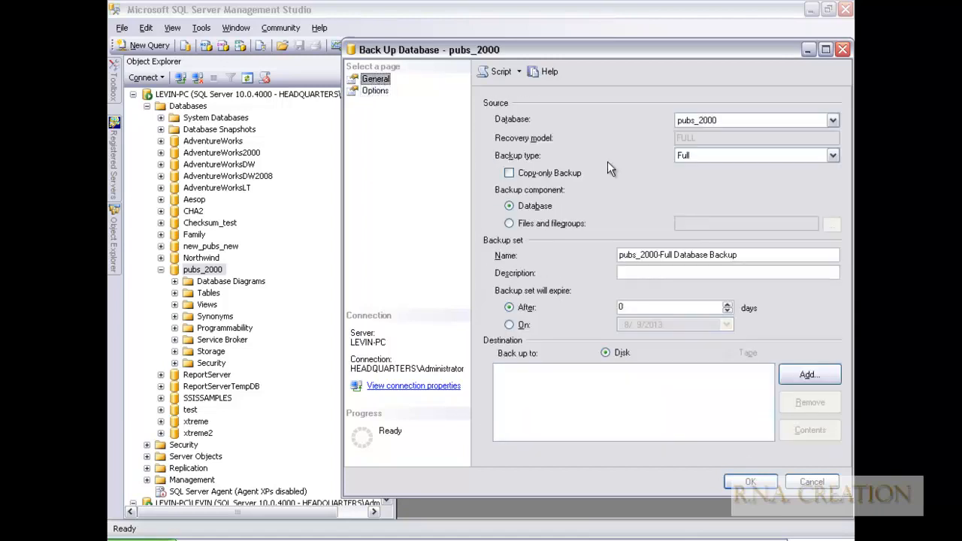
Add the file PUBS_2000.BAK on drive D: as the disk destination for the full backup.
{"action": "left_click", "coordinate": [808, 374]}
{"action": "left_click", "coordinate": [605, 272]}
{"action": "left_click_drag", "start_coordinate": [614, 225], "coordinate": [618, 139]}
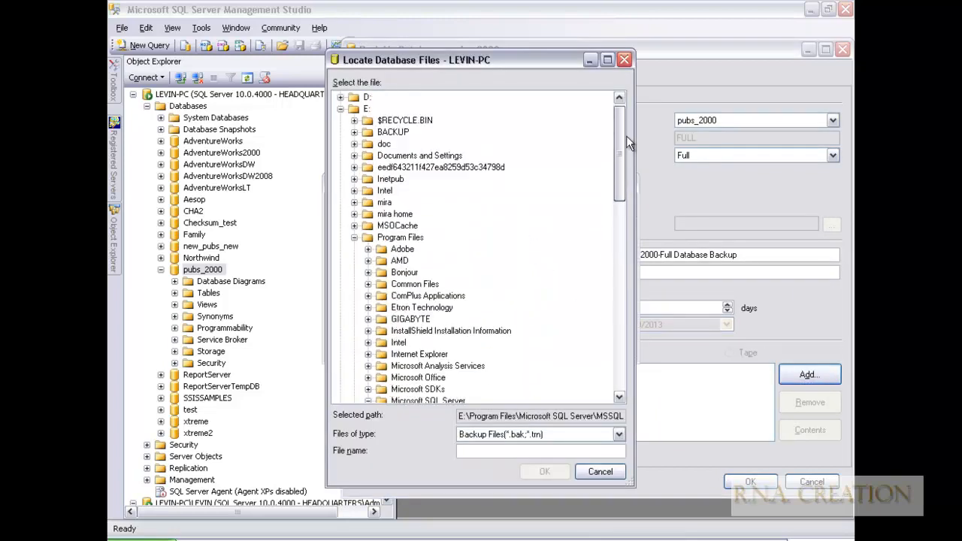
{"action": "left_click", "coordinate": [365, 99]}
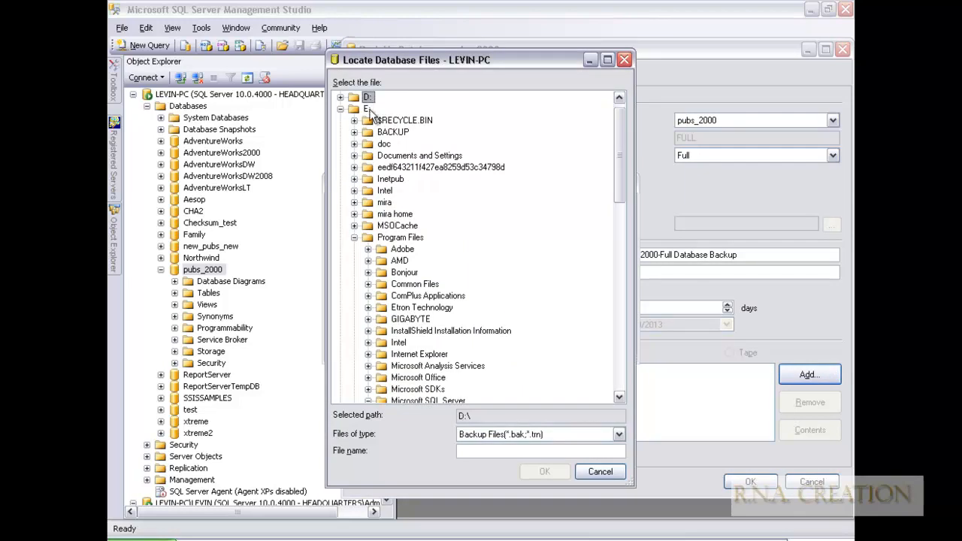
{"action": "left_click", "coordinate": [471, 450]}
{"action": "type", "text": "P"}
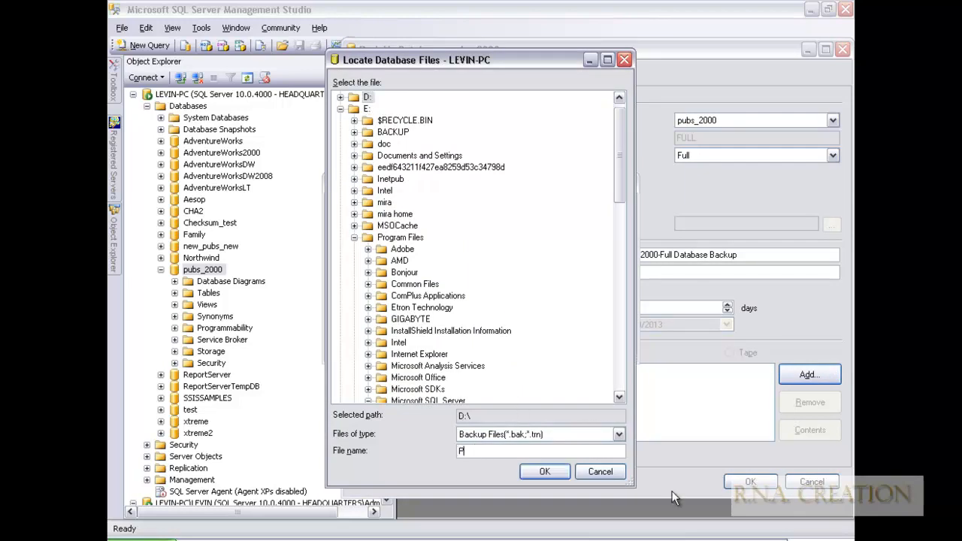
{"action": "type", "text": "UBS_2000.BAK"}
{"action": "left_click", "coordinate": [546, 474]}
{"action": "left_click", "coordinate": [532, 340]}
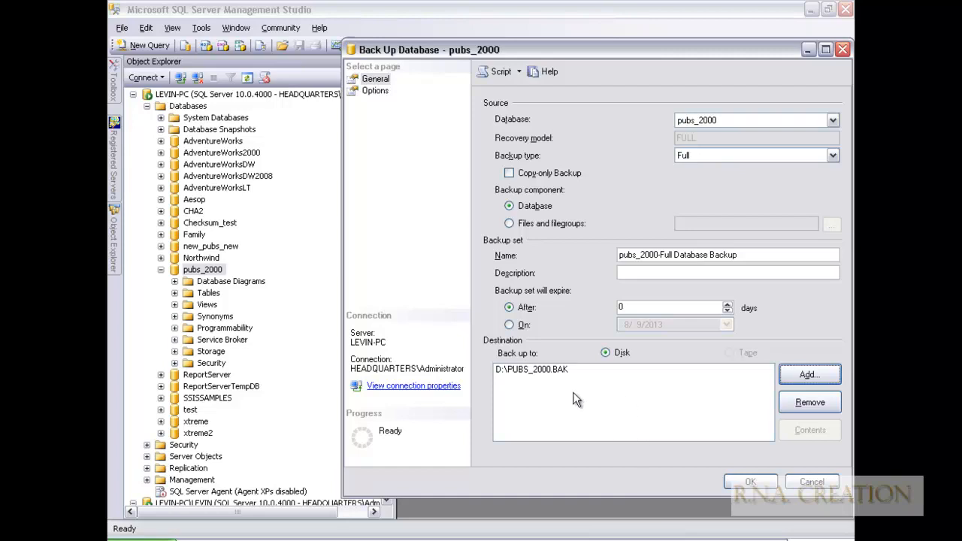
Check the backup options and run the full backup of pubs_2000.
{"action": "left_click", "coordinate": [375, 91]}
{"action": "left_click", "coordinate": [376, 80]}
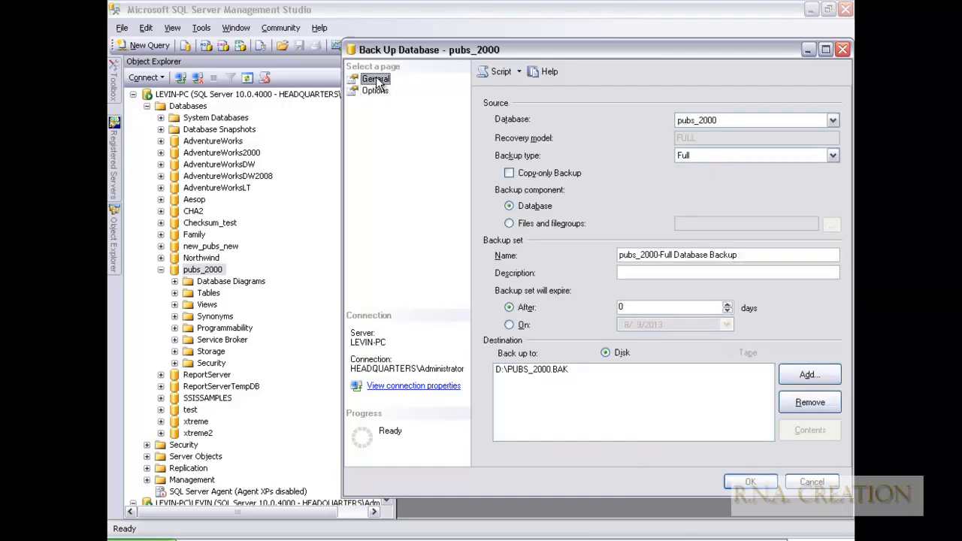
{"action": "left_click", "coordinate": [749, 484]}
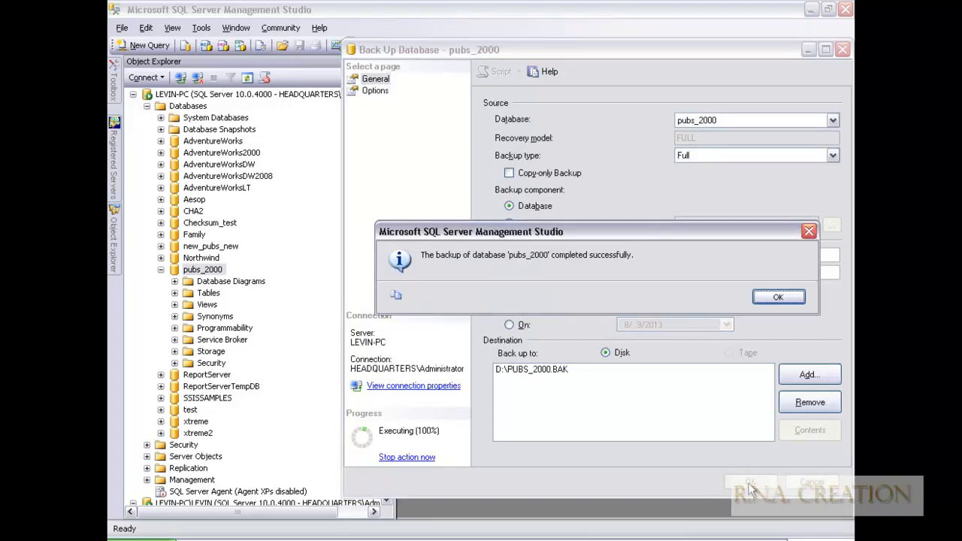
{"action": "left_click", "coordinate": [784, 300]}
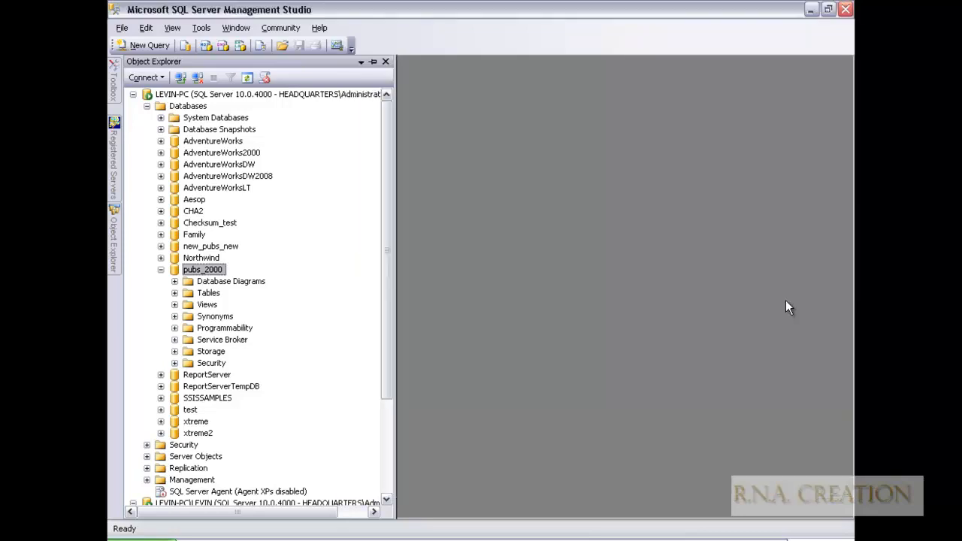
Set up another backup of pubs_2000 with the backup type Transaction Log.
{"action": "right_click", "coordinate": [216, 274]}
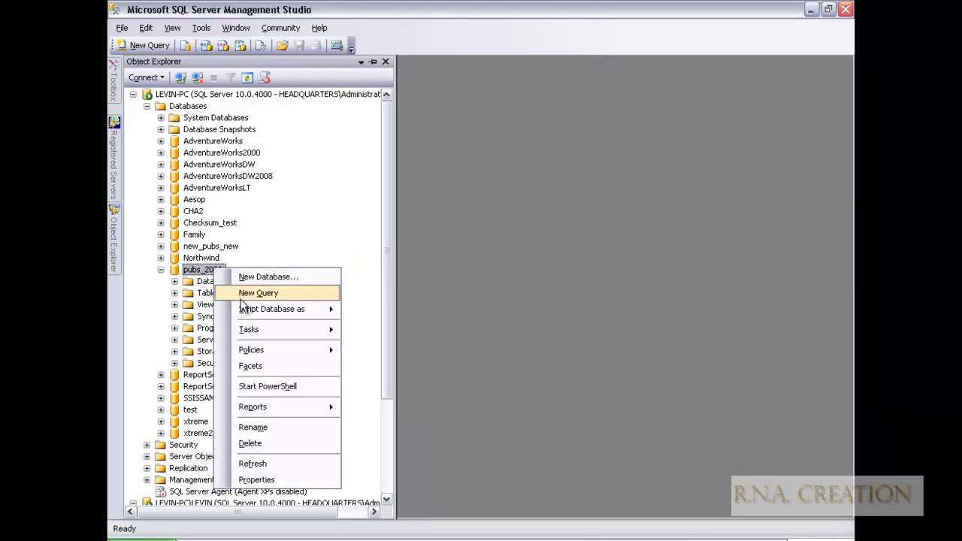
{"action": "mouse_move", "coordinate": [259, 329]}
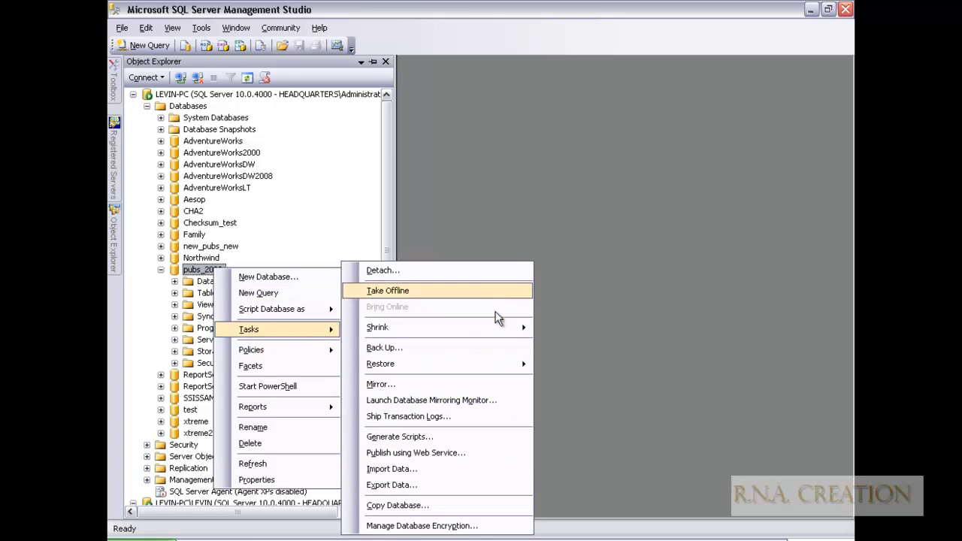
{"action": "mouse_move", "coordinate": [477, 366]}
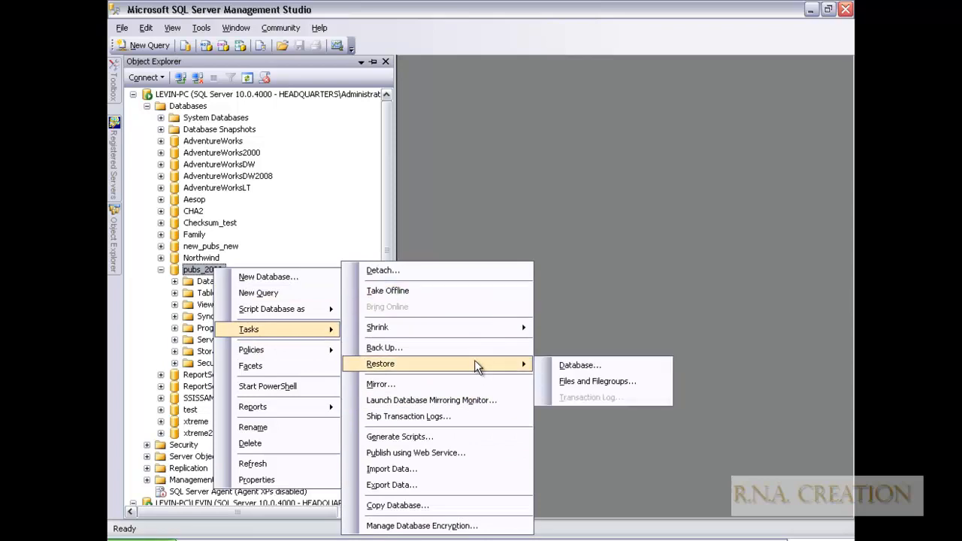
{"action": "left_click", "coordinate": [472, 343]}
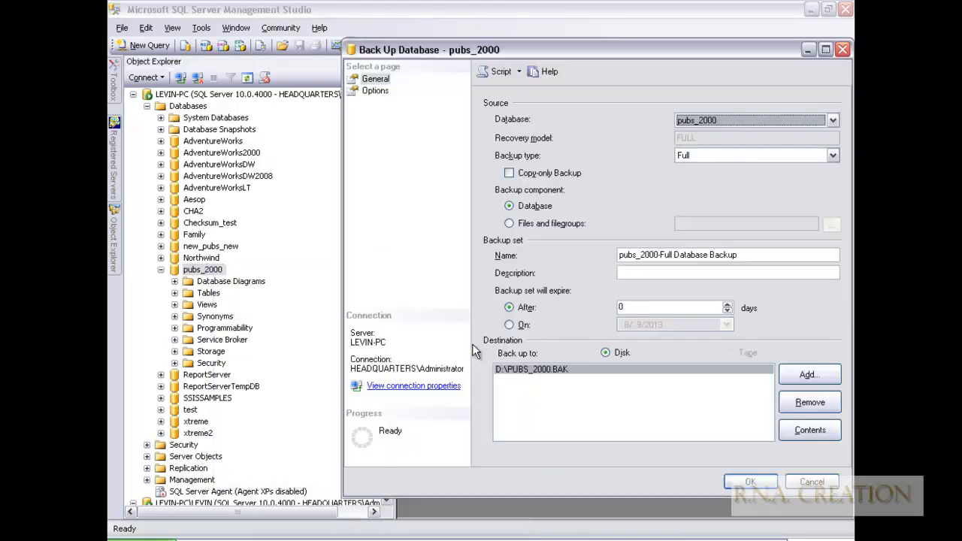
{"action": "left_click", "coordinate": [831, 154]}
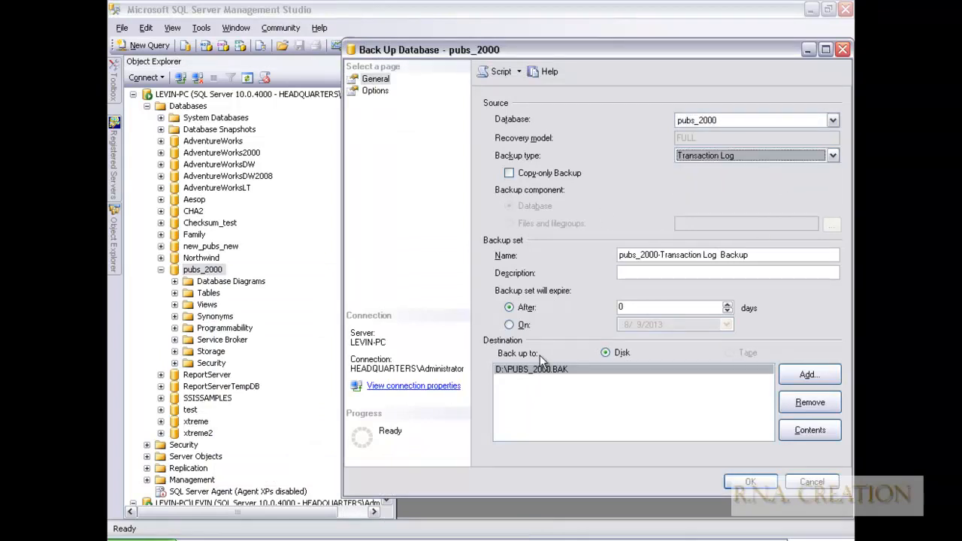
Review the transaction log backup's general settings and its overwrite, reliability, log truncation and compression options.
{"action": "left_click", "coordinate": [379, 91]}
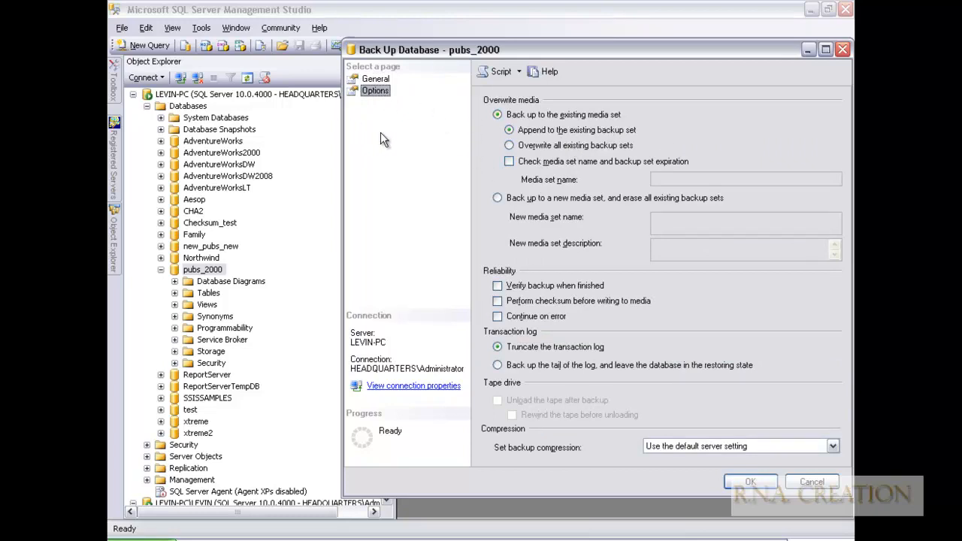
{"action": "left_click", "coordinate": [372, 79]}
{"action": "left_click", "coordinate": [372, 91]}
{"action": "left_click", "coordinate": [376, 79]}
{"action": "left_click", "coordinate": [370, 89]}
{"action": "left_click", "coordinate": [377, 79]}
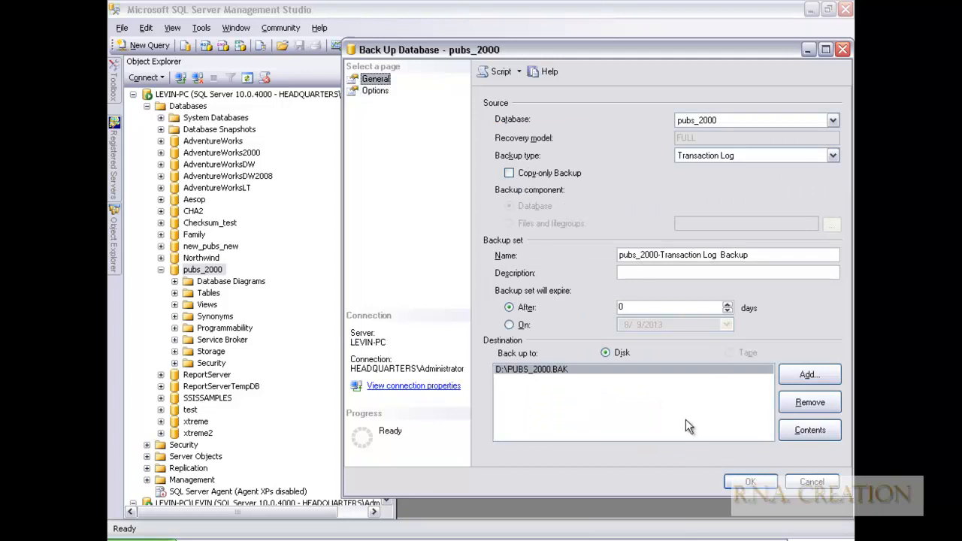
{"action": "left_click", "coordinate": [379, 90]}
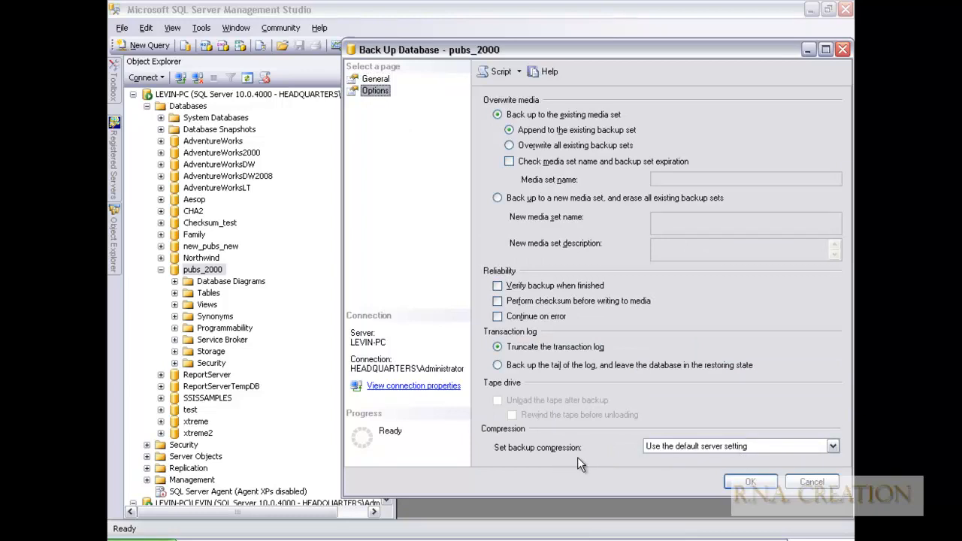
{"action": "left_click", "coordinate": [762, 444]}
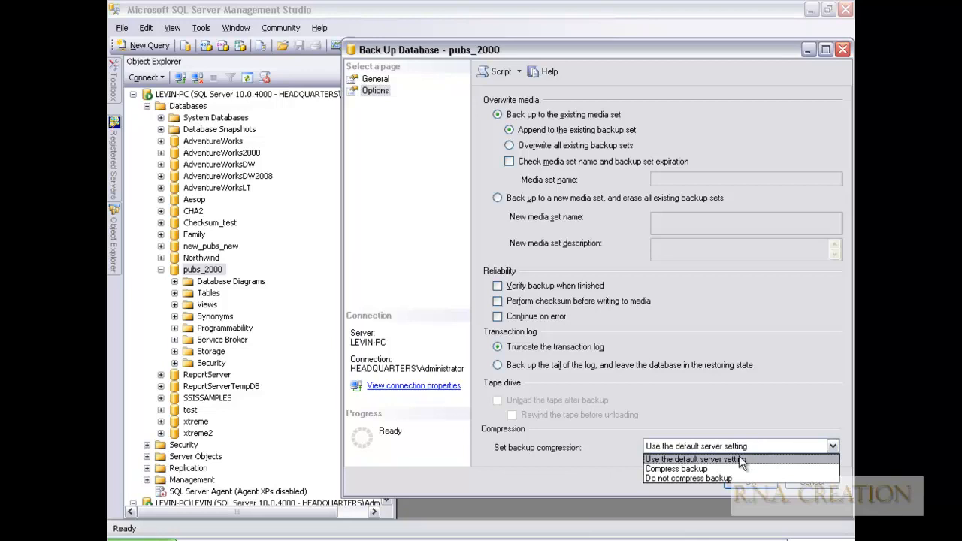
{"action": "left_click", "coordinate": [744, 420]}
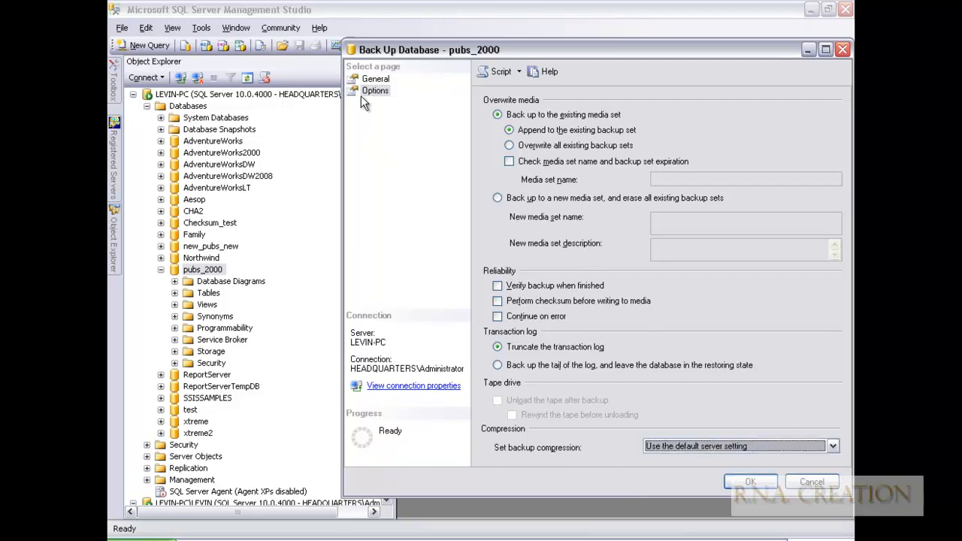
Run the transaction log backup of pubs_2000 to D:\PUBS_2000.BAK.
{"action": "left_click", "coordinate": [375, 80]}
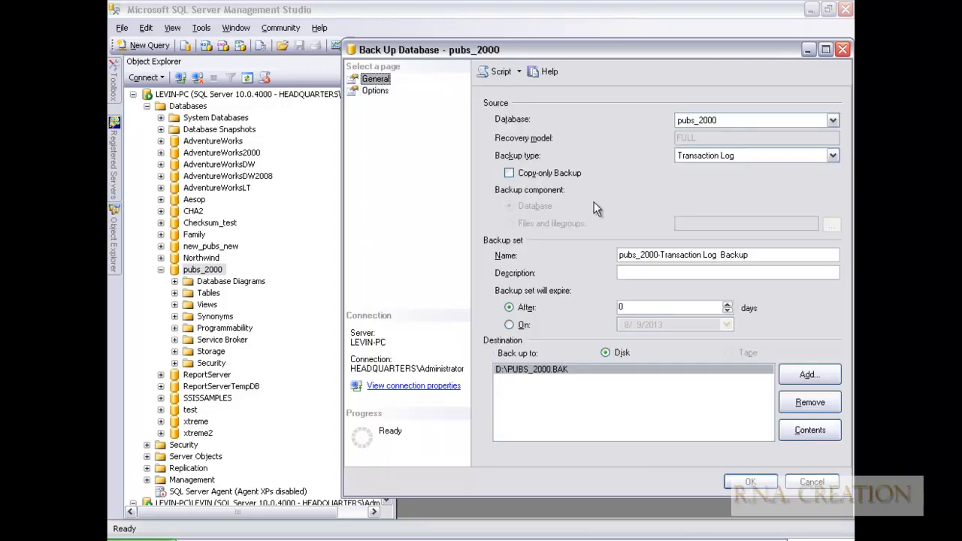
{"action": "left_click", "coordinate": [756, 485]}
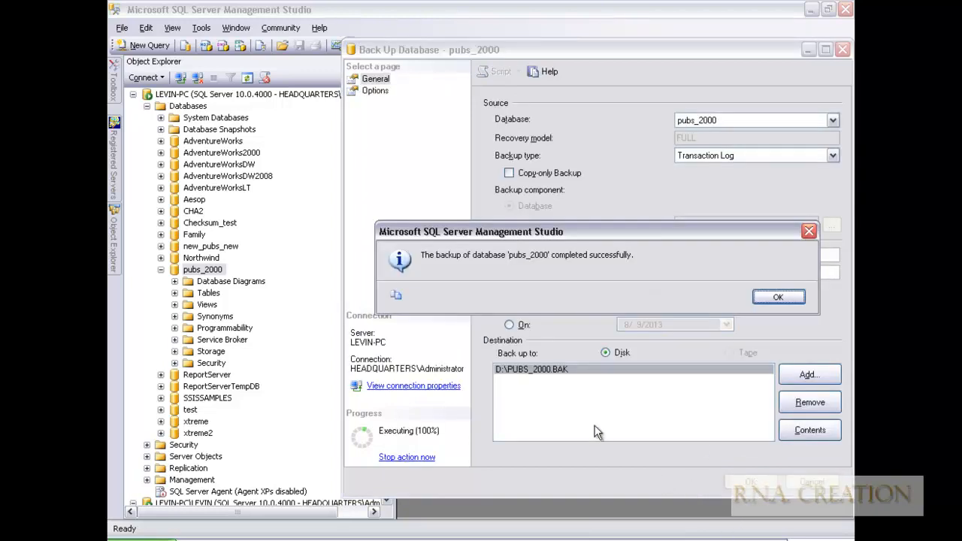
{"action": "left_click", "coordinate": [779, 298]}
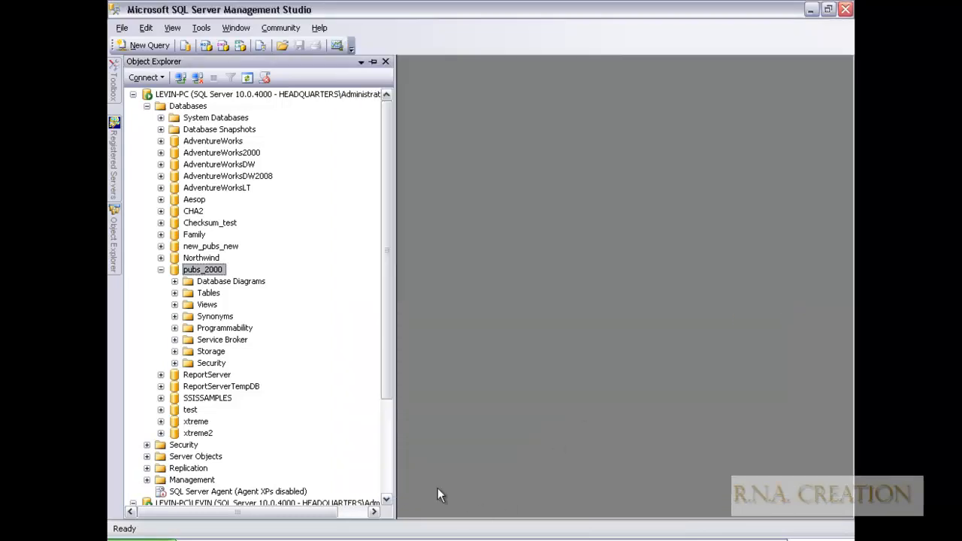
Start a database restore on the LEVIN-PC\LEVIN server and name the destination database PUBS_2000.
{"action": "left_click_drag", "start_coordinate": [385, 299], "coordinate": [384, 389]}
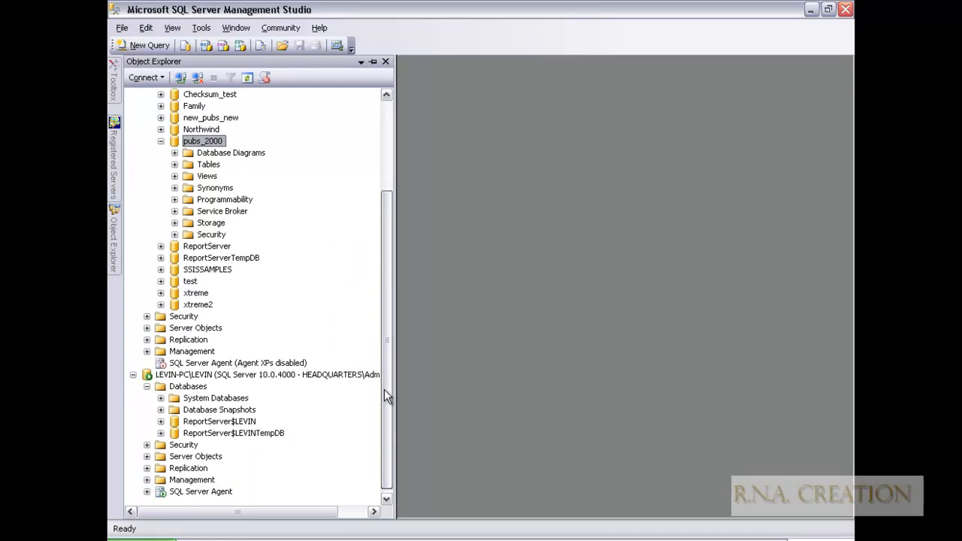
{"action": "right_click", "coordinate": [203, 380]}
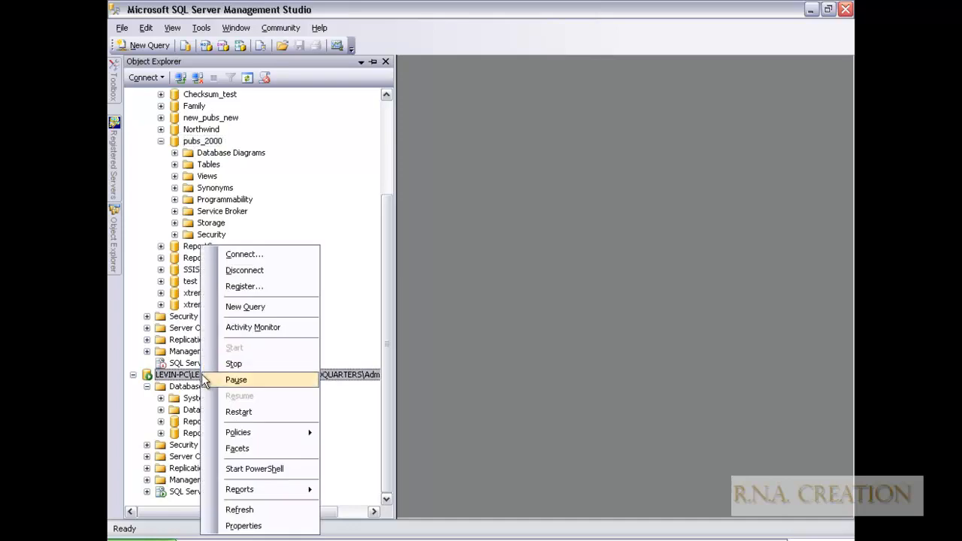
{"action": "left_click", "coordinate": [192, 387]}
{"action": "right_click", "coordinate": [194, 392]}
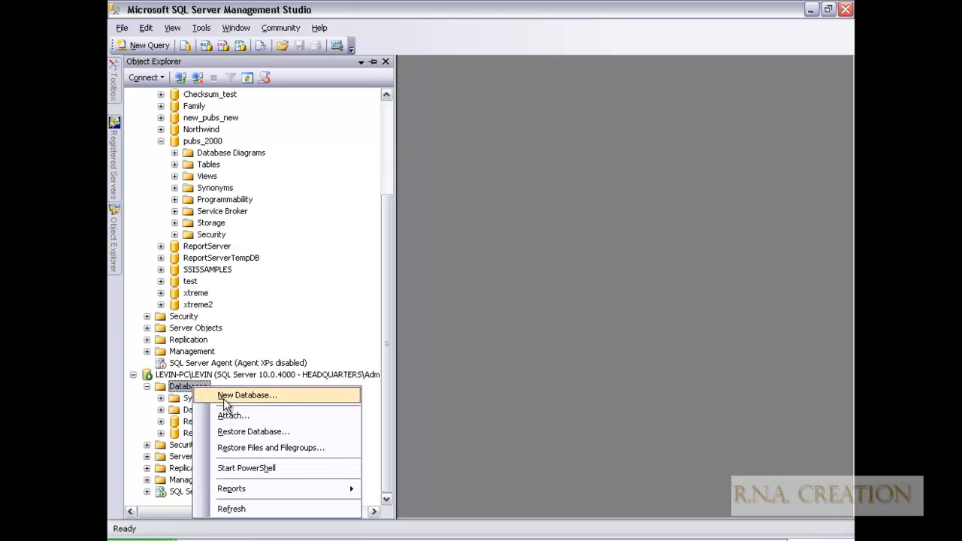
{"action": "left_click", "coordinate": [230, 434]}
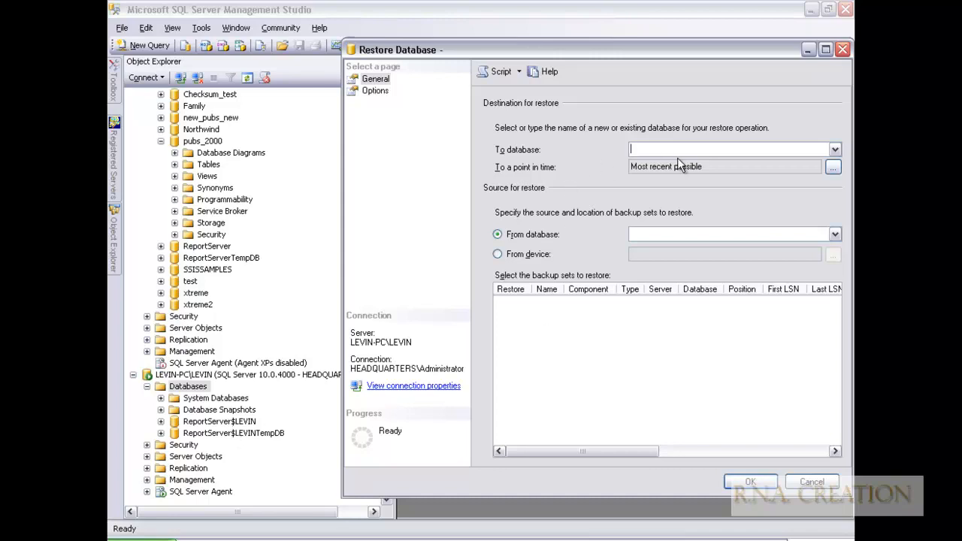
{"action": "type", "text": "PUBS"}
{"action": "type", "text": "_200"}
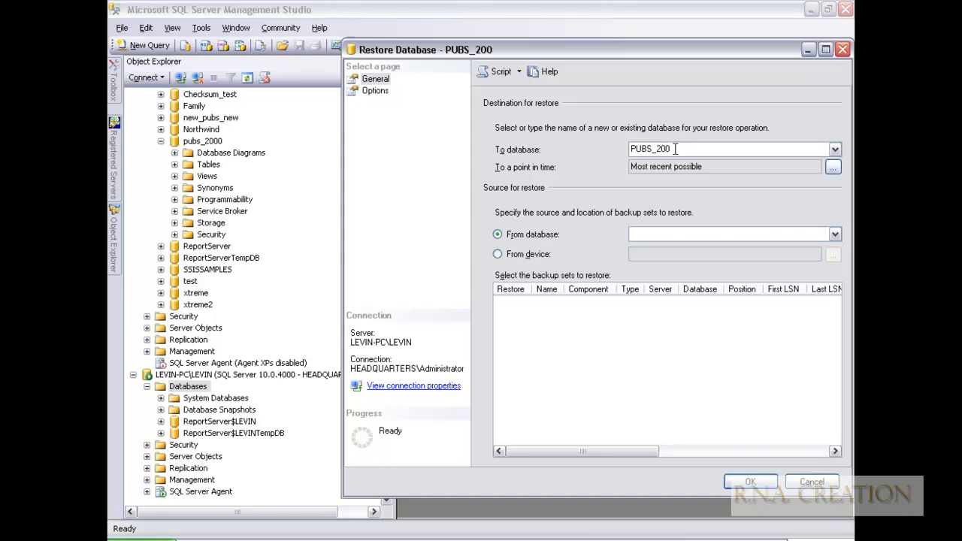
{"action": "type", "text": "0"}
Set the restore source to the backup file D:\PUBS_2000.BAK as a device.
{"action": "left_click", "coordinate": [526, 254]}
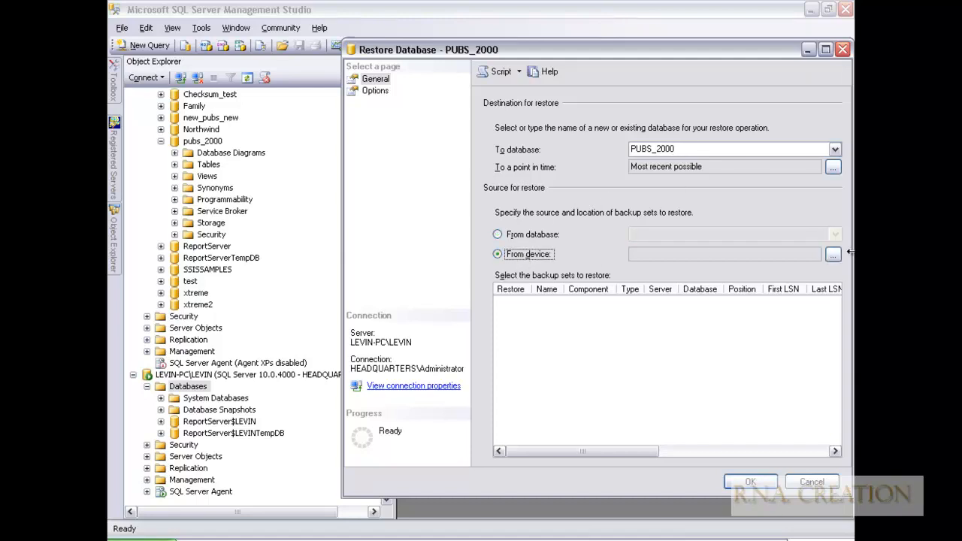
{"action": "left_click", "coordinate": [836, 255]}
{"action": "left_click", "coordinate": [750, 237]}
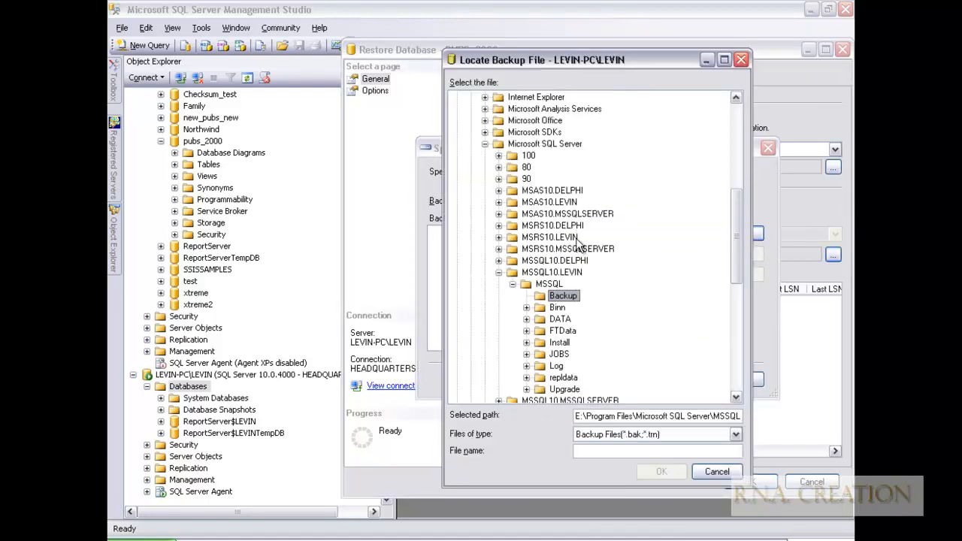
{"action": "left_click_drag", "start_coordinate": [737, 227], "coordinate": [743, 113]}
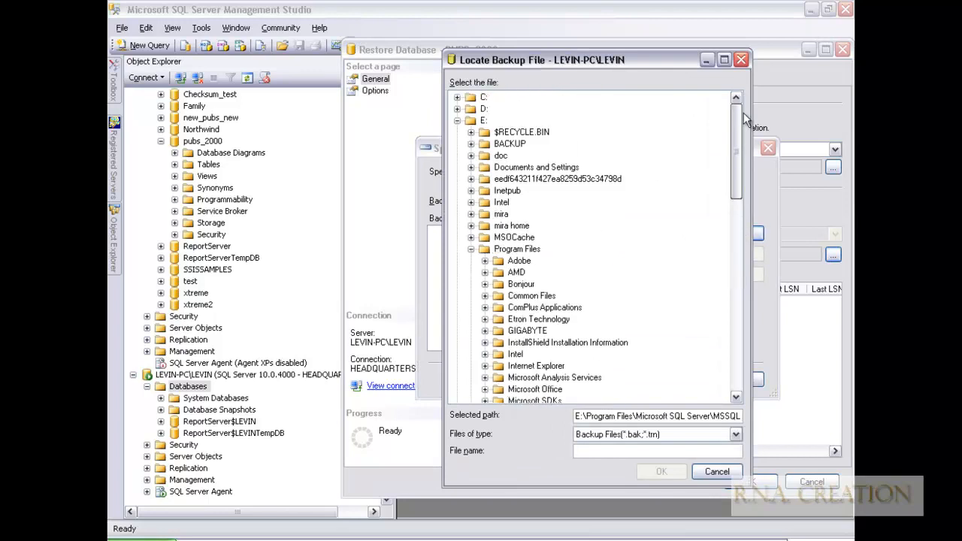
{"action": "double_click", "coordinate": [483, 109]}
{"action": "double_click", "coordinate": [532, 272]}
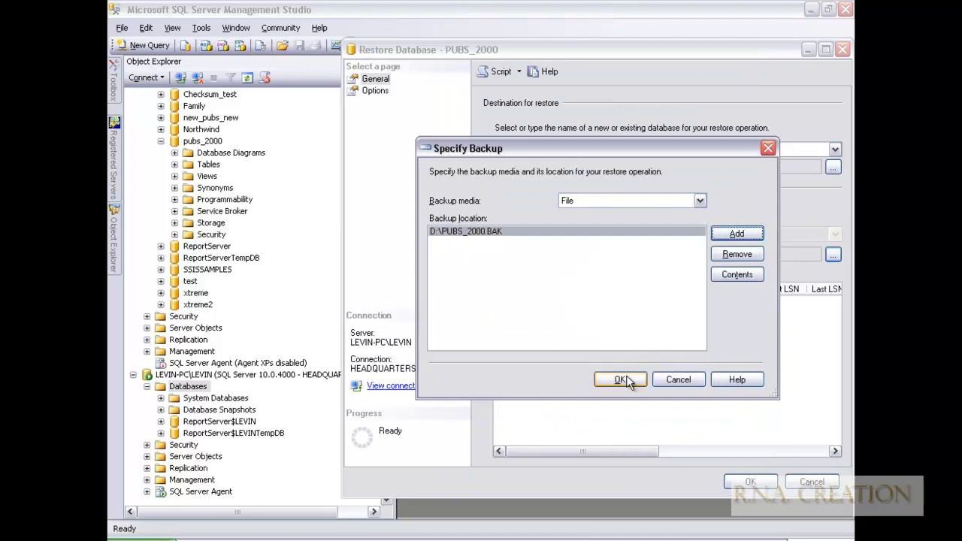
{"action": "left_click", "coordinate": [621, 379]}
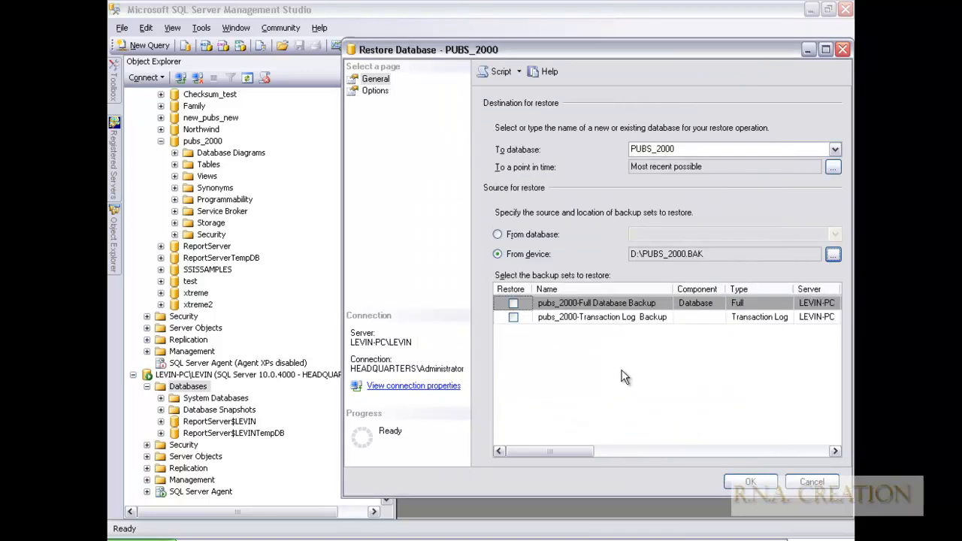
Restore both the full and the transaction log backup sets using RESTORE WITH STANDBY, and expand the restored PUBS_2000 database.
{"action": "left_click", "coordinate": [514, 304]}
{"action": "left_click", "coordinate": [514, 318]}
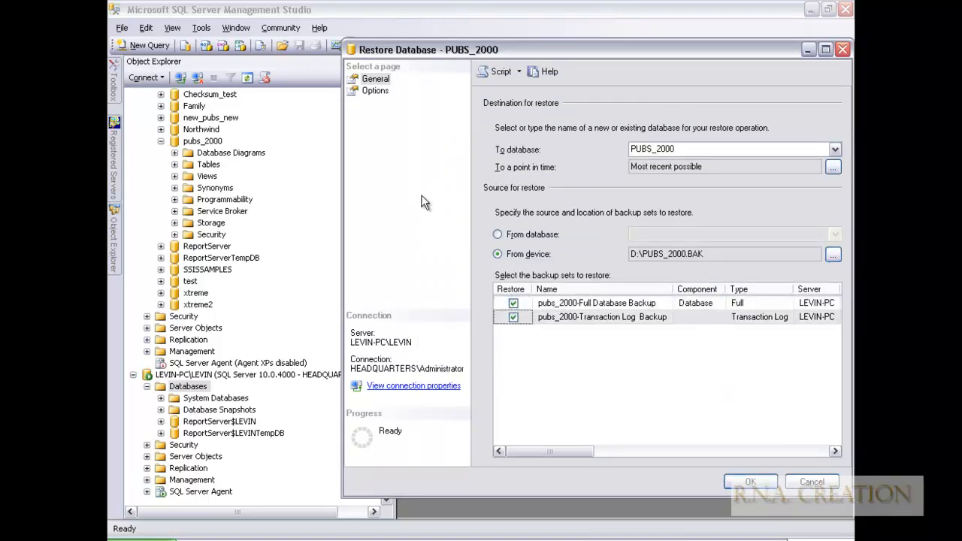
{"action": "left_click", "coordinate": [373, 90]}
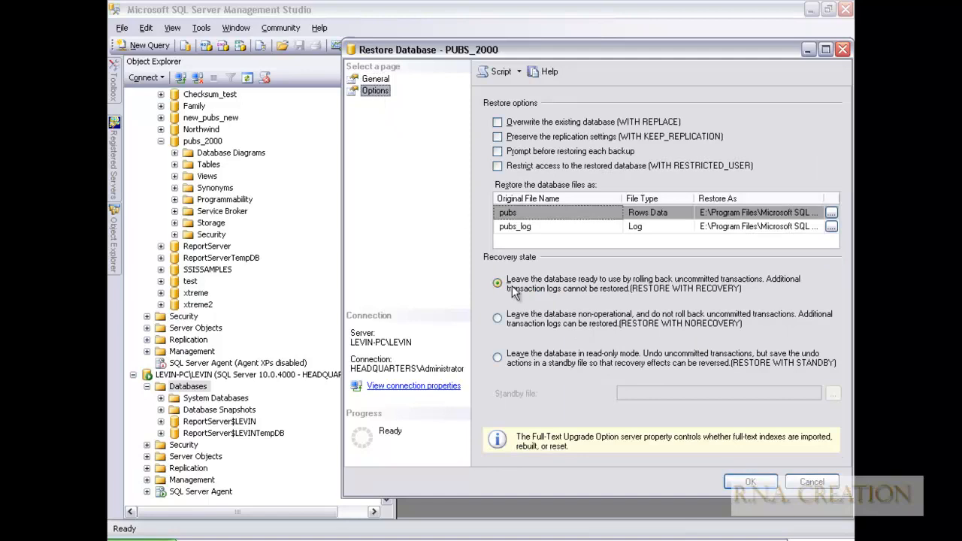
{"action": "left_click", "coordinate": [514, 360]}
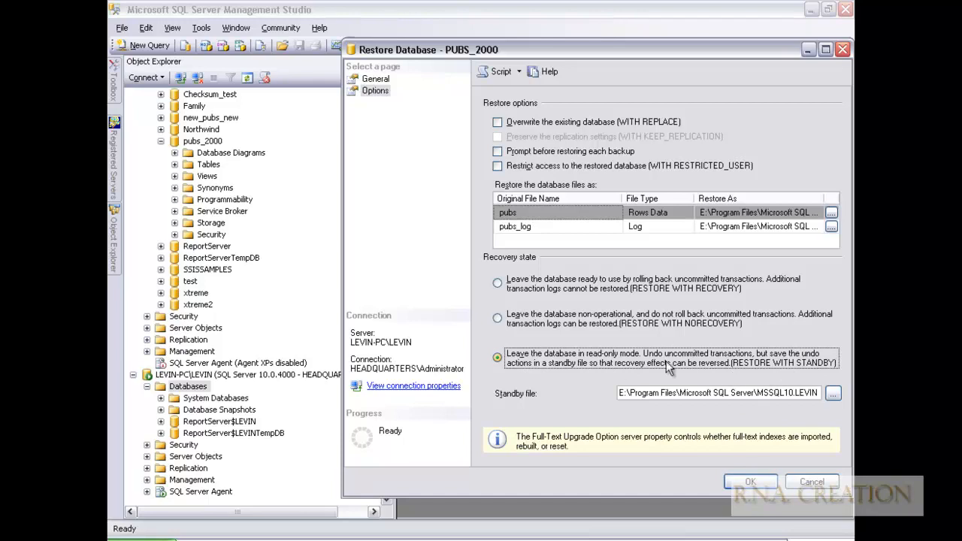
{"action": "left_click", "coordinate": [748, 483]}
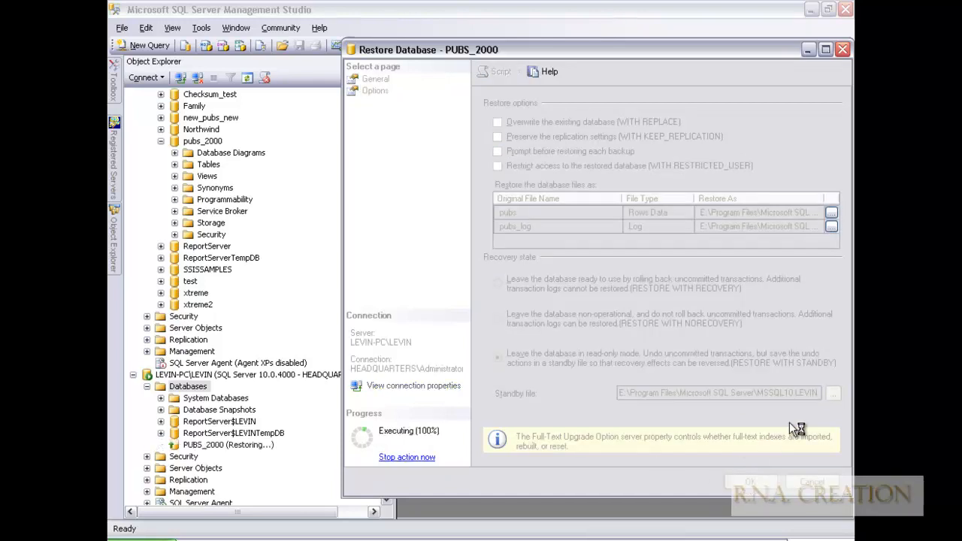
{"action": "left_click", "coordinate": [793, 298]}
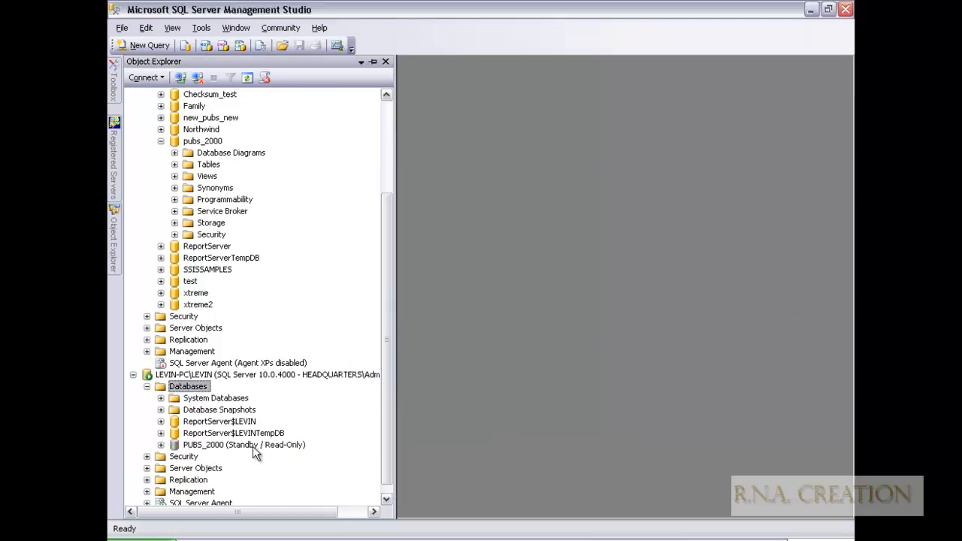
{"action": "left_click", "coordinate": [160, 445]}
{"action": "left_click", "coordinate": [255, 399]}
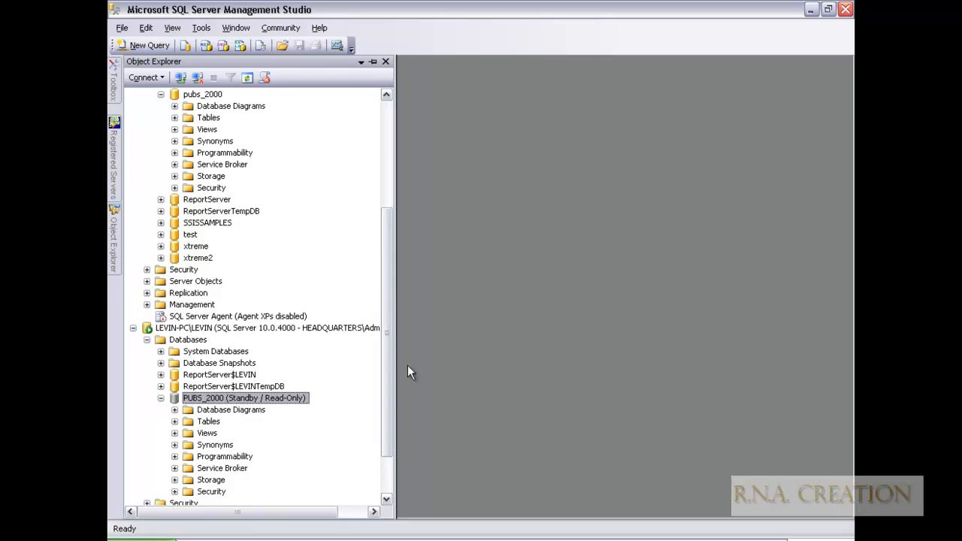
Enable pubs_2000 on the LEVIN-PC server as a primary database in a log shipping configuration.
{"action": "left_click_drag", "start_coordinate": [381, 349], "coordinate": [399, 205]}
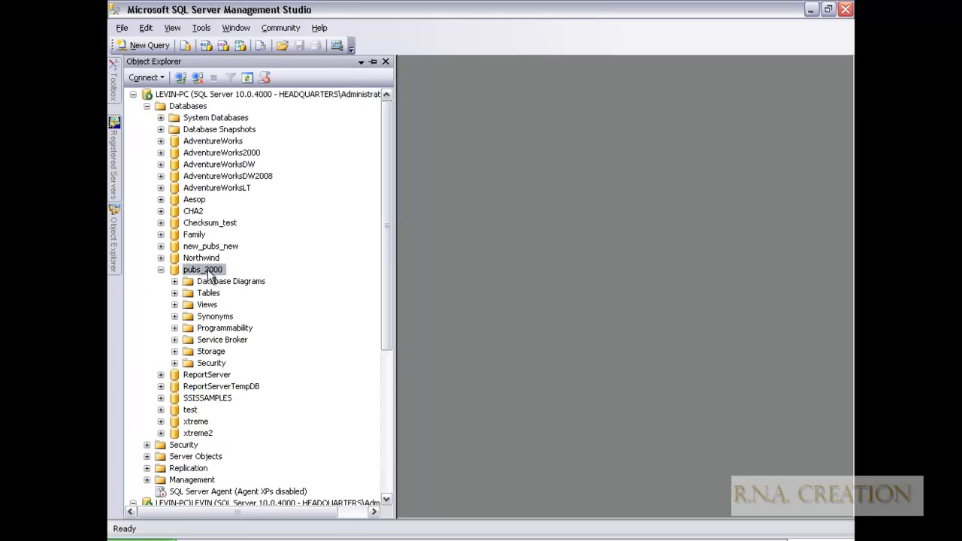
{"action": "right_click", "coordinate": [208, 270]}
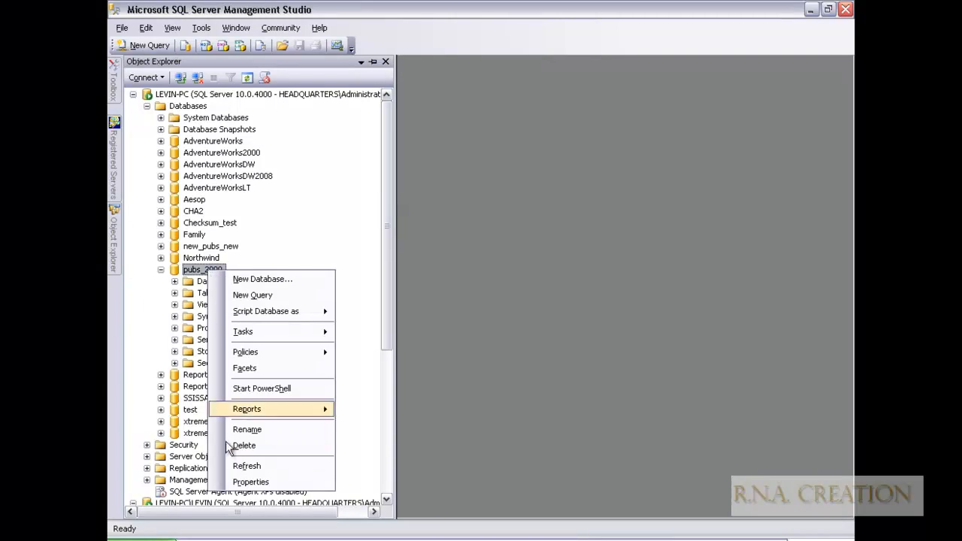
{"action": "right_click", "coordinate": [210, 275]}
{"action": "left_click", "coordinate": [249, 481]}
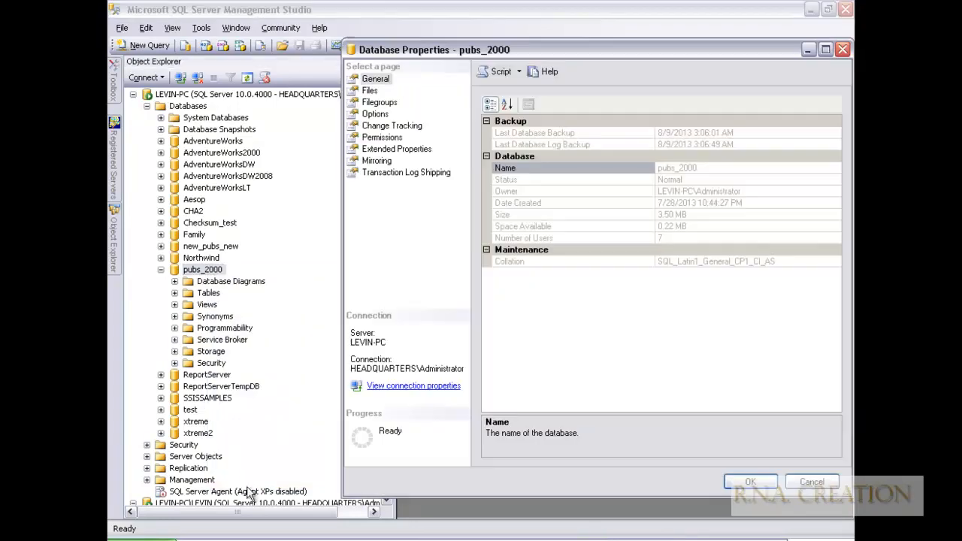
{"action": "left_click", "coordinate": [410, 175]}
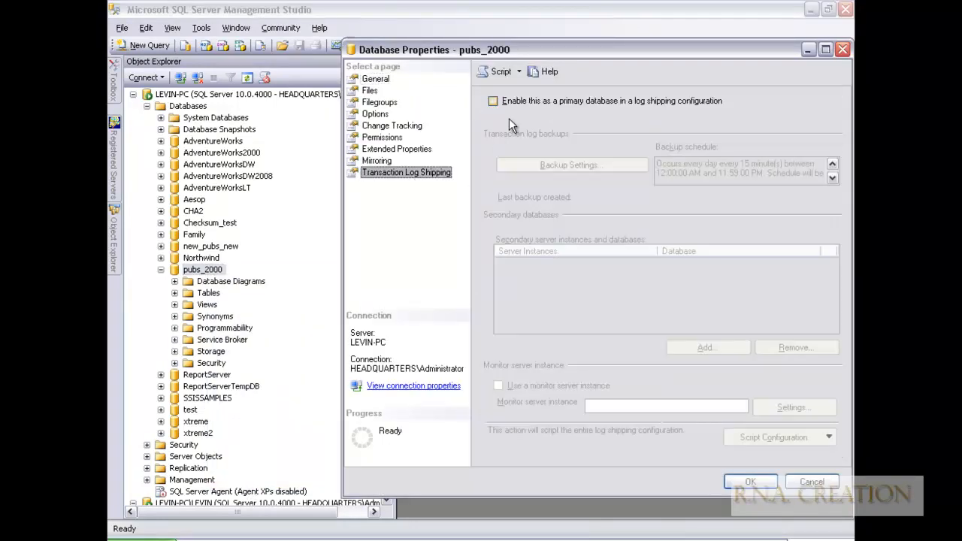
{"action": "left_click", "coordinate": [527, 102]}
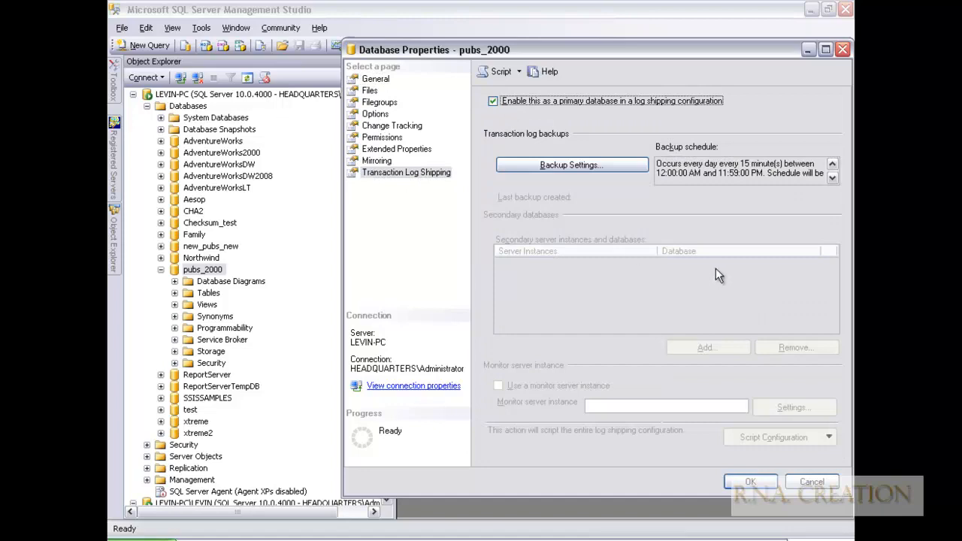
Set the transaction log backup folder's network path to \\LEVIN-PC\SOURCE and its local path to D:\SOURCE.
{"action": "left_click", "coordinate": [573, 166]}
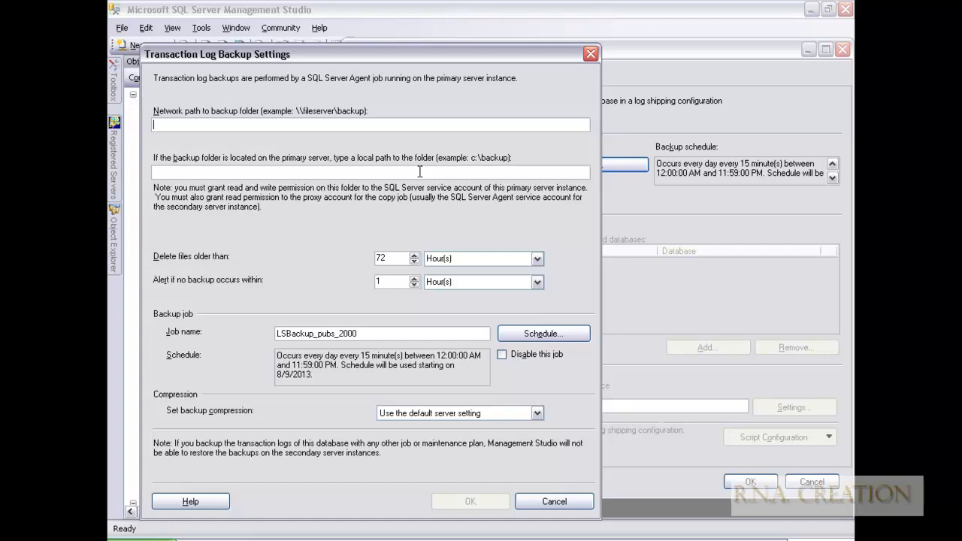
{"action": "type", "text": "\\\\"}
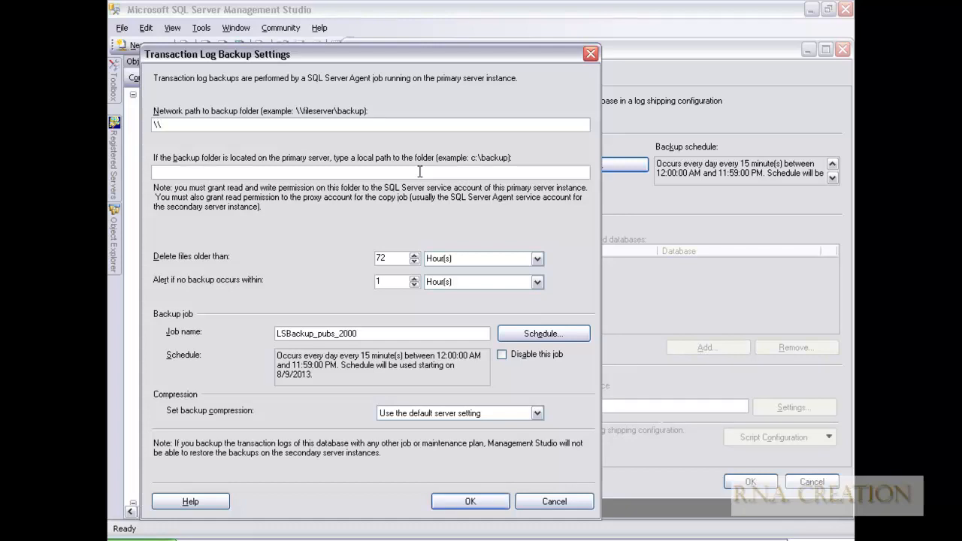
{"action": "type", "text": "LEVIN-PC\\SOURCE"}
{"action": "key", "text": "Tab"}
{"action": "type", "text": "D:\\S"}
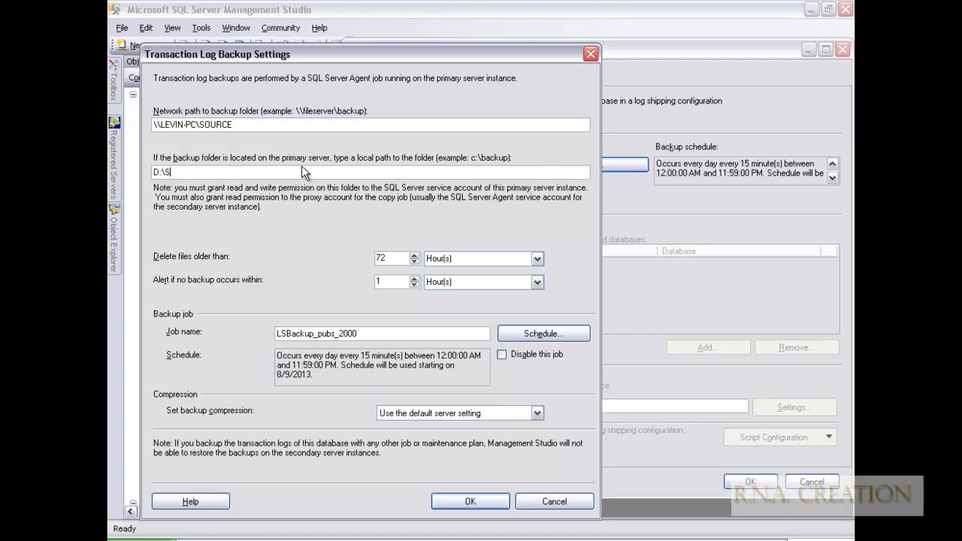
{"action": "type", "text": "OURCE"}
Look up the source folder on drive D in Windows Explorer to check the backup path.
{"action": "right_click", "coordinate": [155, 540]}
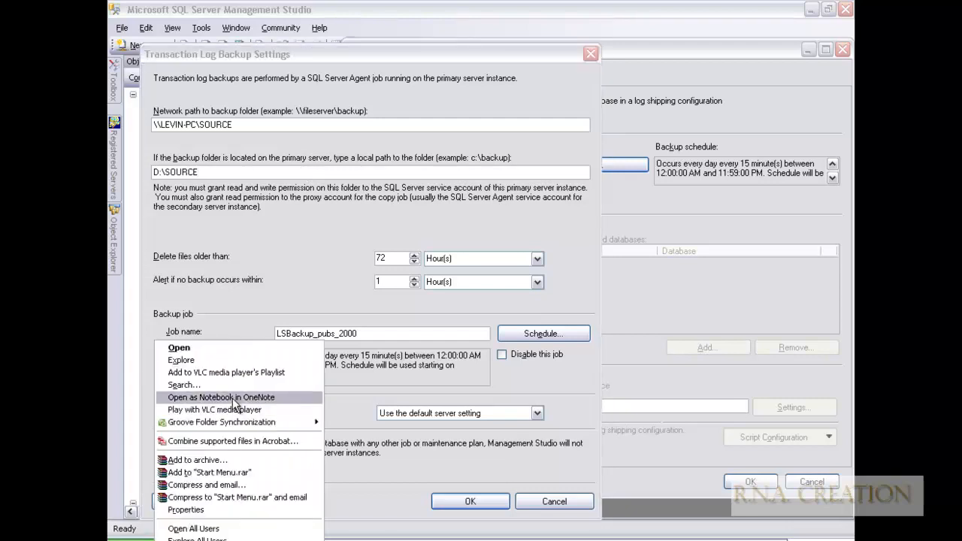
{"action": "left_click", "coordinate": [245, 360]}
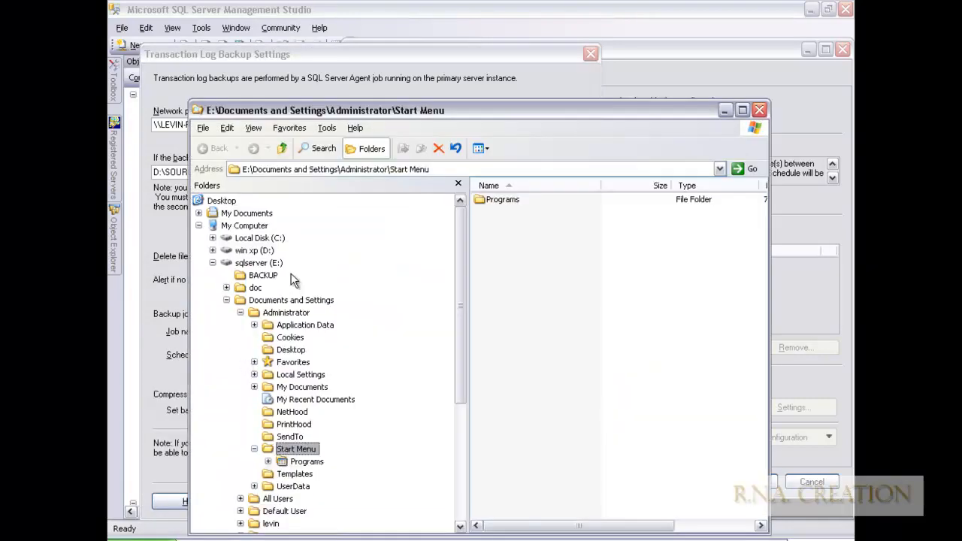
{"action": "left_click", "coordinate": [254, 250]}
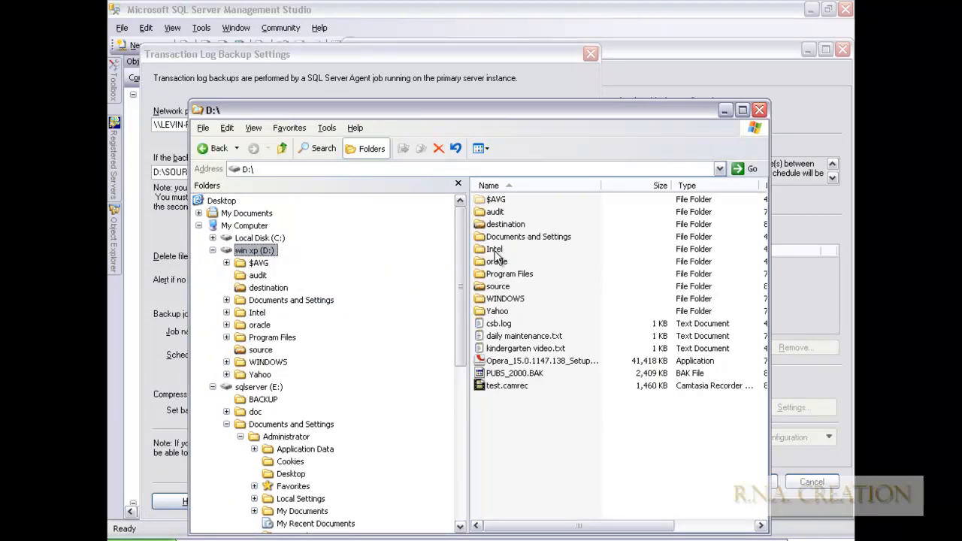
{"action": "left_click", "coordinate": [497, 291]}
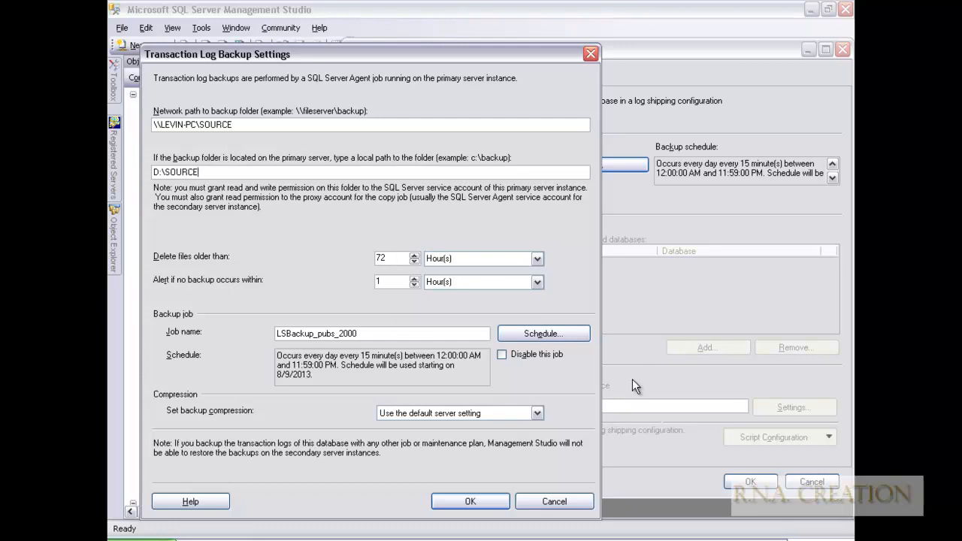
Set the log backup job's schedule to occur every 2 minutes.
{"action": "left_click", "coordinate": [555, 335]}
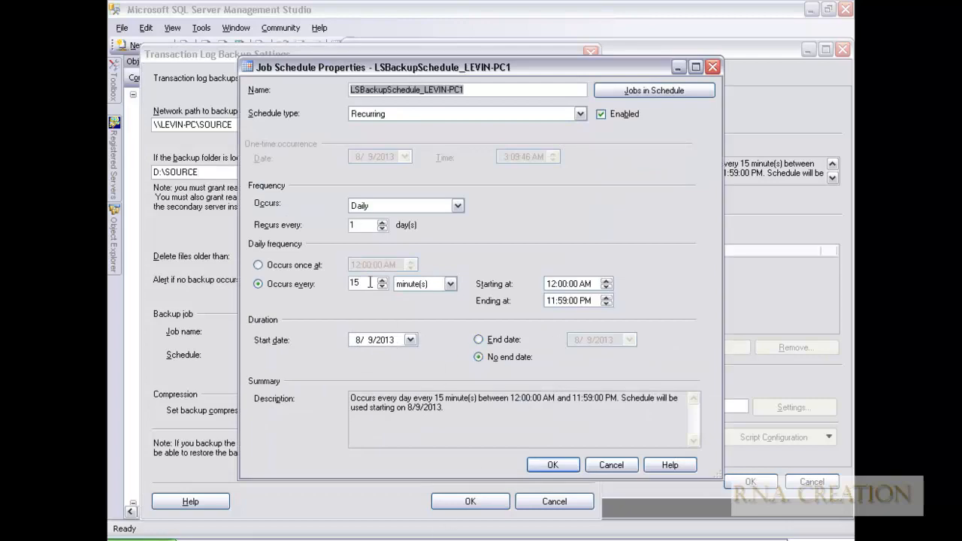
{"action": "left_click", "coordinate": [311, 284]}
{"action": "type", "text": "2"}
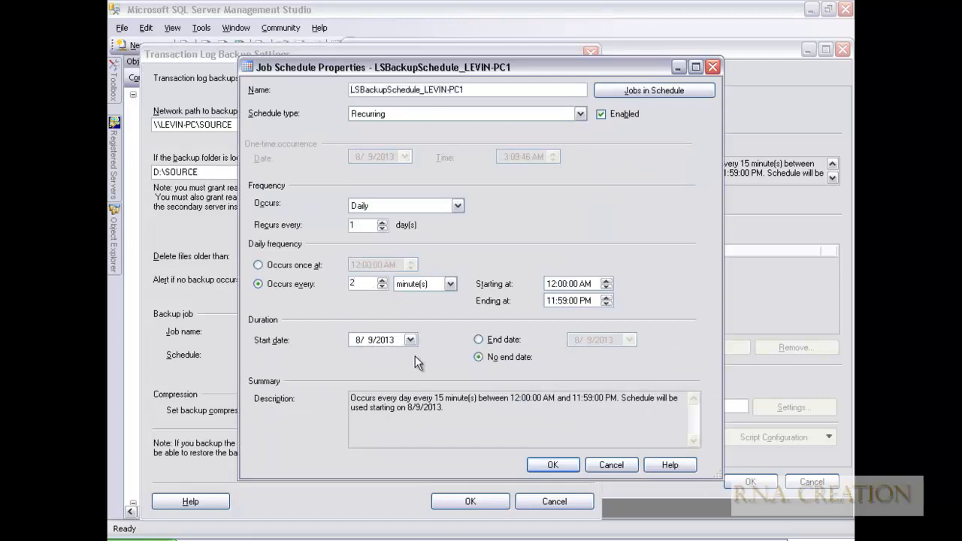
{"action": "left_click", "coordinate": [460, 332]}
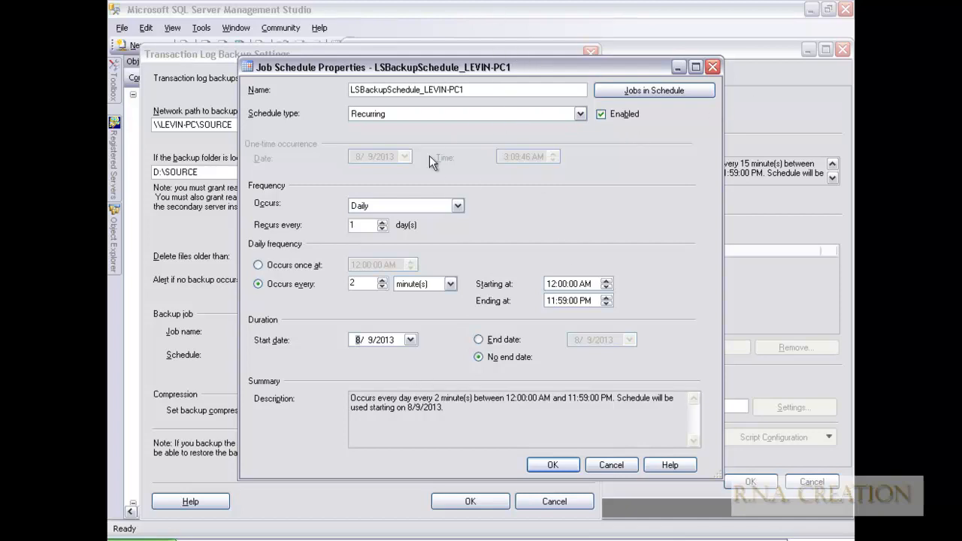
{"action": "left_click", "coordinate": [342, 292]}
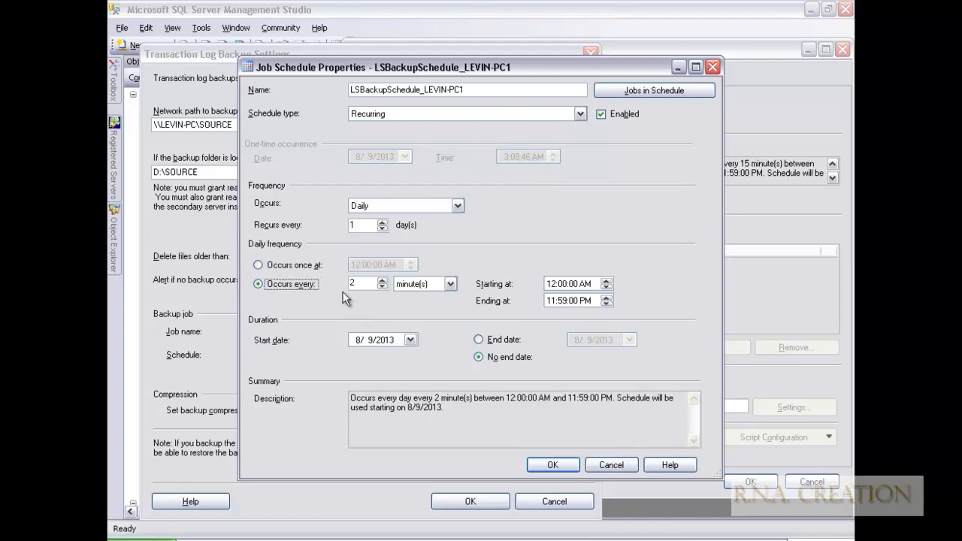
{"action": "left_click", "coordinate": [549, 466]}
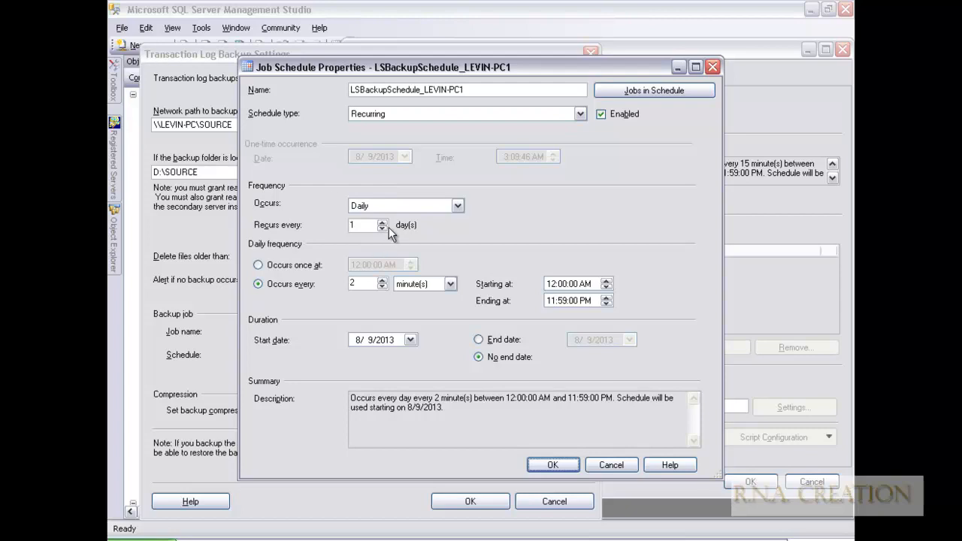
Switch the backup schedule's frequency to Weekly and back to Daily, and accept the schedule and the backup settings.
{"action": "left_click", "coordinate": [457, 205]}
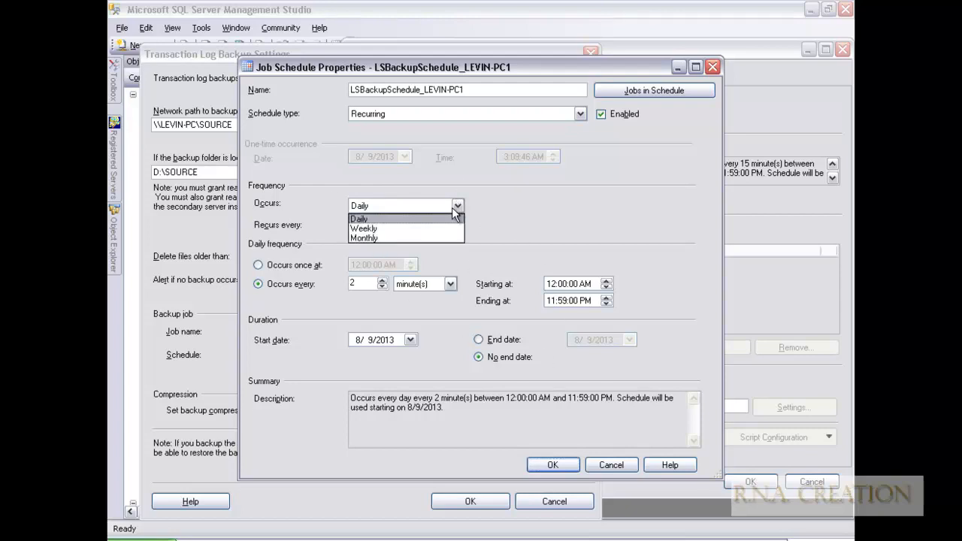
{"action": "left_click", "coordinate": [427, 229]}
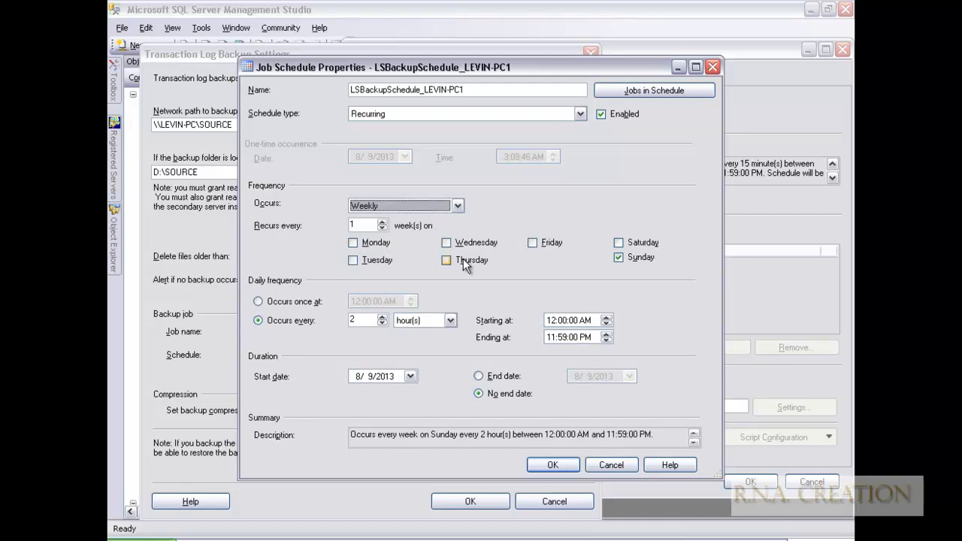
{"action": "left_click", "coordinate": [458, 208]}
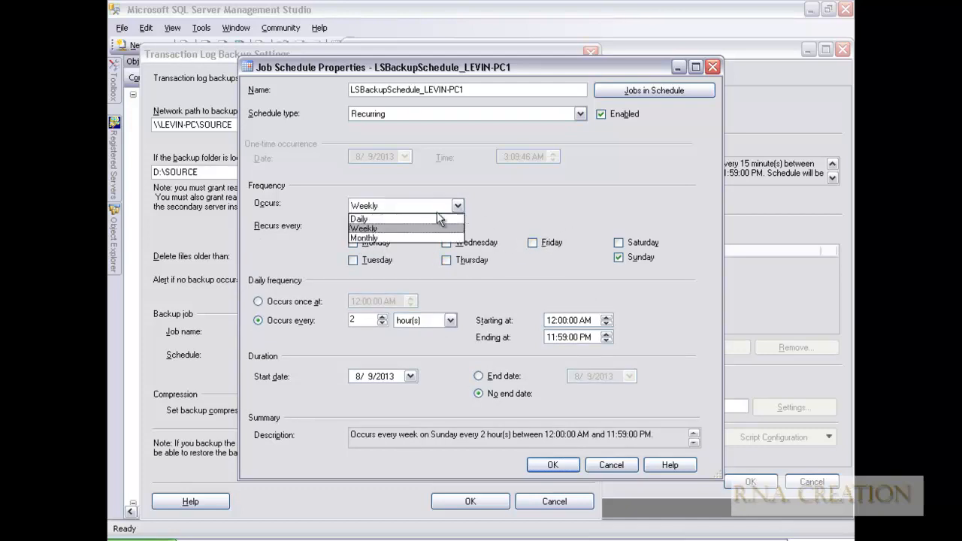
{"action": "left_click", "coordinate": [412, 218]}
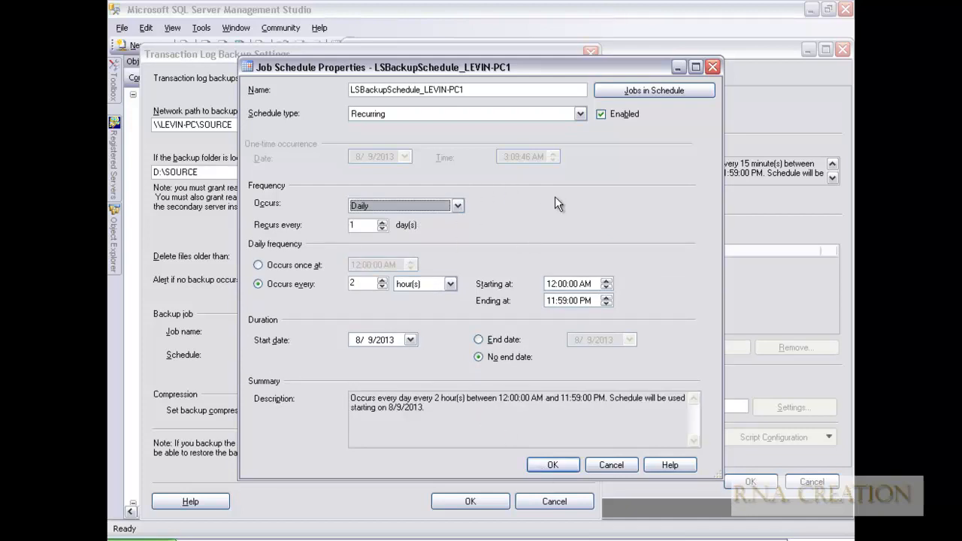
{"action": "left_click", "coordinate": [548, 466]}
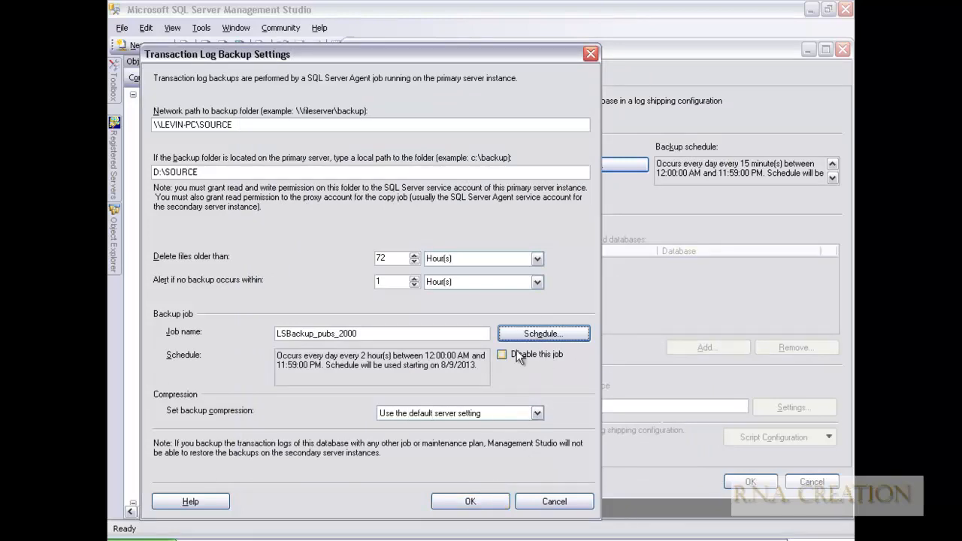
{"action": "left_click", "coordinate": [469, 501]}
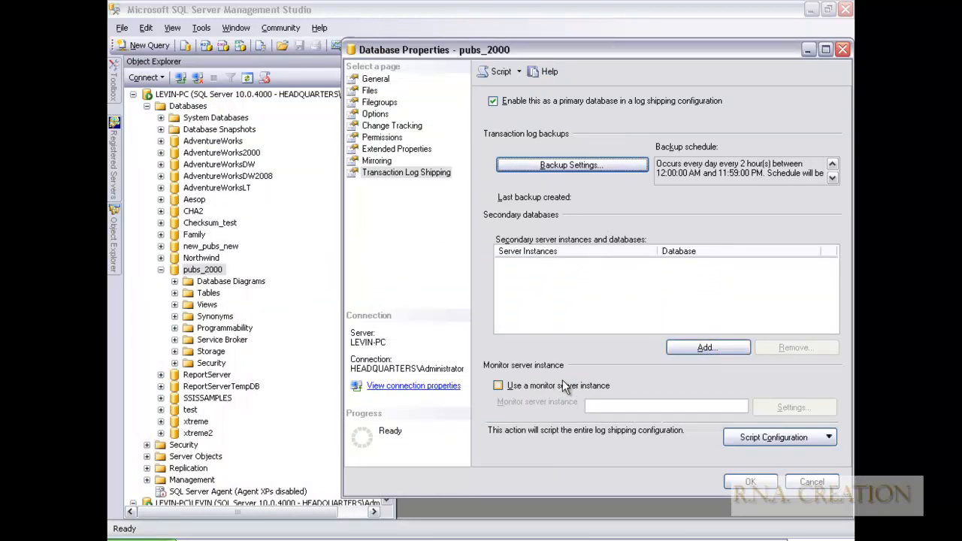
Add a secondary database, connecting to LEVIN-PC\LEVIN with Windows Authentication, and specify that the secondary database is already initialized.
{"action": "left_click", "coordinate": [701, 345]}
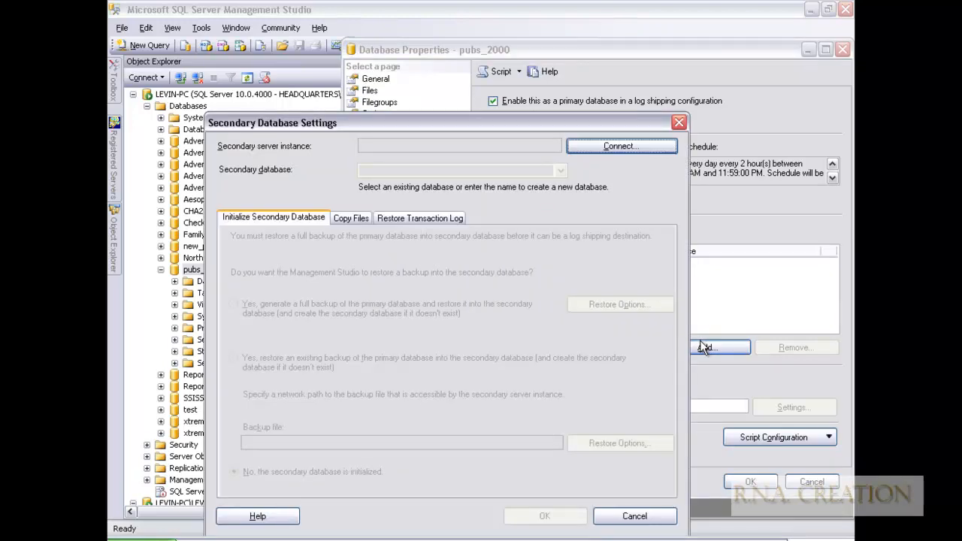
{"action": "left_click", "coordinate": [679, 123]}
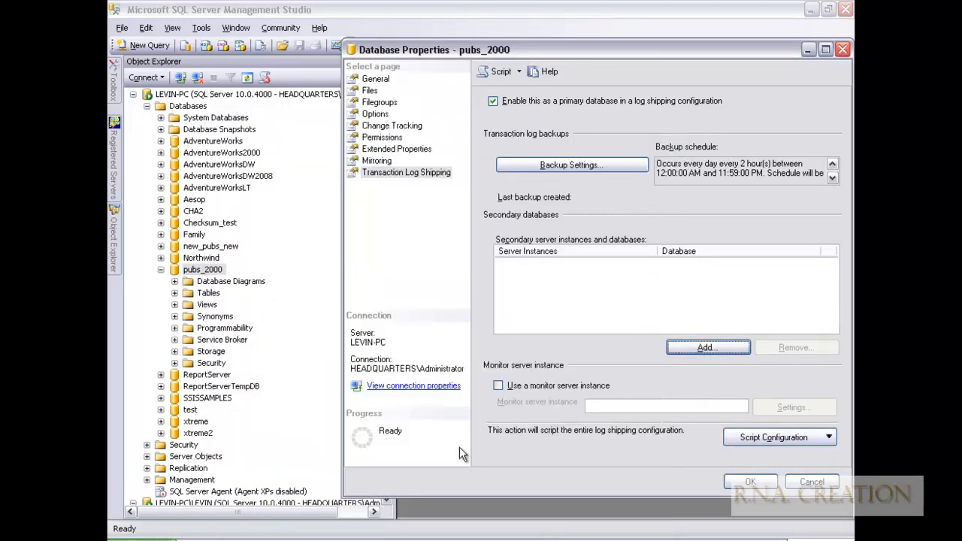
{"action": "left_click", "coordinate": [705, 347]}
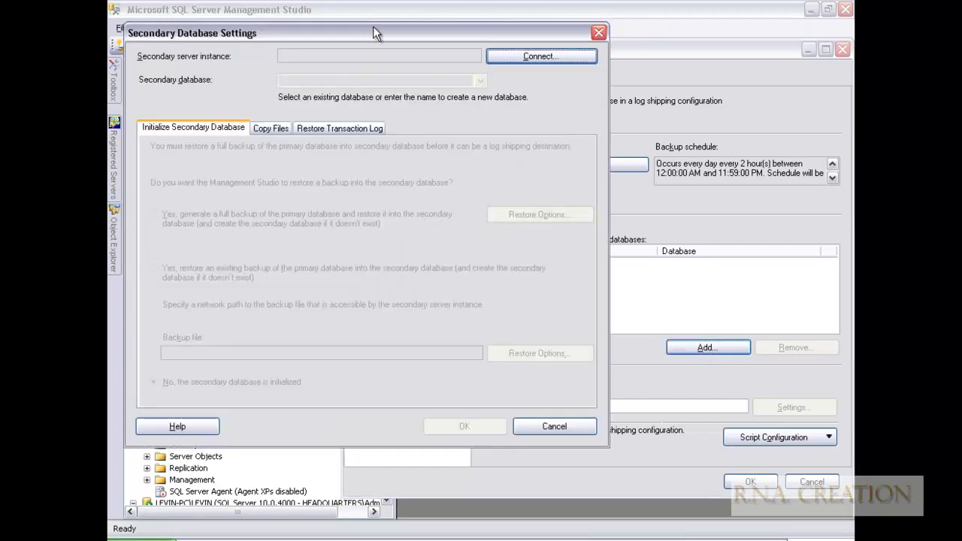
{"action": "left_click_drag", "start_coordinate": [474, 36], "coordinate": [578, 47]}
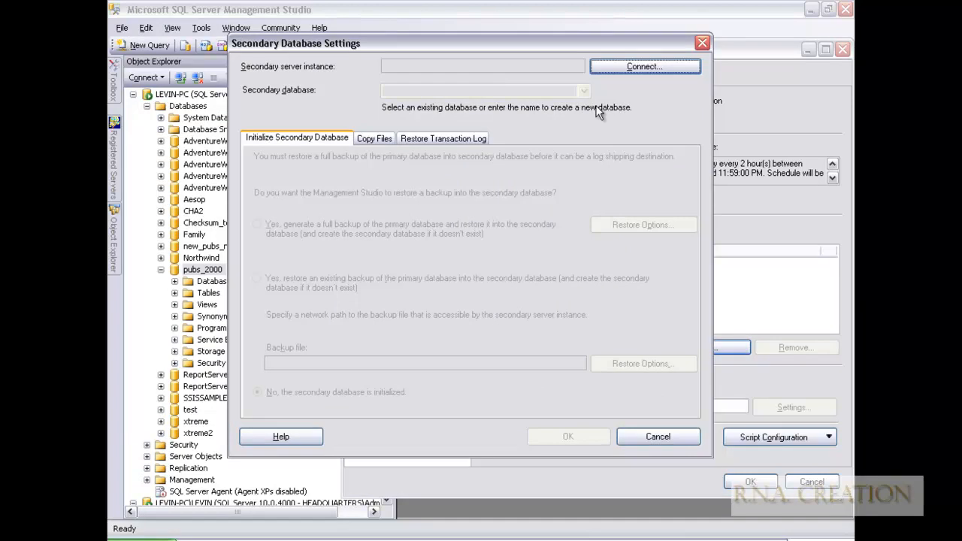
{"action": "left_click", "coordinate": [631, 66]}
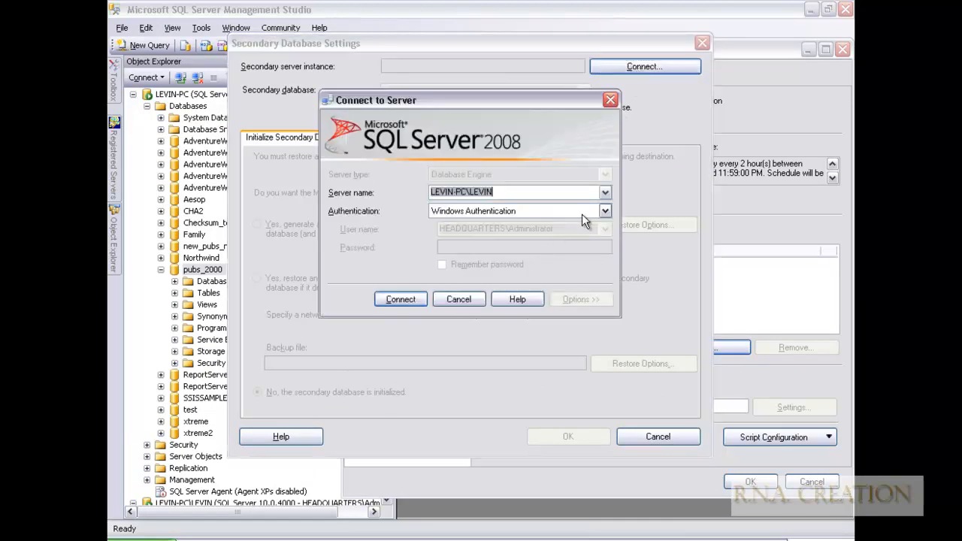
{"action": "left_click", "coordinate": [397, 299]}
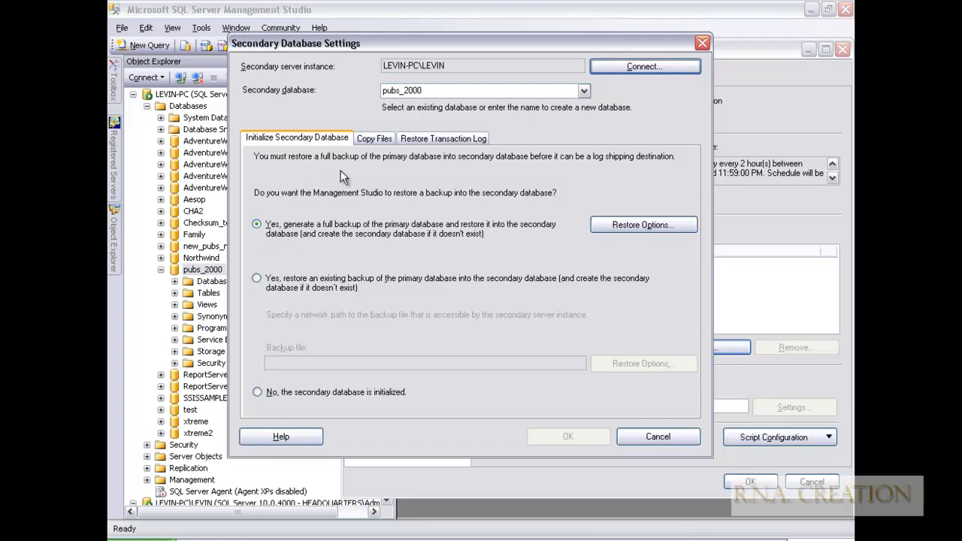
{"action": "left_click", "coordinate": [274, 390]}
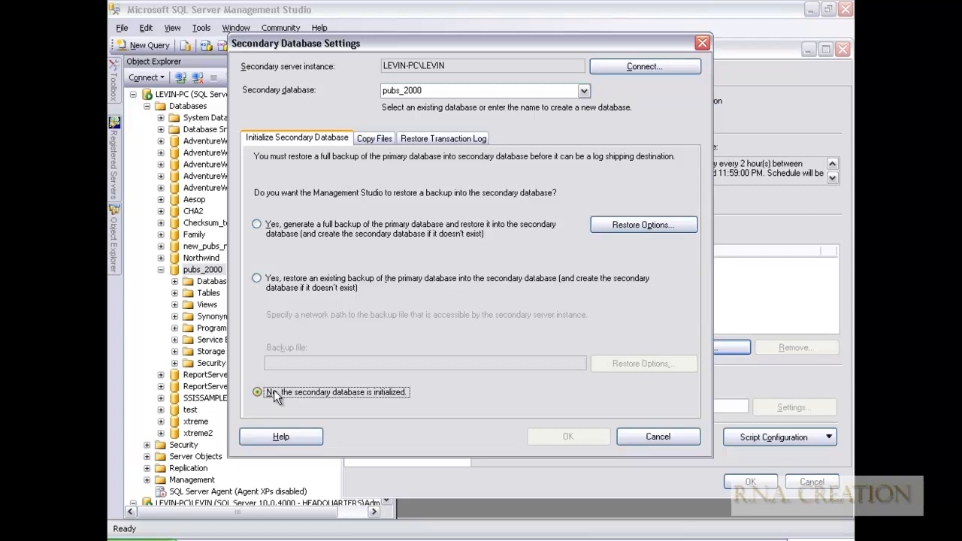
Set the destination folder for copied files to D:\DESTINATION.
{"action": "left_click", "coordinate": [366, 138]}
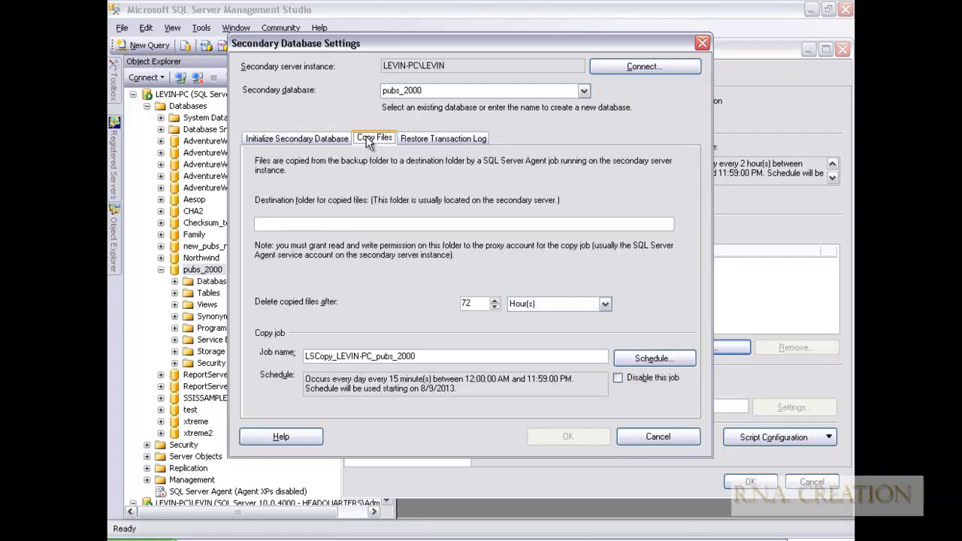
{"action": "left_click", "coordinate": [315, 223]}
{"action": "type", "text": "D"}
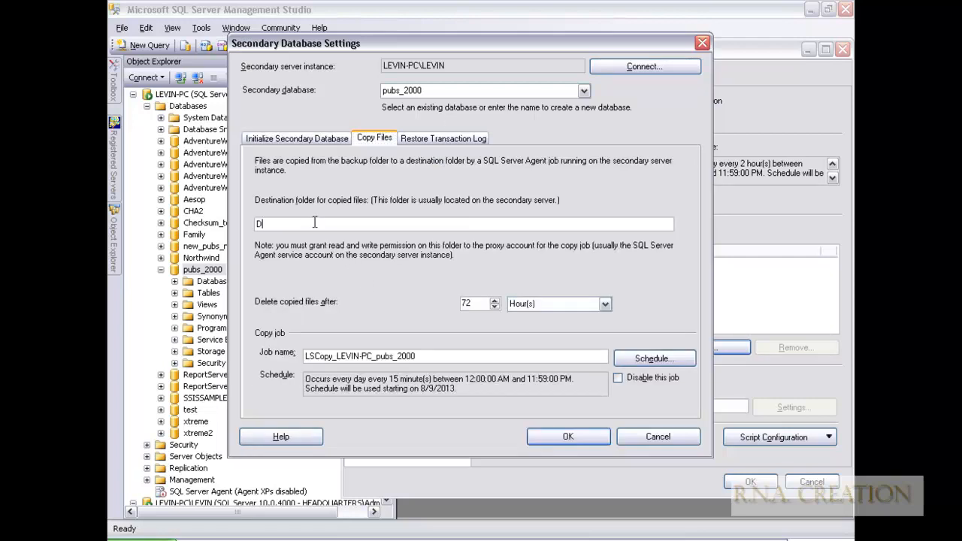
{"action": "type", "text": ":\\DESTINATION"}
Copy the name of the destination folder on drive D in Windows Explorer and return to the secondary database settings.
{"action": "left_click", "coordinate": [141, 538]}
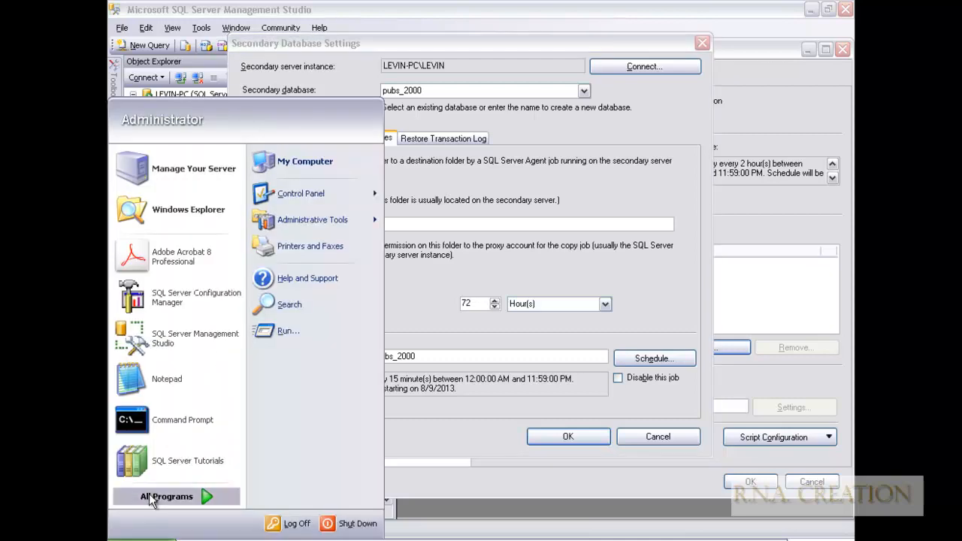
{"action": "mouse_move", "coordinate": [166, 496]}
{"action": "right_click", "coordinate": [119, 539]}
{"action": "left_click", "coordinate": [150, 369]}
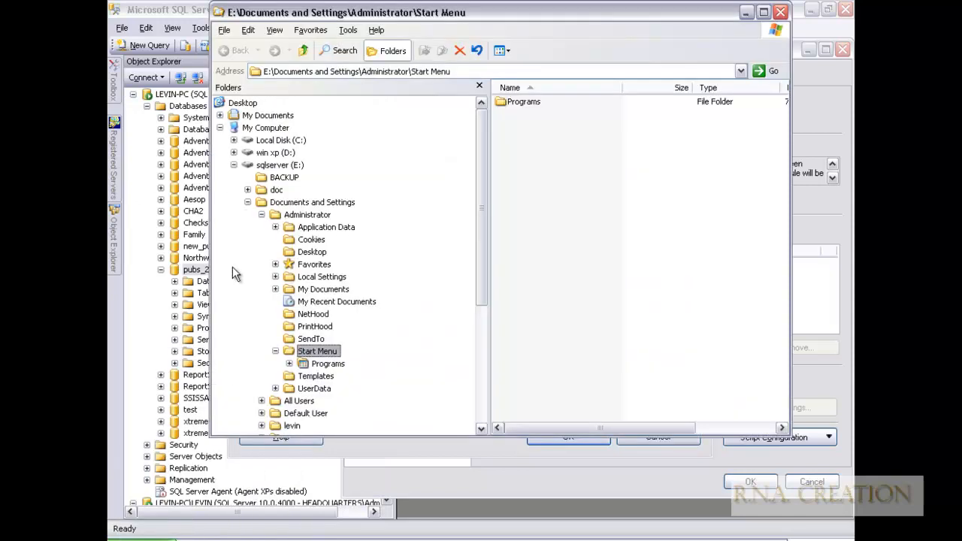
{"action": "left_click", "coordinate": [281, 140]}
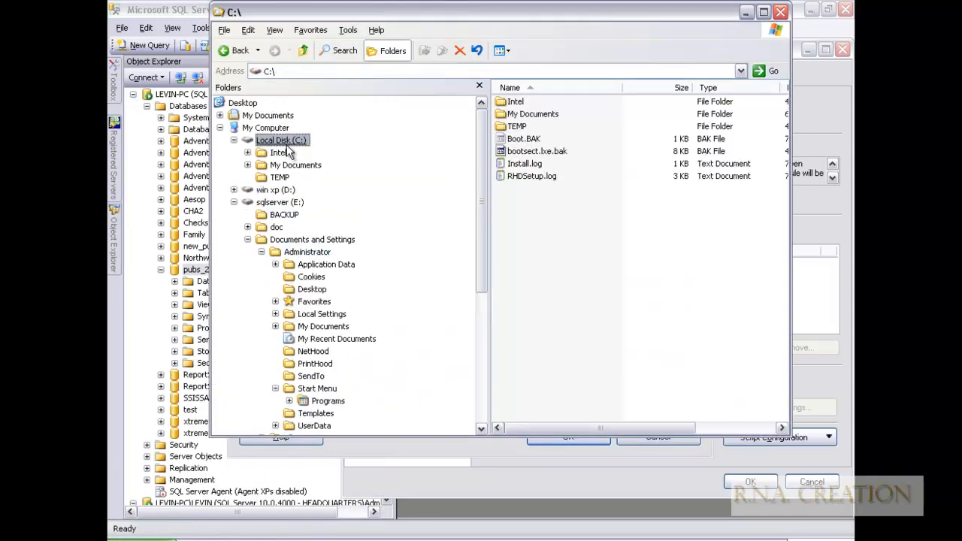
{"action": "left_click", "coordinate": [277, 191]}
{"action": "right_click", "coordinate": [529, 127]}
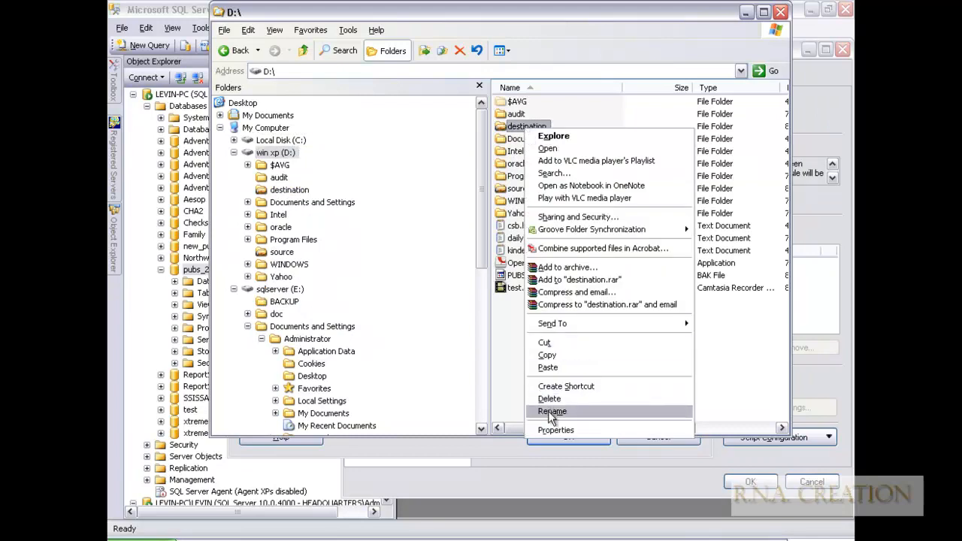
{"action": "left_click", "coordinate": [552, 412]}
{"action": "right_click", "coordinate": [530, 132]}
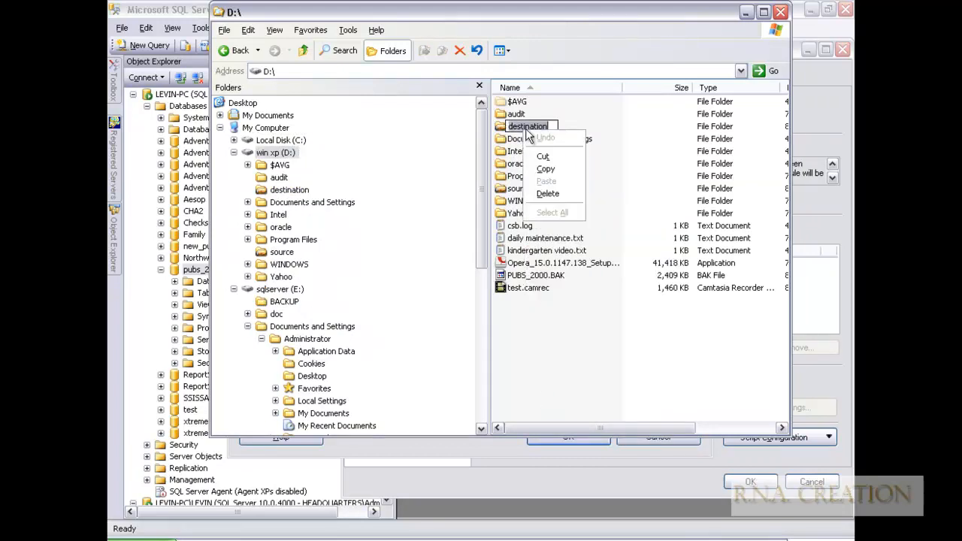
{"action": "left_click", "coordinate": [536, 172]}
{"action": "left_click", "coordinate": [745, 12]}
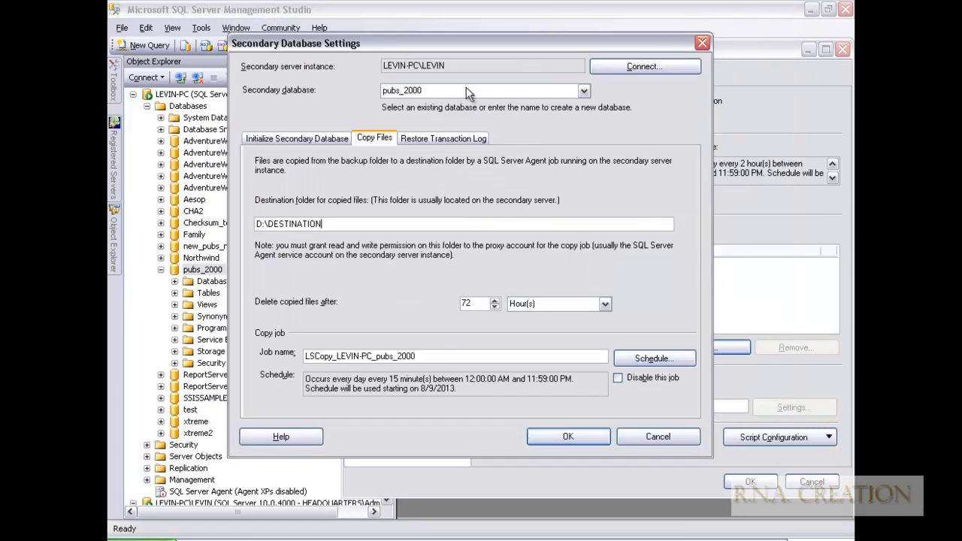
Replace the copied files' destination path with the copied folder name, prefixed to read D:\destination.
{"action": "left_click_drag", "start_coordinate": [332, 225], "coordinate": [194, 209]}
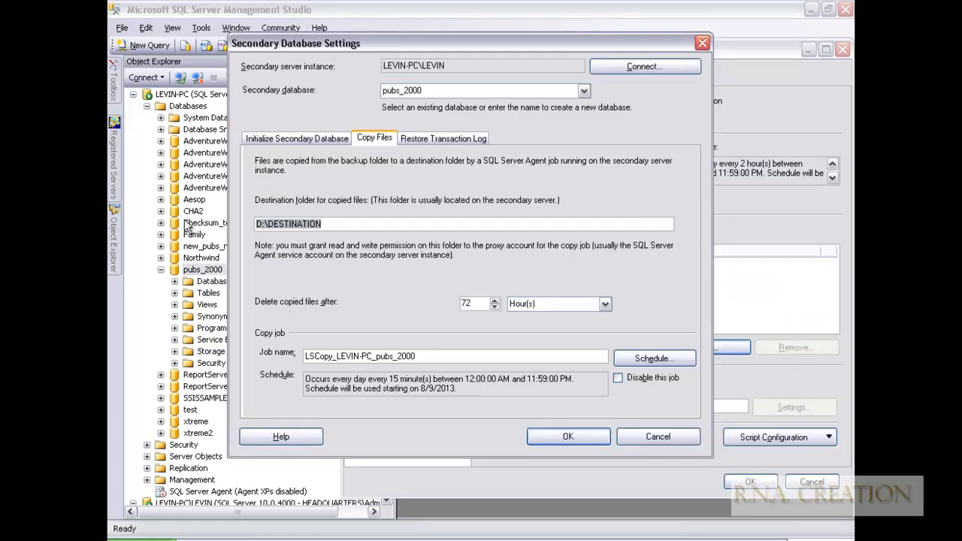
{"action": "key", "text": "ctrl+v"}
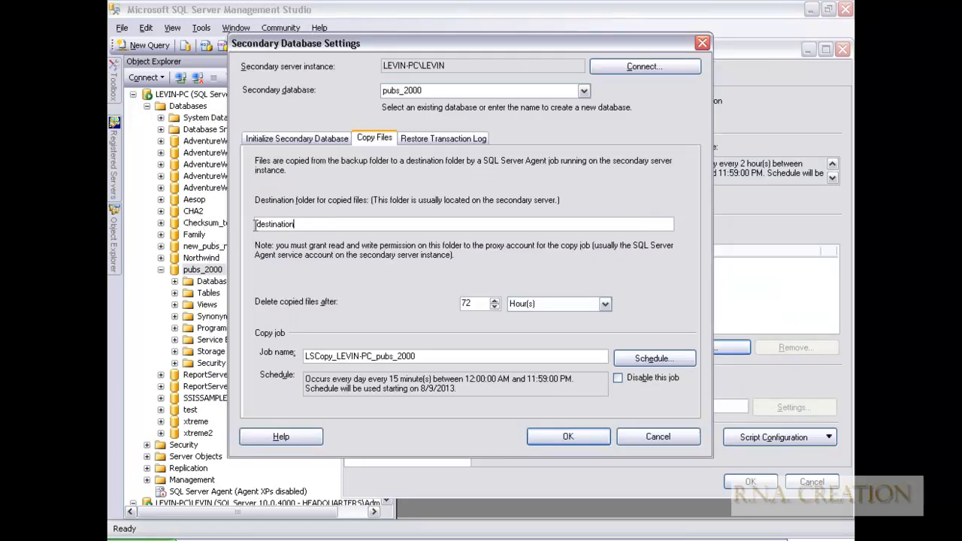
{"action": "key", "text": "Home"}
{"action": "type", "text": "D:\\"}
Set the copy job's schedule to occur every 2 minutes.
{"action": "left_click", "coordinate": [668, 359]}
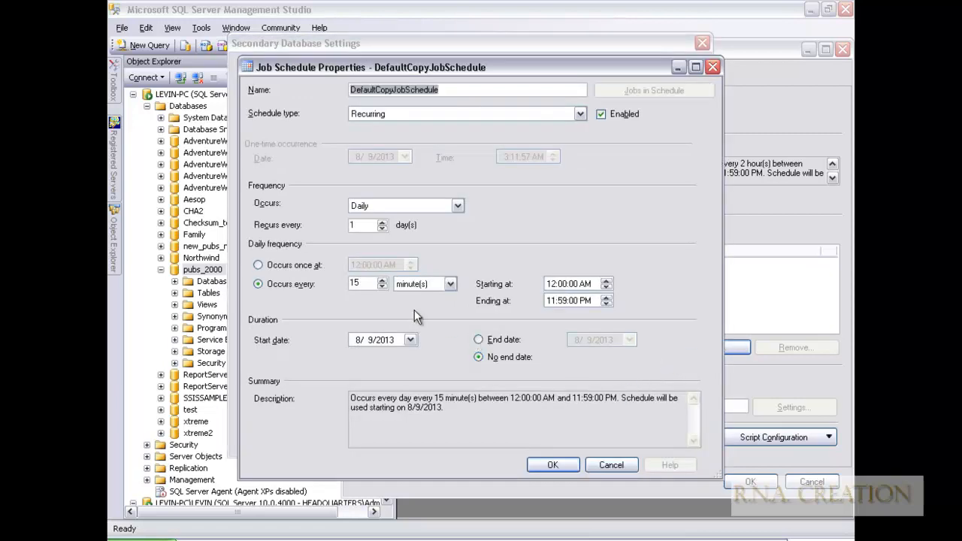
{"action": "double_click", "coordinate": [366, 283]}
{"action": "type", "text": "2"}
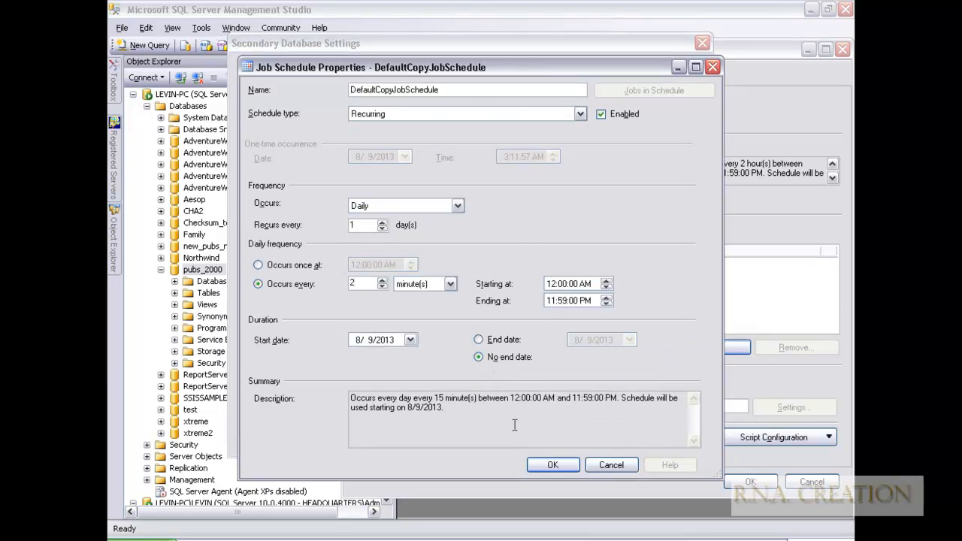
{"action": "left_click", "coordinate": [564, 466]}
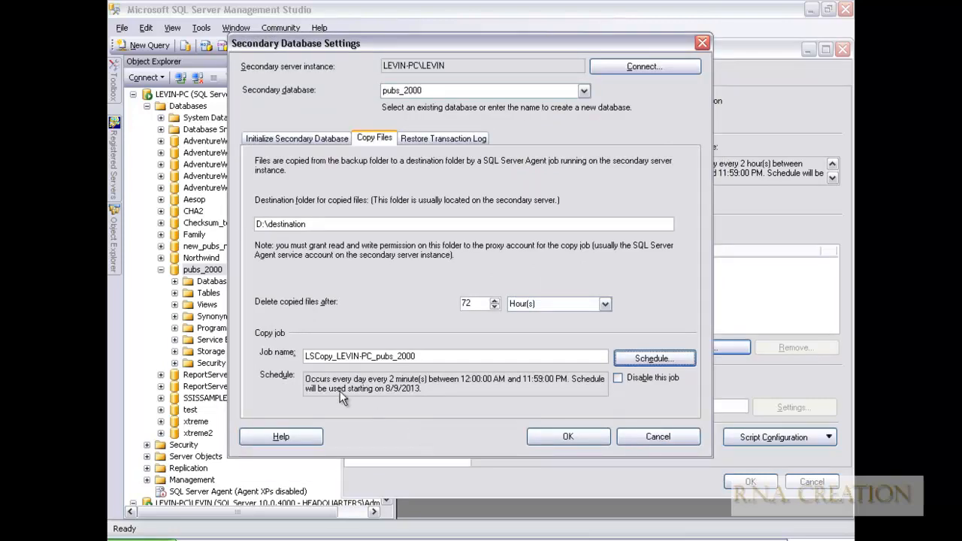
Set the database state when restoring transaction log backups to Standby mode.
{"action": "left_click", "coordinate": [427, 138]}
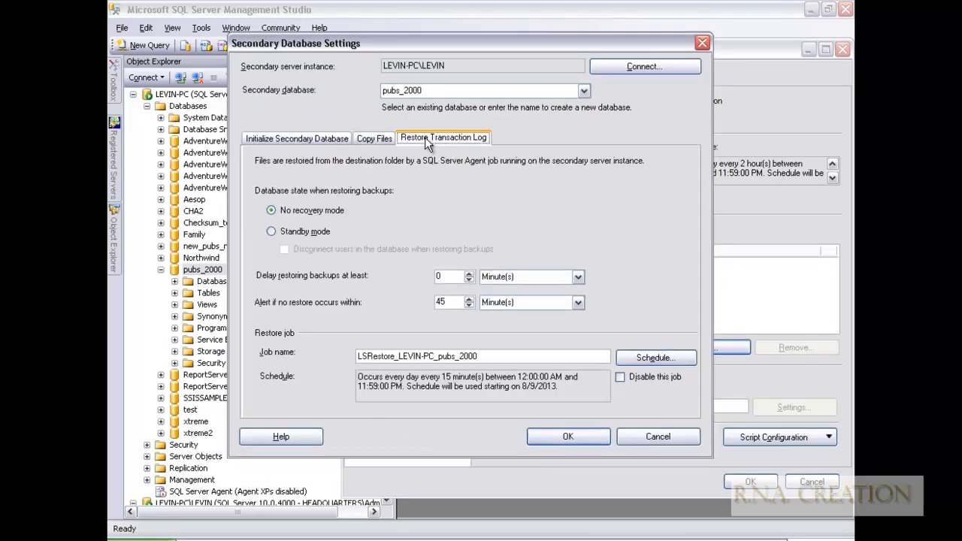
{"action": "left_click", "coordinate": [314, 233]}
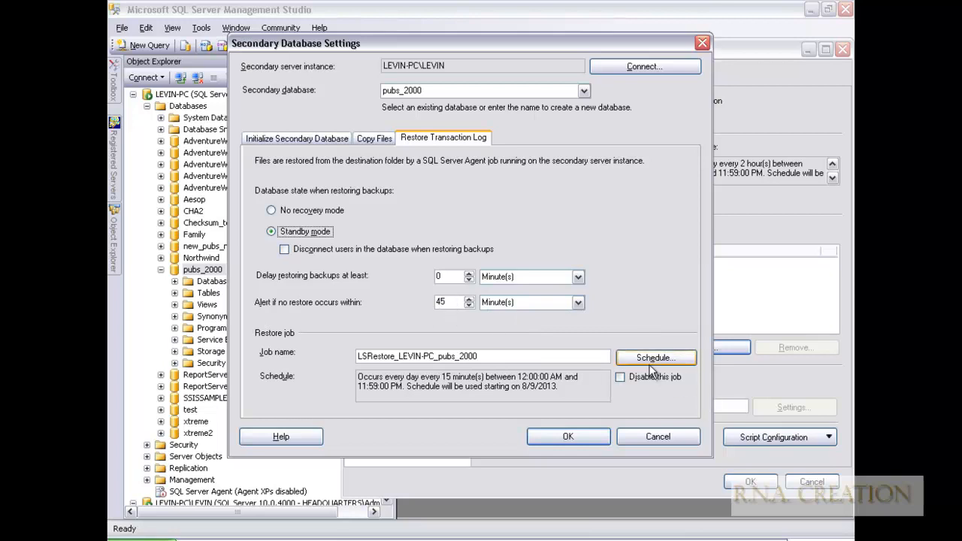
{"action": "left_click", "coordinate": [451, 302]}
Set the restore job's schedule to occur every 5 minutes.
{"action": "left_click", "coordinate": [656, 357]}
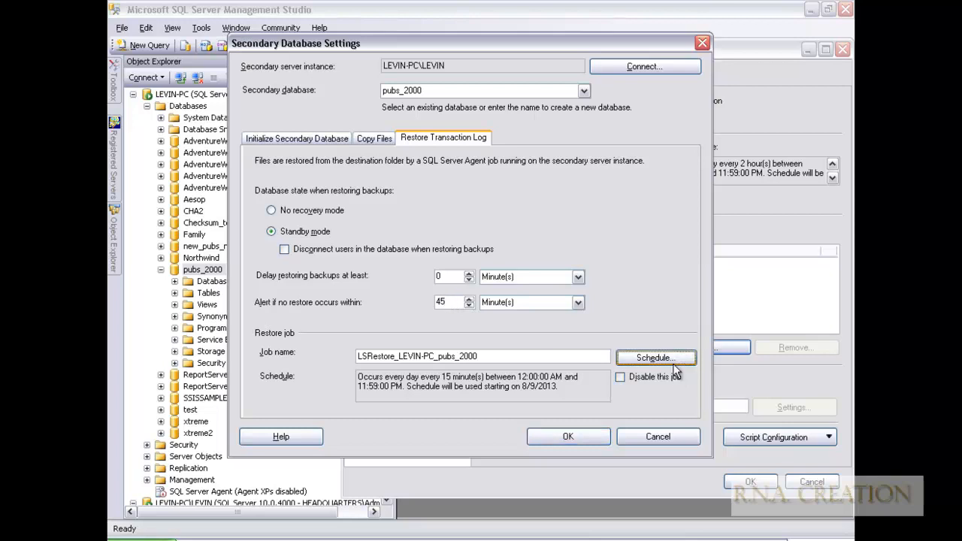
{"action": "double_click", "coordinate": [359, 282]}
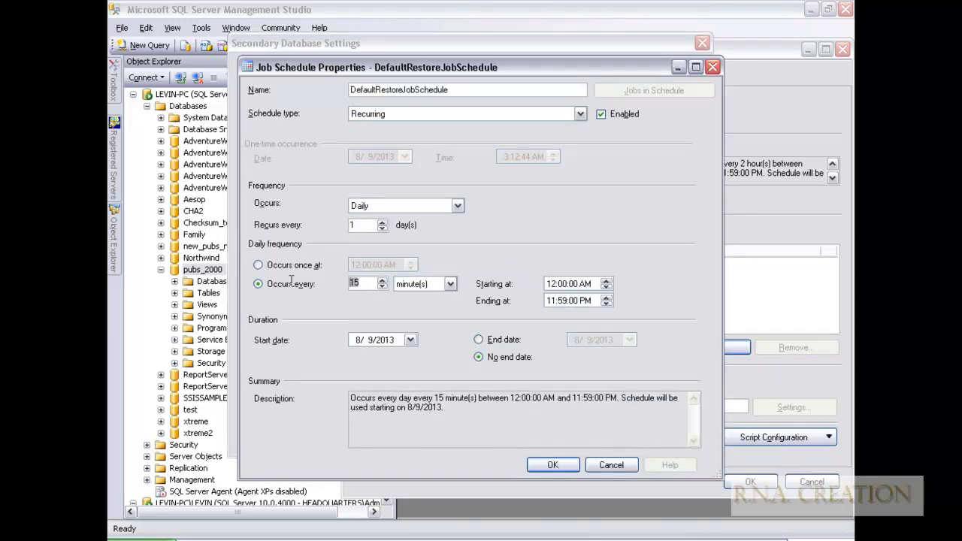
{"action": "type", "text": "5"}
{"action": "left_click", "coordinate": [554, 464]}
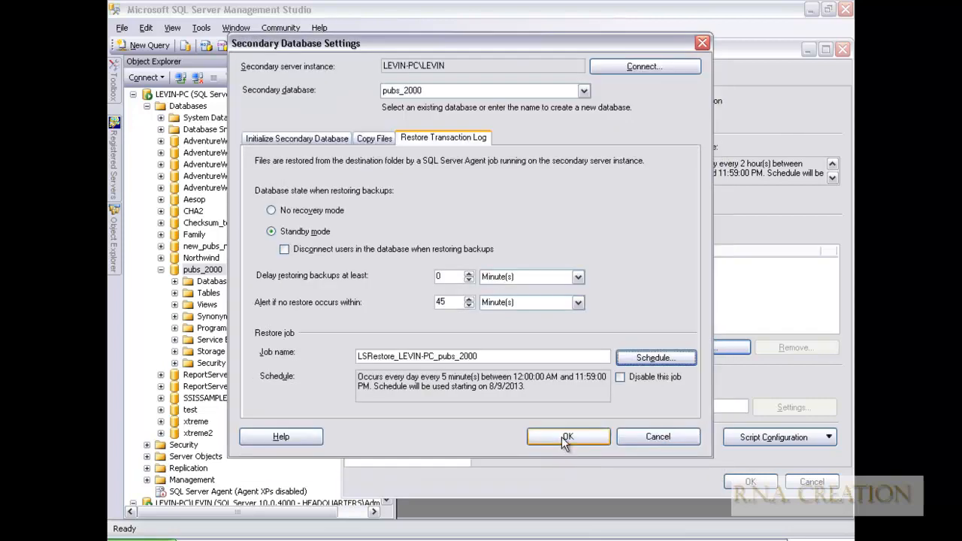
Review and try to accept the secondary database settings, and select the existing PUBS_2000 as the secondary database.
{"action": "left_click", "coordinate": [373, 136]}
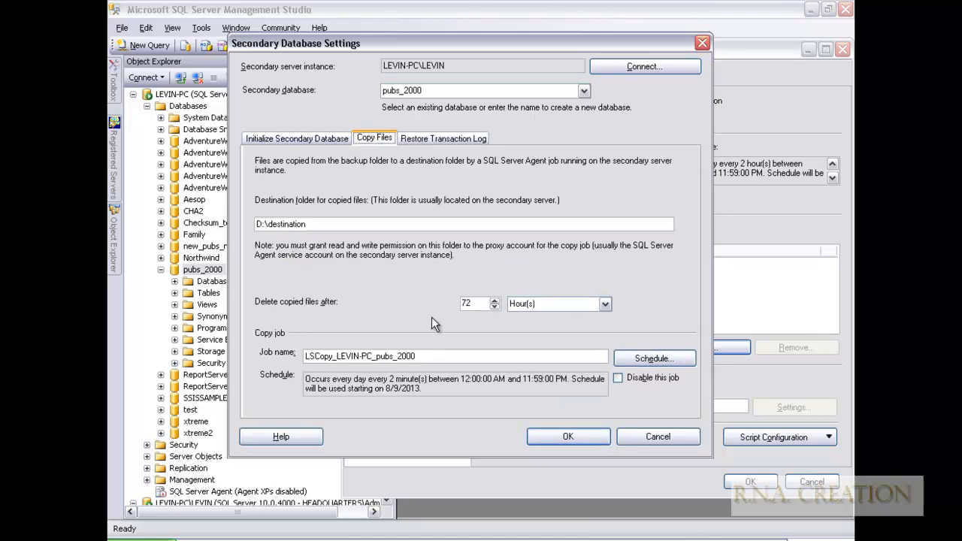
{"action": "left_click", "coordinate": [329, 140]}
{"action": "left_click", "coordinate": [569, 438]}
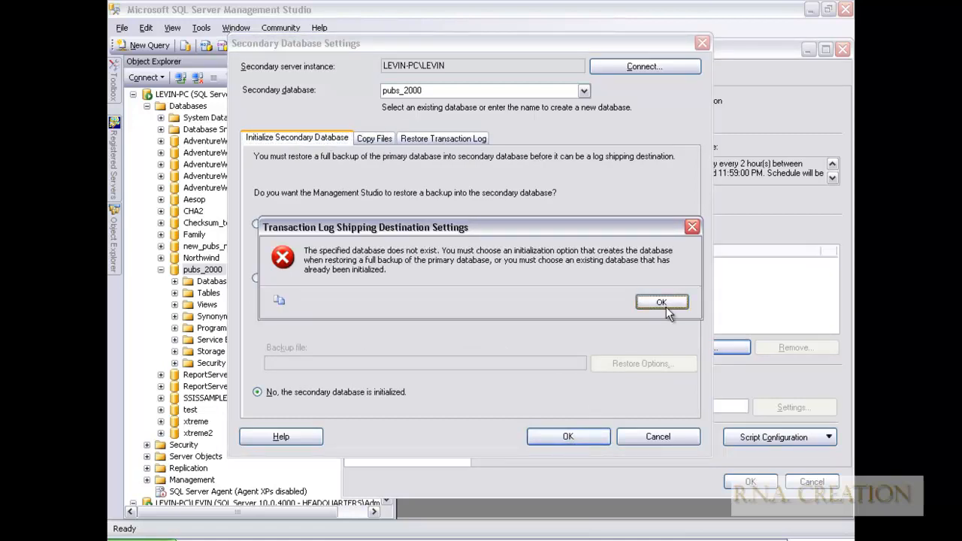
{"action": "left_click", "coordinate": [666, 305]}
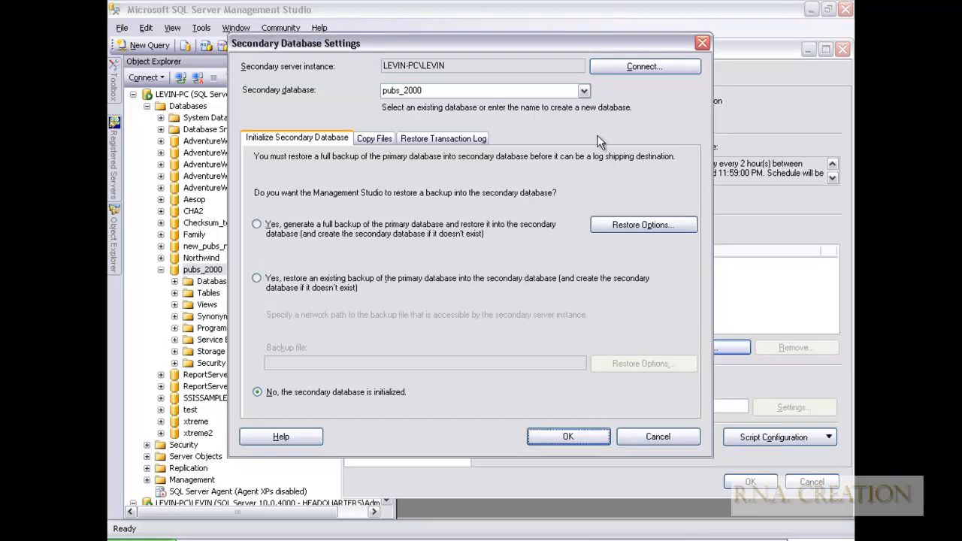
{"action": "left_click", "coordinate": [584, 91]}
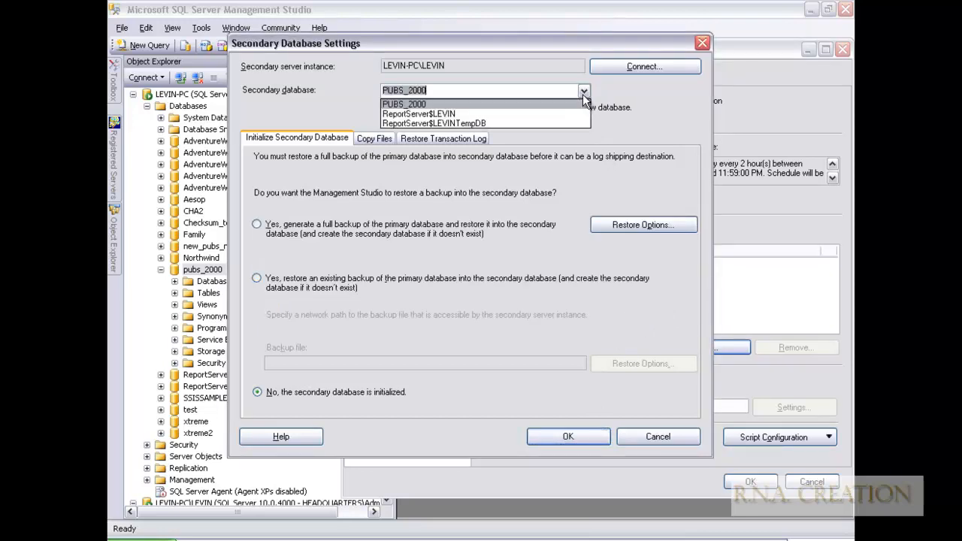
{"action": "left_click", "coordinate": [583, 92]}
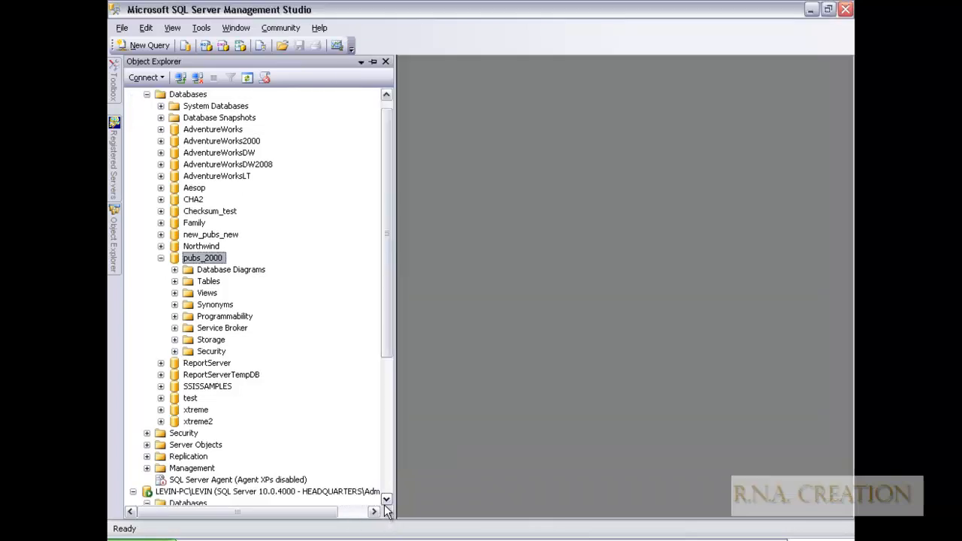
Check the state of the PUBS_2000 database on the LEVIN-PC\LEVIN instance.
{"action": "scroll", "coordinate": [387, 511], "scroll_direction": "down", "scroll_amount": 2}
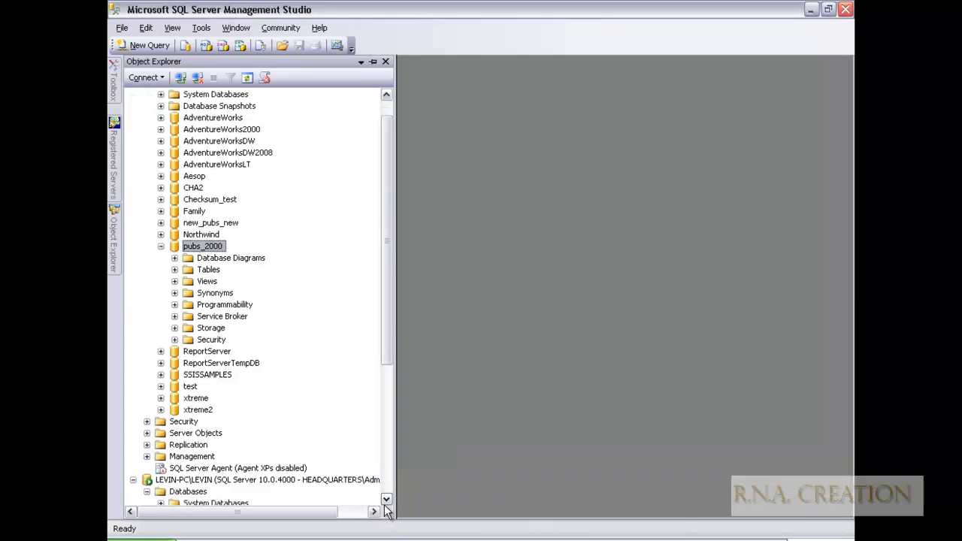
{"action": "scroll", "coordinate": [385, 508], "scroll_direction": "down", "scroll_amount": 5}
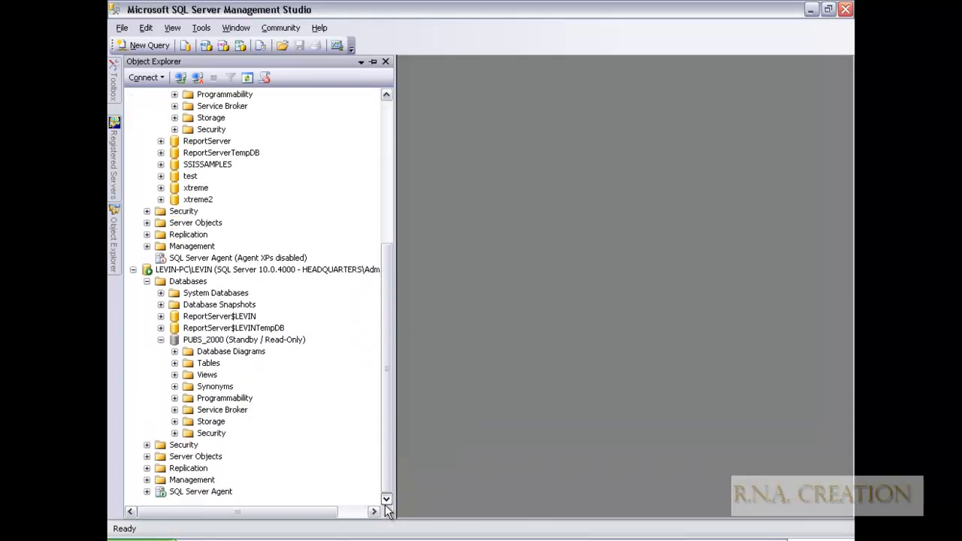
{"action": "left_click", "coordinate": [211, 340]}
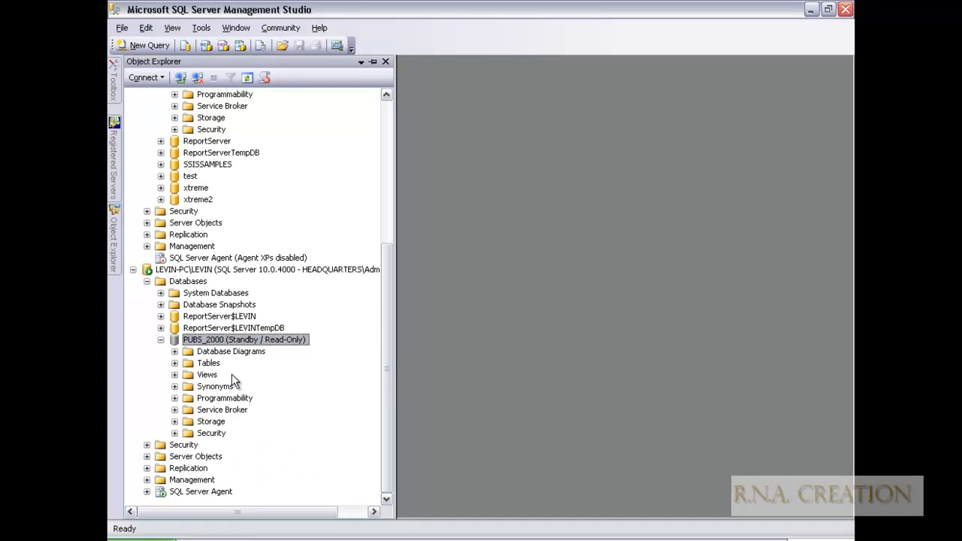
{"action": "left_click", "coordinate": [209, 343]}
Return to the secondary database settings and accept them with PUBS_2000 as the secondary database.
{"action": "left_click", "coordinate": [684, 539]}
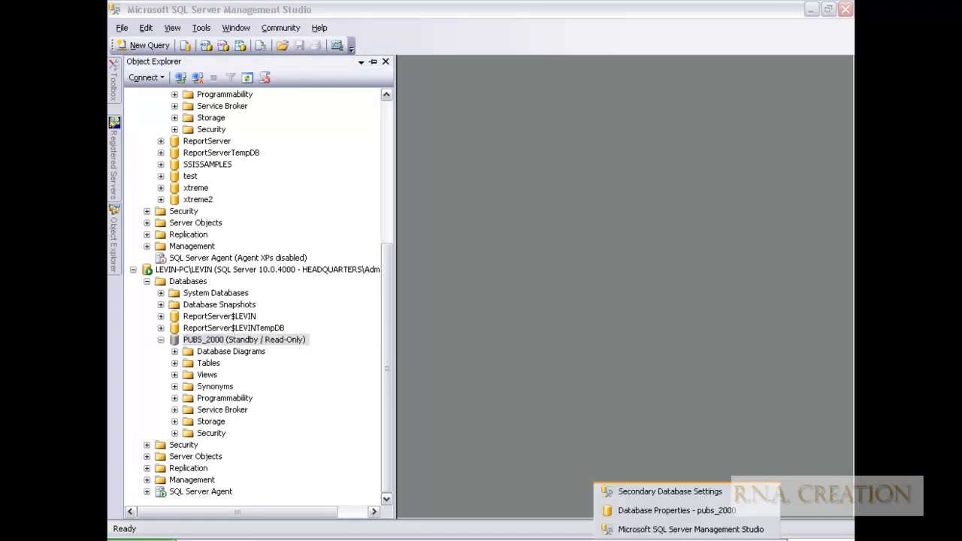
{"action": "left_click", "coordinate": [684, 540]}
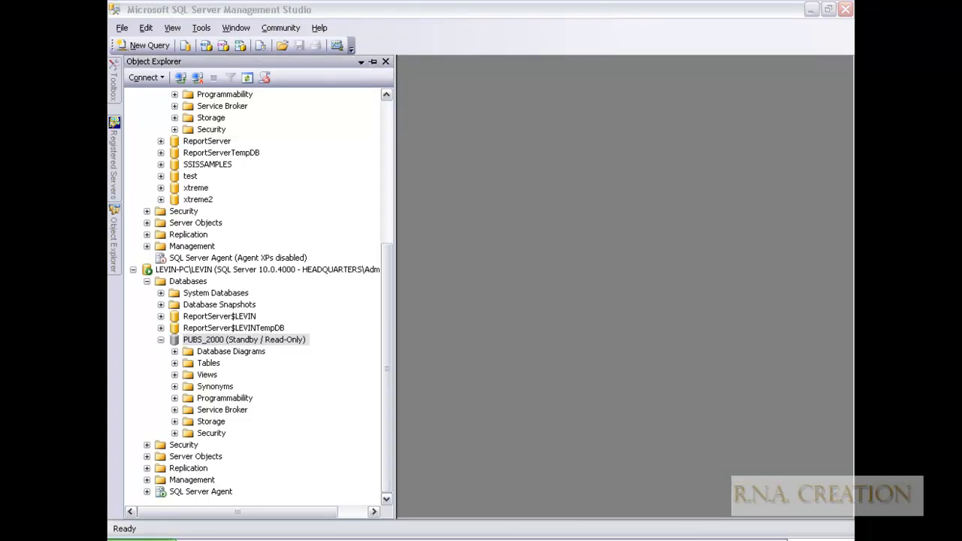
{"action": "left_click", "coordinate": [684, 539]}
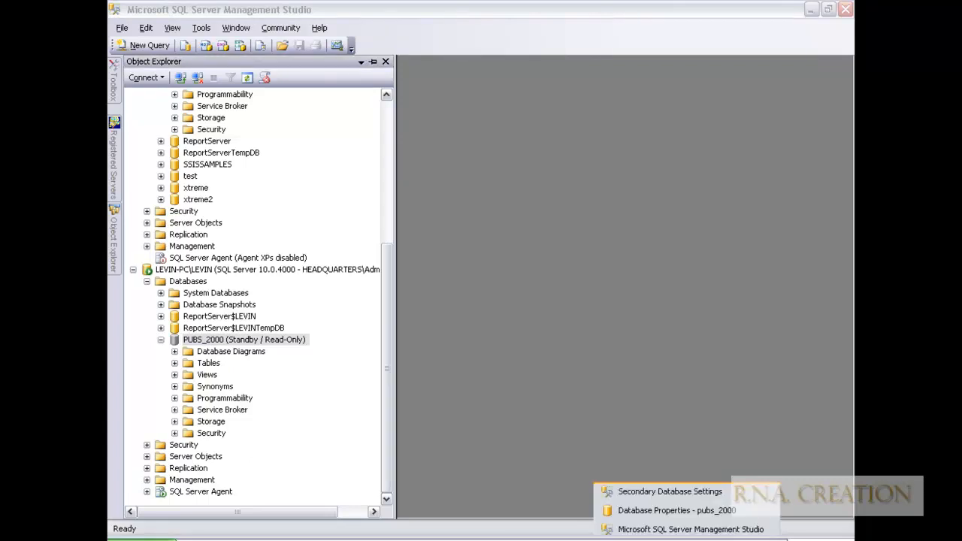
{"action": "left_click", "coordinate": [670, 492]}
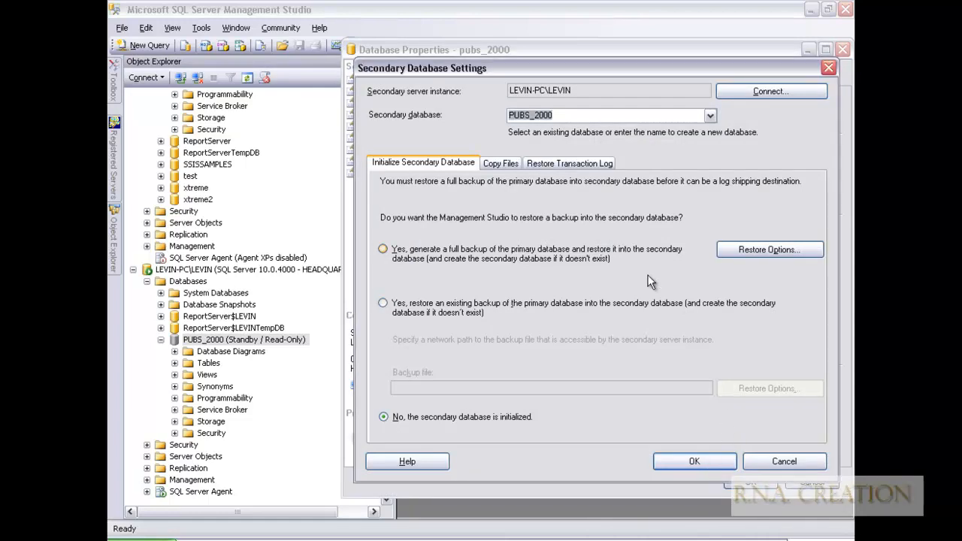
{"action": "left_click", "coordinate": [710, 116]}
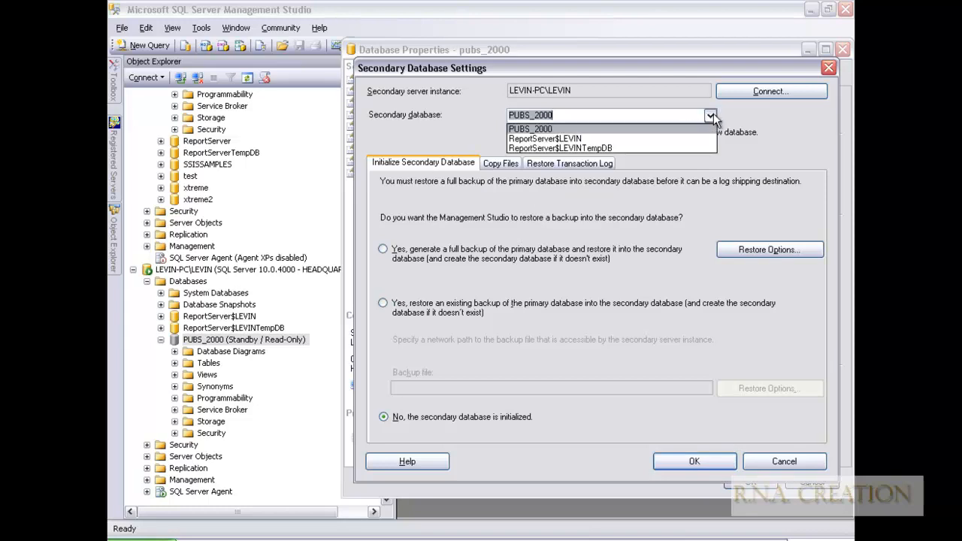
{"action": "left_click", "coordinate": [710, 116]}
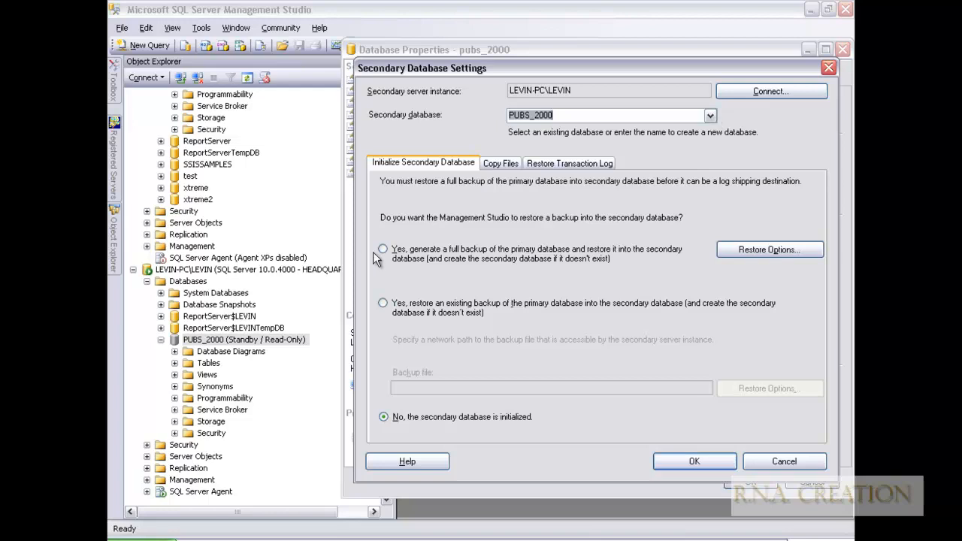
{"action": "left_click", "coordinate": [707, 460]}
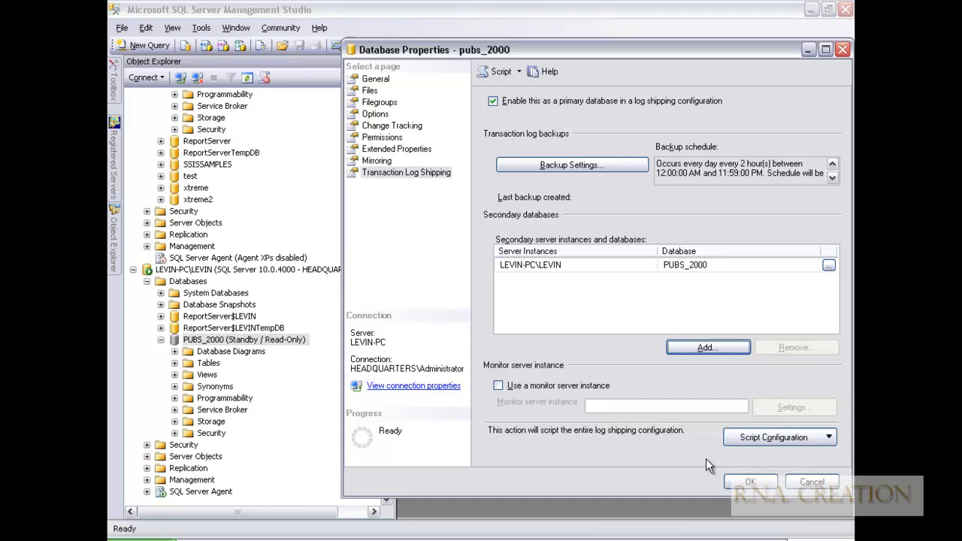
Save the log shipping configuration of pubs_2000 and dismiss the save report.
{"action": "left_click", "coordinate": [698, 272]}
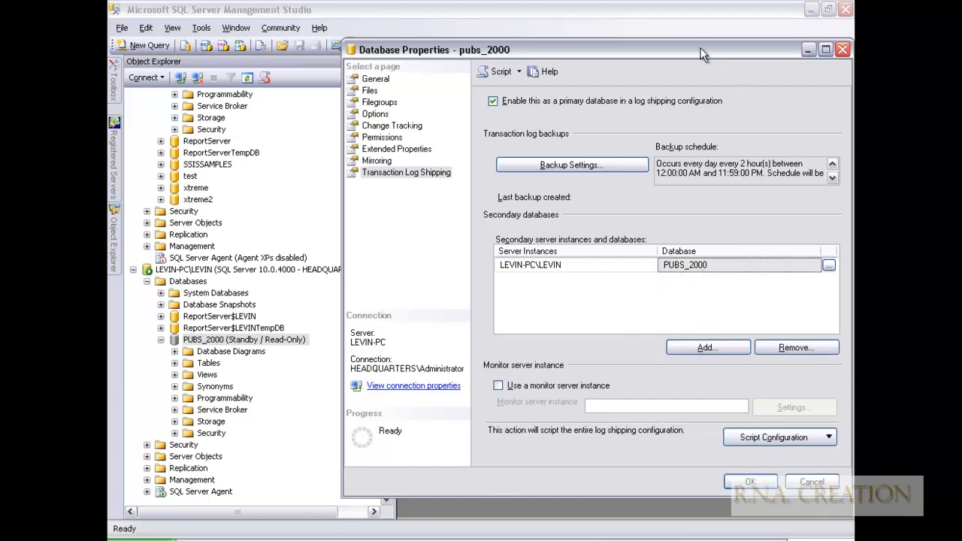
{"action": "left_click_drag", "start_coordinate": [592, 11], "coordinate": [592, 11]}
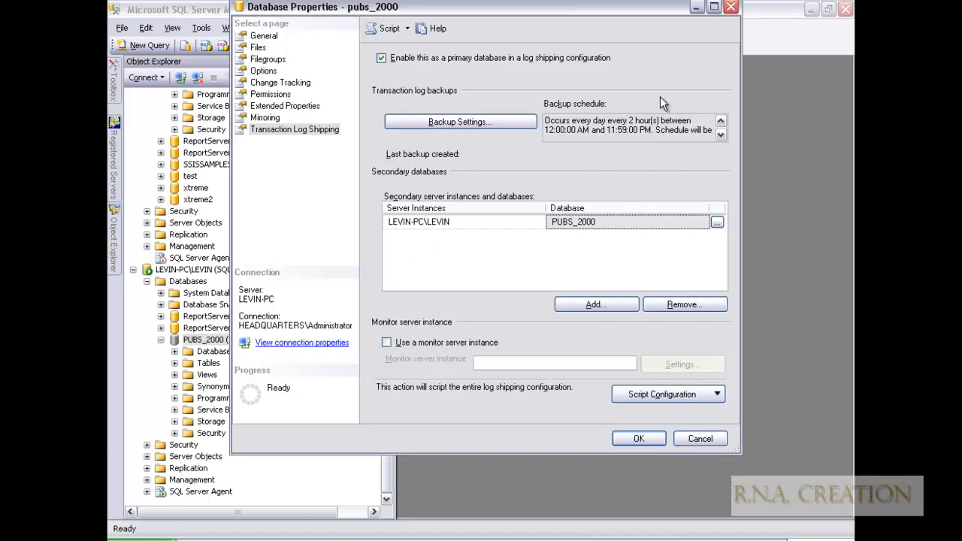
{"action": "left_click", "coordinate": [637, 442]}
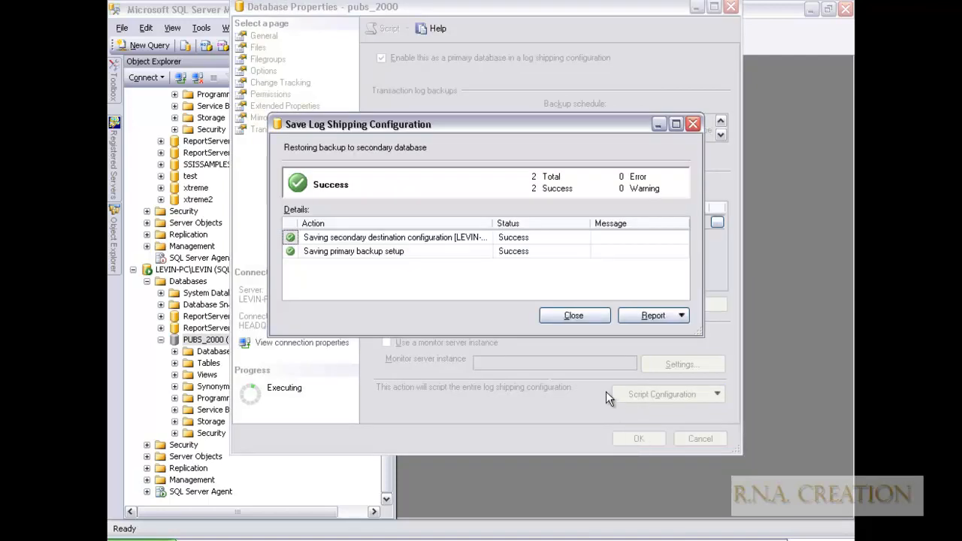
{"action": "left_click", "coordinate": [587, 316]}
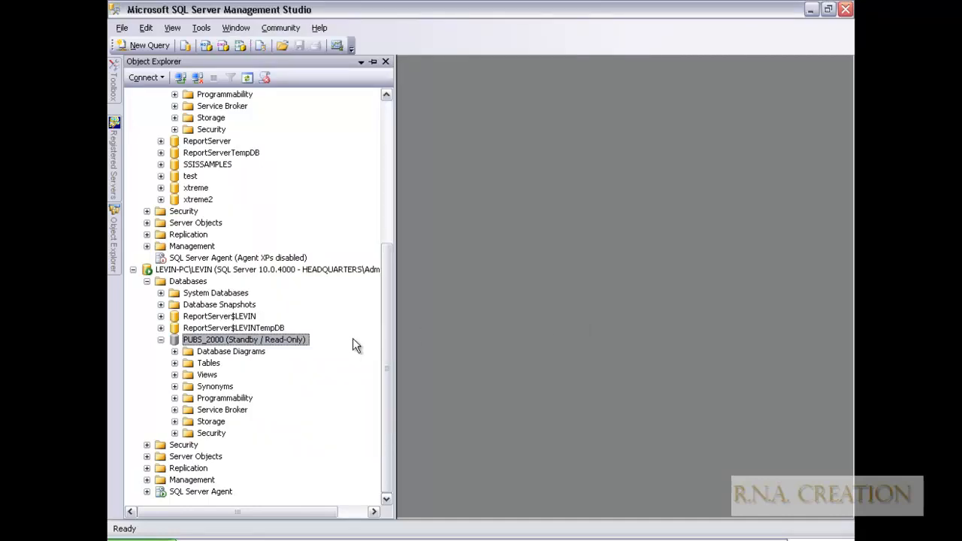
Compare the table lists of the standby PUBS_2000 and the primary pubs_2000.
{"action": "left_click", "coordinate": [176, 363]}
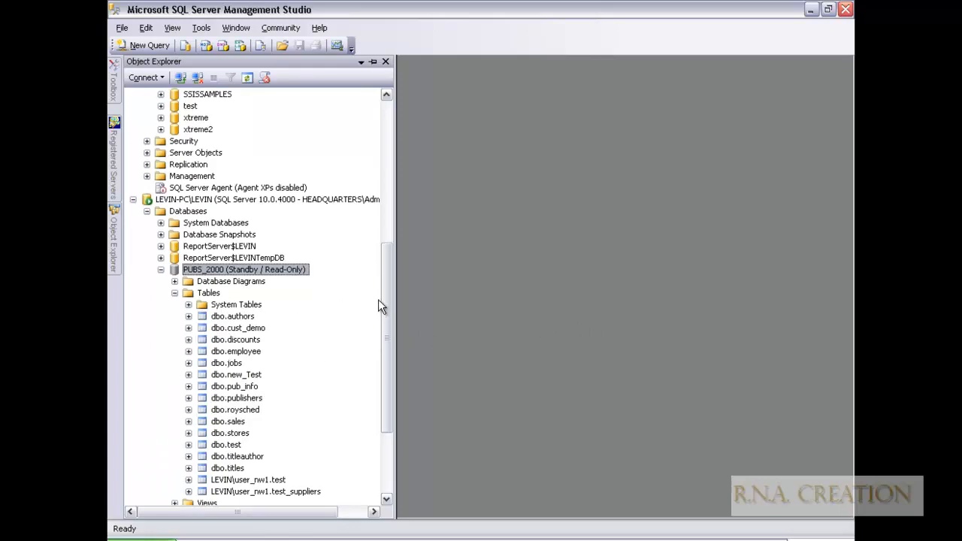
{"action": "left_click_drag", "start_coordinate": [388, 291], "coordinate": [389, 162]}
{"action": "left_click", "coordinate": [189, 235]}
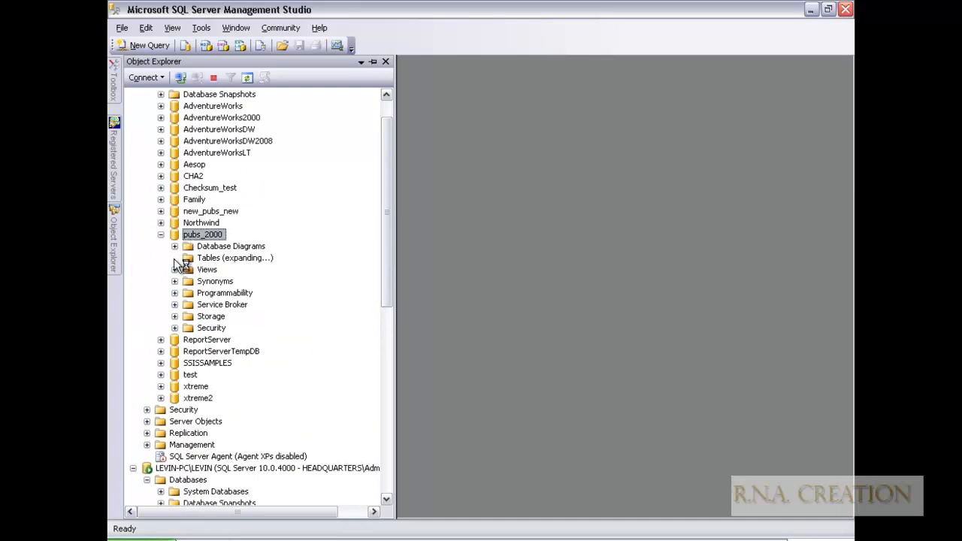
{"action": "left_click", "coordinate": [175, 257]}
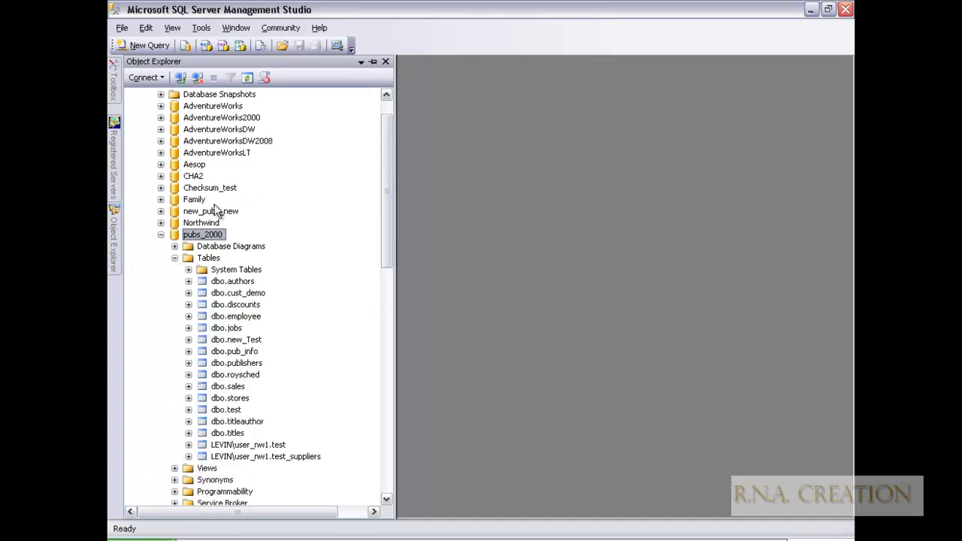
Open a new query on the primary pubs_2000 and write its first line as "create table president".
{"action": "left_click", "coordinate": [144, 45]}
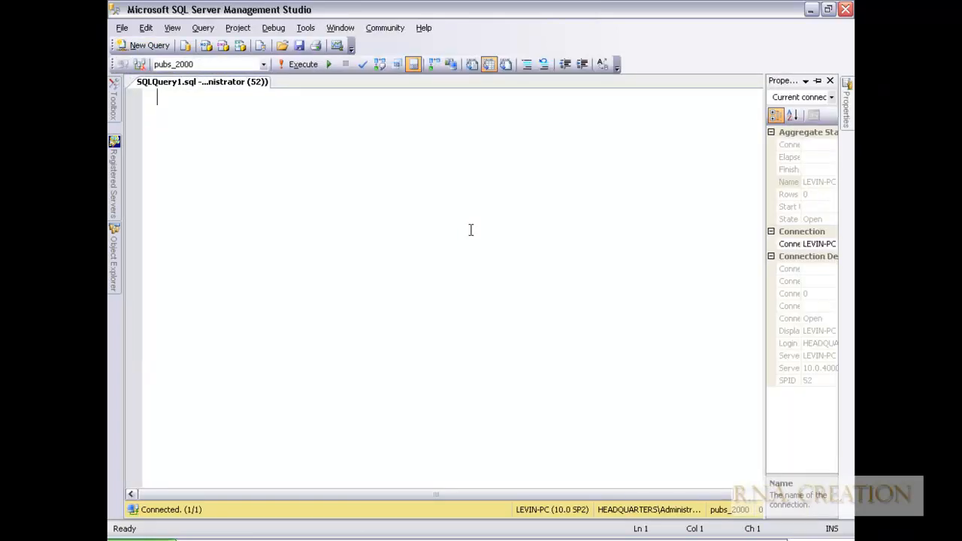
{"action": "type", "text": "CREA"}
{"action": "key", "text": "BackSpace"}
{"action": "key", "text": "BackSpace"}
{"action": "key", "text": "BackSpace"}
{"action": "key", "text": "BackSpace"}
{"action": "type", "text": "creatr"}
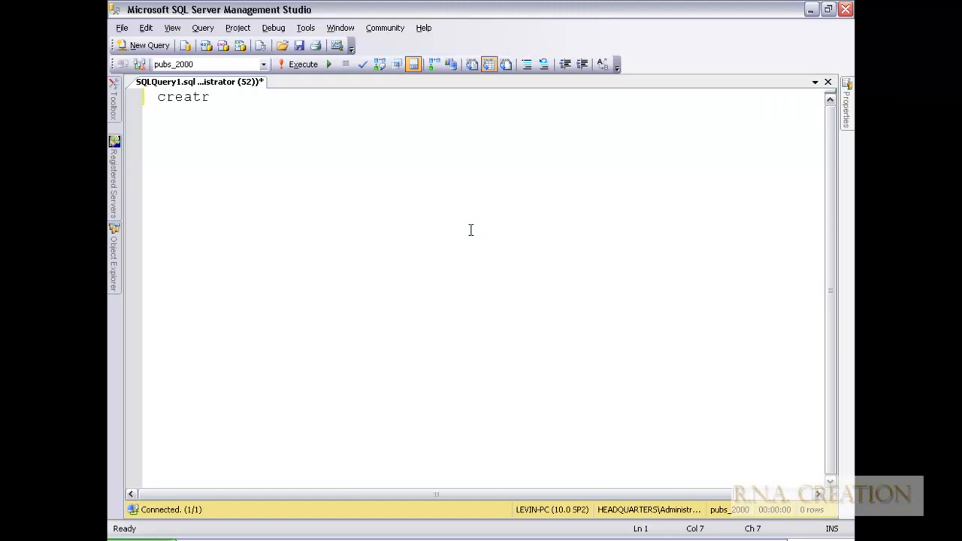
{"action": "key", "text": "BackSpace"}
{"action": "type", "text": "e table presudent"}
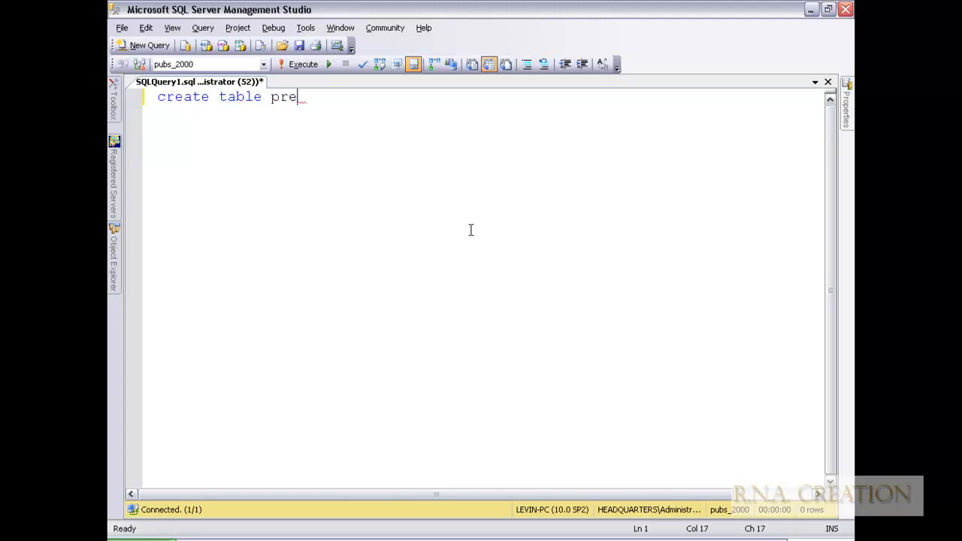
{"action": "key", "text": "BackSpace"}
{"action": "key", "text": "BackSpace"}
{"action": "key", "text": "BackSpace"}
{"action": "key", "text": "BackSpace"}
{"action": "key", "text": "BackSpace"}
{"action": "type", "text": "ident"}
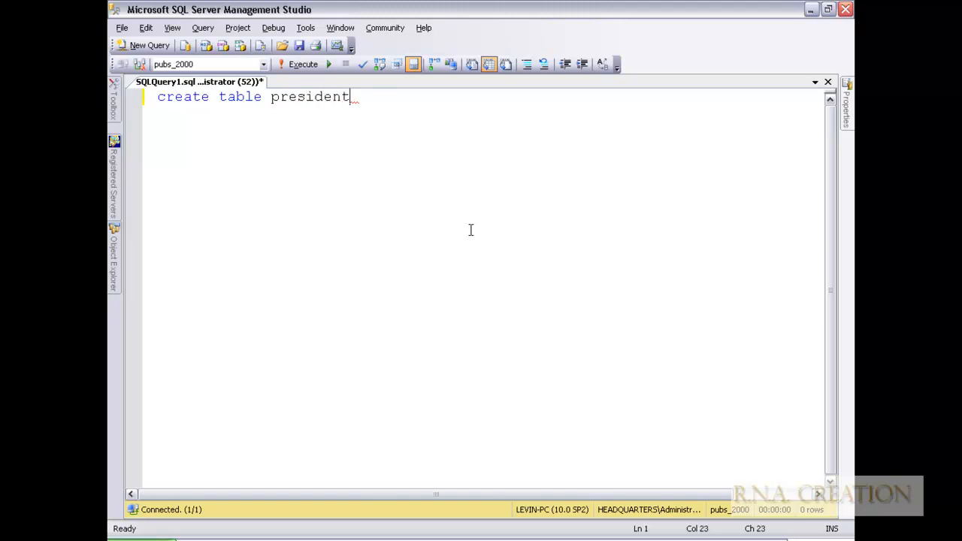
{"action": "key", "text": "Return"}
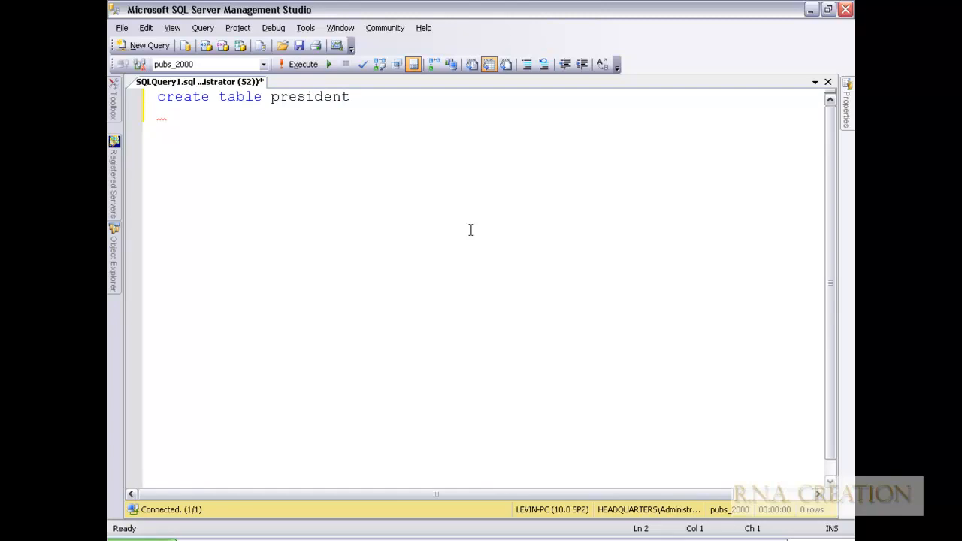
Complete the statement with a names char(20) column and execute it to create the president table.
{"action": "type", "text": "(names char"}
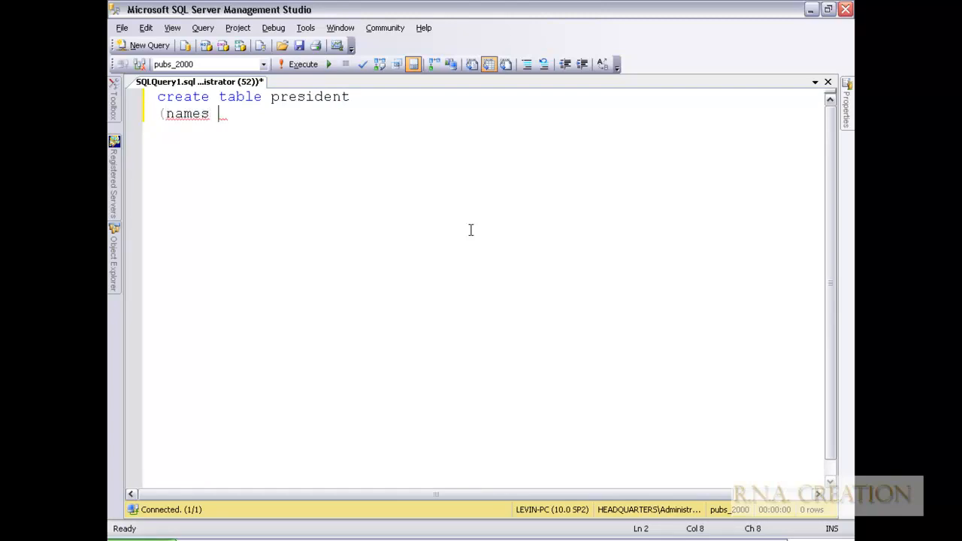
{"action": "type", "text": "(1"}
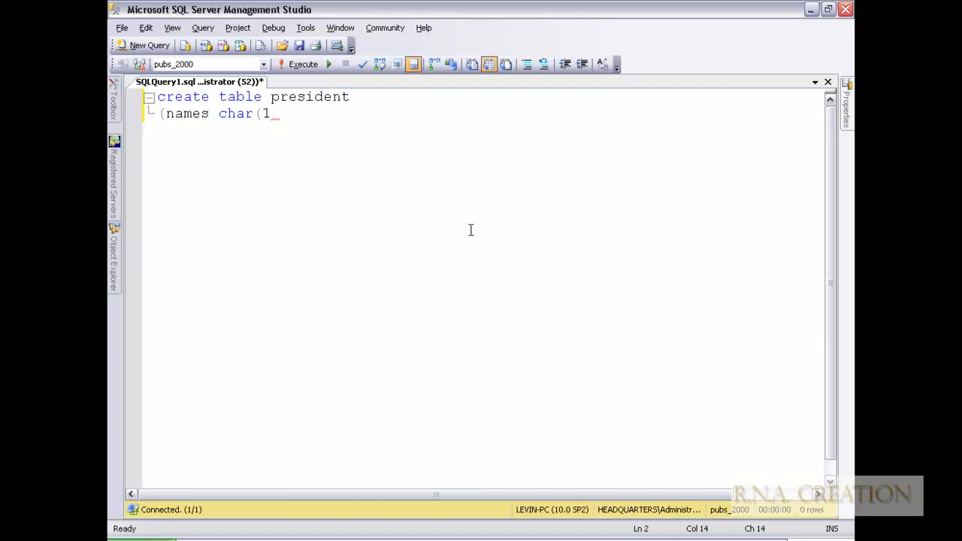
{"action": "key", "text": "BackSpace"}
{"action": "type", "text": "20)"}
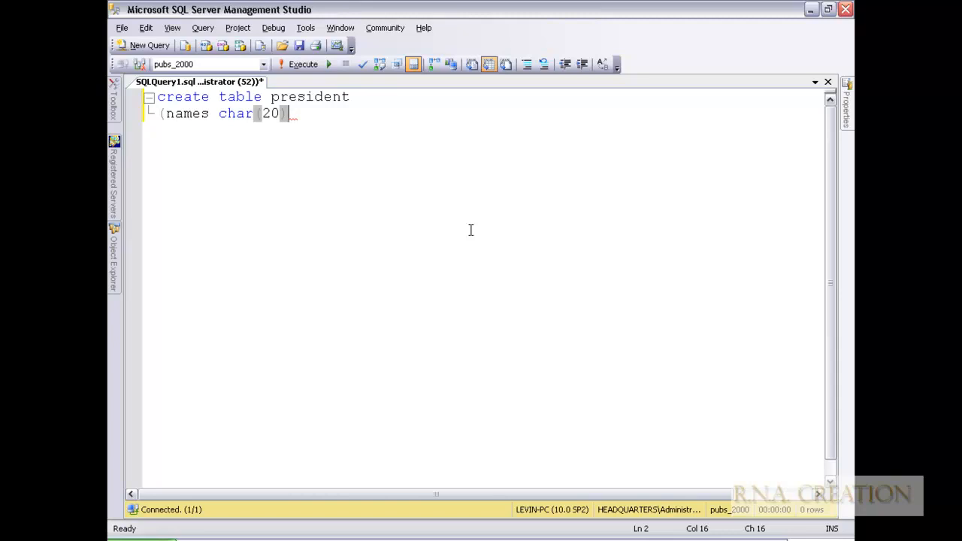
{"action": "type", "text": ")"}
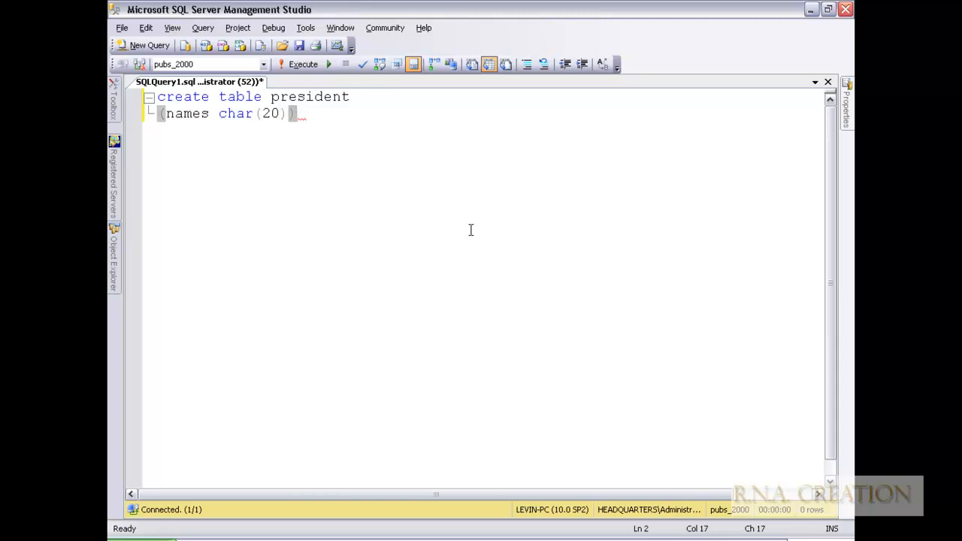
{"action": "type", "text": ";"}
{"action": "key", "text": "Return"}
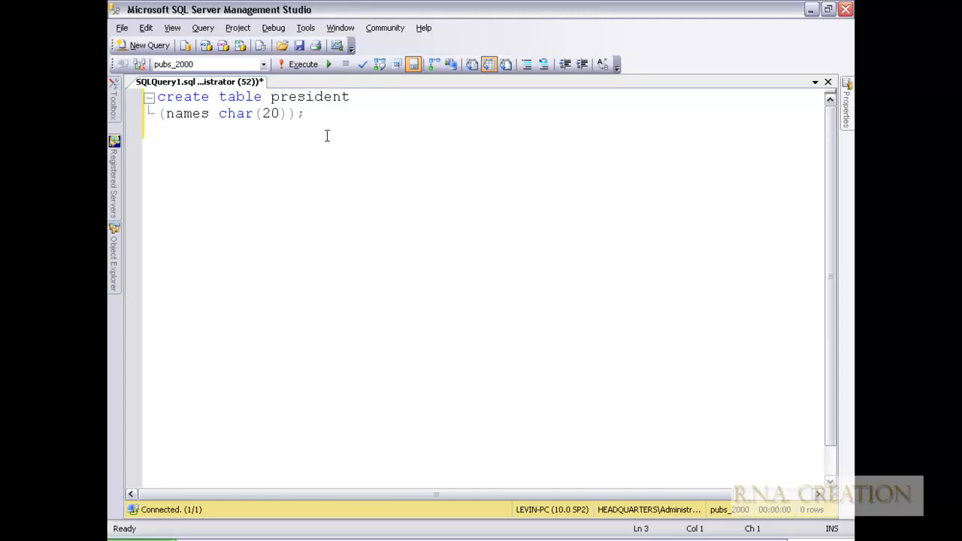
{"action": "left_click_drag", "start_coordinate": [316, 118], "coordinate": [157, 96]}
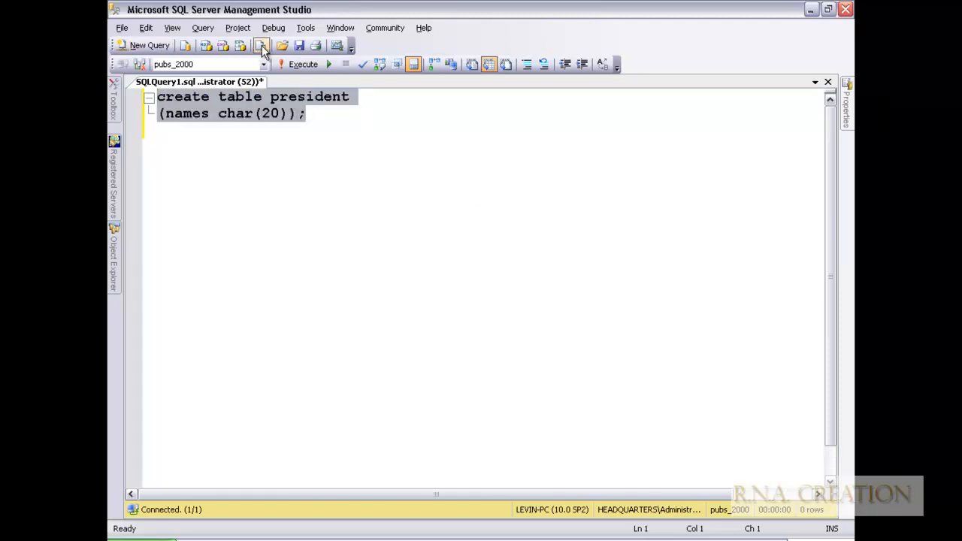
{"action": "left_click", "coordinate": [295, 63]}
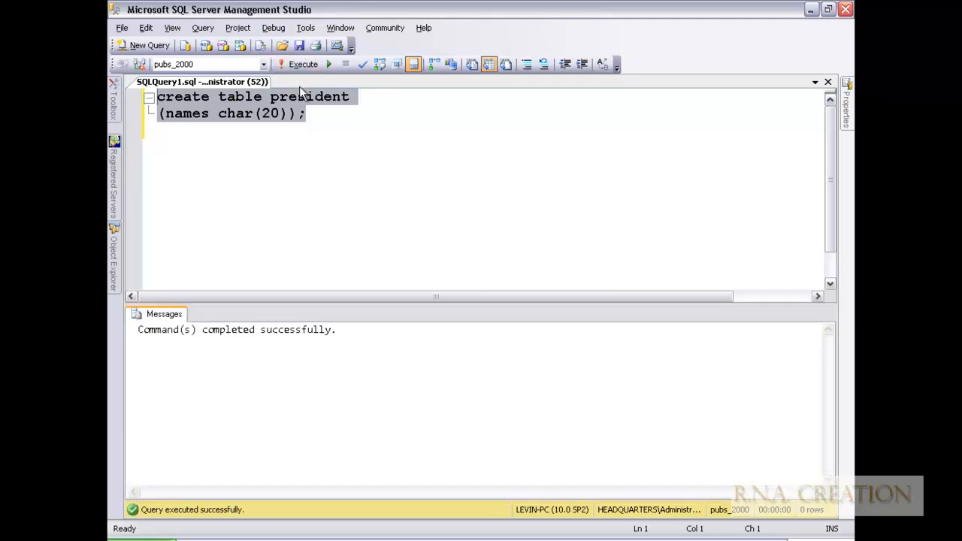
Below the create table statement, begin a new statement reading "insert into president values (".
{"action": "left_click", "coordinate": [313, 178]}
{"action": "key", "text": "BackSpace"}
{"action": "key", "text": "Return"}
{"action": "key", "text": "Return"}
{"action": "type", "text": "insert i"}
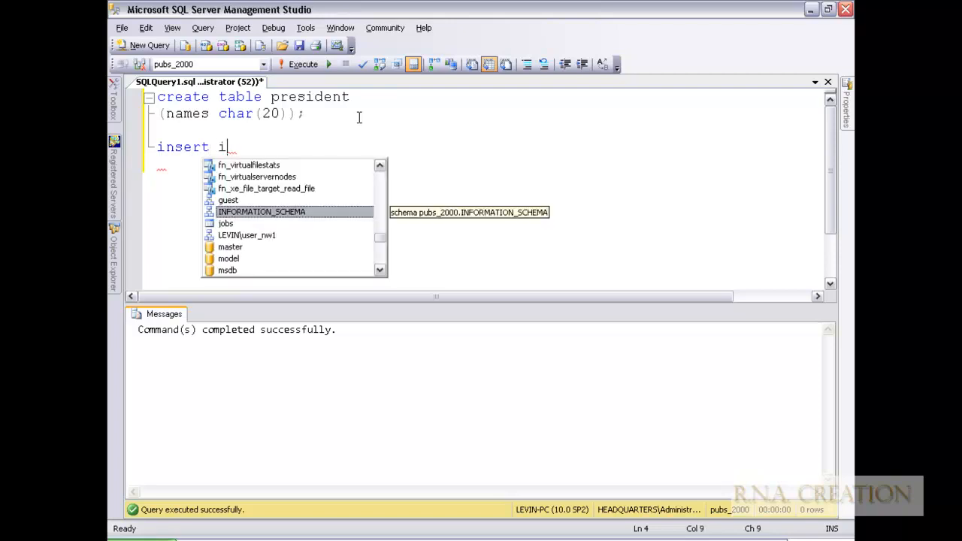
{"action": "type", "text": "not"}
{"action": "key", "text": "BackSpace"}
{"action": "key", "text": "BackSpace"}
{"action": "key", "text": "BackSpace"}
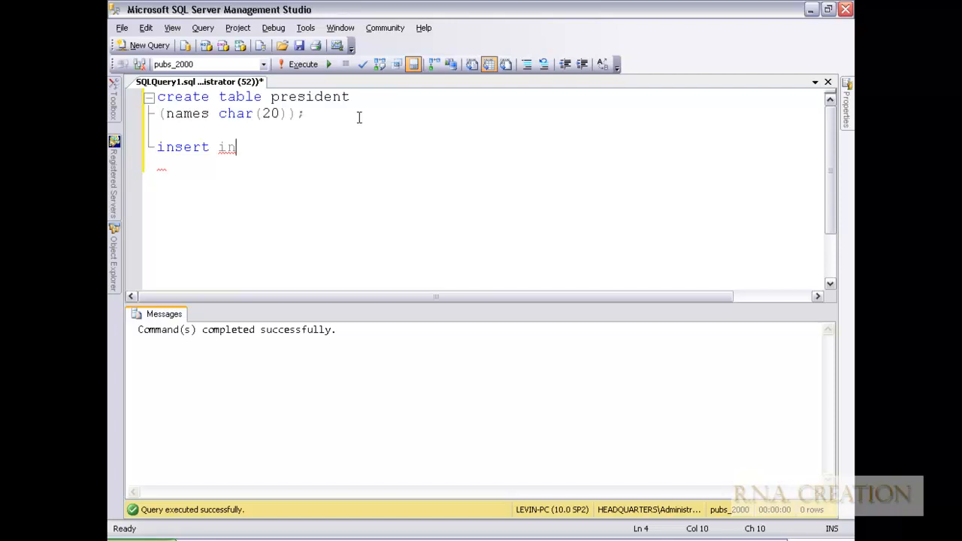
{"action": "type", "text": "to pres"}
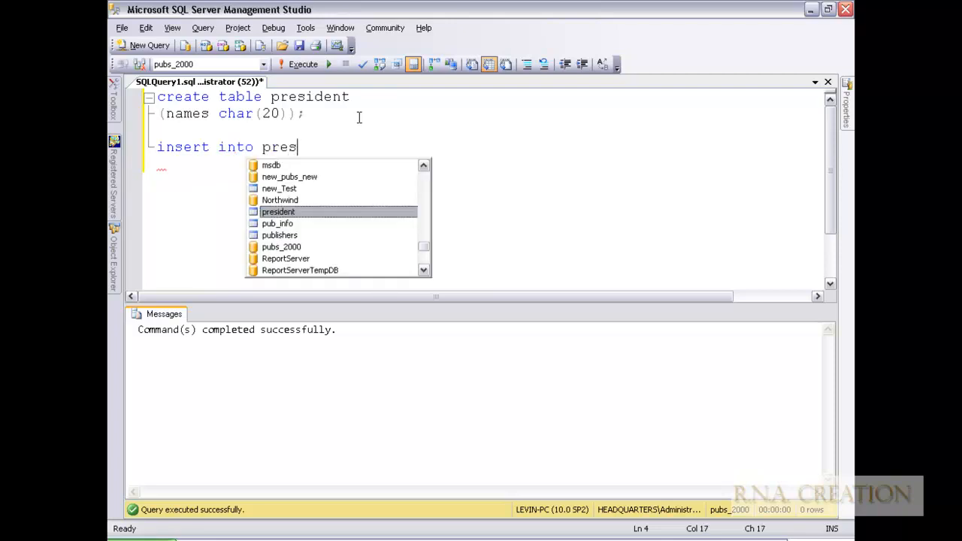
{"action": "type", "text": "d"}
{"action": "key", "text": "BackSpace"}
{"action": "type", "text": "ident values (\"ken"}
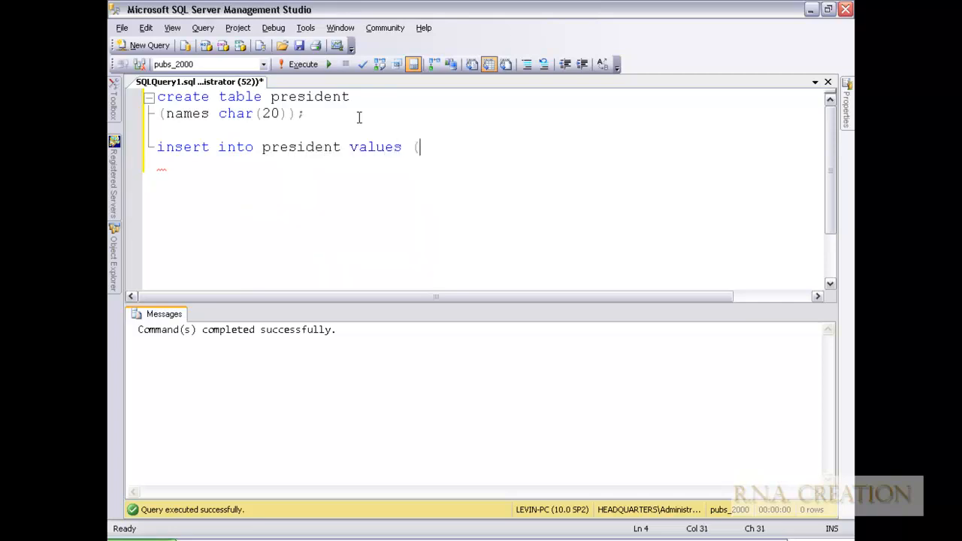
Complete the insert statement with the single-quoted value 'Kenndy', a closing parenthesis and a semicolon.
{"action": "key", "text": "BackSpace"}
{"action": "key", "text": "BackSpace"}
{"action": "key", "text": "BackSpace"}
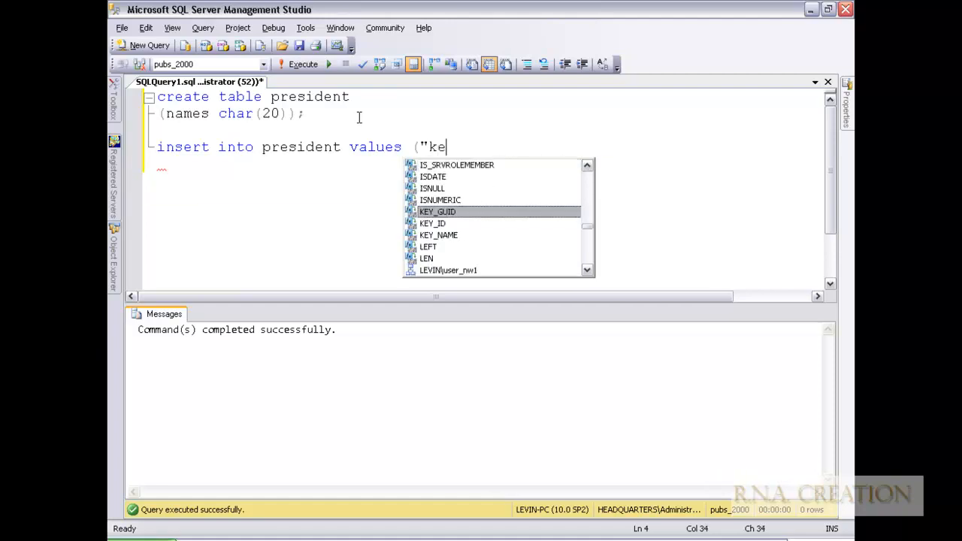
{"action": "key", "text": "BackSpace"}
{"action": "type", "text": "'Knee"}
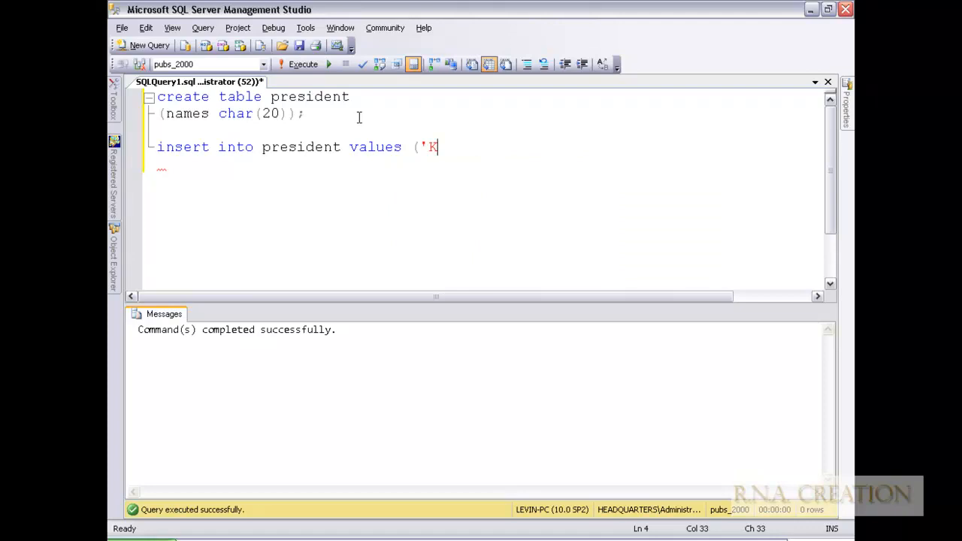
{"action": "key", "text": "BackSpace"}
{"action": "key", "text": "BackSpace"}
{"action": "key", "text": "BackSpace"}
{"action": "type", "text": "nee"}
{"action": "key", "text": "BackSpace"}
{"action": "key", "text": "BackSpace"}
{"action": "key", "text": "BackSpace"}
{"action": "type", "text": "enne"}
{"action": "key", "text": "BackSpace"}
{"action": "type", "text": "dy')"}
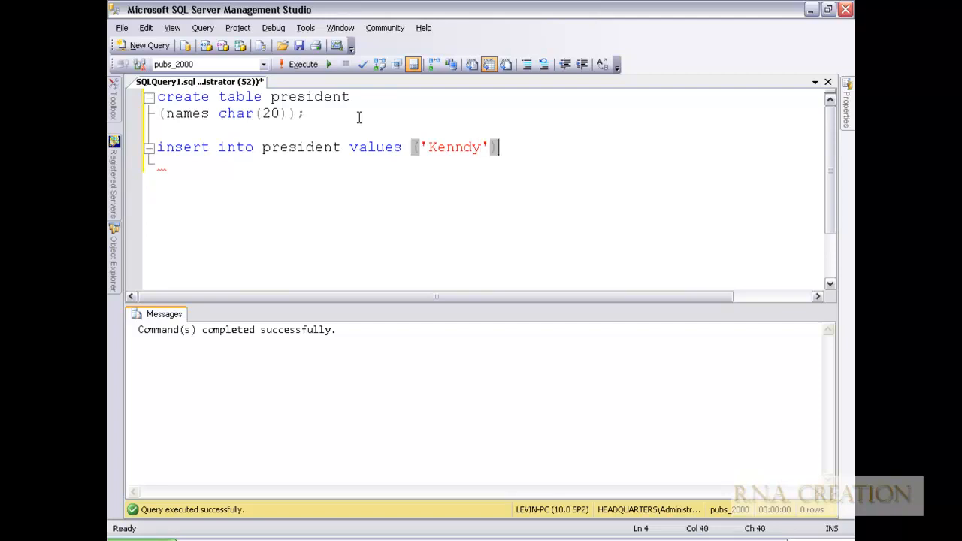
{"action": "type", "text": ";"}
{"action": "key", "text": "Return"}
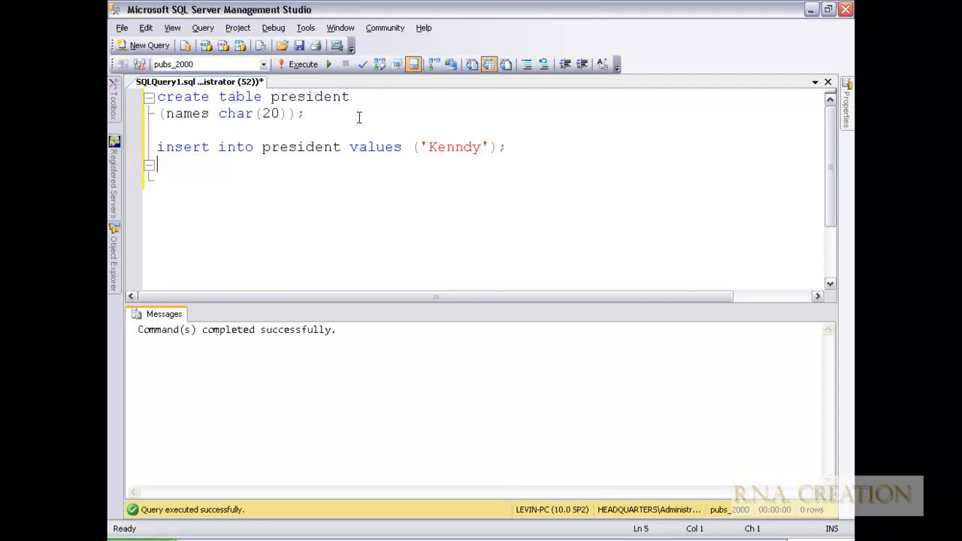
Duplicate the 'Kenndy' insert statement twice, placing each copy on its own line below it.
{"action": "left_click_drag", "start_coordinate": [527, 148], "coordinate": [155, 151]}
{"action": "key", "text": "ctrl+c"}
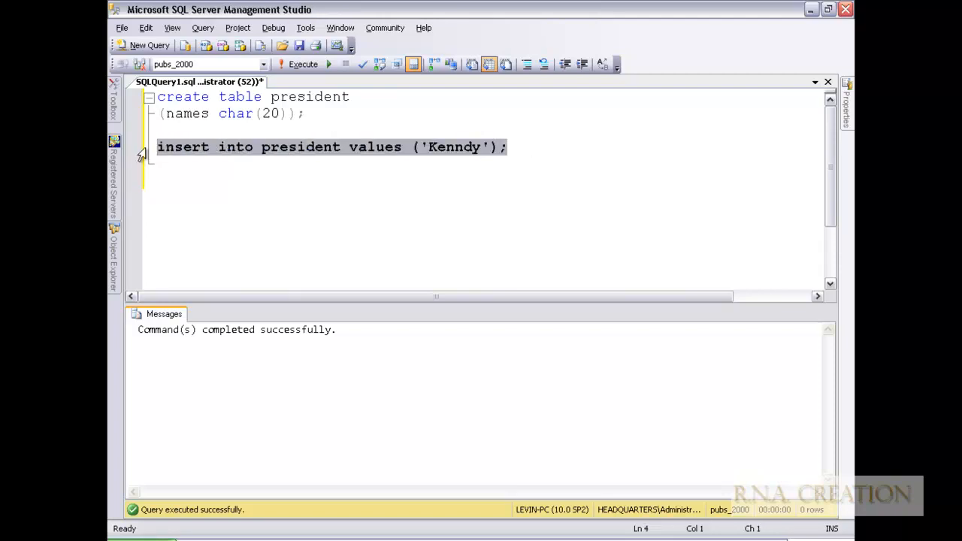
{"action": "left_click", "coordinate": [562, 149]}
{"action": "key", "text": "Return"}
{"action": "key", "text": "ctrl+v"}
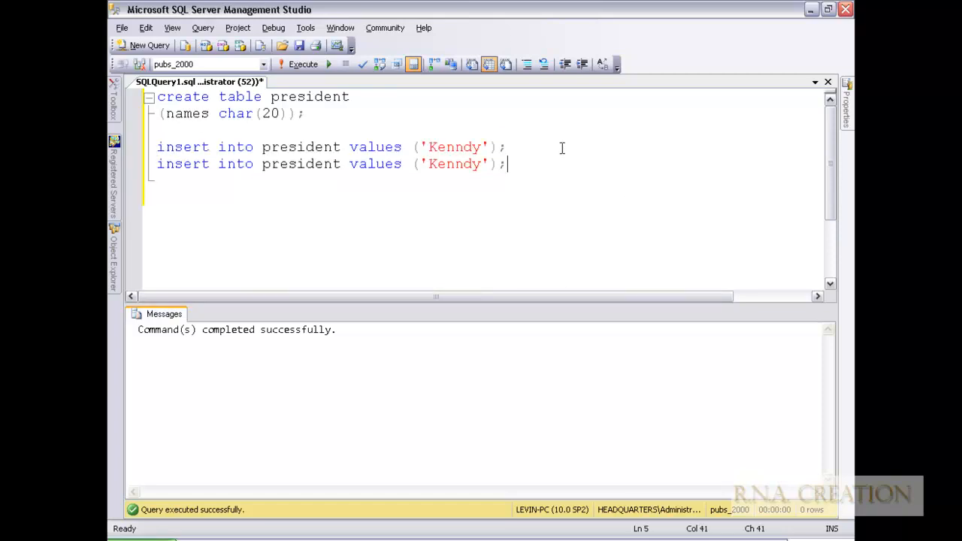
{"action": "key", "text": "ctrl+v"}
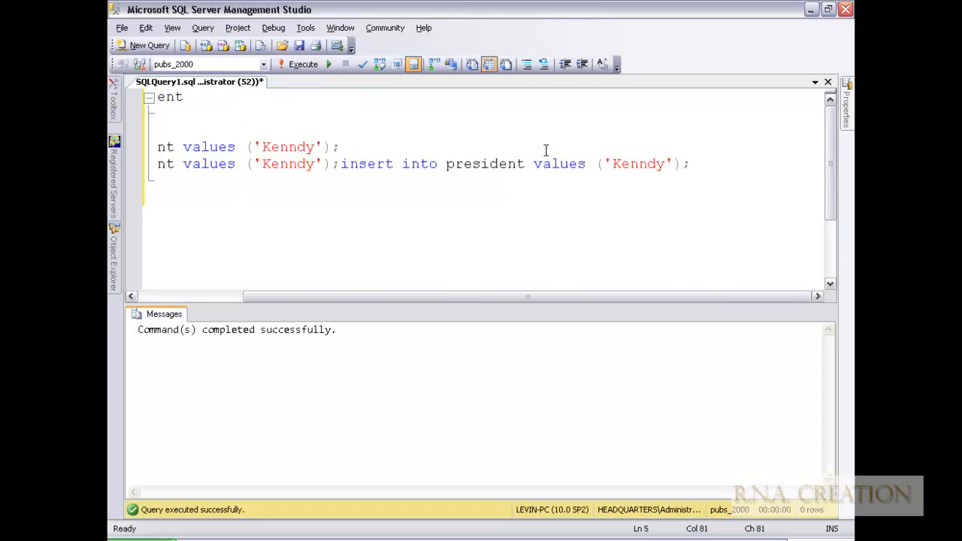
{"action": "left_click", "coordinate": [339, 164]}
{"action": "key", "text": "Return"}
Replace the name in the second insert statement with 'Washington'.
{"action": "left_click", "coordinate": [482, 164]}
{"action": "key", "text": "BackSpace"}
{"action": "key", "text": "BackSpace"}
{"action": "key", "text": "BackSpace"}
{"action": "key", "text": "BackSpace"}
{"action": "key", "text": "BackSpace"}
{"action": "key", "text": "BackSpace"}
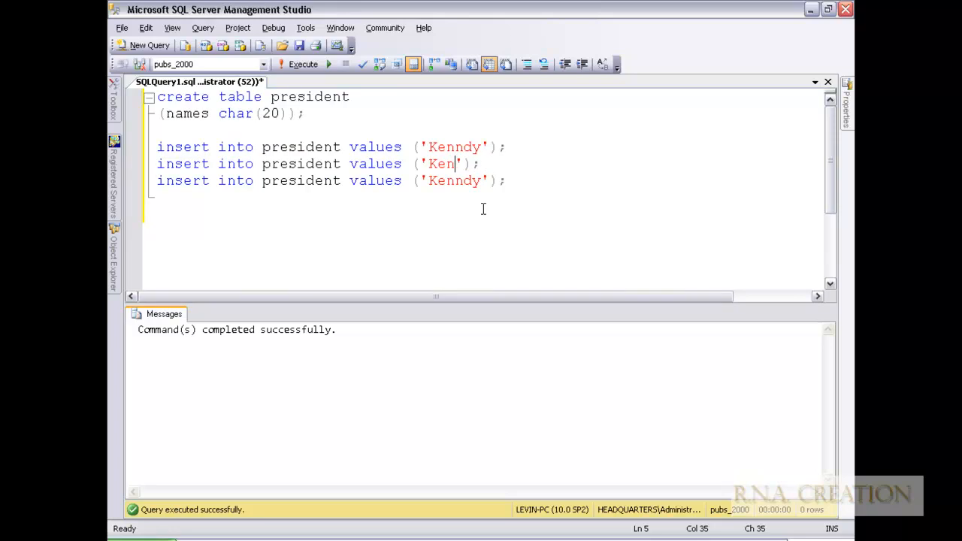
{"action": "type", "text": "Washington"}
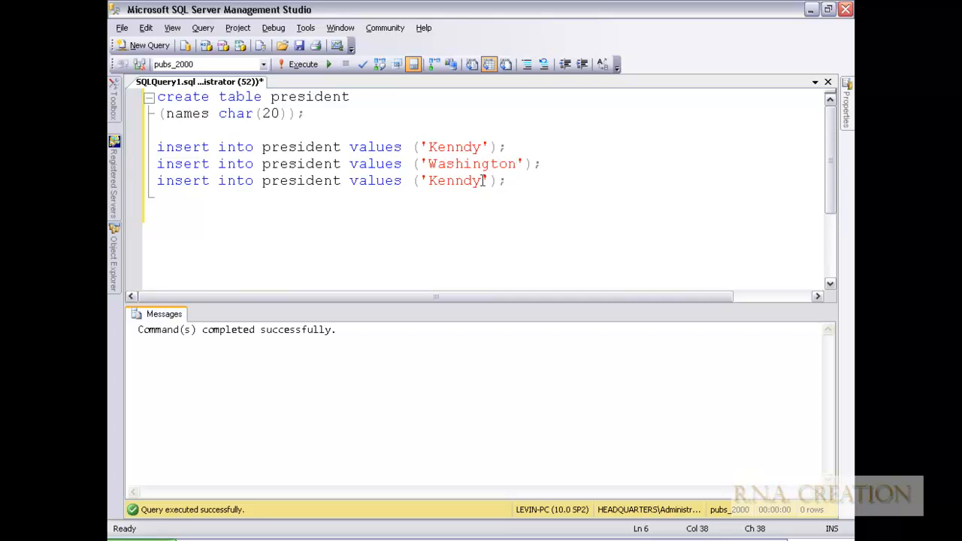
Replace the name in the third insert statement with 'Lincoln'.
{"action": "key", "text": "BackSpace"}
{"action": "key", "text": "BackSpace"}
{"action": "key", "text": "BackSpace"}
{"action": "key", "text": "BackSpace"}
{"action": "key", "text": "BackSpace"}
{"action": "key", "text": "BackSpace"}
{"action": "type", "text": "Lincoln"}
Execute only the three insert statements to add the rows to the president table.
{"action": "left_click_drag", "start_coordinate": [529, 191], "coordinate": [153, 148]}
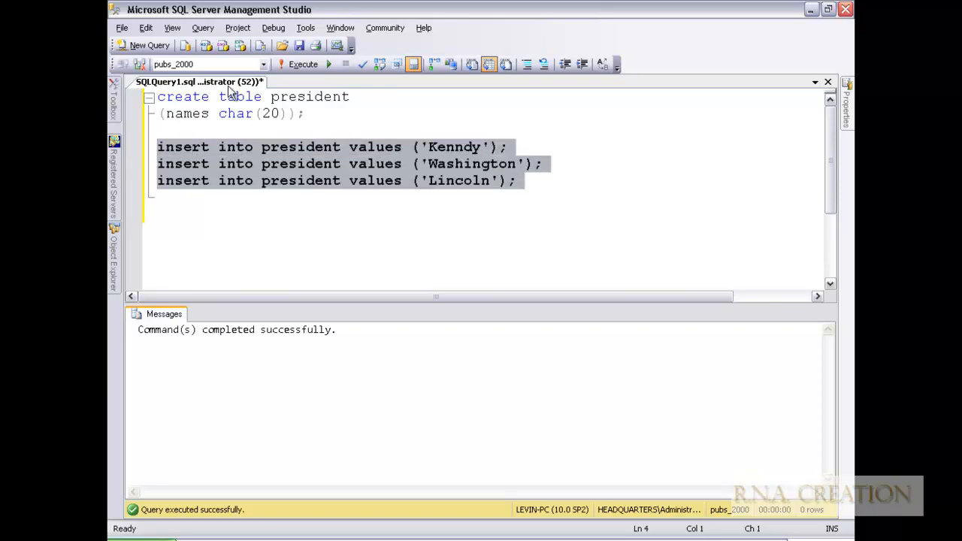
{"action": "left_click", "coordinate": [297, 66]}
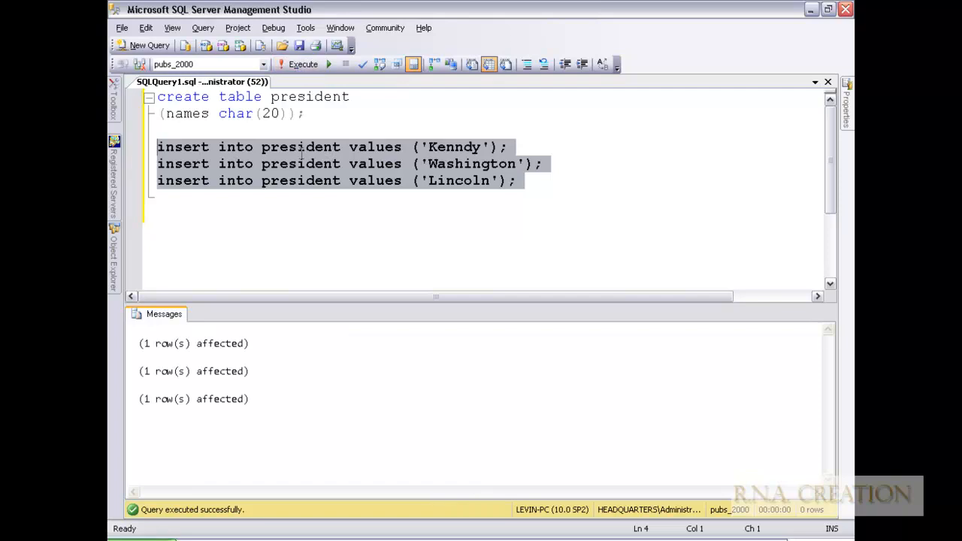
{"action": "mouse_move", "coordinate": [113, 113]}
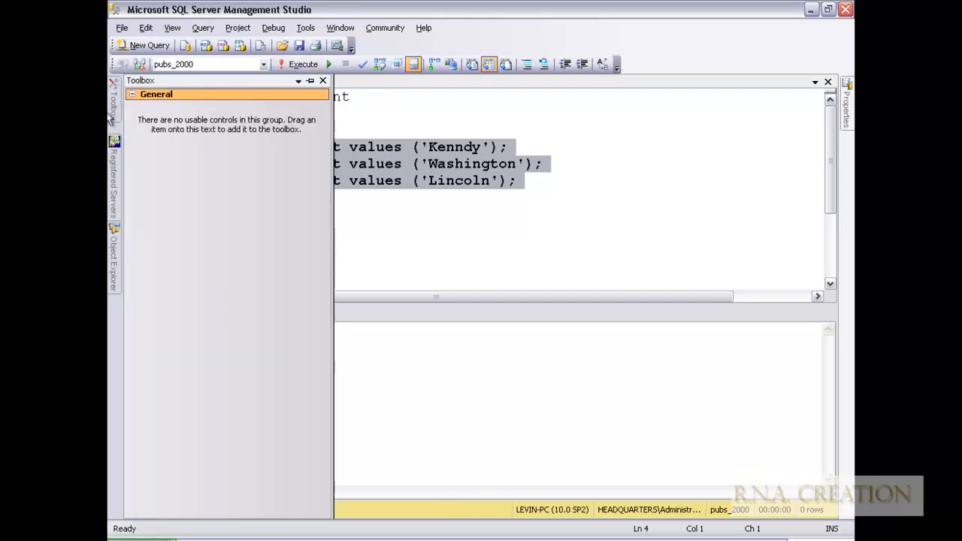
{"action": "left_click", "coordinate": [441, 220]}
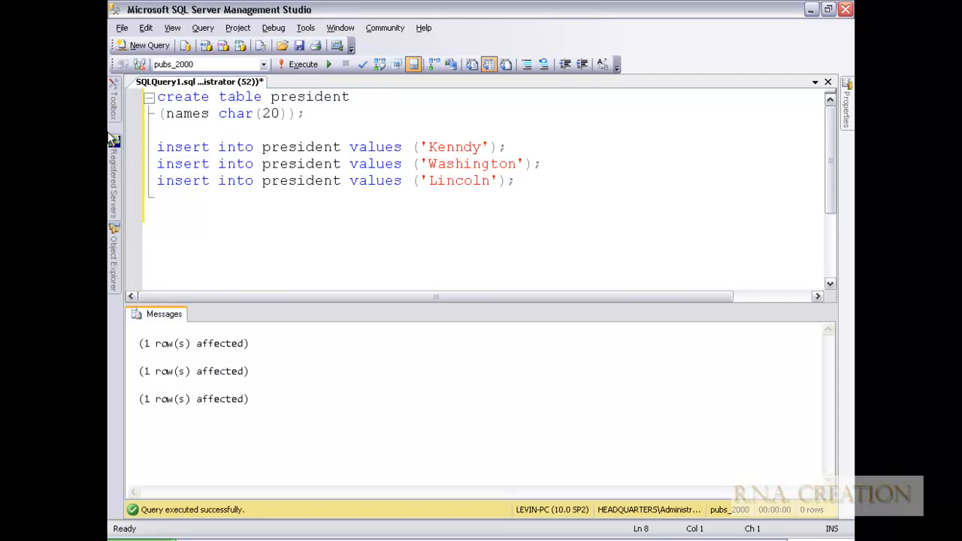
Refresh the primary pubs_2000 database and view the top 1000 rows of its dbo.president table.
{"action": "mouse_move", "coordinate": [111, 260]}
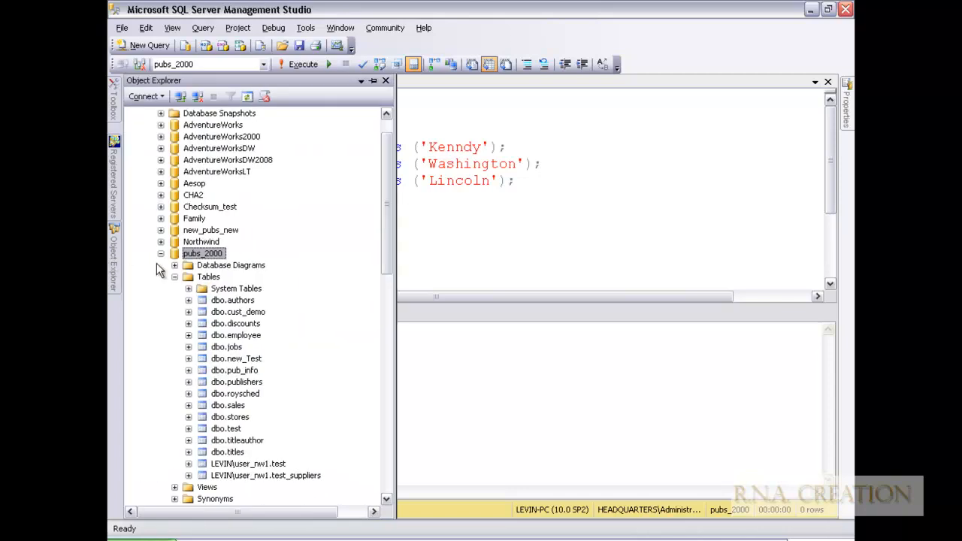
{"action": "right_click", "coordinate": [213, 254]}
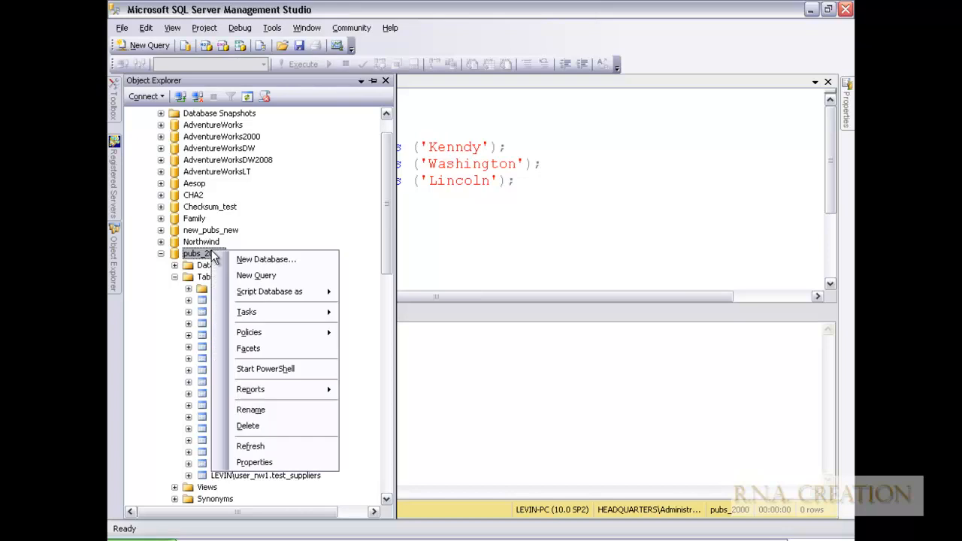
{"action": "left_click", "coordinate": [257, 446]}
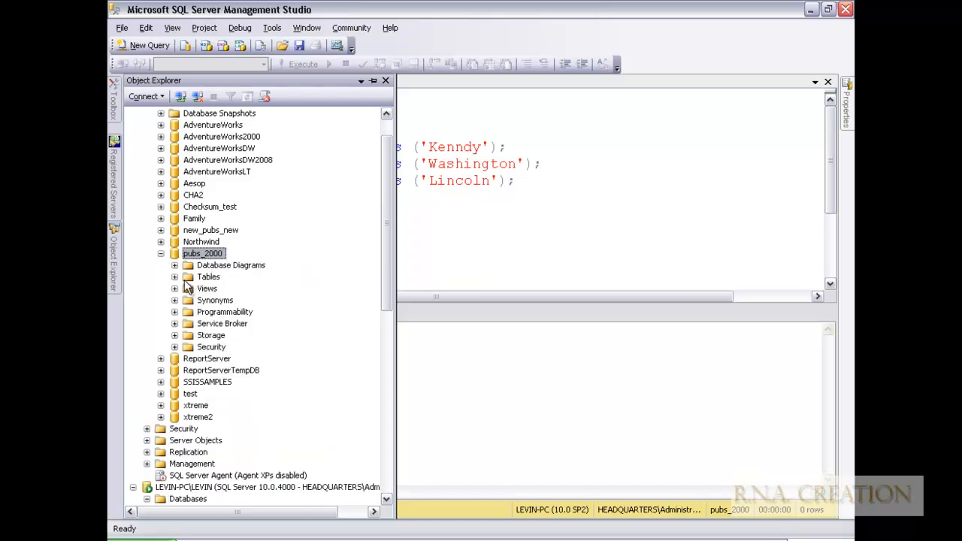
{"action": "left_click", "coordinate": [174, 277]}
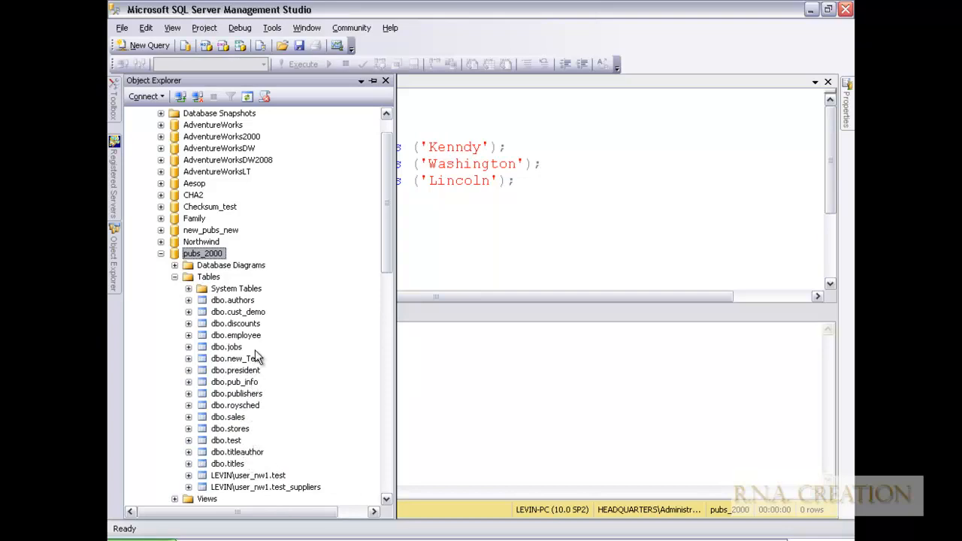
{"action": "right_click", "coordinate": [246, 370]}
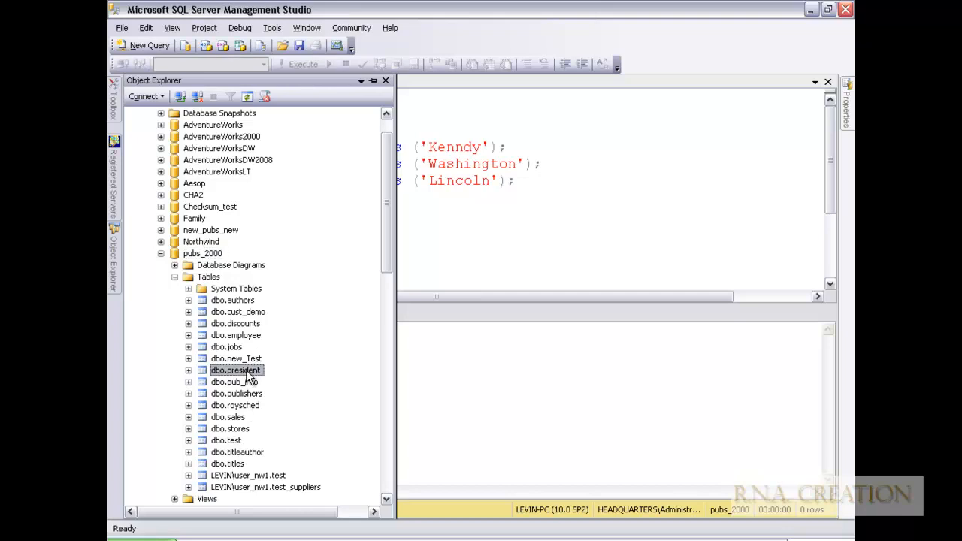
{"action": "left_click", "coordinate": [326, 288]}
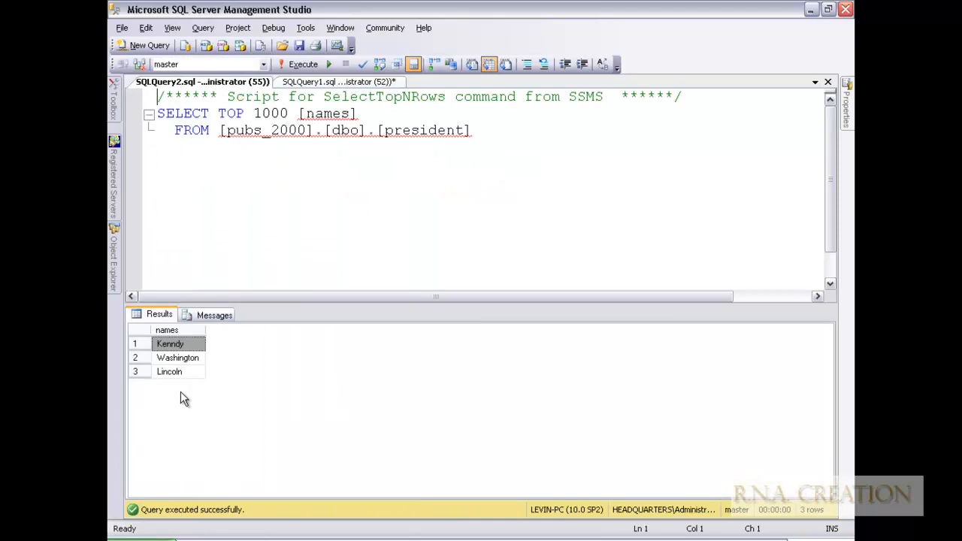
Try to start the SQL Server Agent of the primary LEVIN-PC from the server tree.
{"action": "mouse_move", "coordinate": [113, 270]}
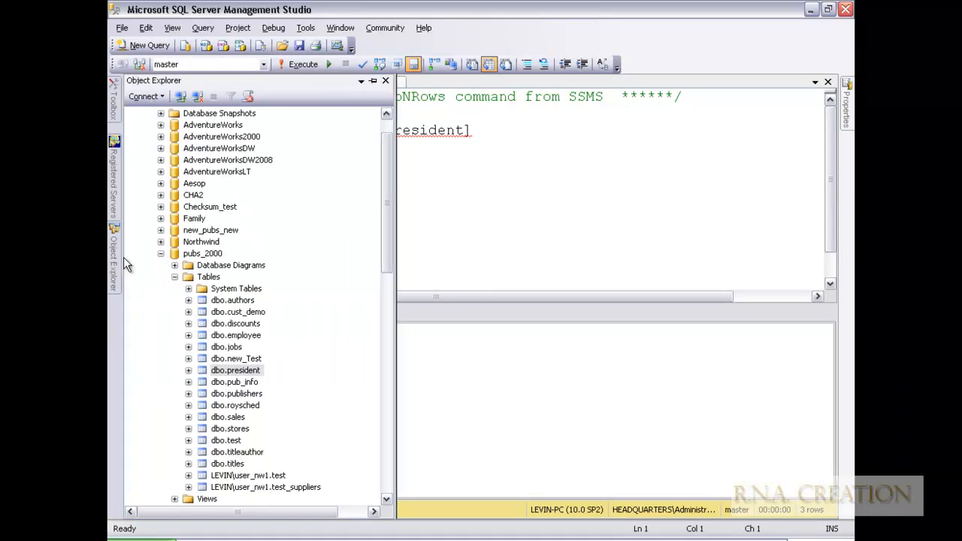
{"action": "left_click", "coordinate": [389, 192]}
{"action": "left_click_drag", "start_coordinate": [389, 192], "coordinate": [389, 329]}
{"action": "left_click", "coordinate": [218, 301]}
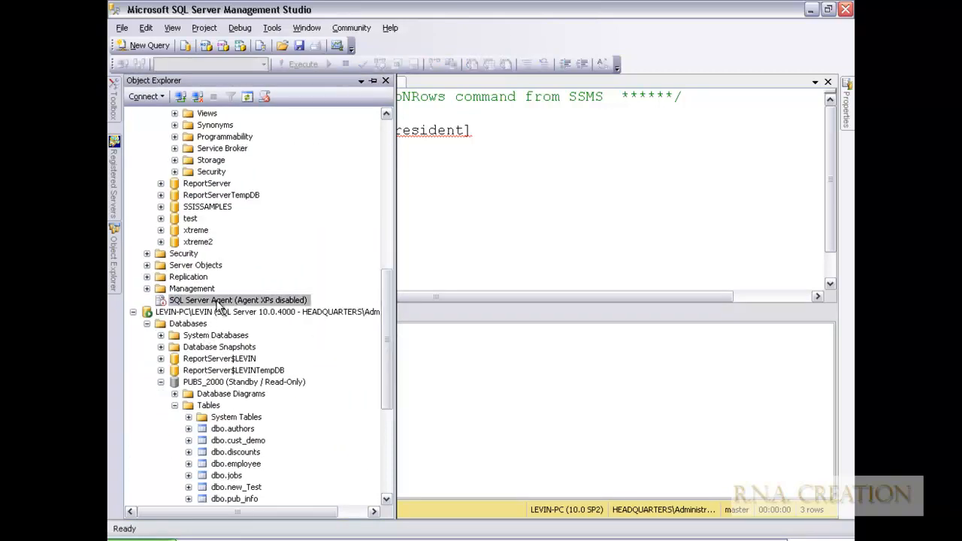
{"action": "right_click", "coordinate": [216, 302]}
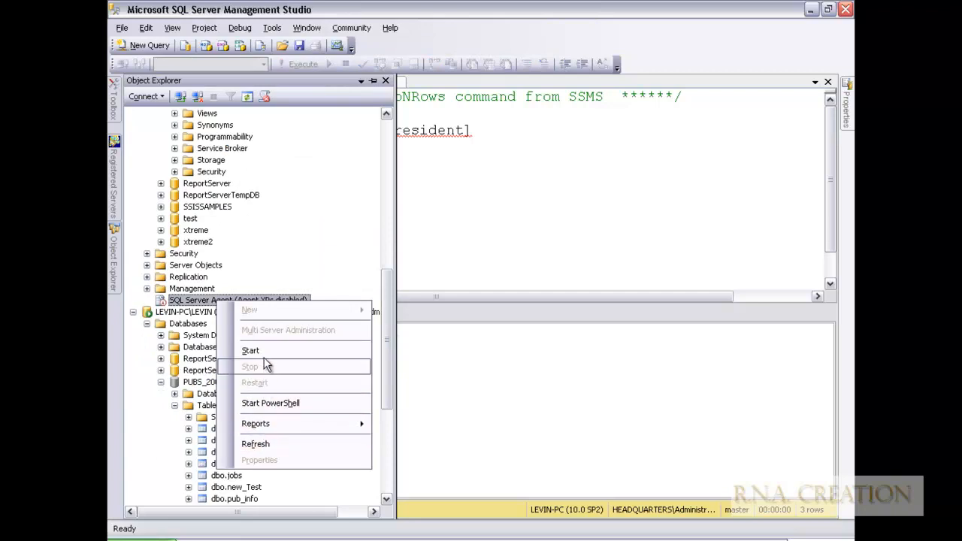
{"action": "left_click", "coordinate": [264, 354]}
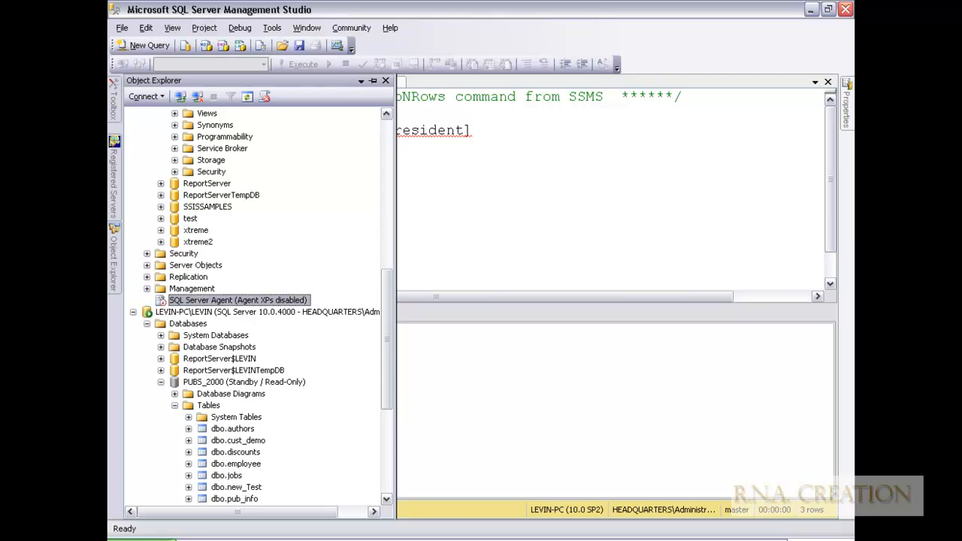
Switch to SQL Server Configuration Manager and start the SQL Server Agent (MSSQLSERVER) service.
{"action": "left_click", "coordinate": [139, 539]}
{"action": "mouse_move", "coordinate": [198, 499]}
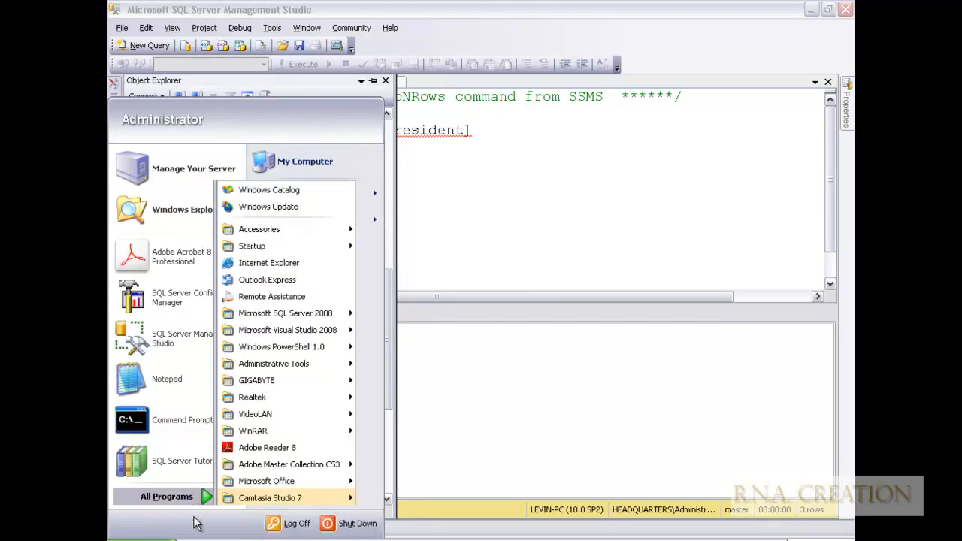
{"action": "mouse_move", "coordinate": [324, 314]}
{"action": "mouse_move", "coordinate": [440, 319]}
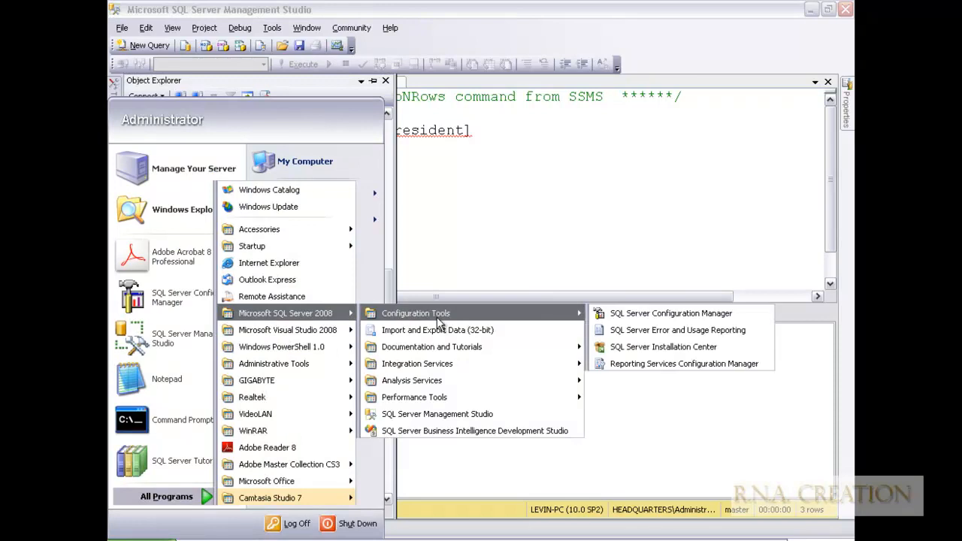
{"action": "left_click", "coordinate": [646, 316]}
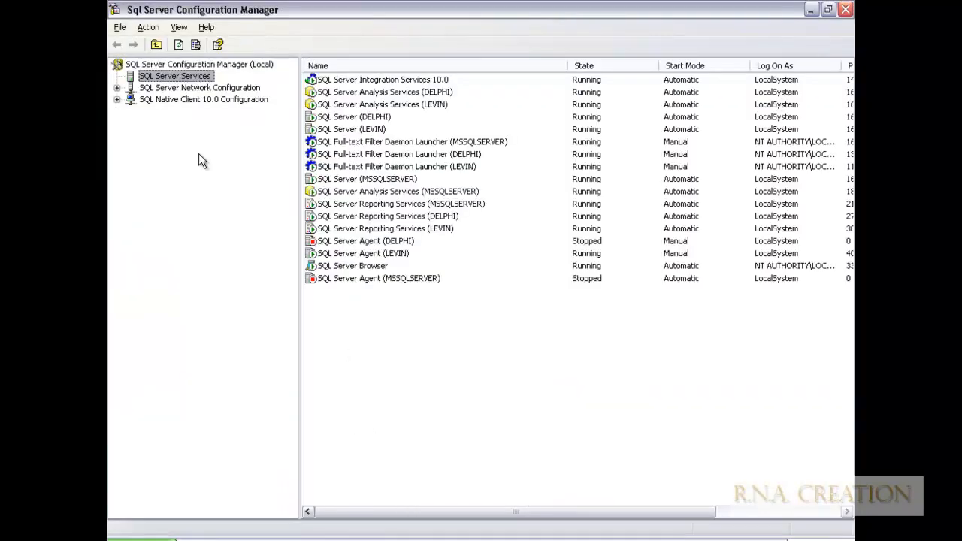
{"action": "right_click", "coordinate": [348, 286]}
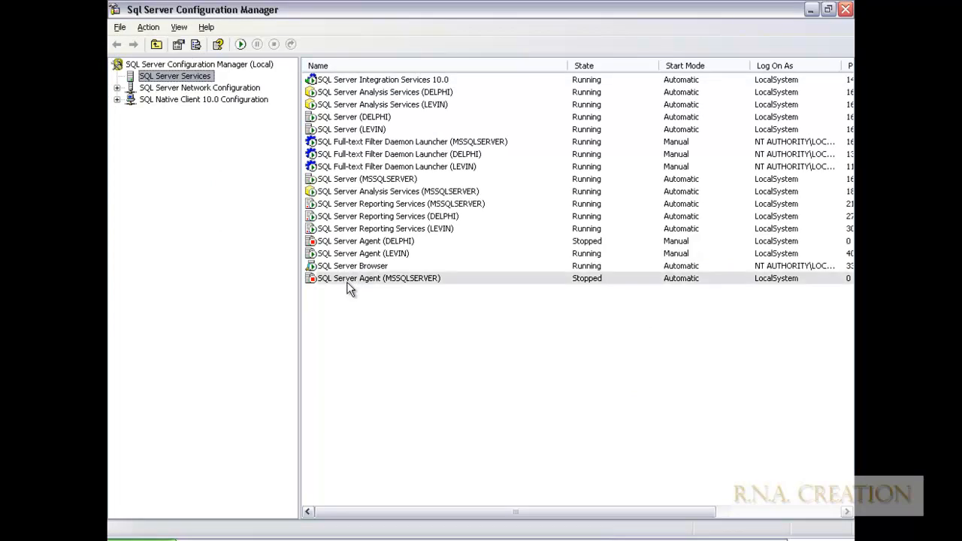
{"action": "left_click", "coordinate": [358, 290]}
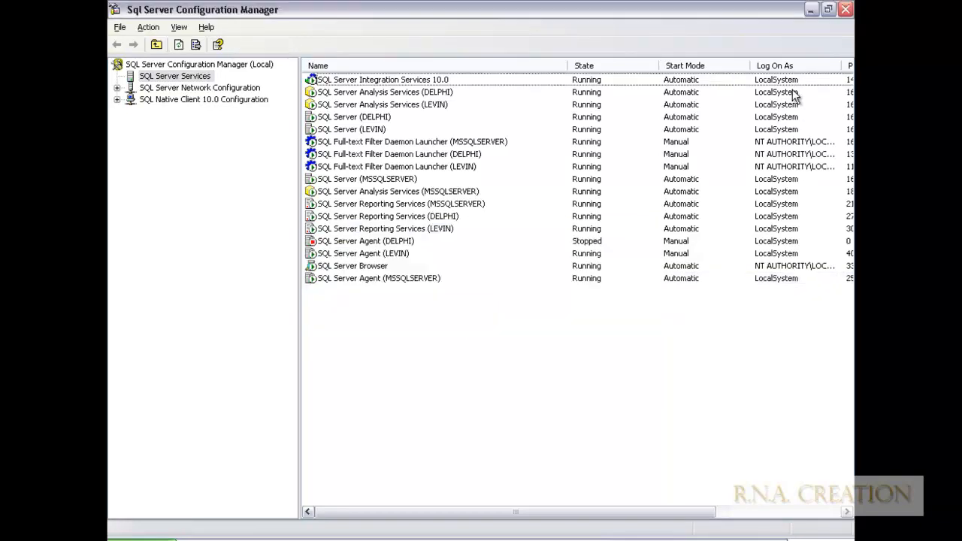
Return to SQL Server Management Studio and decline the pending request to start the SQLSERVERAGENT service on LEVIN-PC.
{"action": "left_click", "coordinate": [811, 9]}
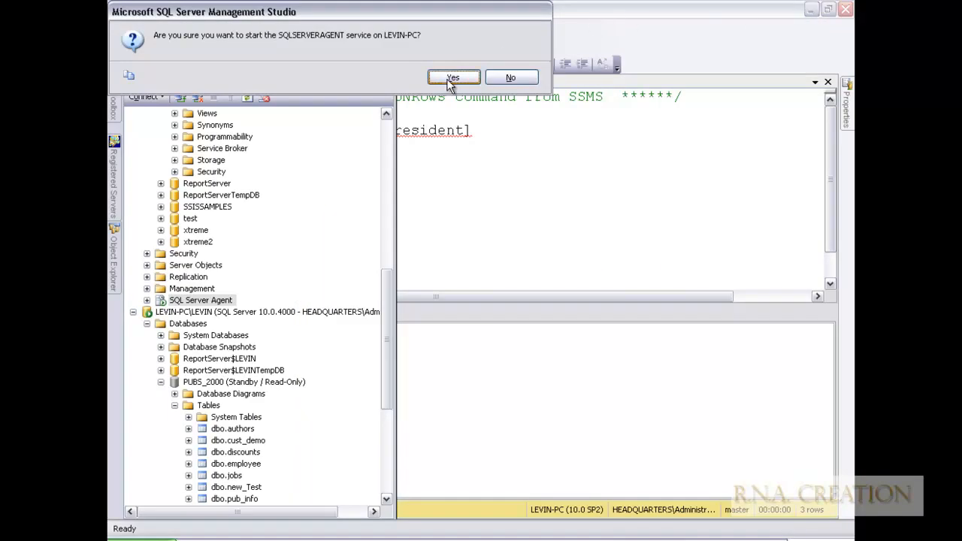
{"action": "left_click", "coordinate": [510, 78]}
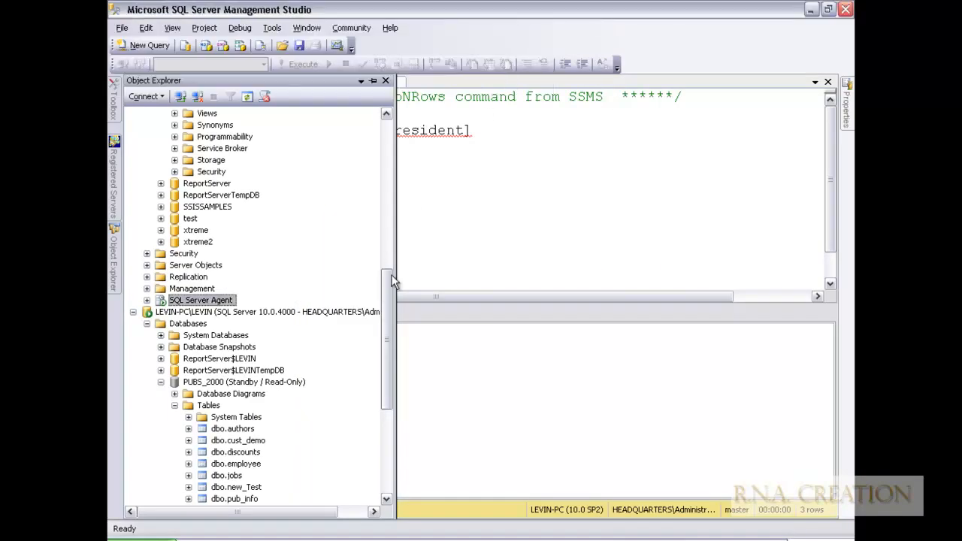
{"action": "mouse_move", "coordinate": [388, 275]}
{"action": "left_mouse_down"}
{"action": "mouse_move", "coordinate": [387, 387]}
{"action": "mouse_move", "coordinate": [375, 287]}
{"action": "left_mouse_up"}
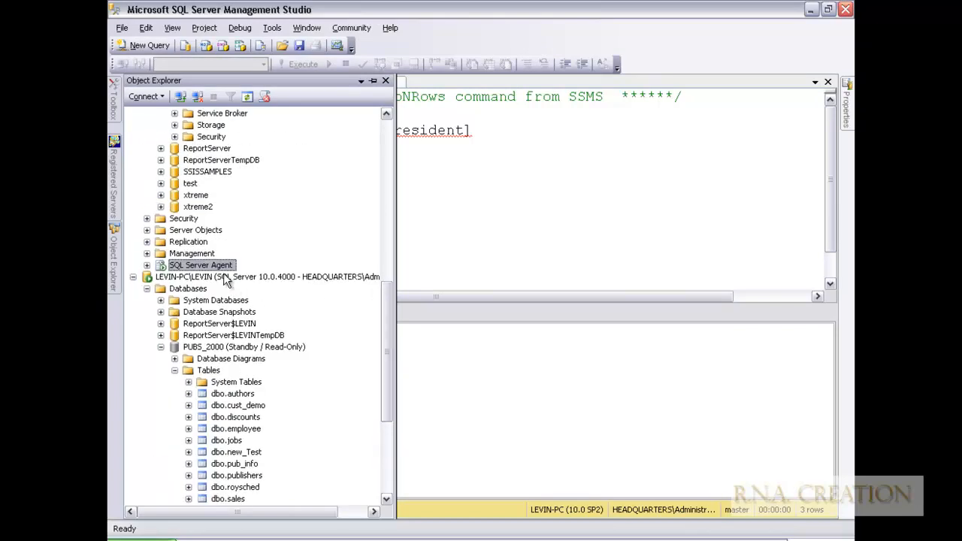
View the SQL Server Agent job activity of the primary LEVIN-PC twice to check the log shipping alert and backup jobs.
{"action": "left_click", "coordinate": [147, 265]}
{"action": "left_click", "coordinate": [204, 293]}
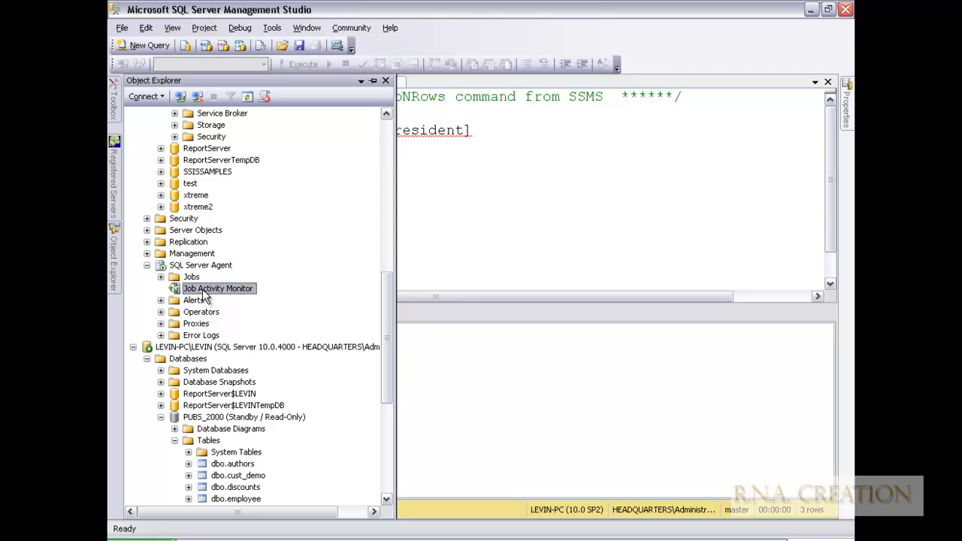
{"action": "left_click_drag", "start_coordinate": [392, 314], "coordinate": [399, 254]}
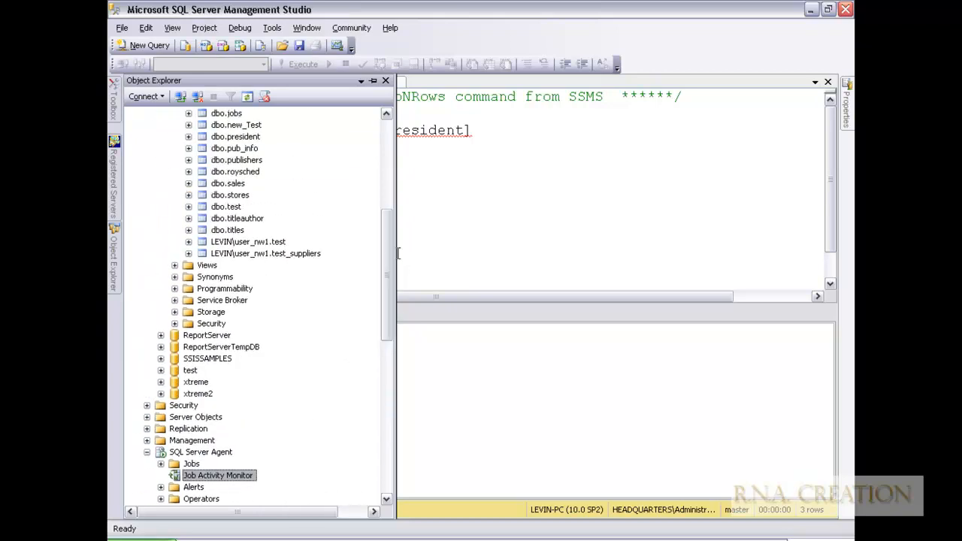
{"action": "double_click", "coordinate": [221, 474]}
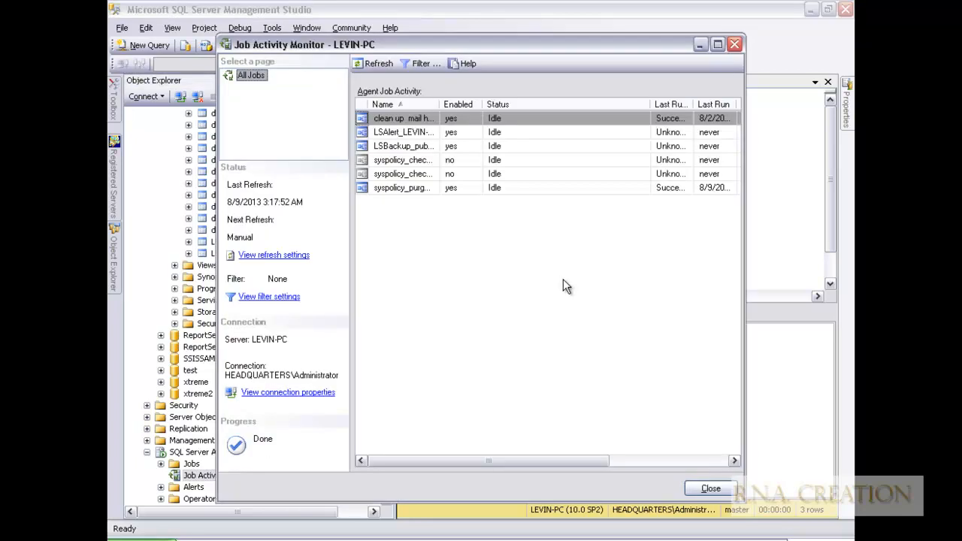
{"action": "left_click", "coordinate": [734, 45]}
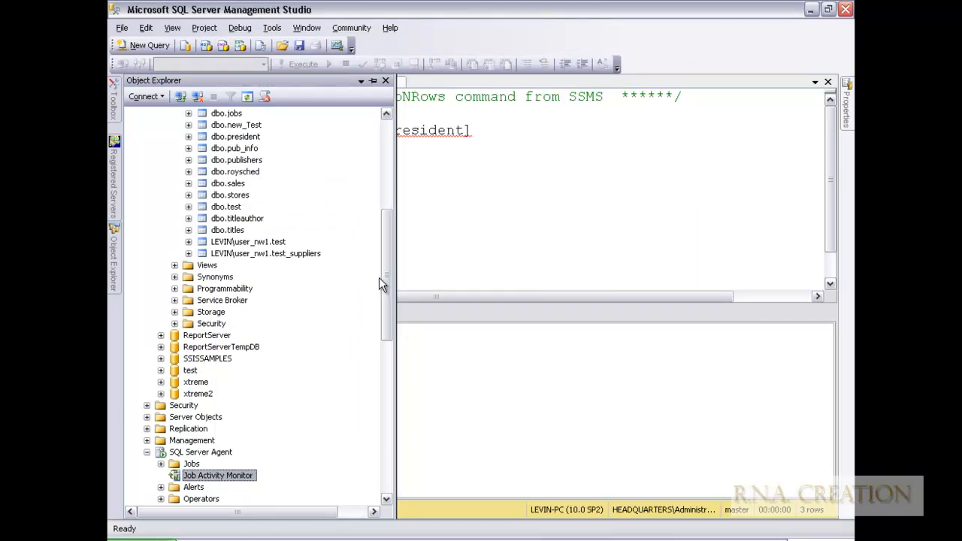
{"action": "left_click_drag", "start_coordinate": [387, 271], "coordinate": [387, 327]}
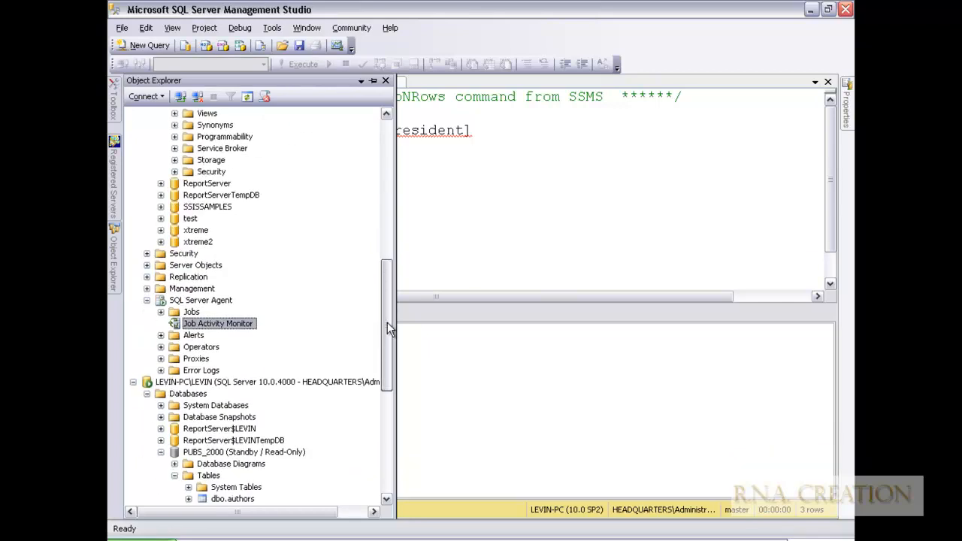
{"action": "double_click", "coordinate": [239, 327]}
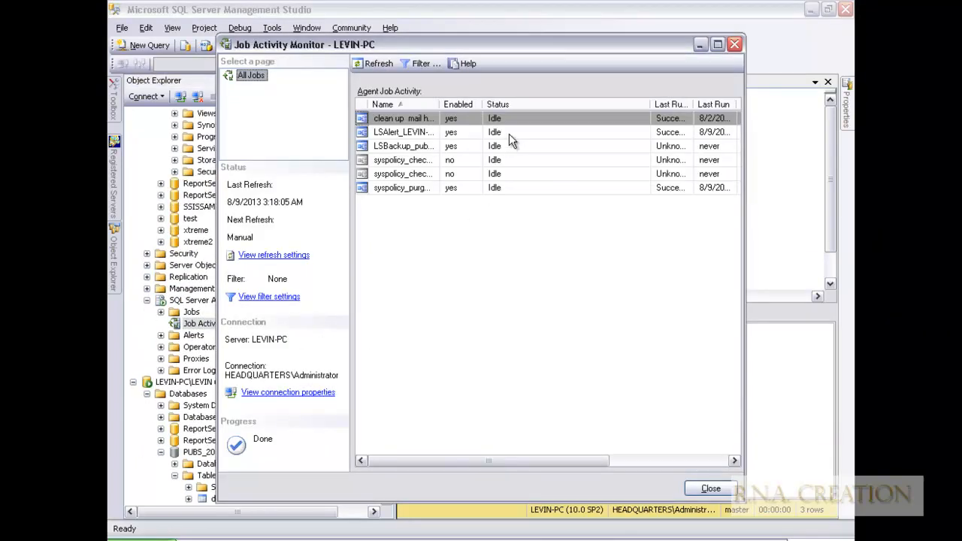
{"action": "left_click", "coordinate": [714, 44]}
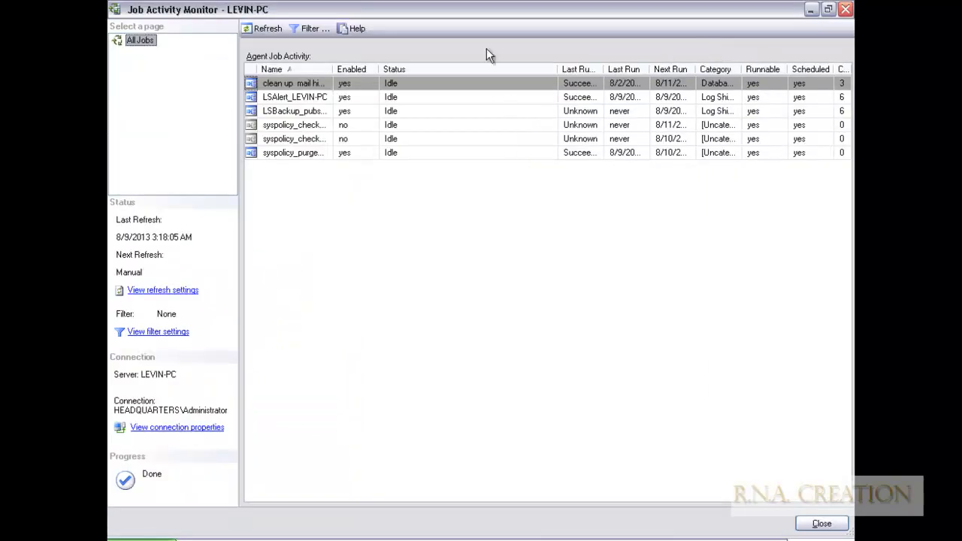
{"action": "left_click", "coordinate": [846, 9]}
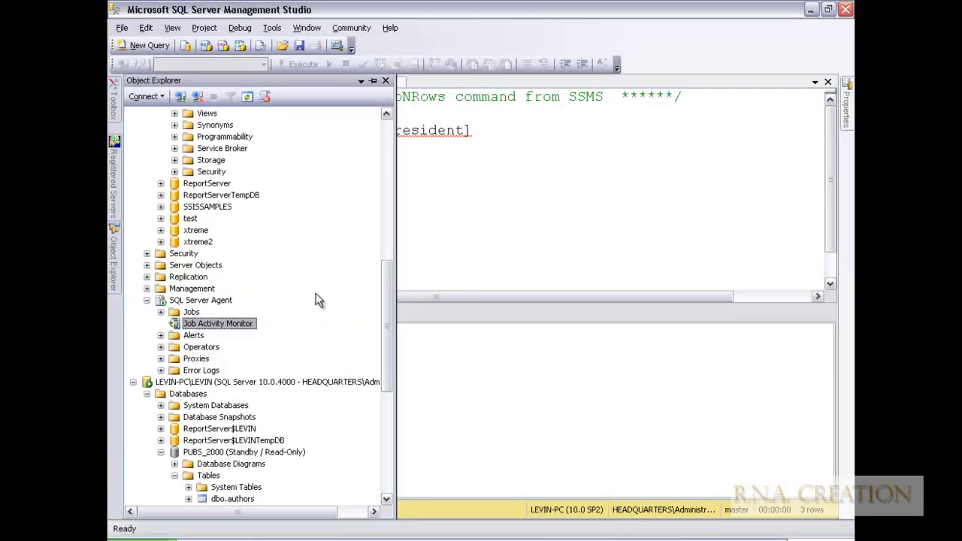
View the SQL Server Agent job activity of LEVIN-PC\LEVIN to check the log shipping alert, copy and restore jobs.
{"action": "left_click_drag", "start_coordinate": [388, 312], "coordinate": [349, 455]}
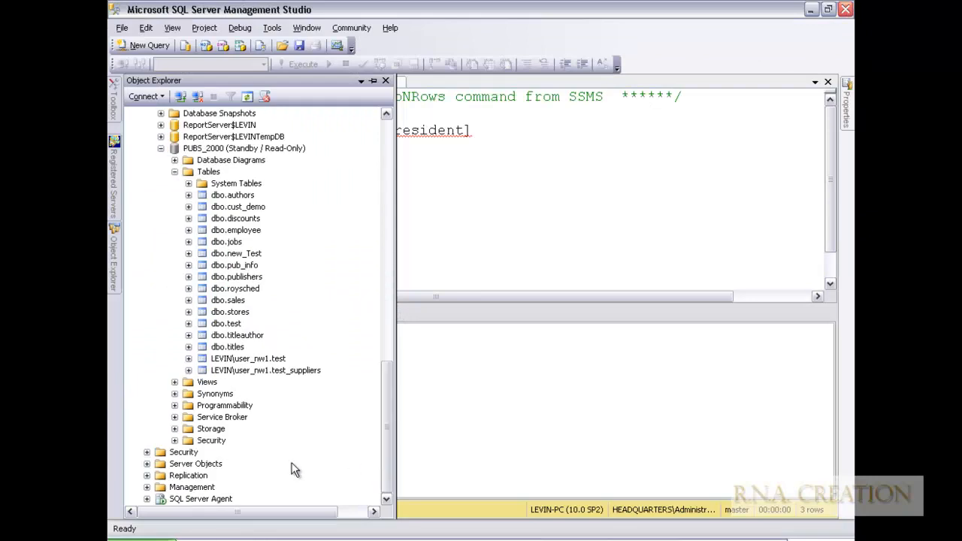
{"action": "left_click", "coordinate": [148, 500]}
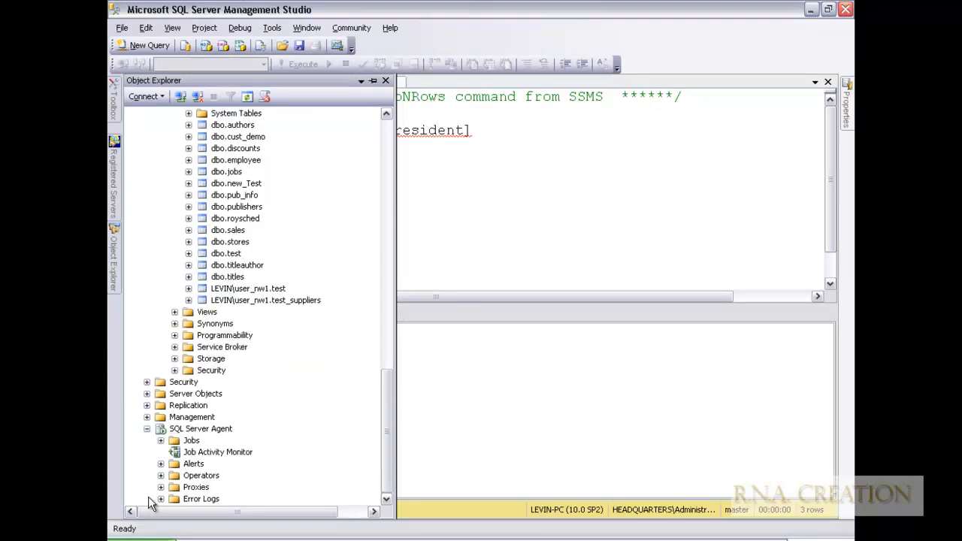
{"action": "right_click", "coordinate": [217, 453]}
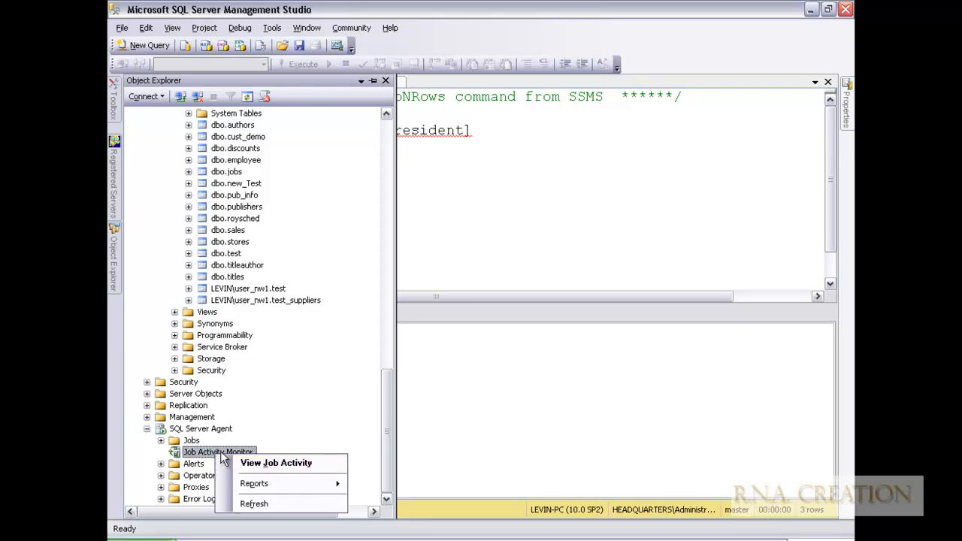
{"action": "left_click", "coordinate": [229, 463]}
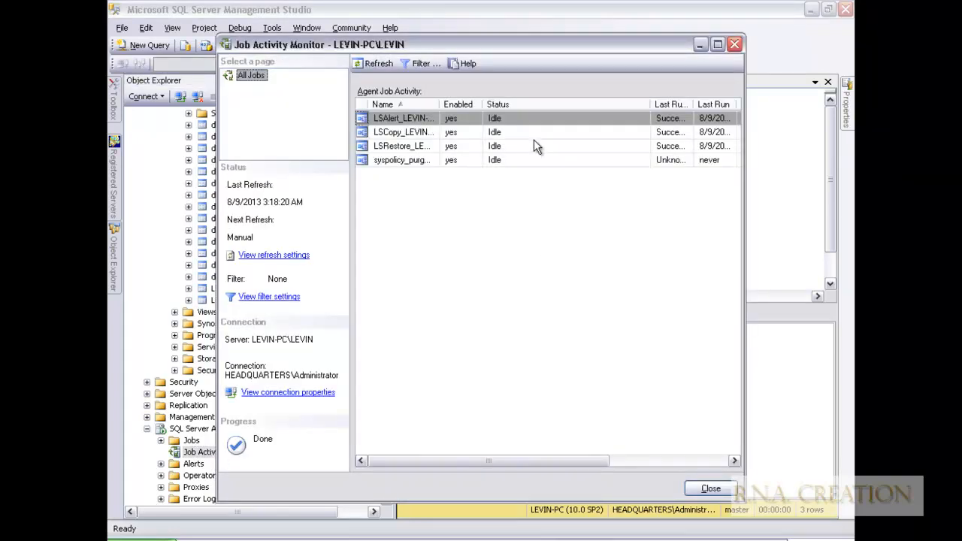
{"action": "left_click", "coordinate": [734, 44]}
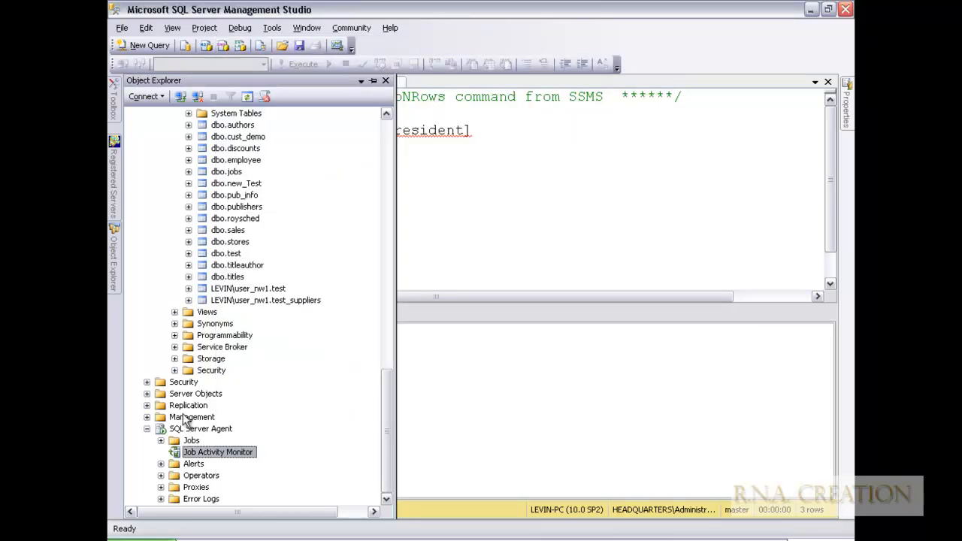
Refresh the table list of the standby PUBS_2000 database on LEVIN-PC\LEVIN twice.
{"action": "left_click_drag", "start_coordinate": [384, 382], "coordinate": [387, 335]}
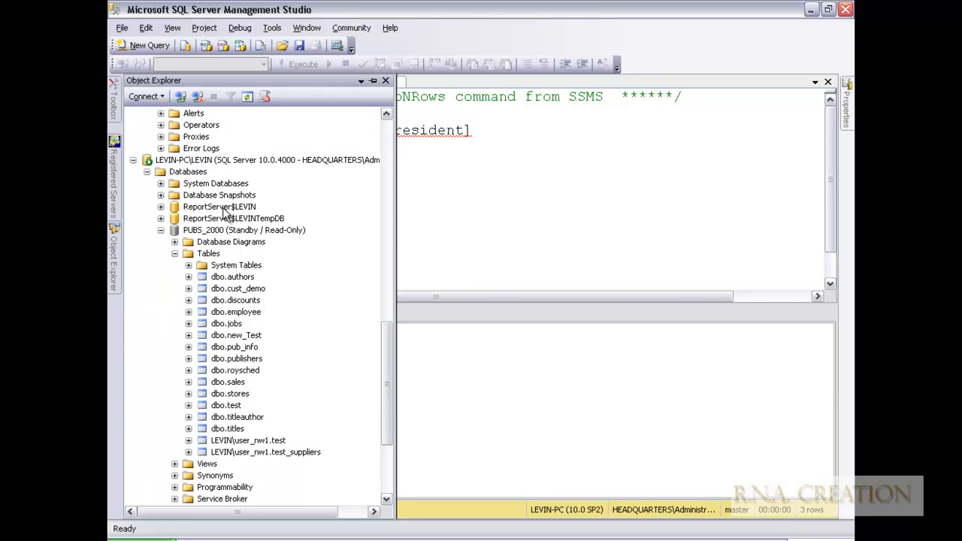
{"action": "right_click", "coordinate": [214, 161]}
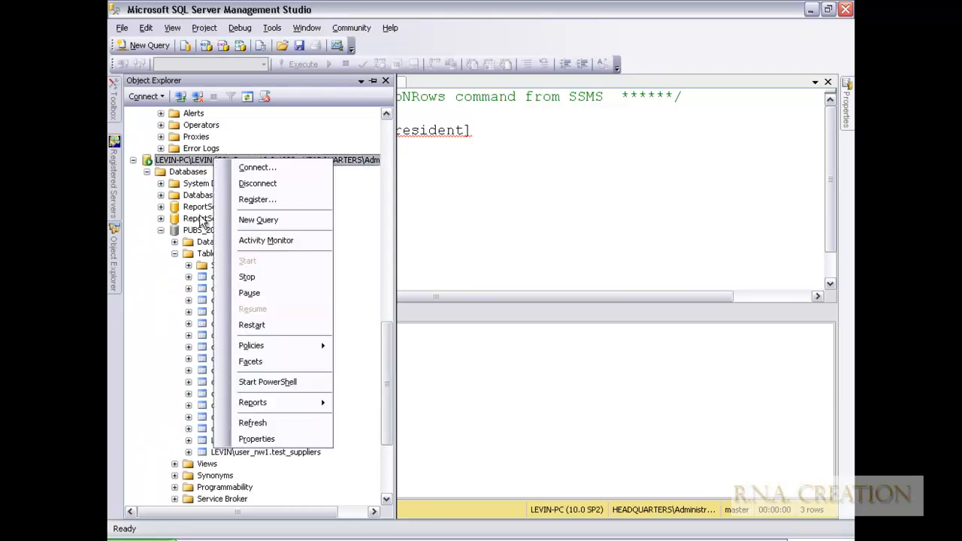
{"action": "right_click", "coordinate": [201, 253]}
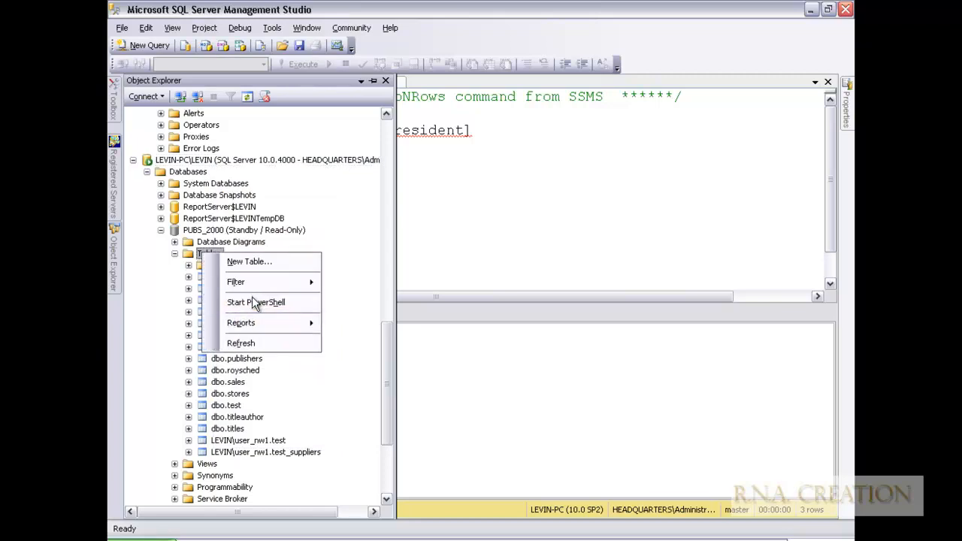
{"action": "left_click", "coordinate": [253, 343]}
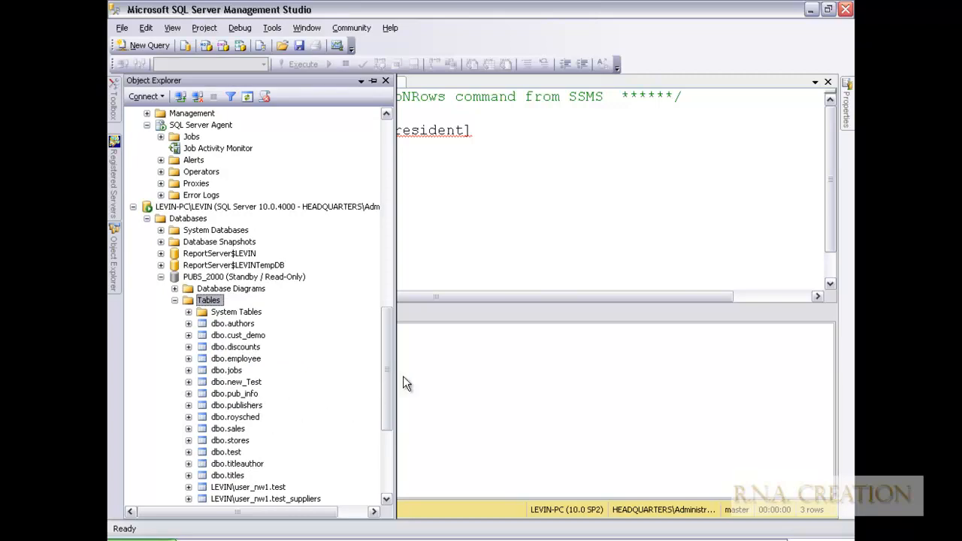
{"action": "mouse_move", "coordinate": [391, 371]}
{"action": "left_mouse_down"}
{"action": "mouse_move", "coordinate": [390, 428]}
{"action": "mouse_move", "coordinate": [390, 378]}
{"action": "left_mouse_up"}
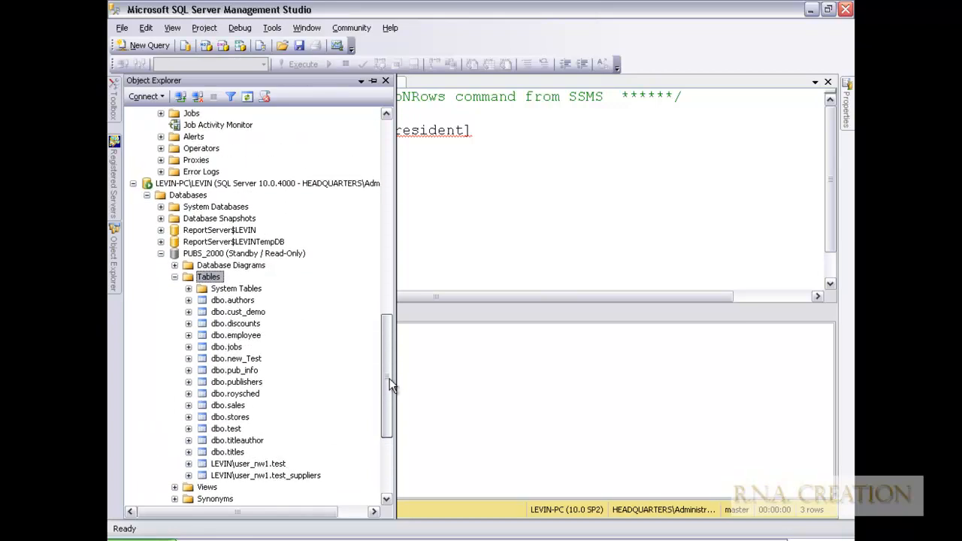
{"action": "right_click", "coordinate": [212, 277]}
{"action": "mouse_move", "coordinate": [248, 314]}
{"action": "left_click", "coordinate": [251, 364]}
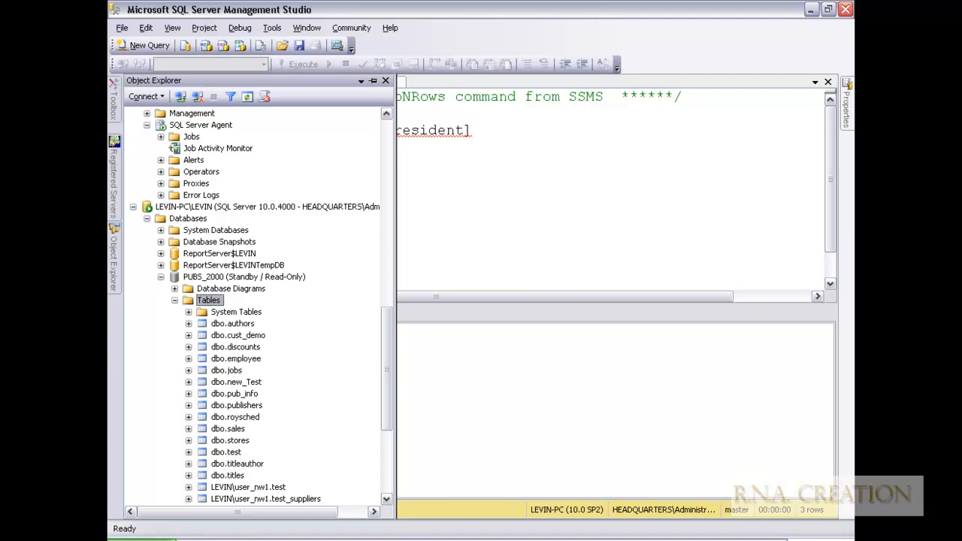
Switch to Windows Explorer, inspect the contents of D:\destination for shipped log files, and minimize the folder window.
{"action": "left_click", "coordinate": [299, 539]}
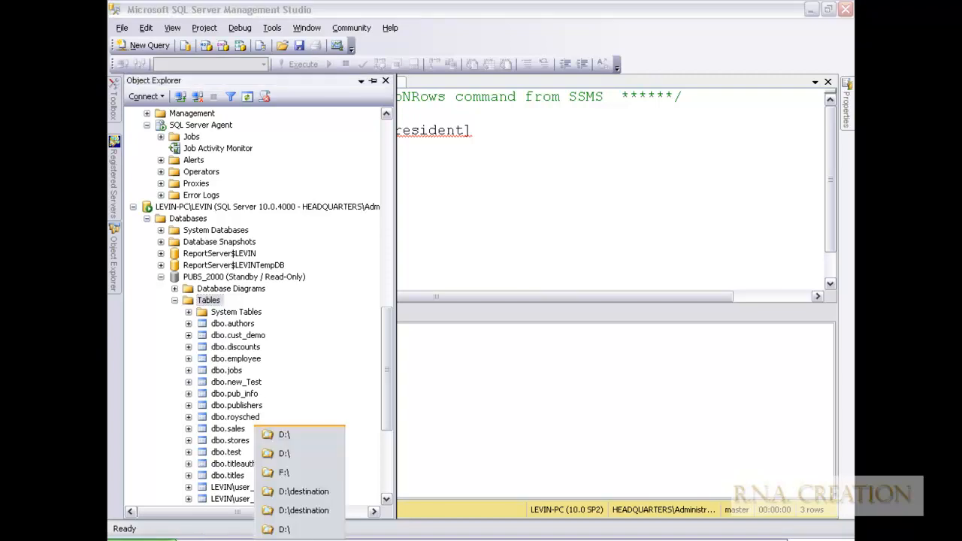
{"action": "left_click", "coordinate": [285, 435]}
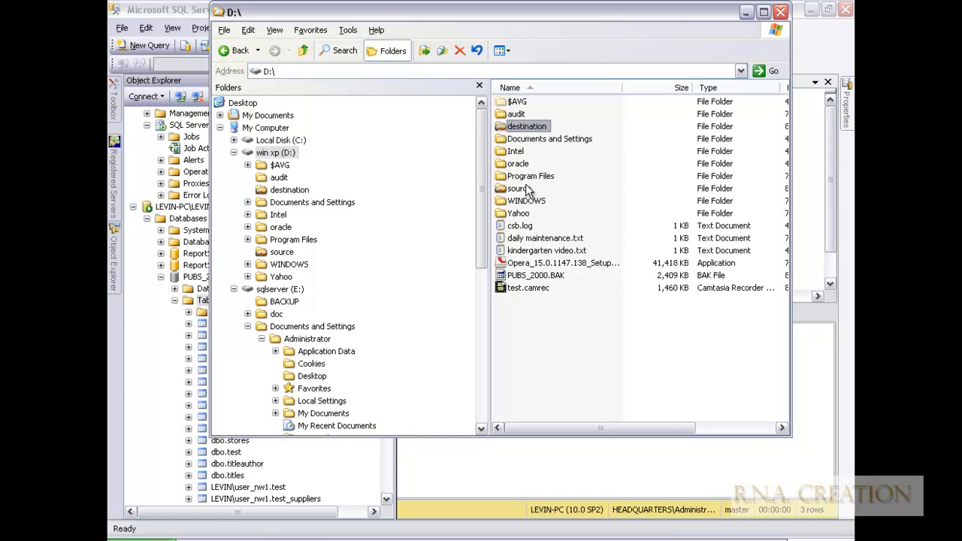
{"action": "double_click", "coordinate": [525, 128]}
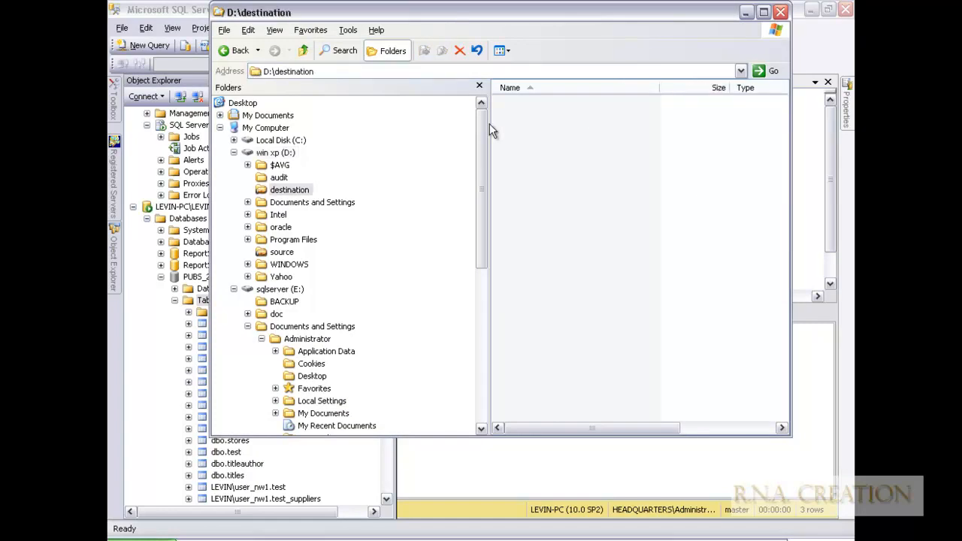
{"action": "left_click", "coordinate": [234, 50]}
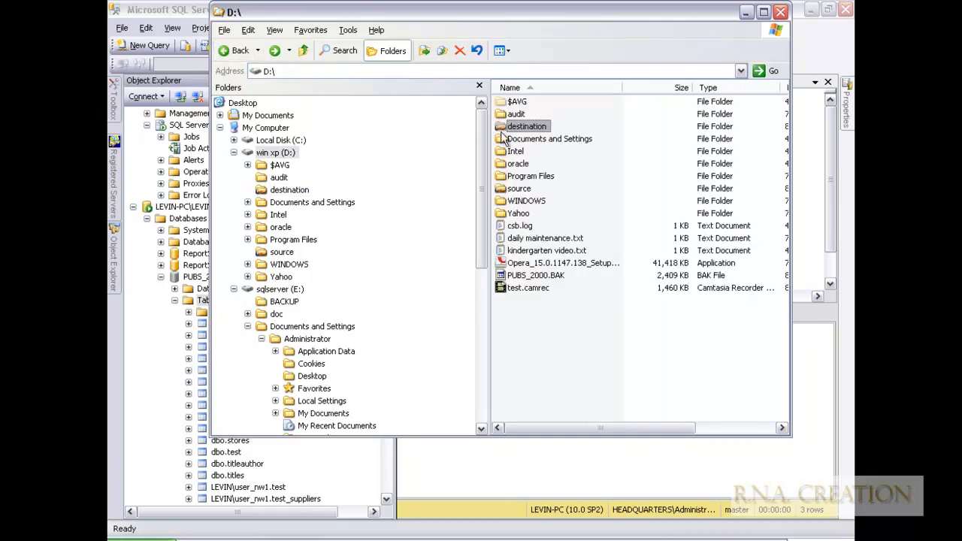
{"action": "double_click", "coordinate": [526, 128]}
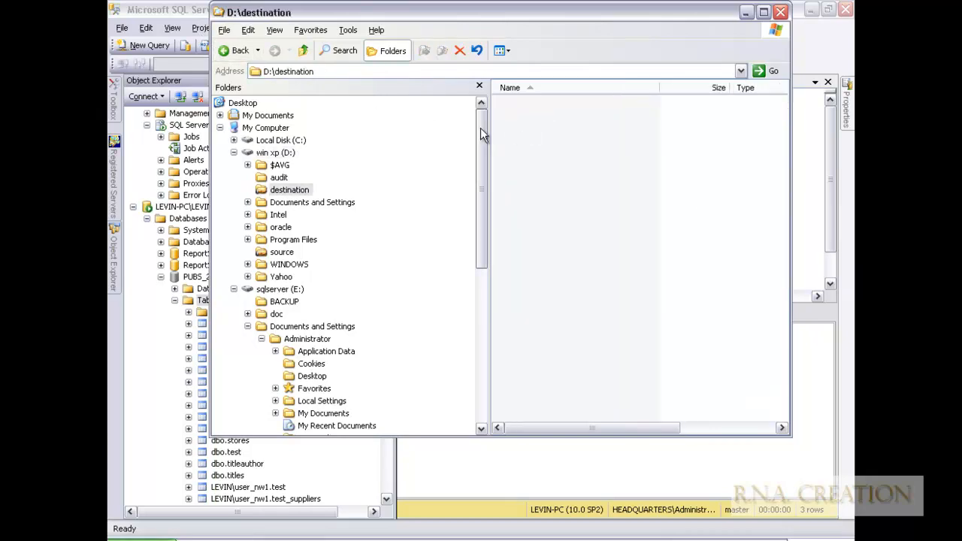
{"action": "left_click", "coordinate": [241, 56]}
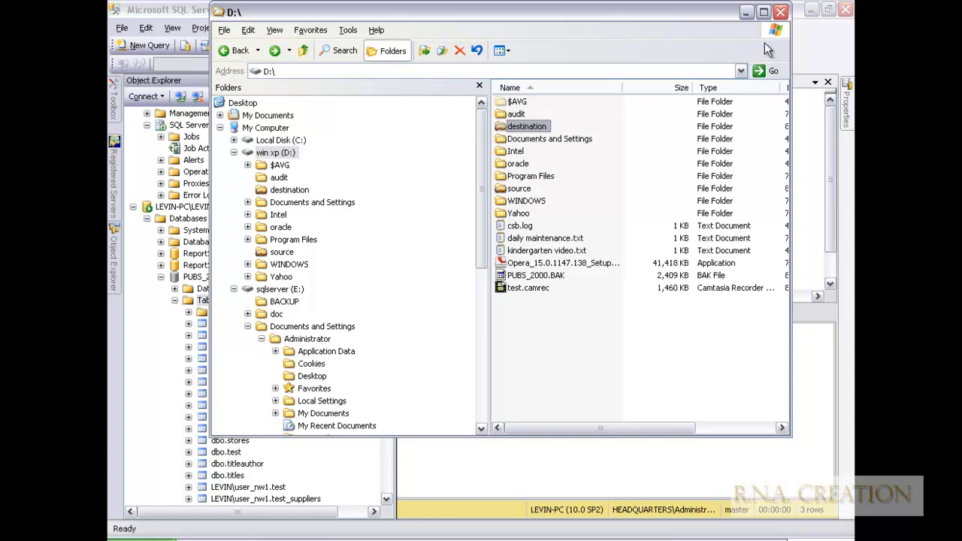
{"action": "left_click", "coordinate": [747, 14]}
Switch to SQL Server Configuration Manager, check the SQL Server Agent service states, and return to SQL Server Management Studio.
{"action": "left_click", "coordinate": [585, 540]}
{"action": "left_click", "coordinate": [547, 539]}
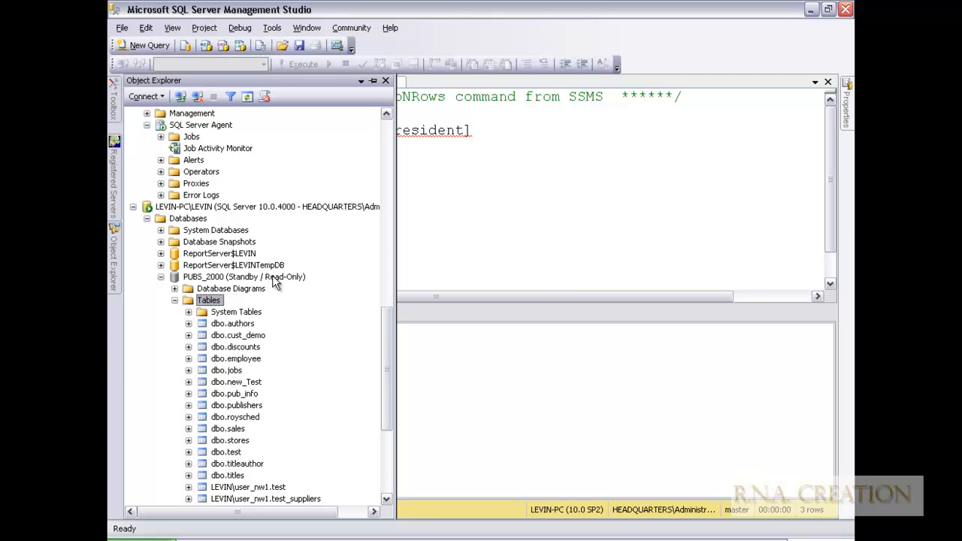
{"action": "left_click", "coordinate": [585, 539]}
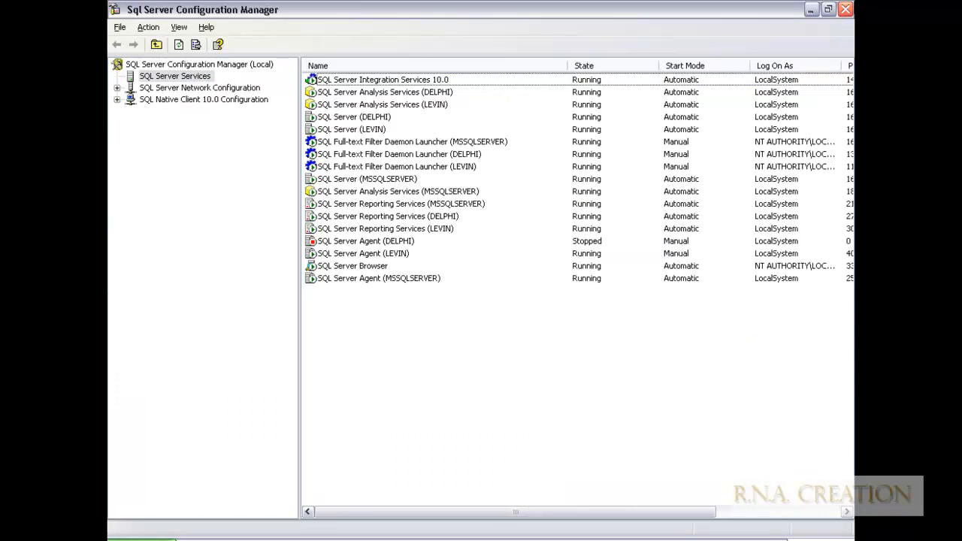
{"action": "left_click", "coordinate": [810, 9]}
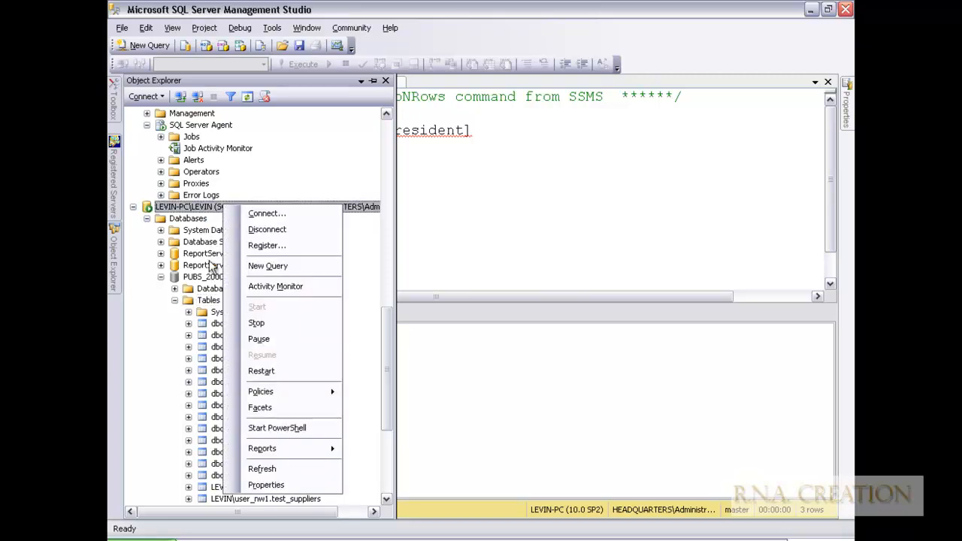
Recheck the job activity of LEVIN-PC, and inspect the D:\source folder in Windows Explorer for log backups.
{"action": "double_click", "coordinate": [231, 151]}
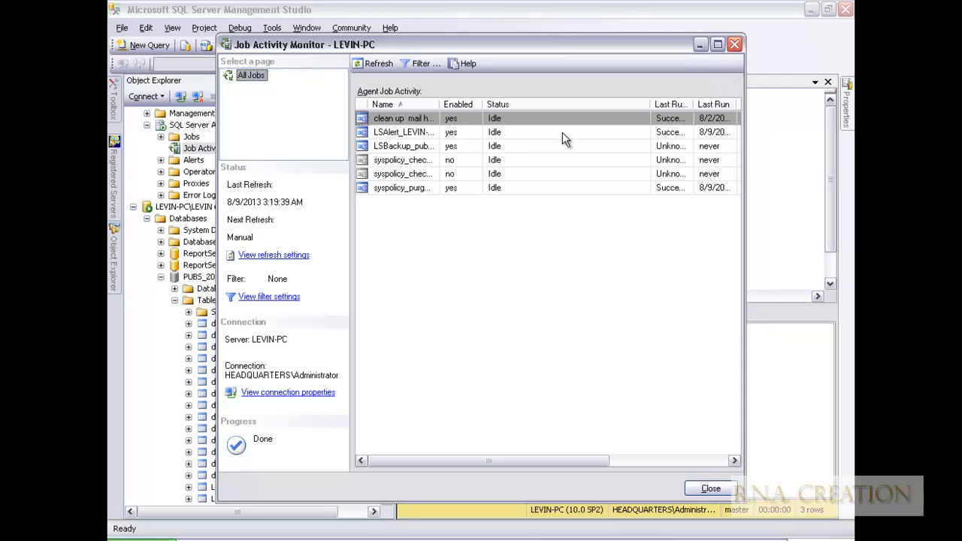
{"action": "left_click", "coordinate": [734, 45]}
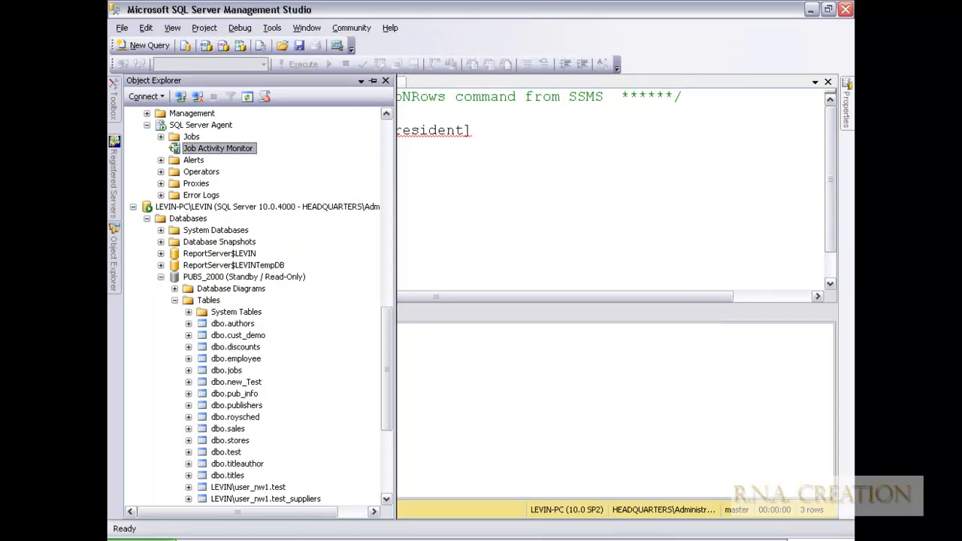
{"action": "left_click", "coordinate": [300, 457]}
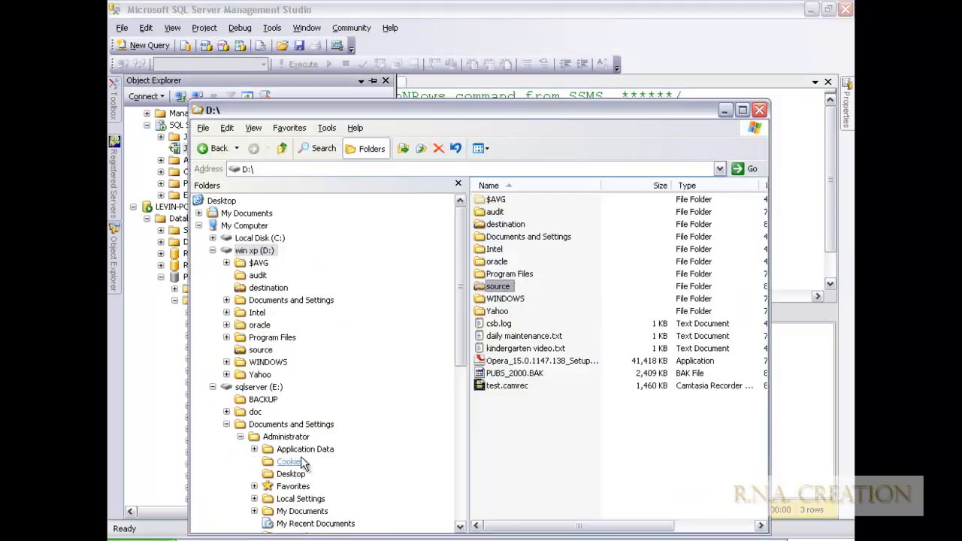
{"action": "double_click", "coordinate": [496, 287]}
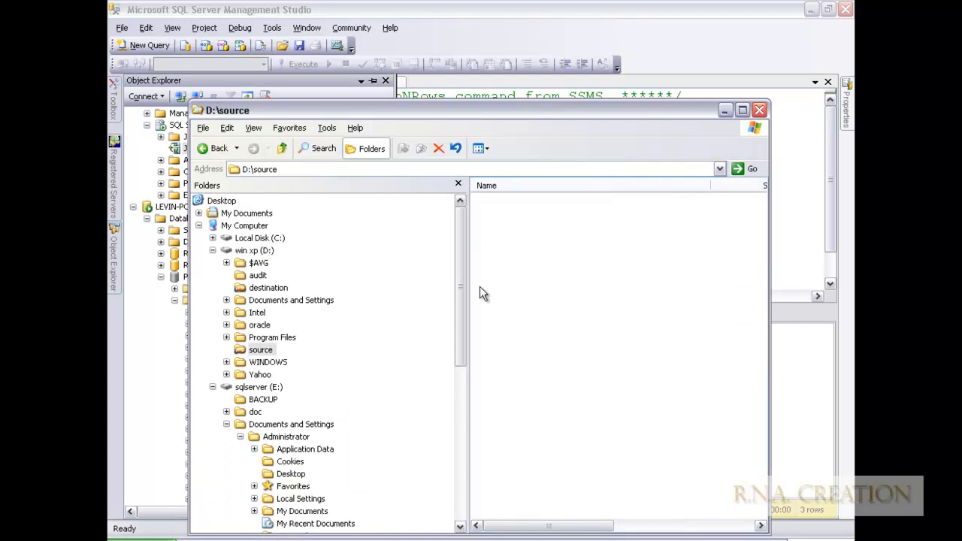
{"action": "left_click", "coordinate": [760, 110]}
Review the SQL Server service states once more in SQL Server Configuration Manager and minimize its window.
{"action": "left_click_drag", "start_coordinate": [384, 332], "coordinate": [401, 426]}
{"action": "left_click_drag", "start_coordinate": [399, 385], "coordinate": [401, 281]}
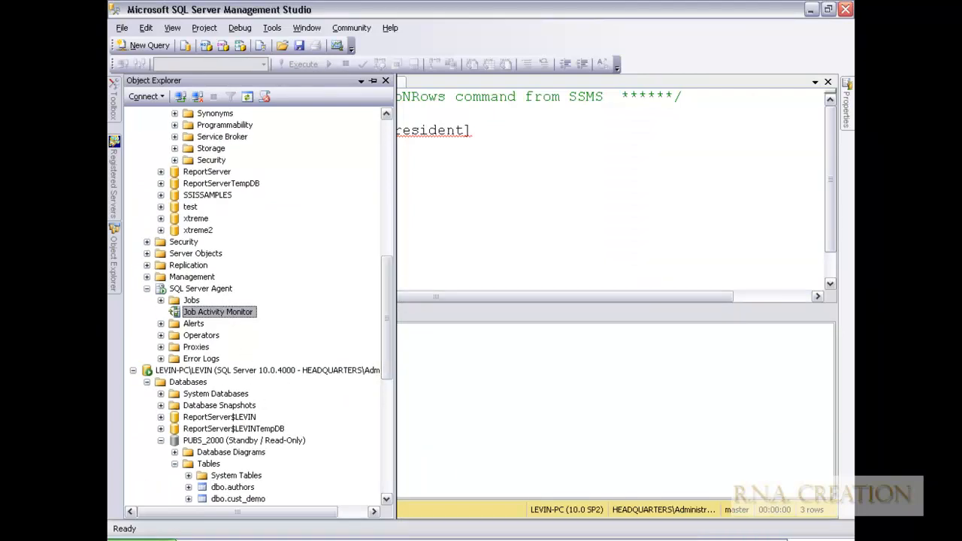
{"action": "left_click", "coordinate": [620, 538]}
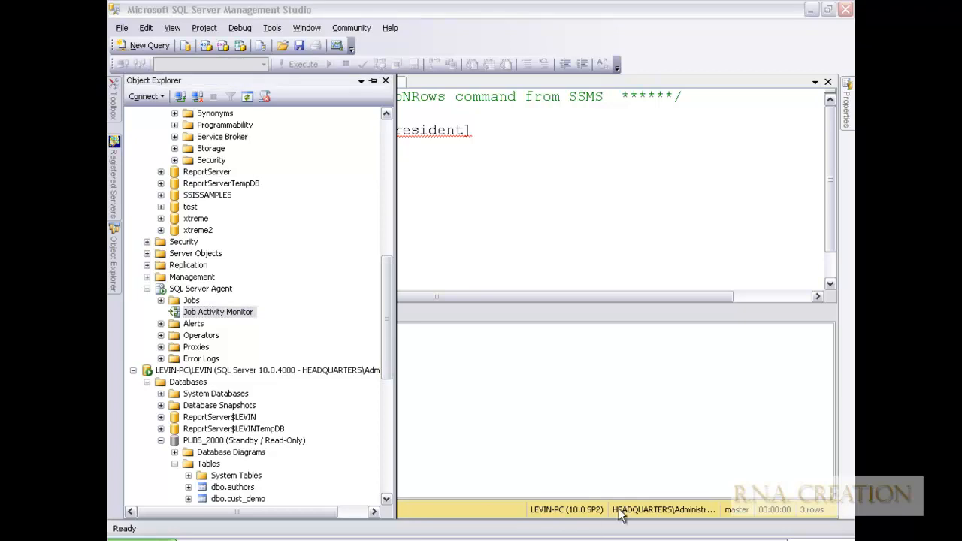
{"action": "left_click", "coordinate": [682, 468]}
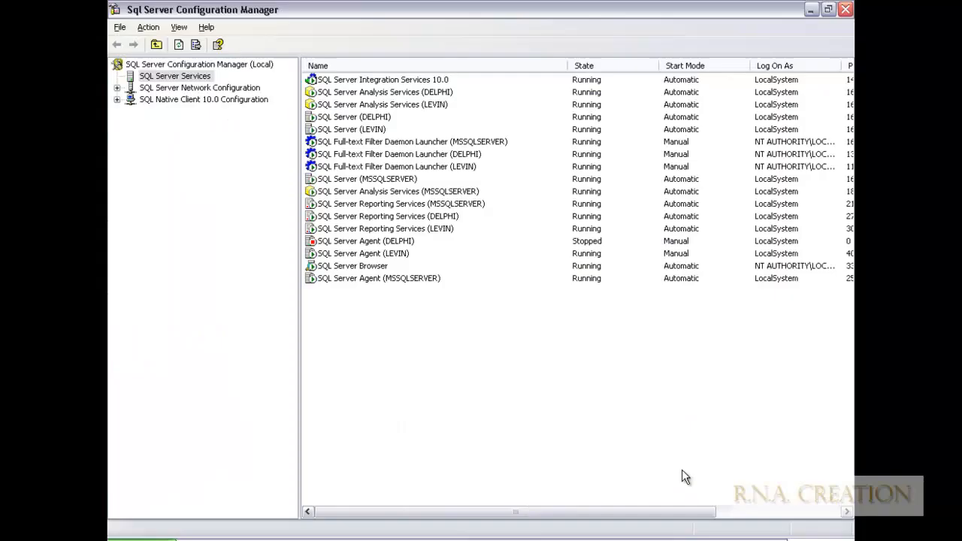
{"action": "left_click", "coordinate": [811, 10]}
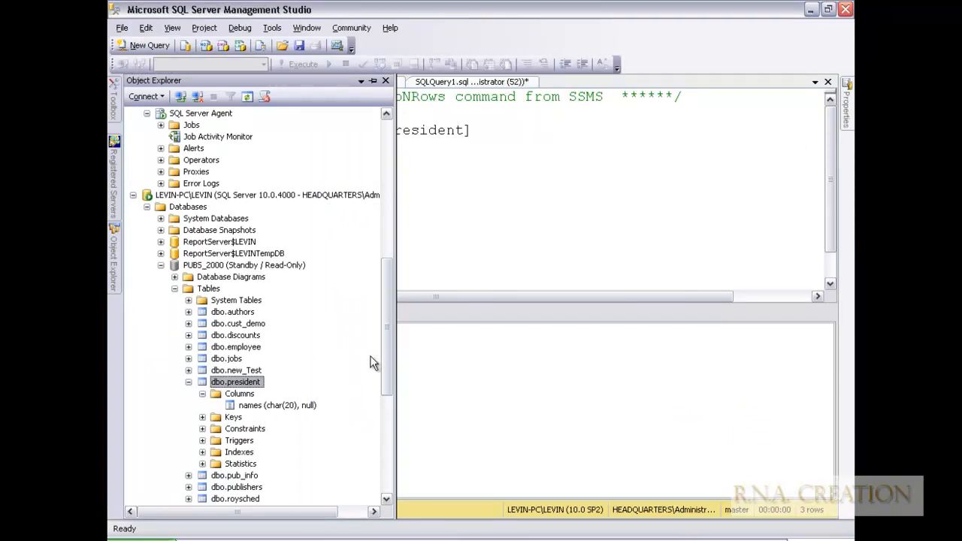
Select the primary pubs_2000 database under LEVIN-PC in the server tree.
{"action": "left_click_drag", "start_coordinate": [388, 339], "coordinate": [398, 263]}
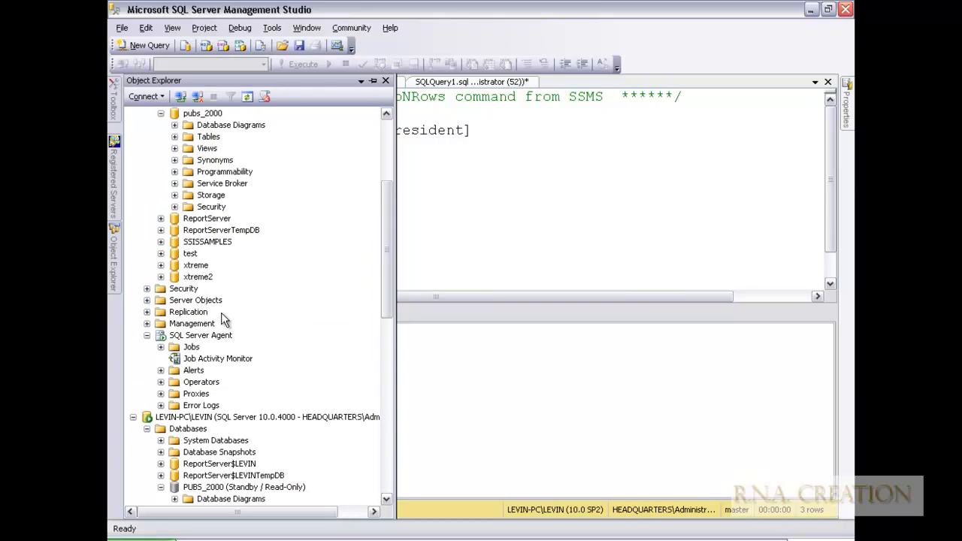
{"action": "left_click", "coordinate": [214, 115]}
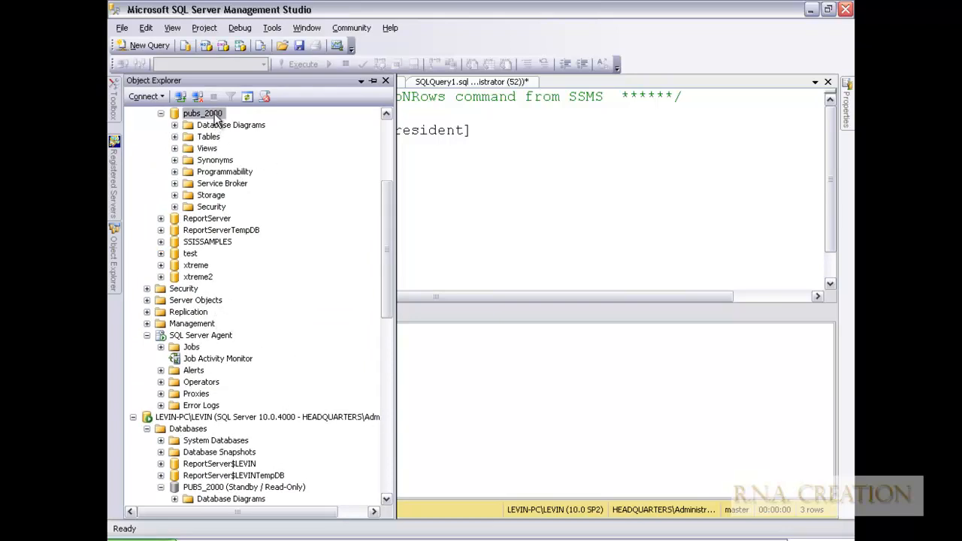
Open the transaction log backup settings in the log shipping properties of the primary pubs_2000 database.
{"action": "right_click", "coordinate": [216, 119]}
{"action": "left_click", "coordinate": [331, 328]}
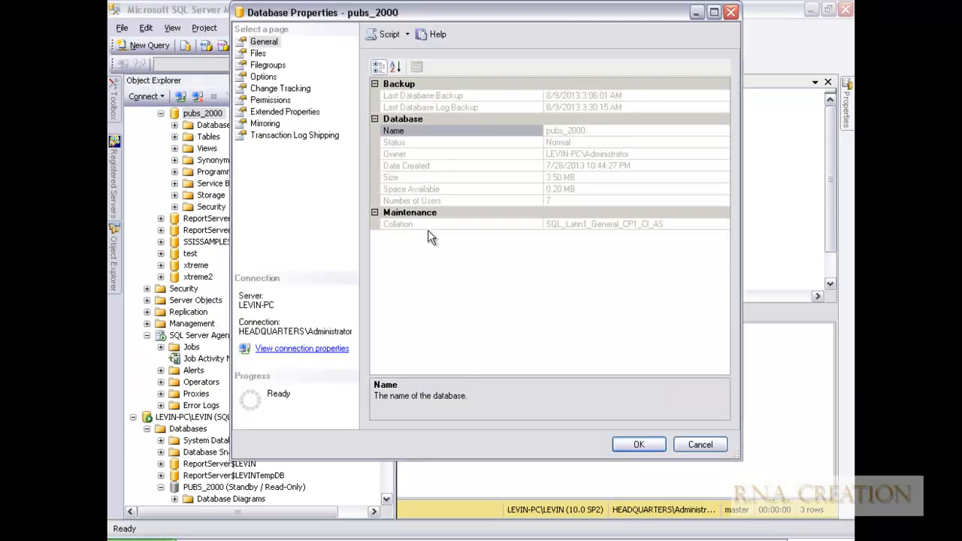
{"action": "left_click", "coordinate": [295, 135]}
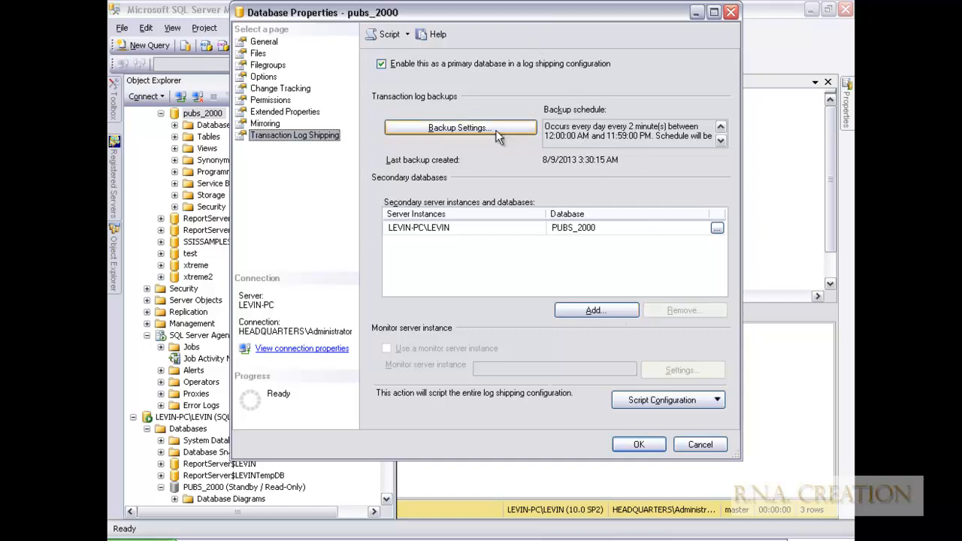
{"action": "left_click", "coordinate": [488, 128]}
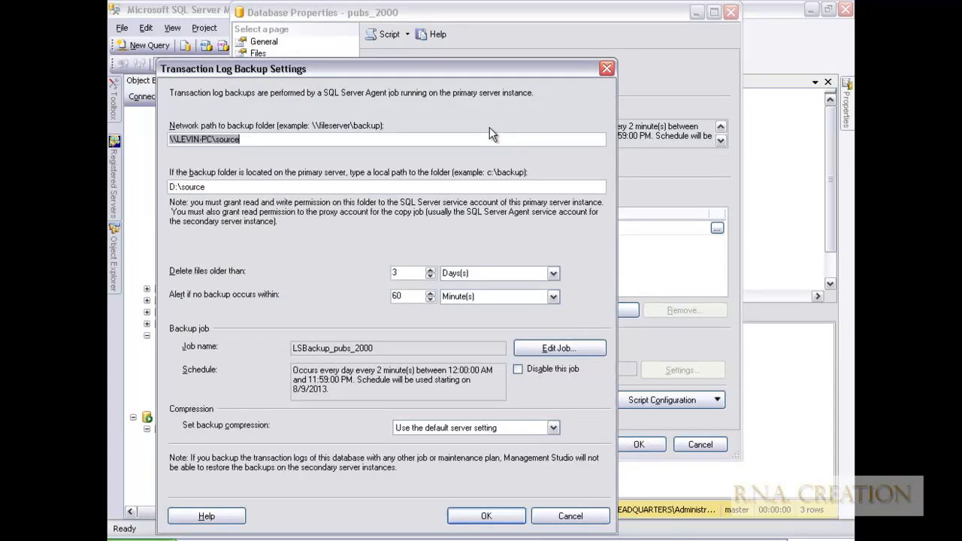
Check the recurring schedule of the LSBackup_pubs_2000 backup job, then accept and close all the property dialogs.
{"action": "left_click", "coordinate": [558, 349]}
{"action": "left_click", "coordinate": [380, 103]}
{"action": "left_click", "coordinate": [696, 450]}
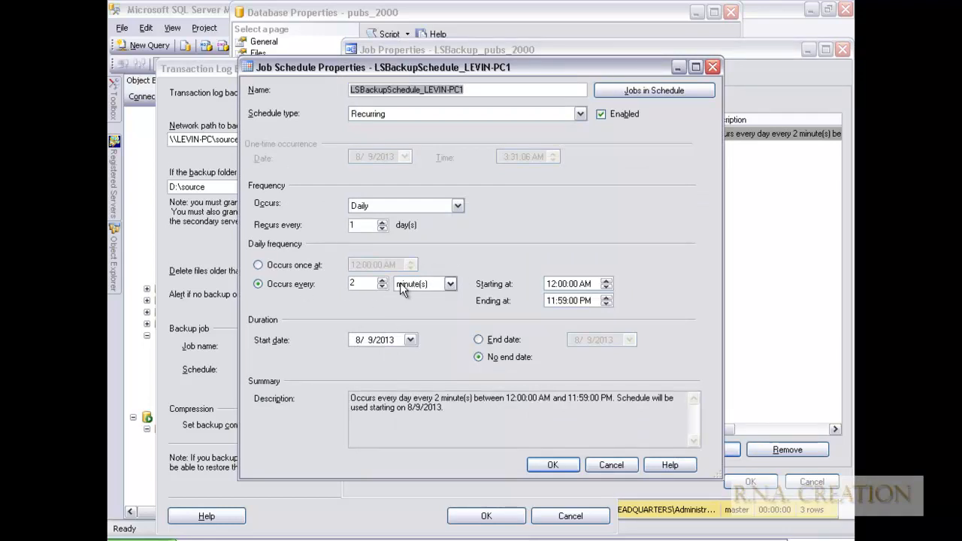
{"action": "left_click", "coordinate": [547, 464]}
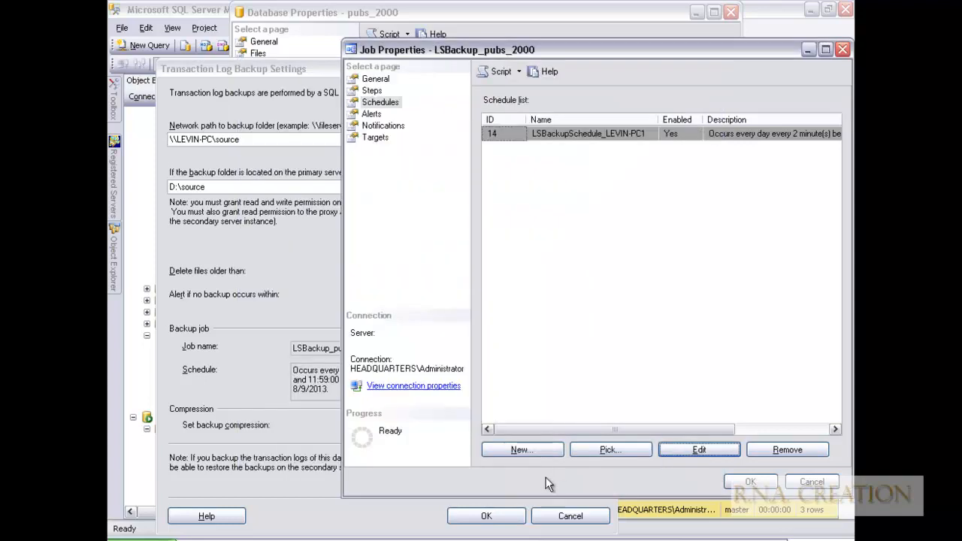
{"action": "left_click", "coordinate": [749, 483]}
{"action": "left_click", "coordinate": [517, 517]}
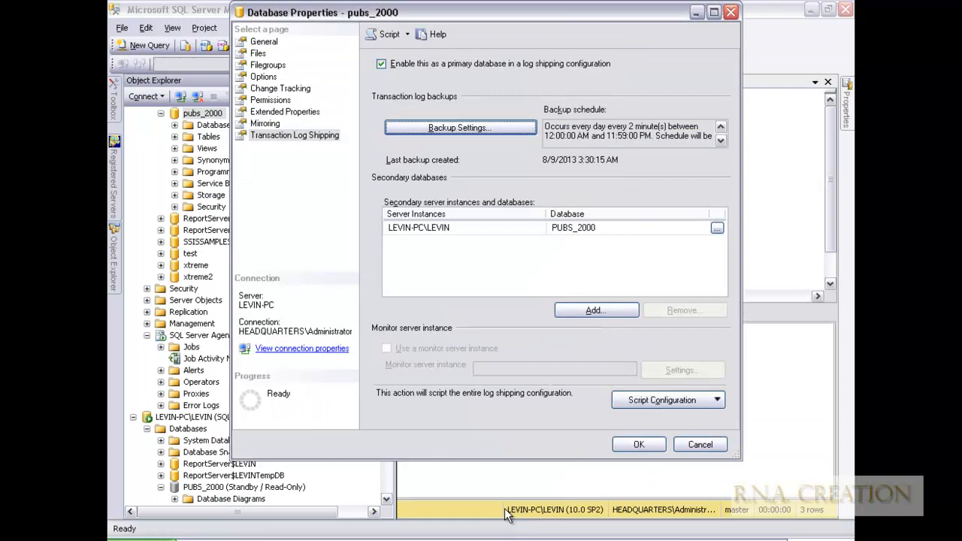
{"action": "left_click", "coordinate": [637, 445]}
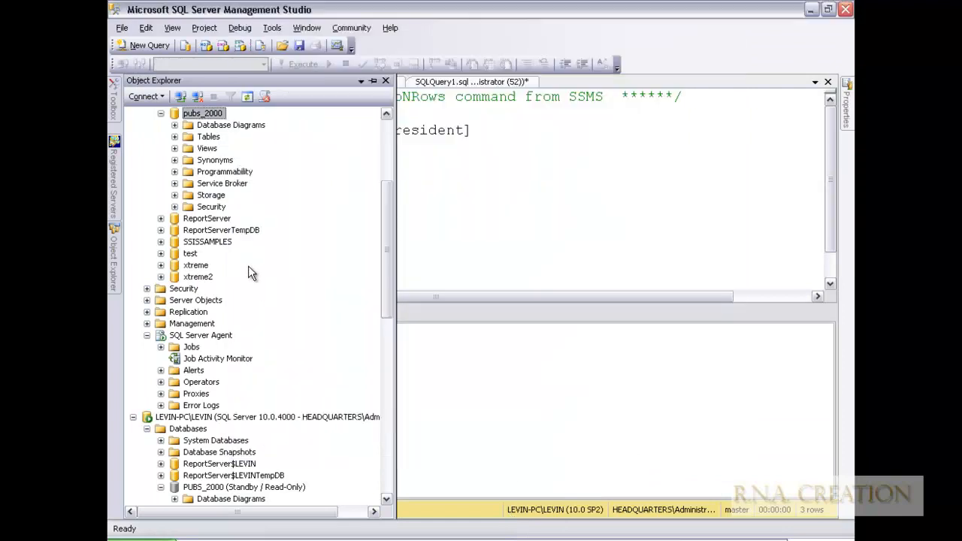
Reopen the primary pubs_2000 database's log shipping properties and bring up its transaction log backup settings.
{"action": "right_click", "coordinate": [219, 117]}
{"action": "left_click", "coordinate": [282, 324]}
{"action": "left_click", "coordinate": [282, 135]}
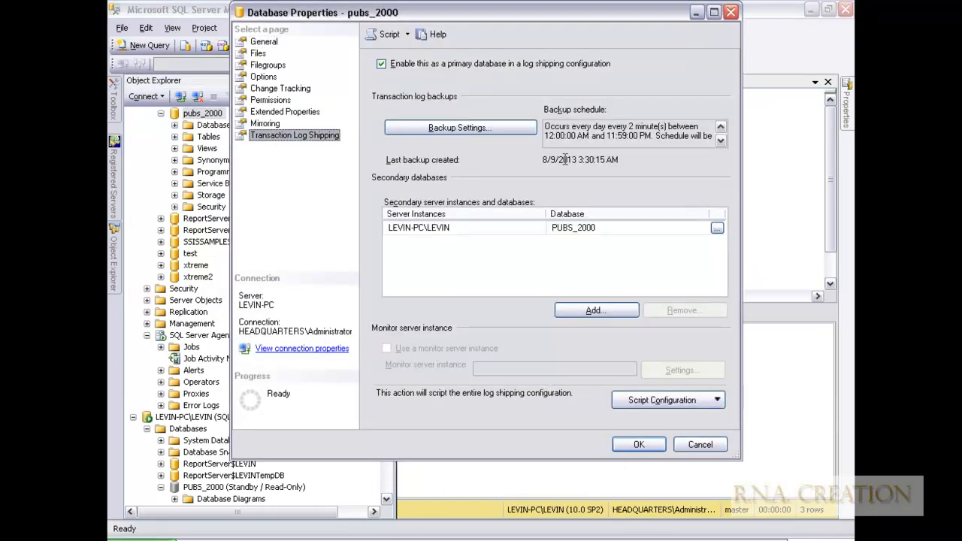
{"action": "left_click", "coordinate": [500, 131]}
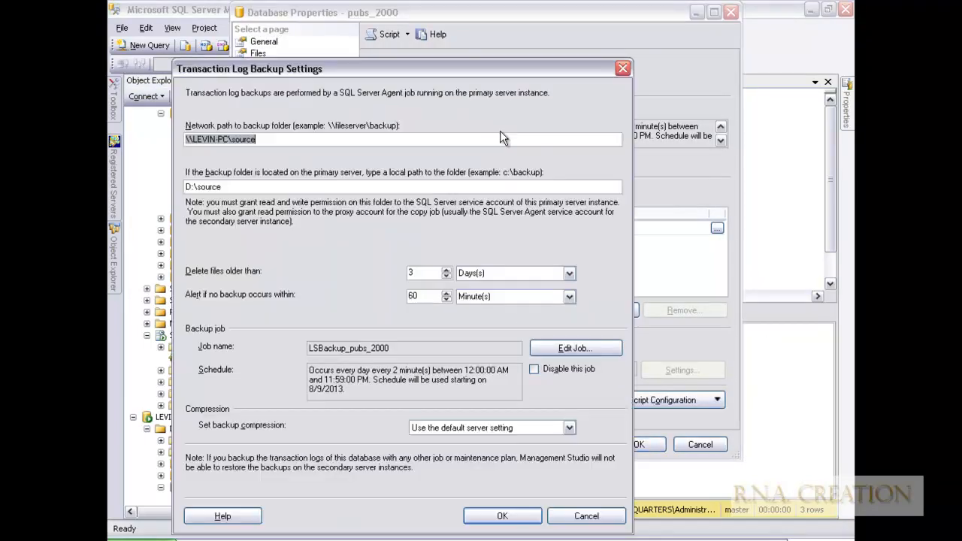
Review the daily frequency in the log shipping backup job's schedule again and close the dialogs with their settings accepted.
{"action": "left_click", "coordinate": [588, 345]}
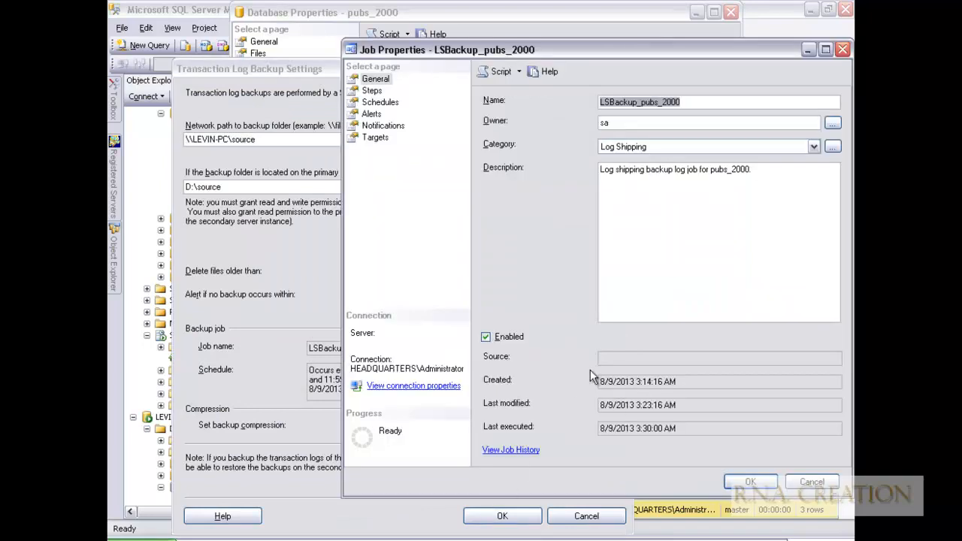
{"action": "left_click", "coordinate": [380, 102]}
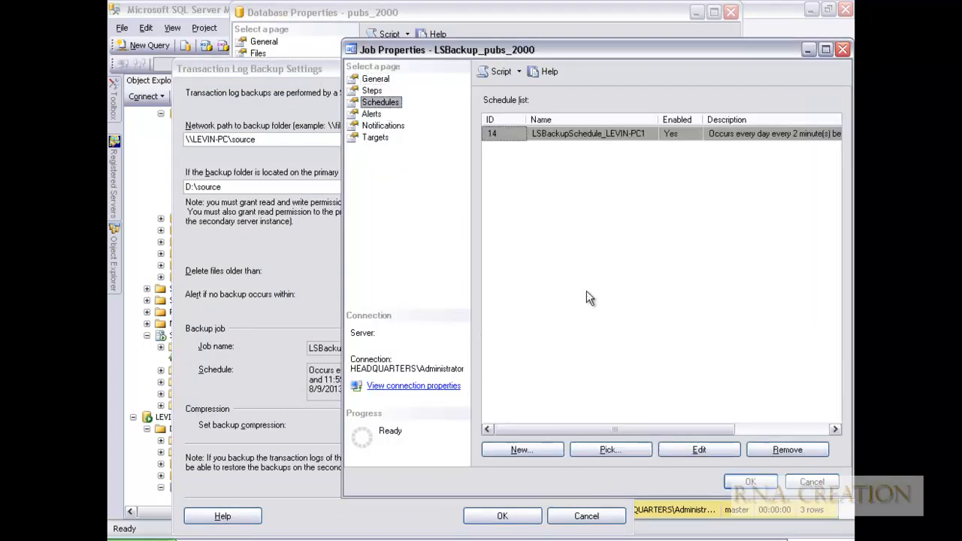
{"action": "left_click", "coordinate": [687, 447]}
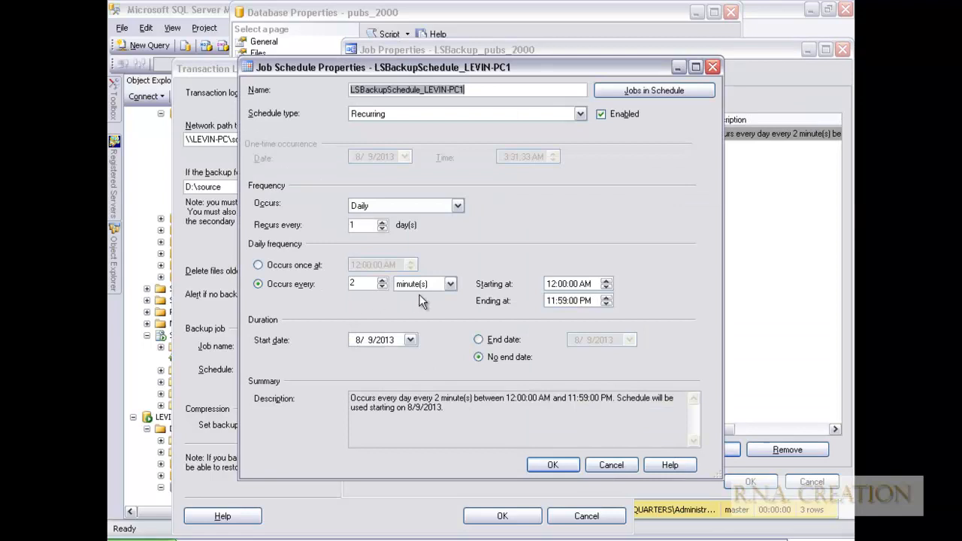
{"action": "left_click", "coordinate": [554, 467]}
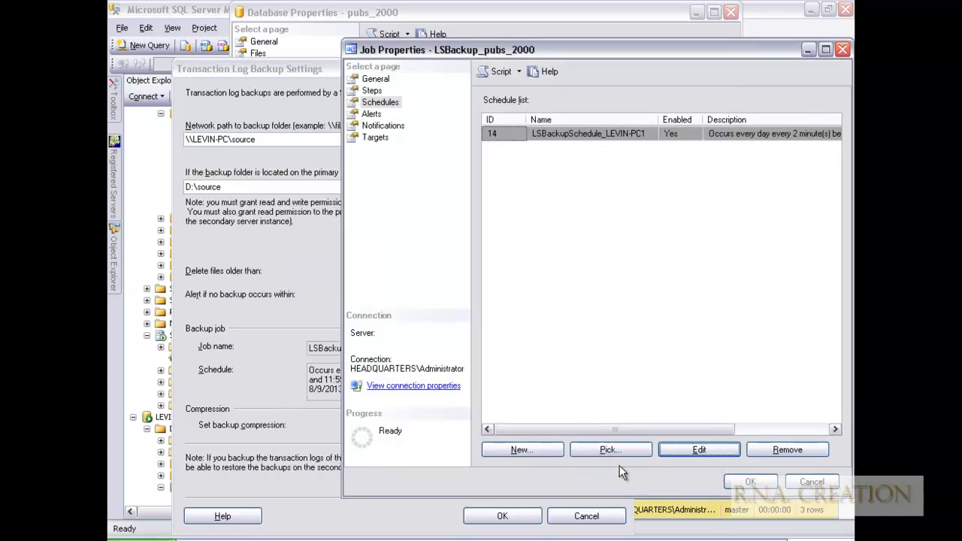
{"action": "left_click", "coordinate": [751, 482]}
{"action": "left_click", "coordinate": [502, 516]}
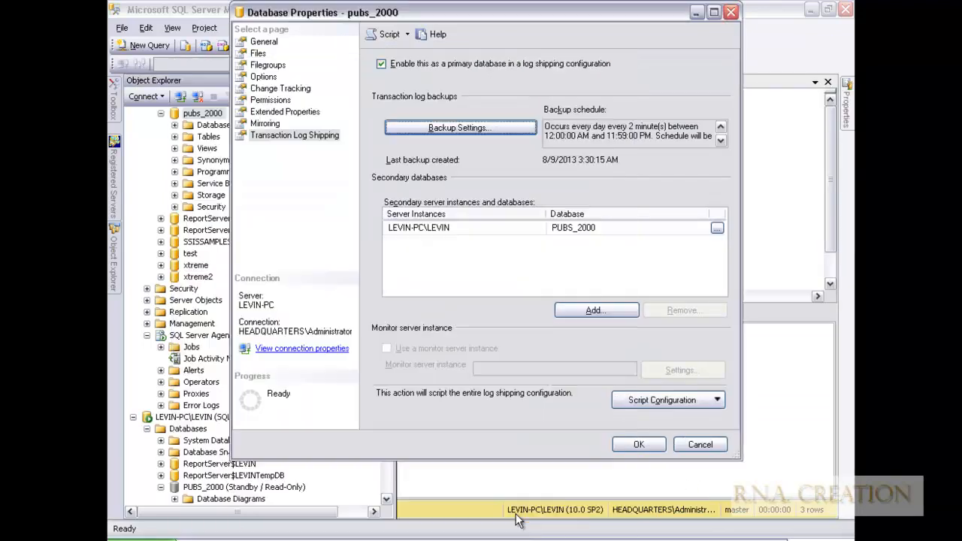
{"action": "left_click", "coordinate": [643, 444]}
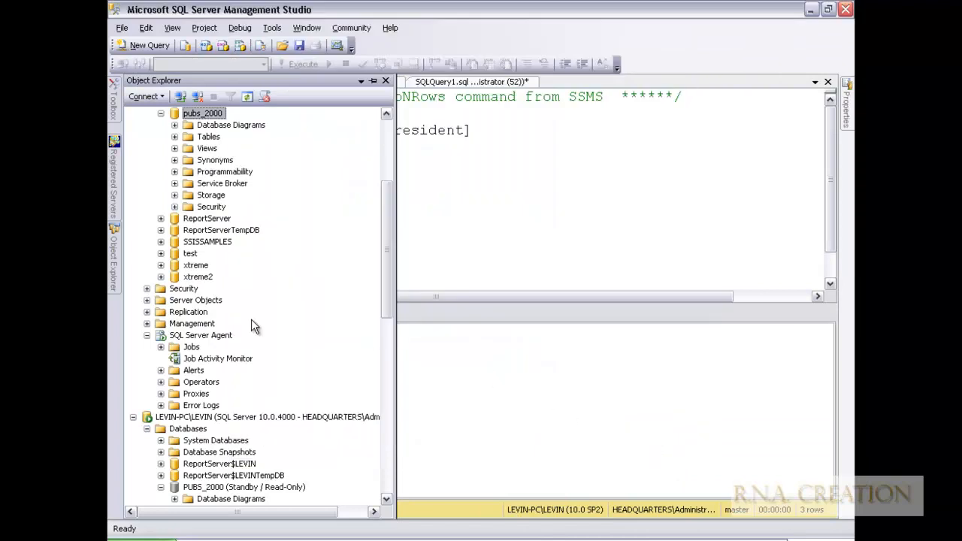
Open the secondary database settings for PUBS_2000 from the primary pubs_2000 database's log shipping properties.
{"action": "right_click", "coordinate": [219, 114]}
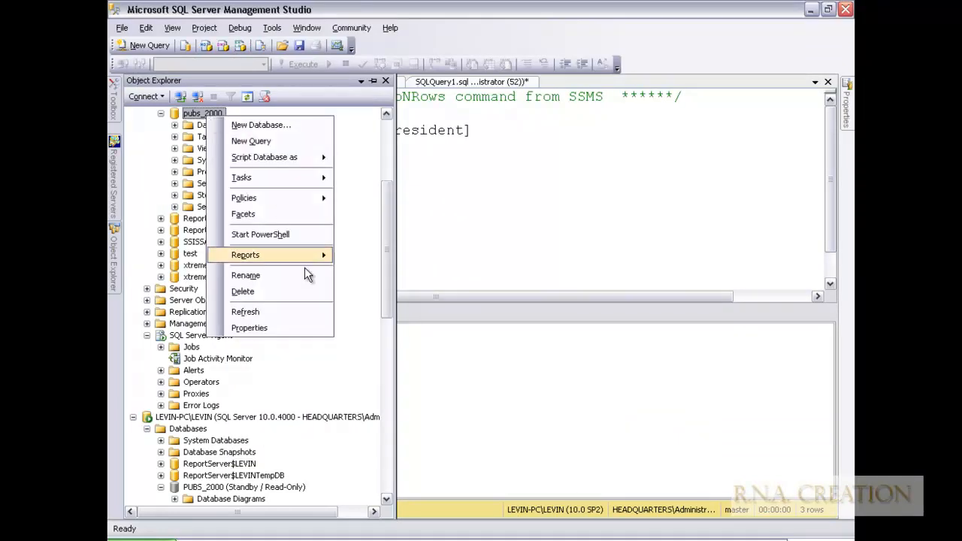
{"action": "left_click", "coordinate": [275, 328]}
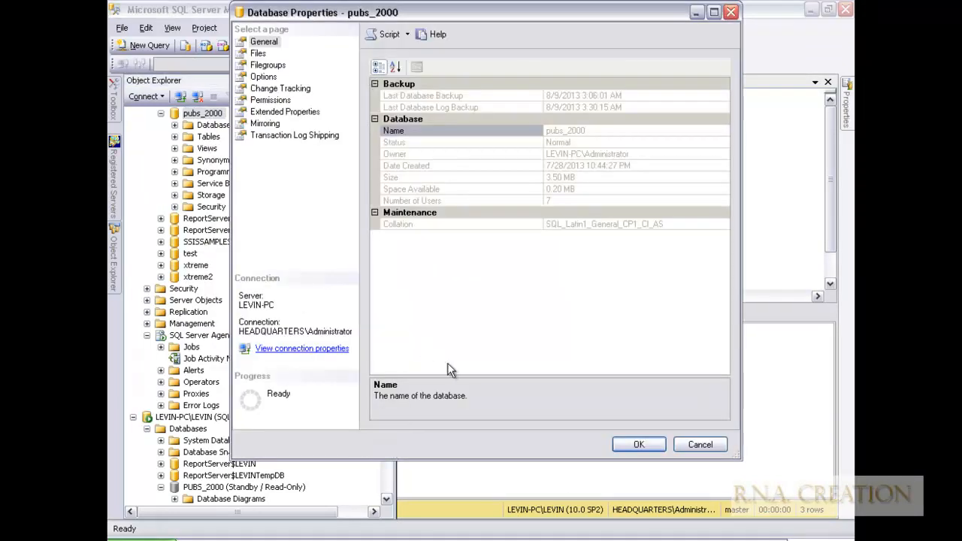
{"action": "left_click", "coordinate": [277, 136]}
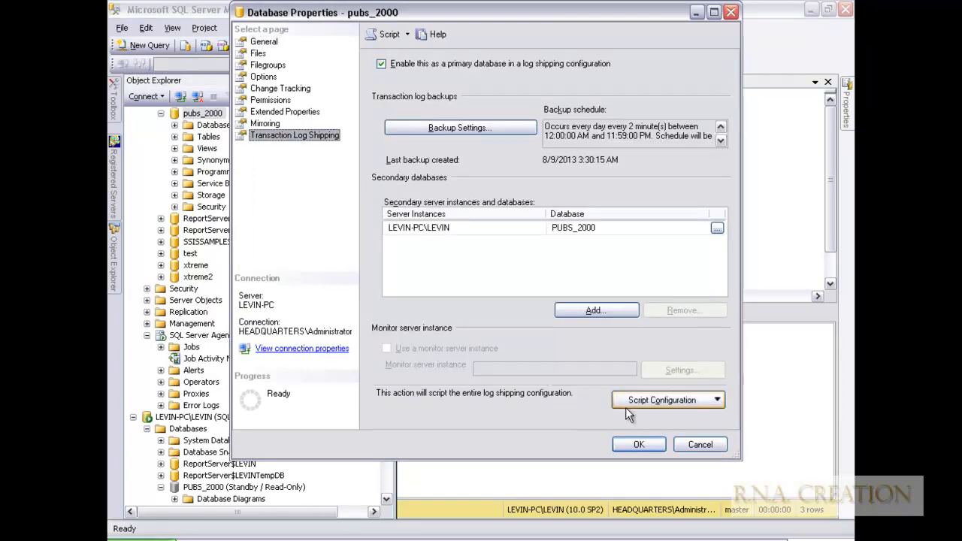
{"action": "left_click", "coordinate": [714, 230]}
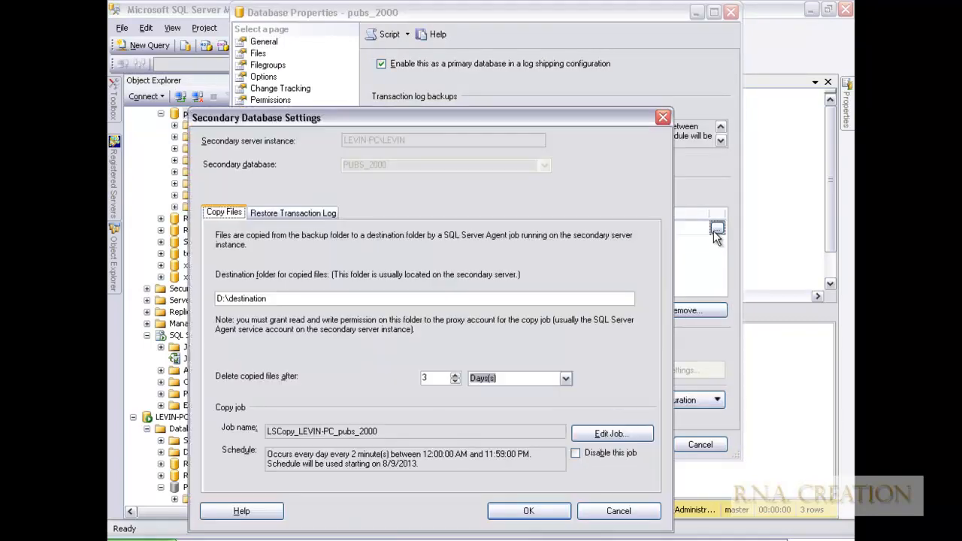
Check the DefaultCopyJobSchedule of the log shipping copy job, then accept and close the secondary settings and database properties.
{"action": "left_click", "coordinate": [609, 435]}
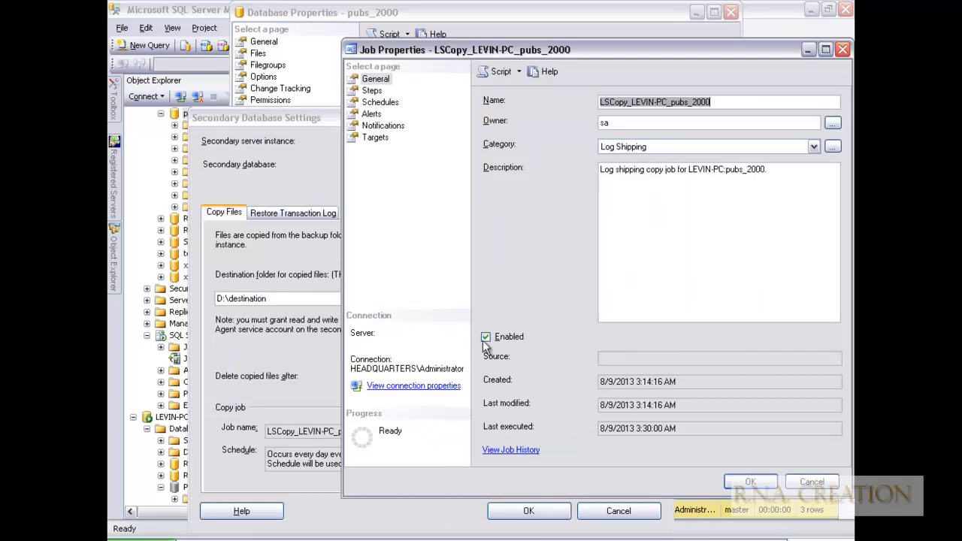
{"action": "left_click", "coordinate": [376, 103]}
{"action": "left_click", "coordinate": [686, 449]}
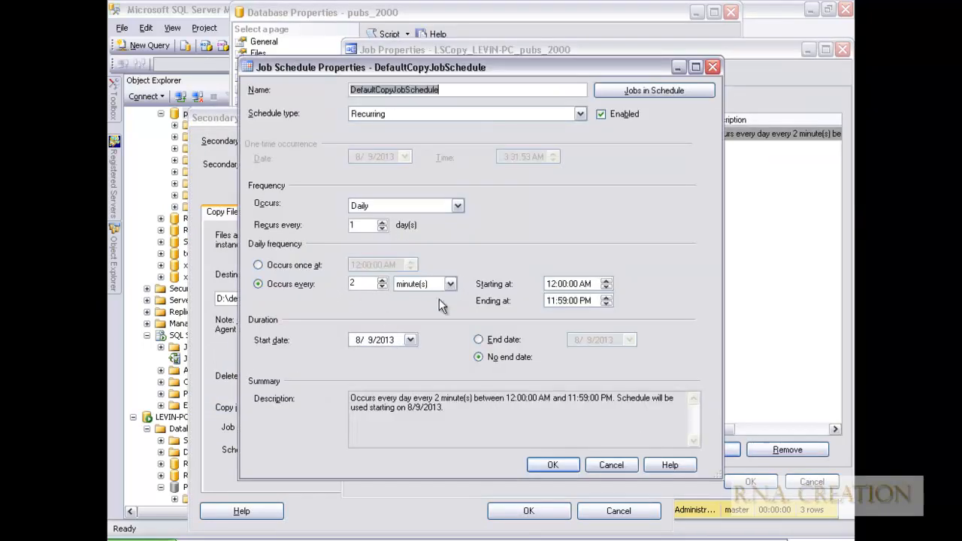
{"action": "left_click", "coordinate": [553, 465]}
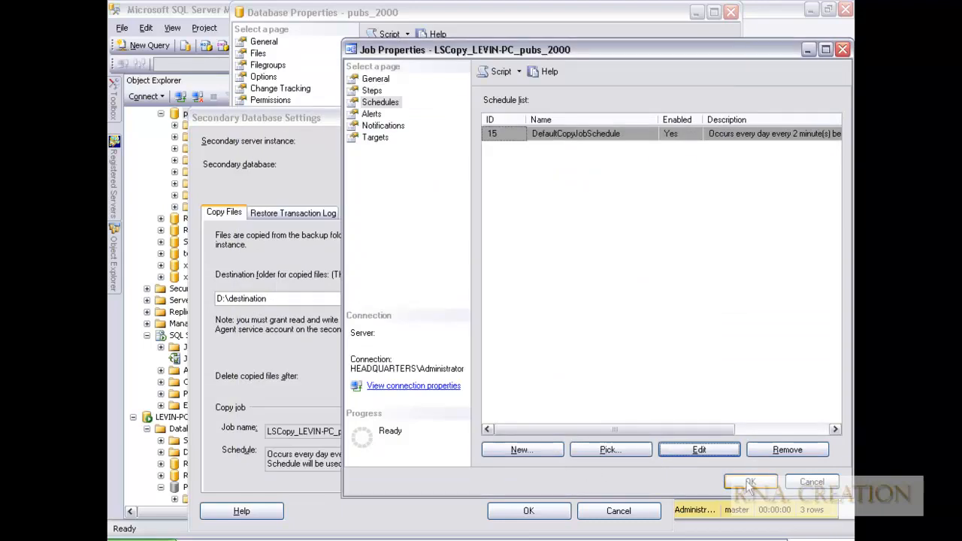
{"action": "left_click", "coordinate": [749, 482]}
{"action": "left_click", "coordinate": [542, 515]}
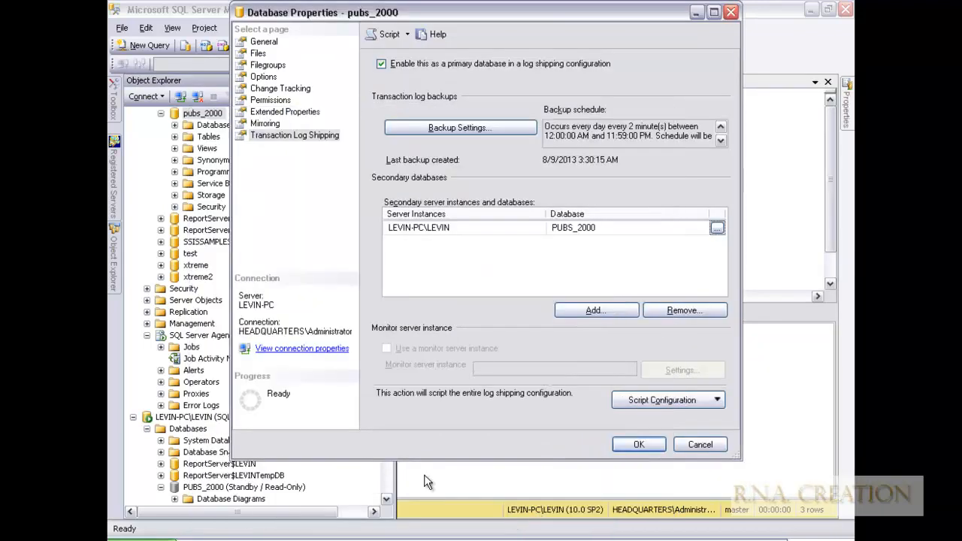
{"action": "left_click", "coordinate": [631, 447]}
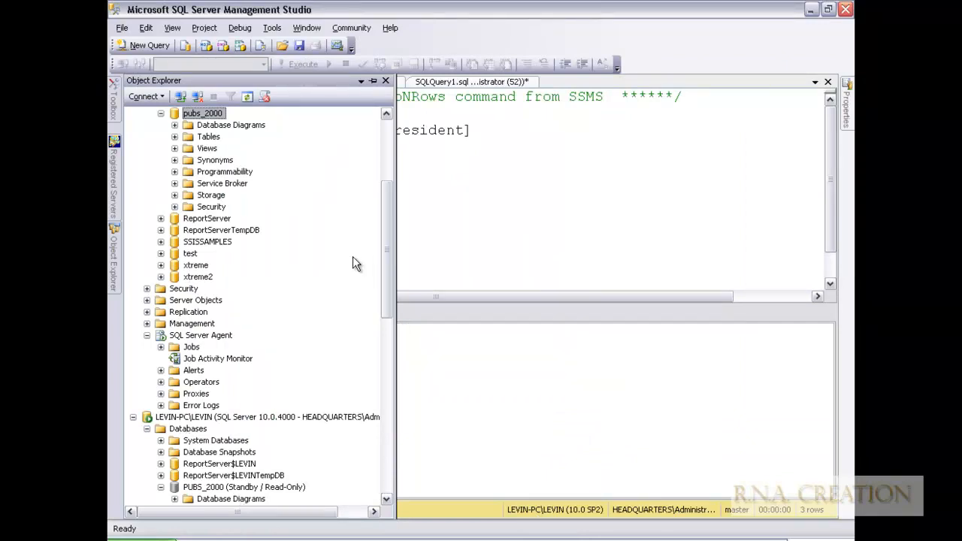
Select the top 1000 rows of the dbo.president table in the secondary server's standby PUBS_2000 database.
{"action": "left_click_drag", "start_coordinate": [385, 245], "coordinate": [387, 321]}
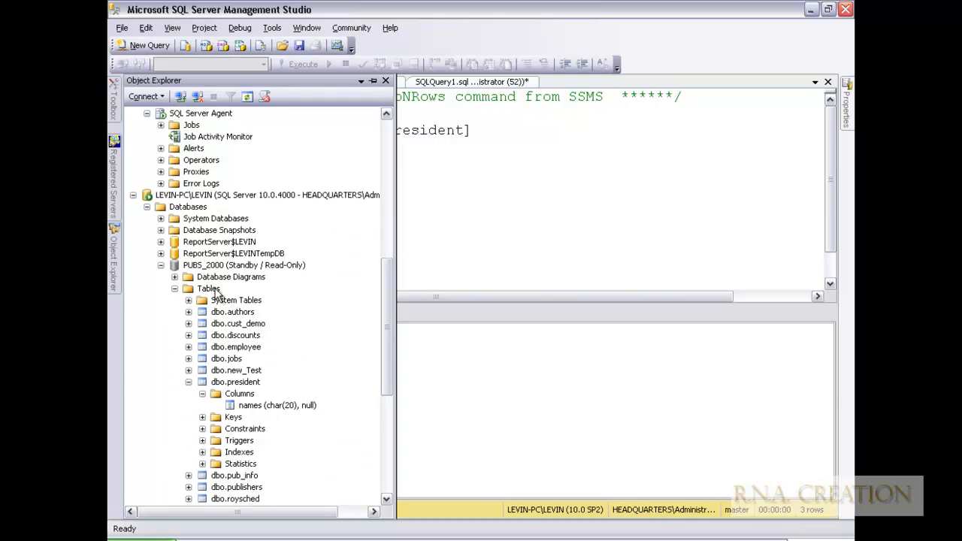
{"action": "left_click", "coordinate": [189, 382]}
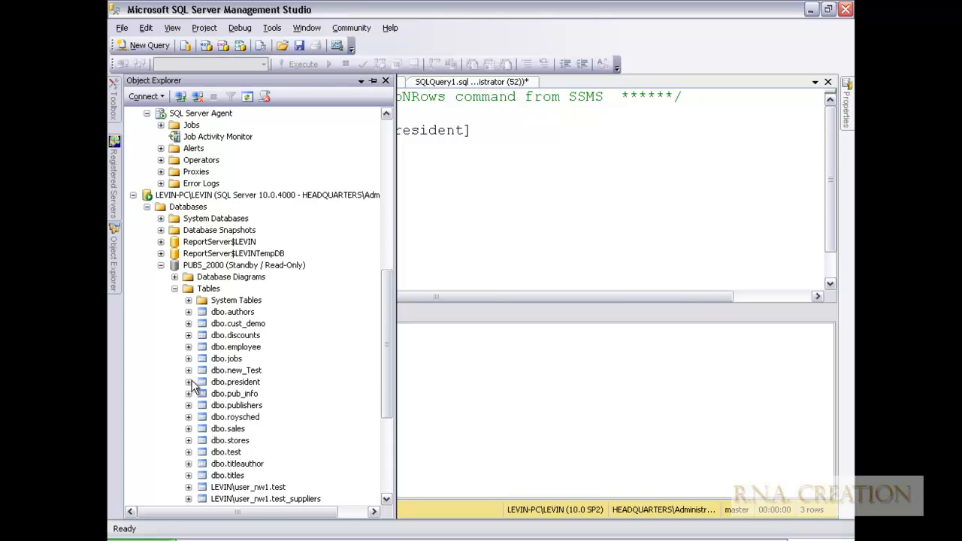
{"action": "left_click", "coordinate": [188, 382]}
{"action": "left_click", "coordinate": [229, 384]}
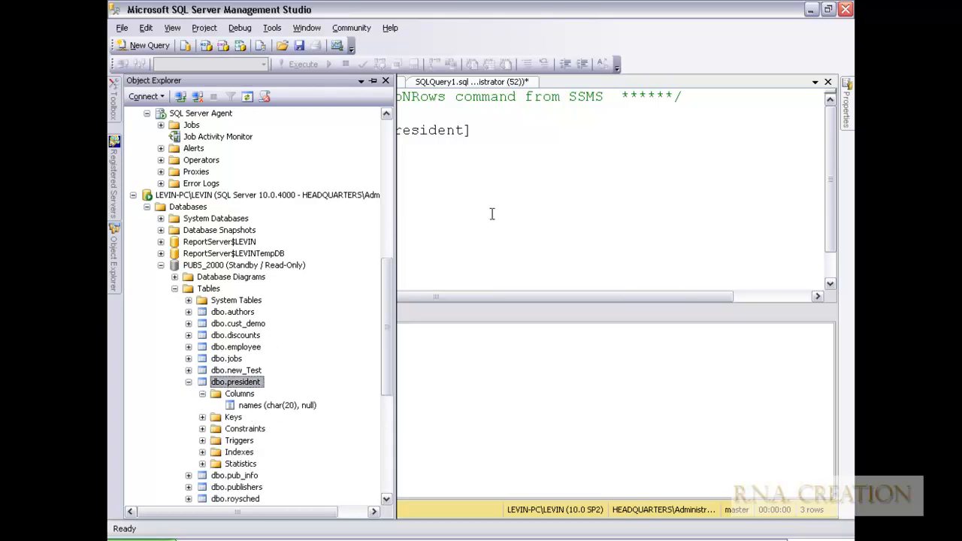
{"action": "right_click", "coordinate": [235, 383]}
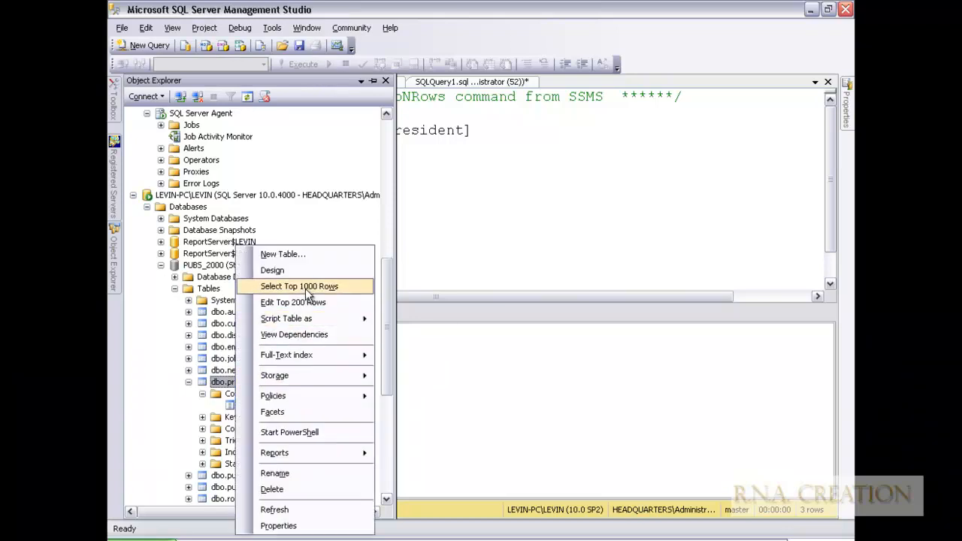
{"action": "left_click", "coordinate": [308, 289]}
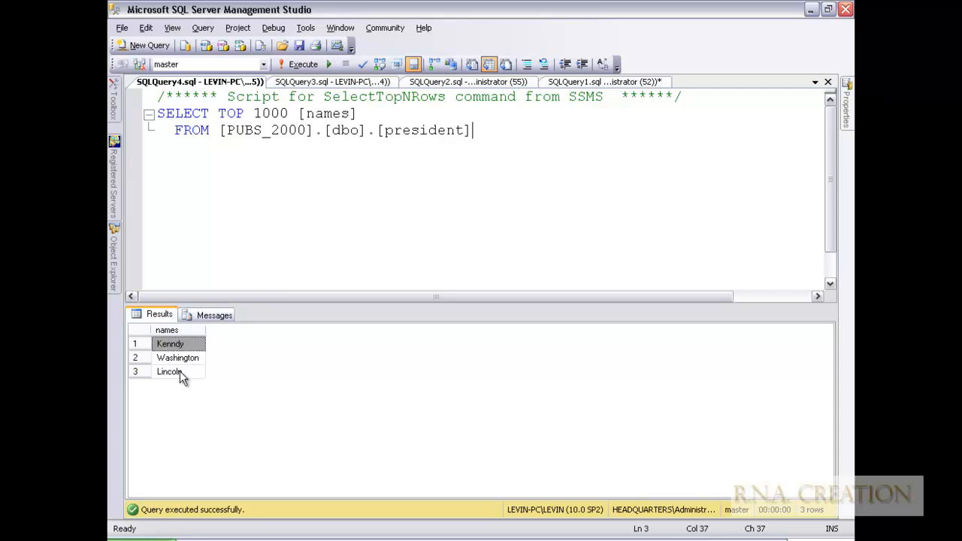
Examine the last run outcomes of the log shipping jobs in the secondary server's Job Activity Monitor, then close it.
{"action": "left_click", "coordinate": [114, 259]}
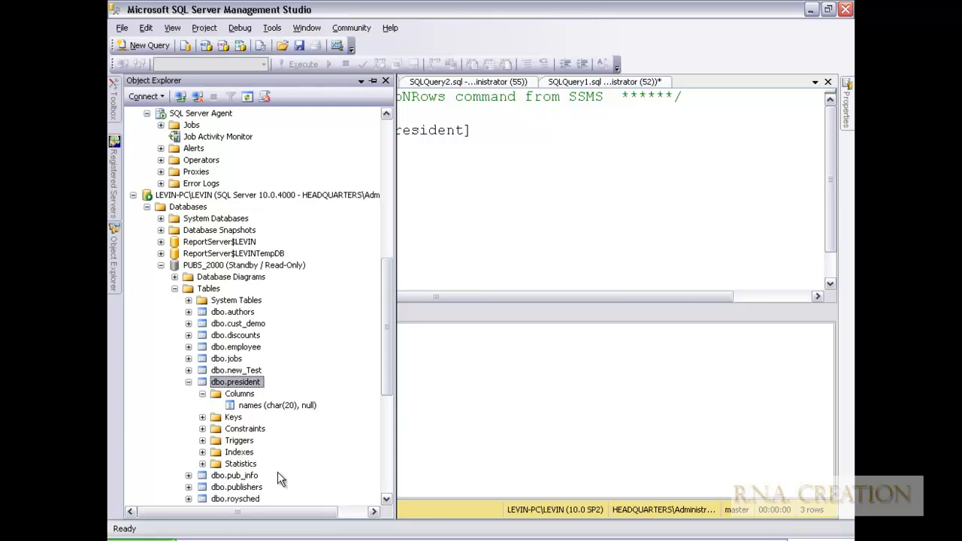
{"action": "left_click_drag", "start_coordinate": [383, 355], "coordinate": [400, 458]}
{"action": "double_click", "coordinate": [238, 454]}
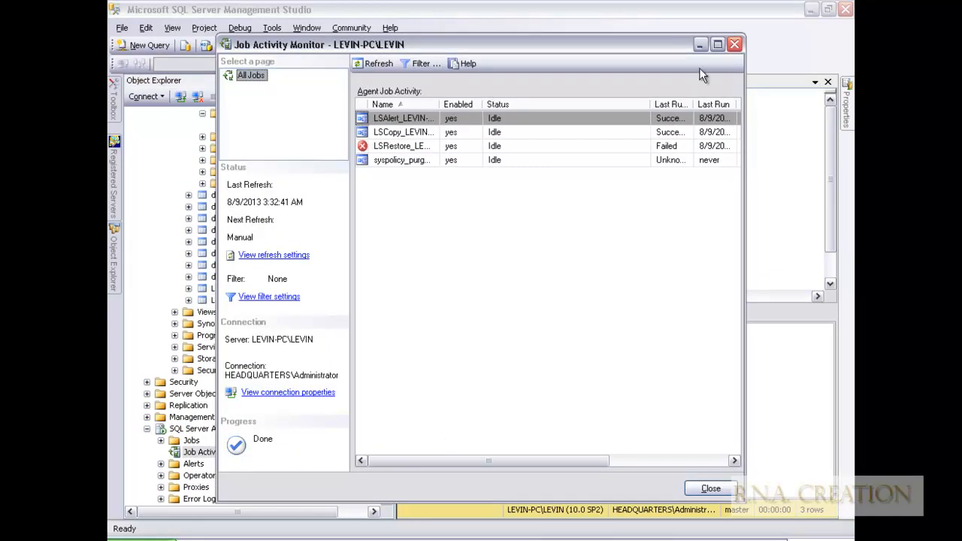
{"action": "left_click", "coordinate": [718, 45]}
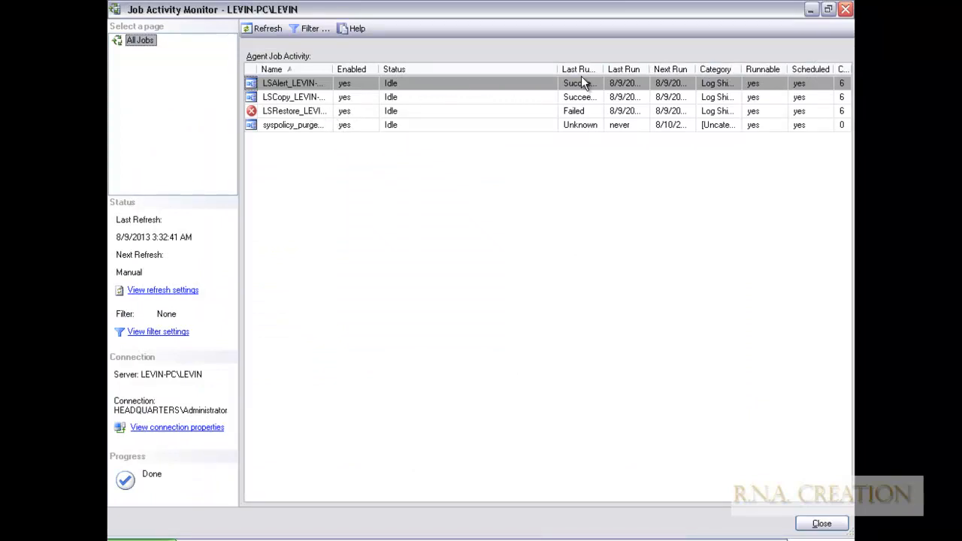
{"action": "left_click", "coordinate": [589, 100]}
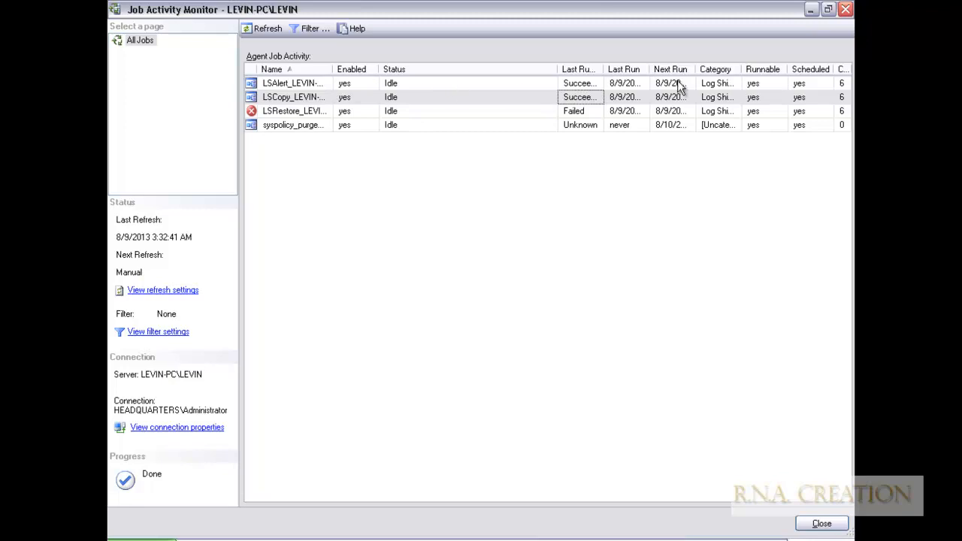
{"action": "left_click", "coordinate": [844, 9]}
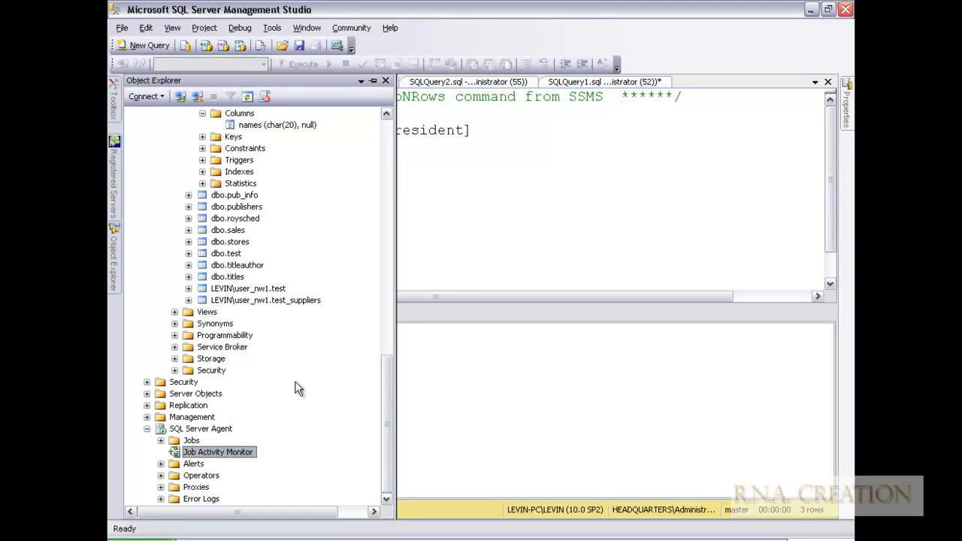
{"action": "left_click_drag", "start_coordinate": [390, 382], "coordinate": [391, 222]}
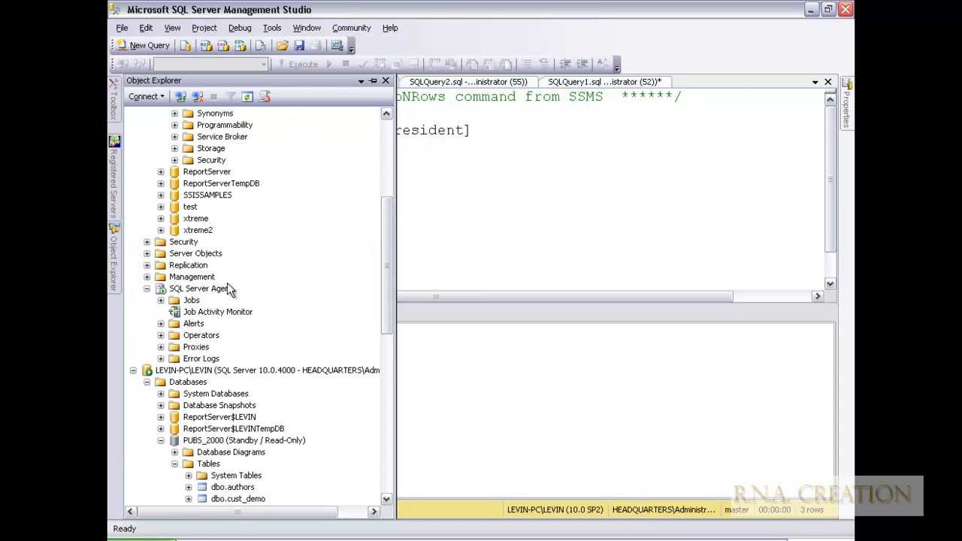
Review the primary server's Job Activity Monitor and the properties of its log shipping alert job, then close both.
{"action": "right_click", "coordinate": [194, 311]}
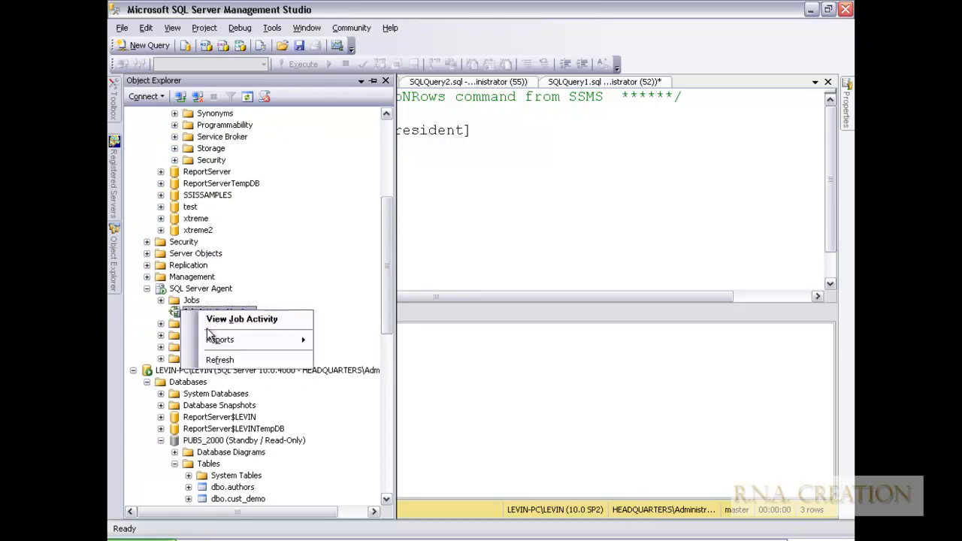
{"action": "left_click", "coordinate": [201, 318]}
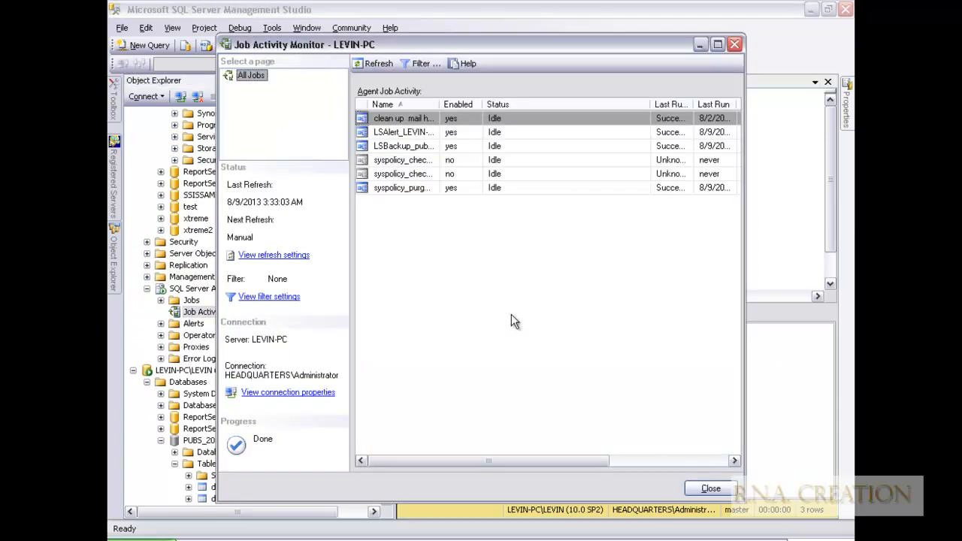
{"action": "left_click", "coordinate": [717, 45]}
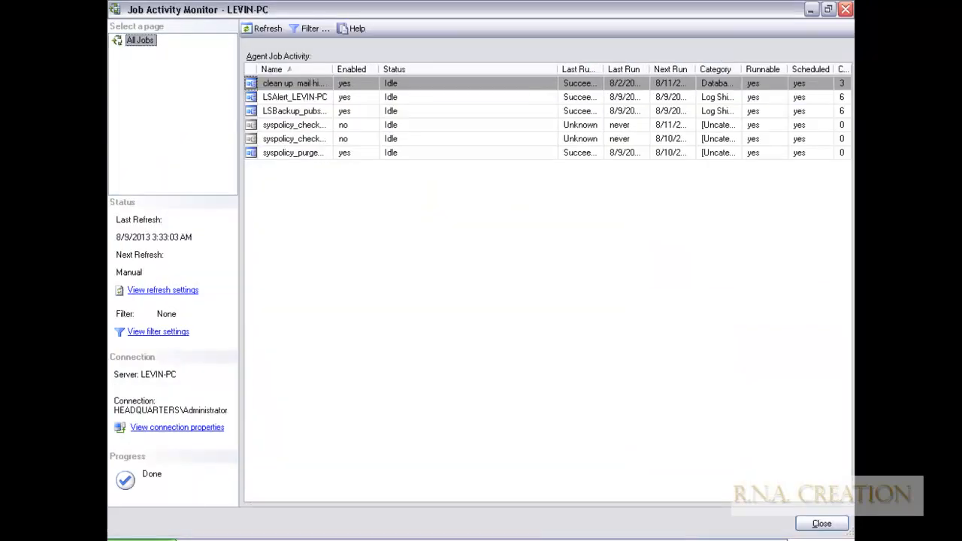
{"action": "double_click", "coordinate": [576, 97]}
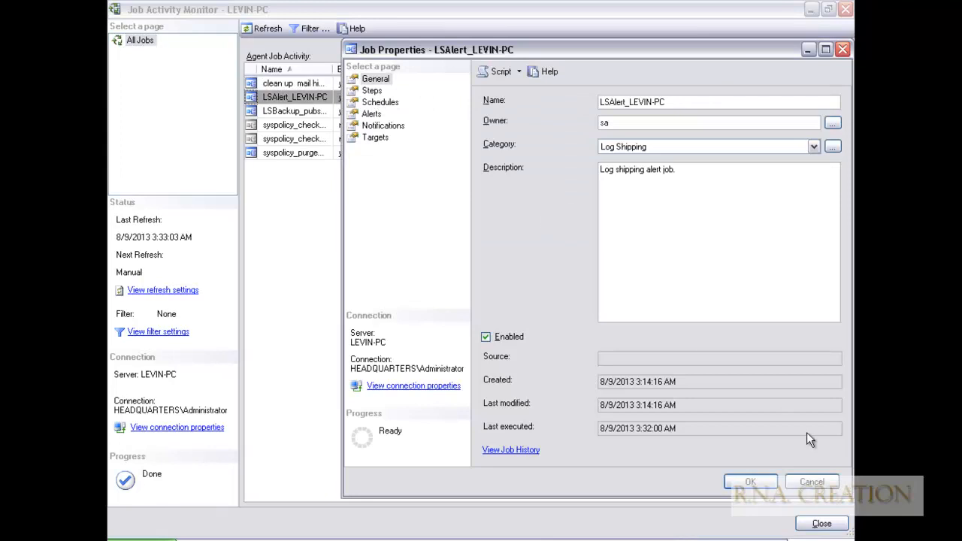
{"action": "left_click", "coordinate": [814, 526]}
{"action": "left_click", "coordinate": [803, 482]}
{"action": "left_click", "coordinate": [845, 9]}
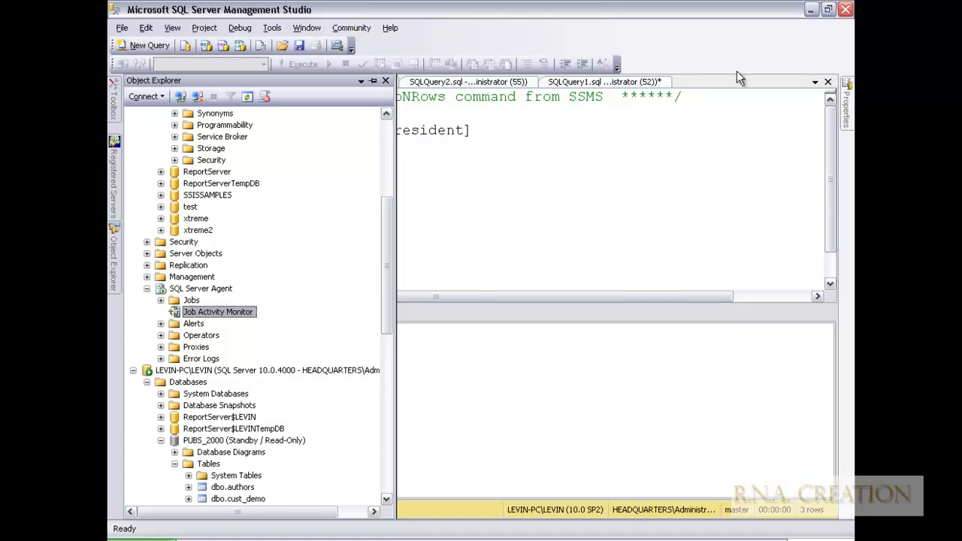
View the primary server's SQL Server Agent job history and inspect entries of the LSBackup_pubs_2000 and log shipping alert jobs.
{"action": "left_click_drag", "start_coordinate": [386, 257], "coordinate": [399, 293]}
{"action": "right_click", "coordinate": [192, 231]}
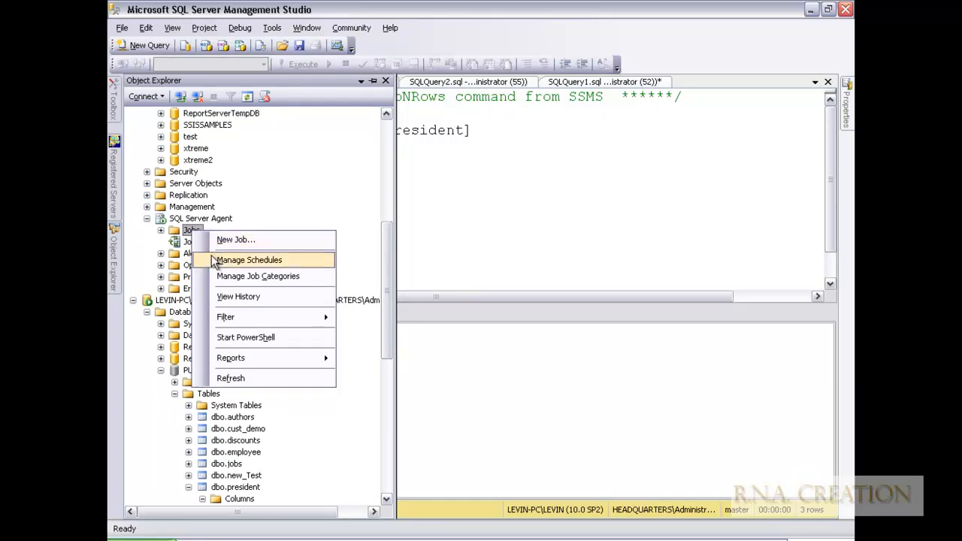
{"action": "left_click", "coordinate": [220, 297]}
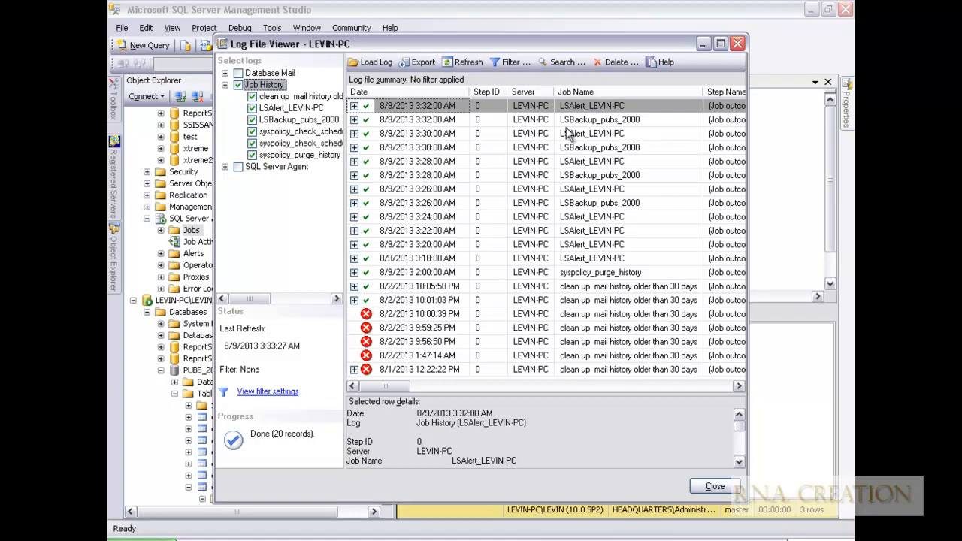
{"action": "left_click", "coordinate": [722, 46]}
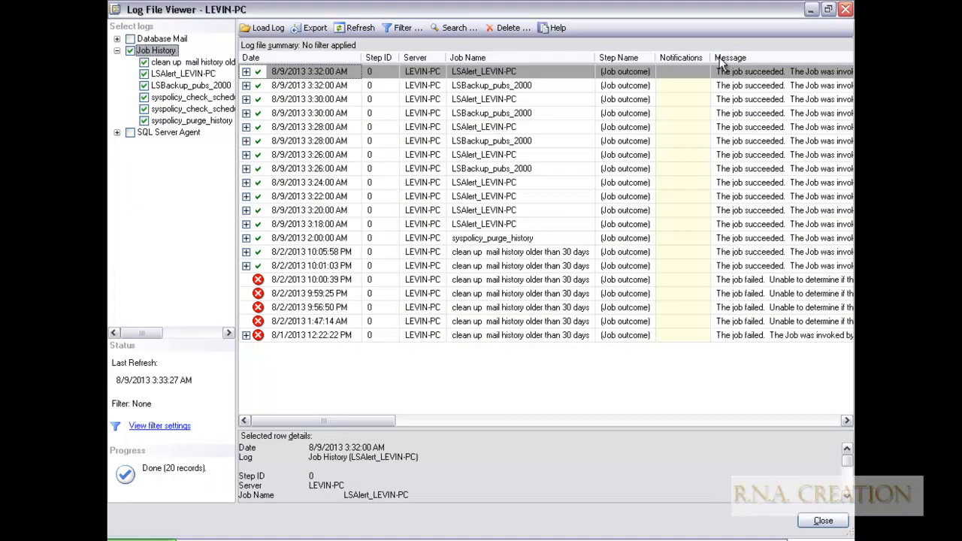
{"action": "left_click", "coordinate": [466, 113]}
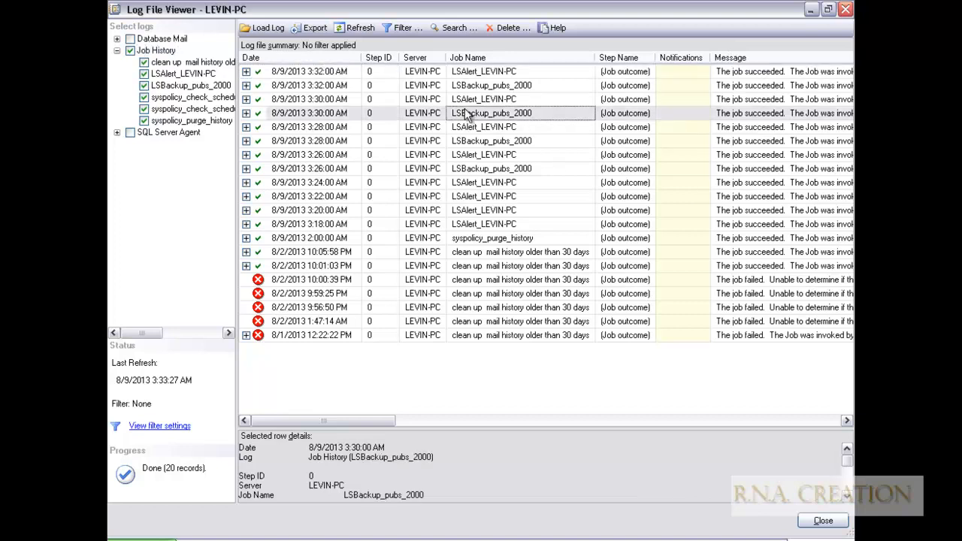
{"action": "left_click", "coordinate": [482, 183]}
{"action": "left_click", "coordinate": [480, 214]}
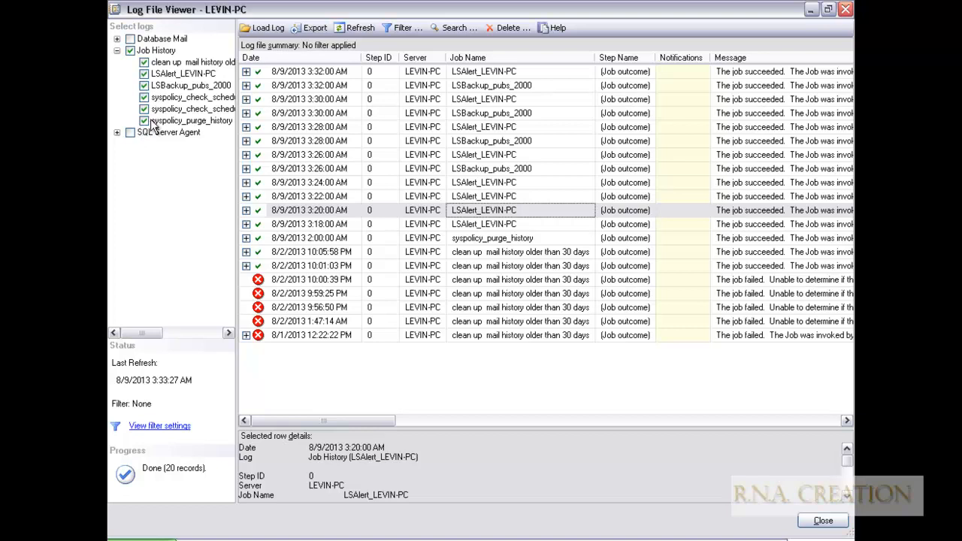
Limit the displayed job history to the mail history cleanup job, include all other jobs again, and close the log viewer.
{"action": "left_click", "coordinate": [158, 51]}
{"action": "left_click", "coordinate": [146, 63]}
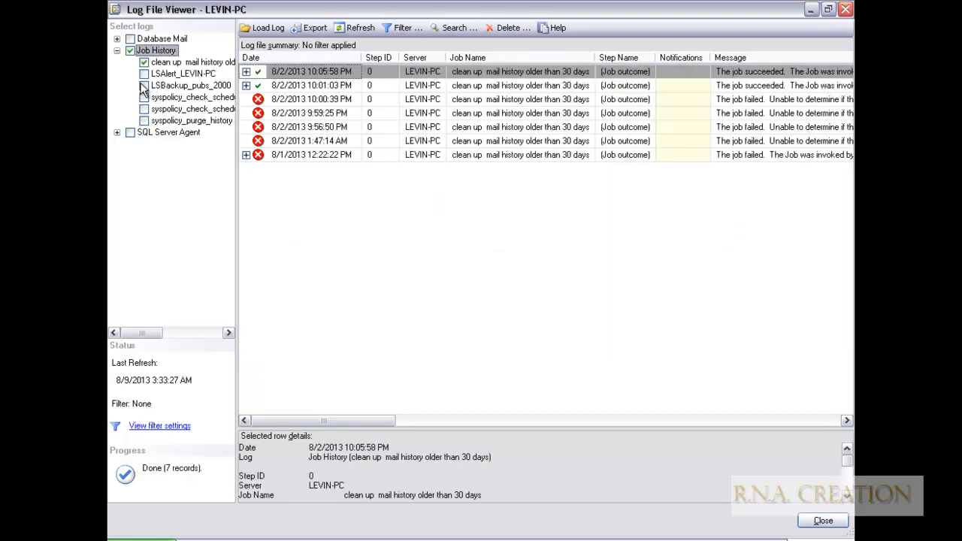
{"action": "left_click", "coordinate": [144, 74]}
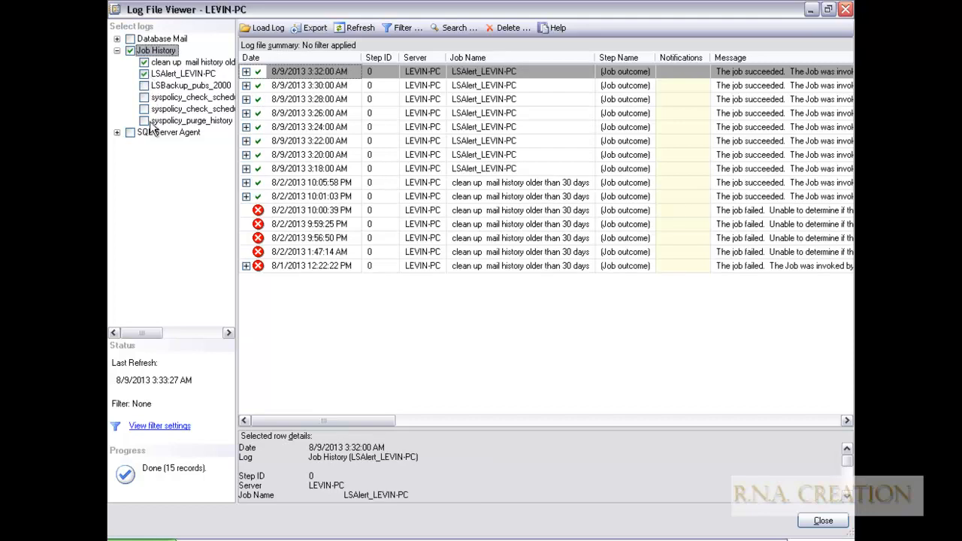
{"action": "left_click", "coordinate": [144, 121]}
{"action": "left_click", "coordinate": [144, 109]}
{"action": "left_click", "coordinate": [144, 97]}
{"action": "left_click", "coordinate": [143, 85]}
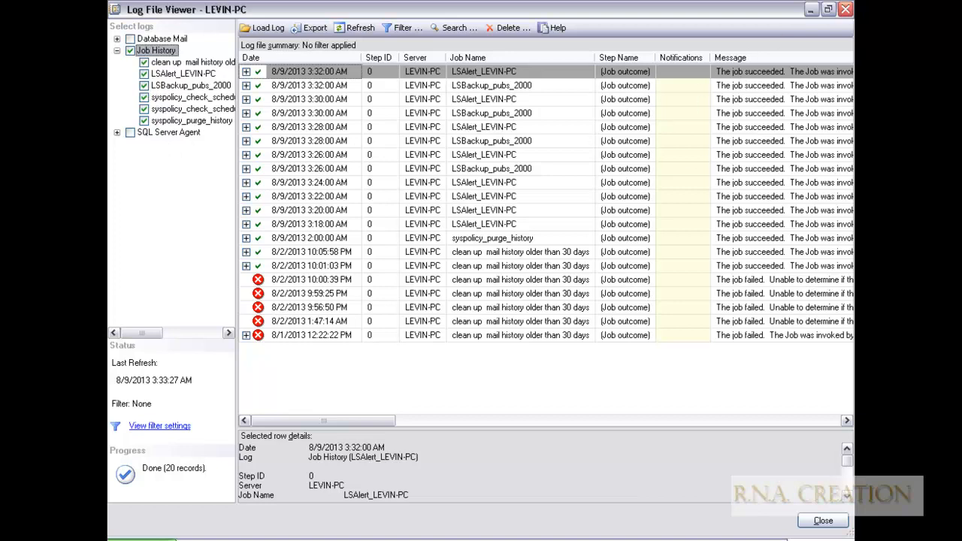
{"action": "left_click", "coordinate": [846, 9]}
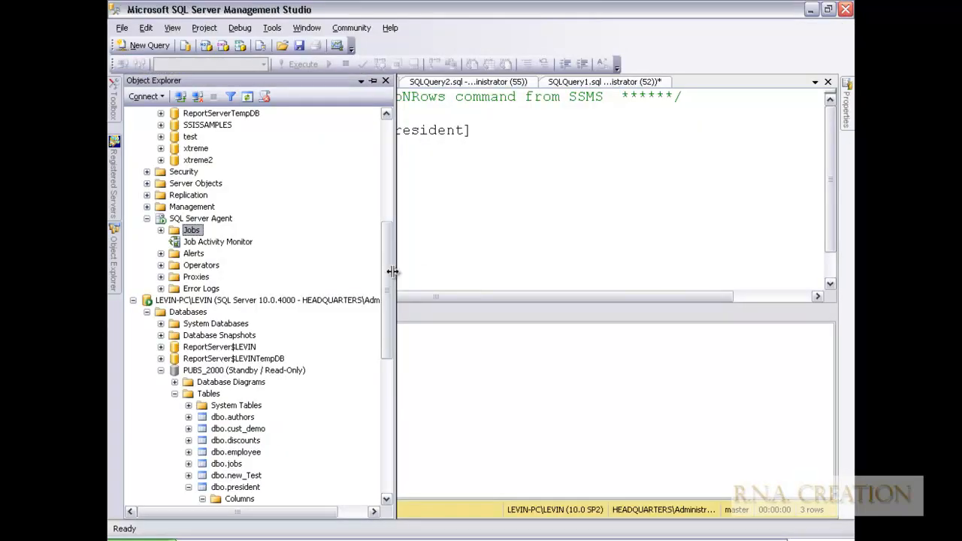
Examine the secondary server's job history for the log shipping alert, copy and restore jobs, then close the log viewer.
{"action": "left_click_drag", "start_coordinate": [387, 267], "coordinate": [390, 420]}
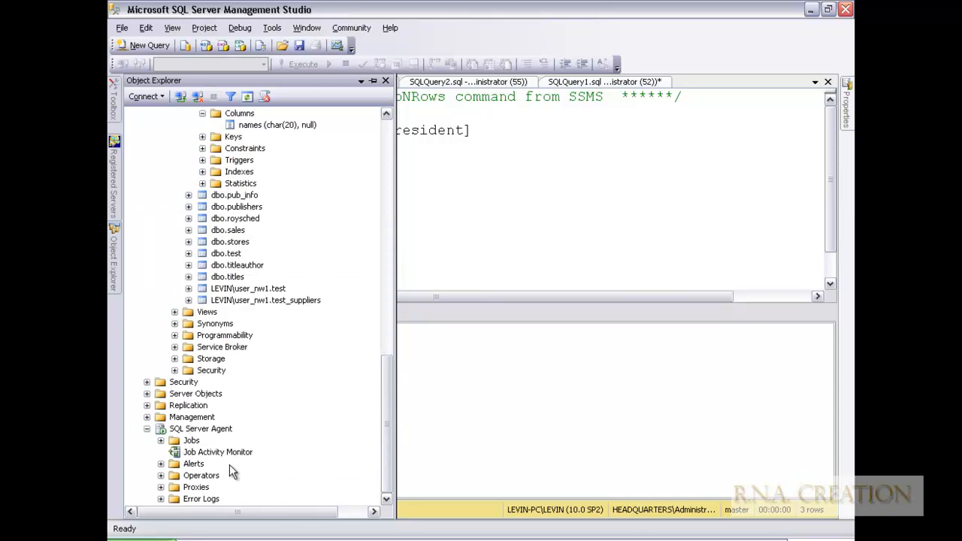
{"action": "right_click", "coordinate": [191, 444]}
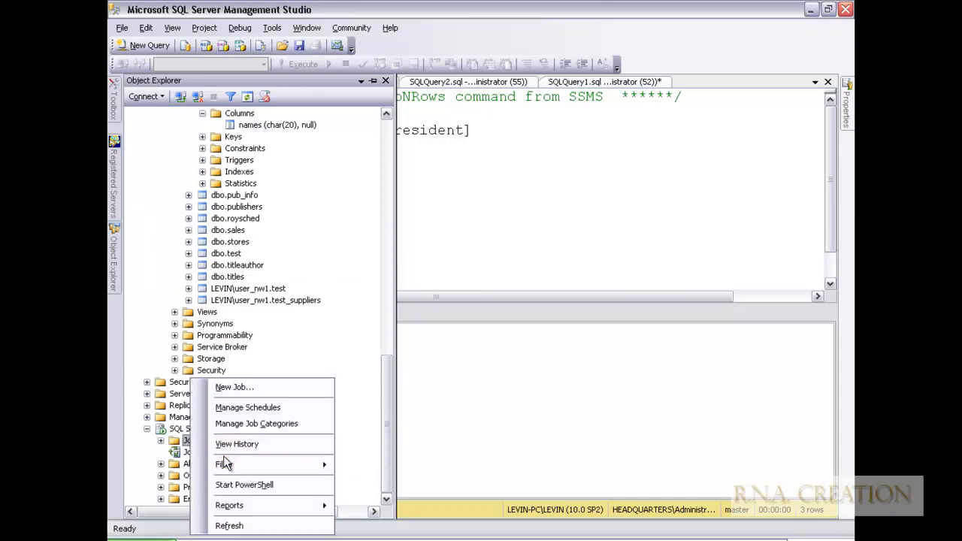
{"action": "left_click", "coordinate": [225, 443]}
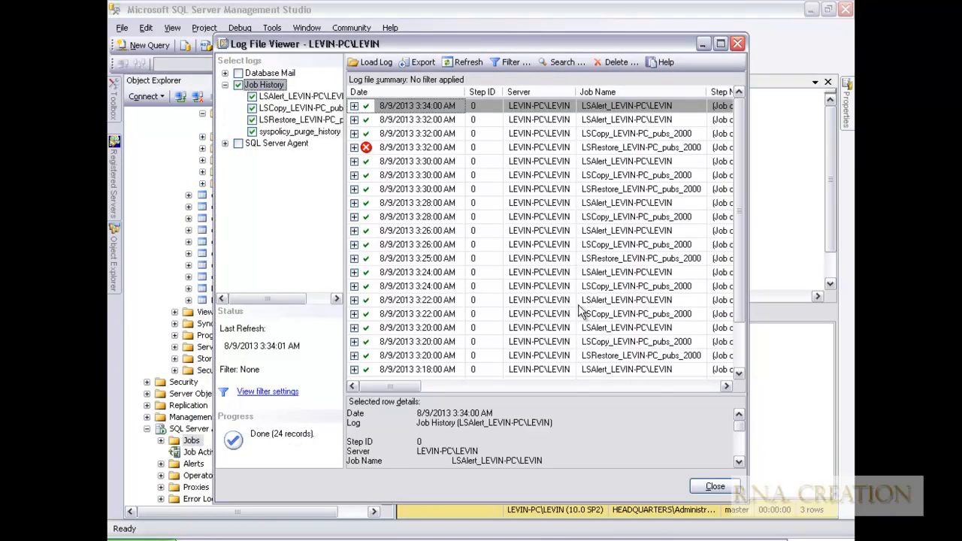
{"action": "mouse_move", "coordinate": [741, 139]}
{"action": "left_mouse_down"}
{"action": "mouse_move", "coordinate": [741, 239]}
{"action": "mouse_move", "coordinate": [740, 121]}
{"action": "left_mouse_up"}
{"action": "left_click", "coordinate": [737, 43]}
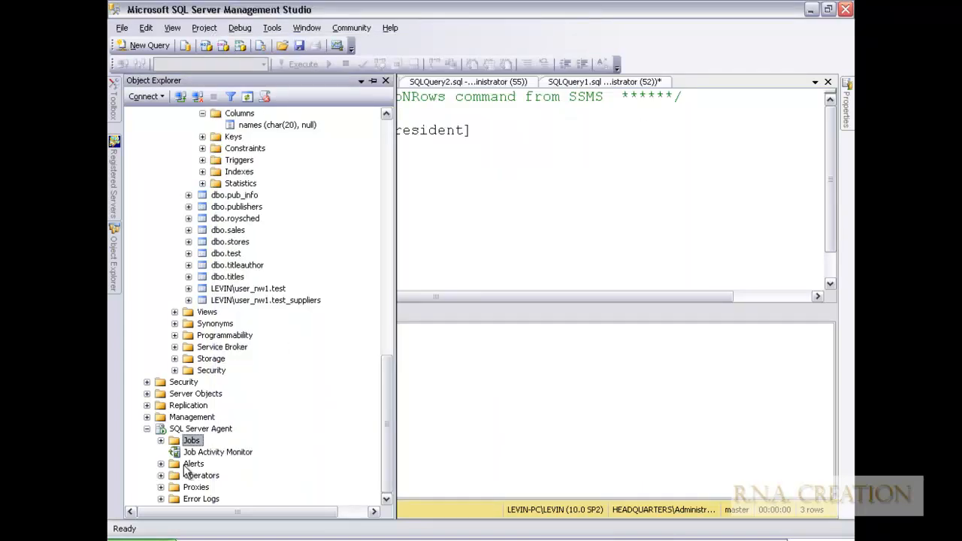
Check the secondary server's job activity for the log shipping copy and restore jobs, reopen the monitor to recheck their status, then close it.
{"action": "right_click", "coordinate": [204, 452]}
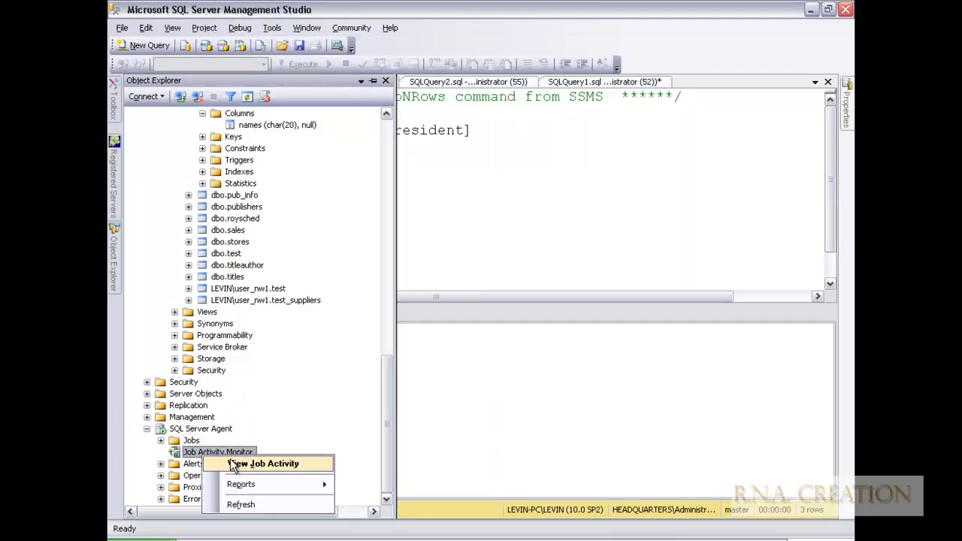
{"action": "left_click", "coordinate": [232, 464]}
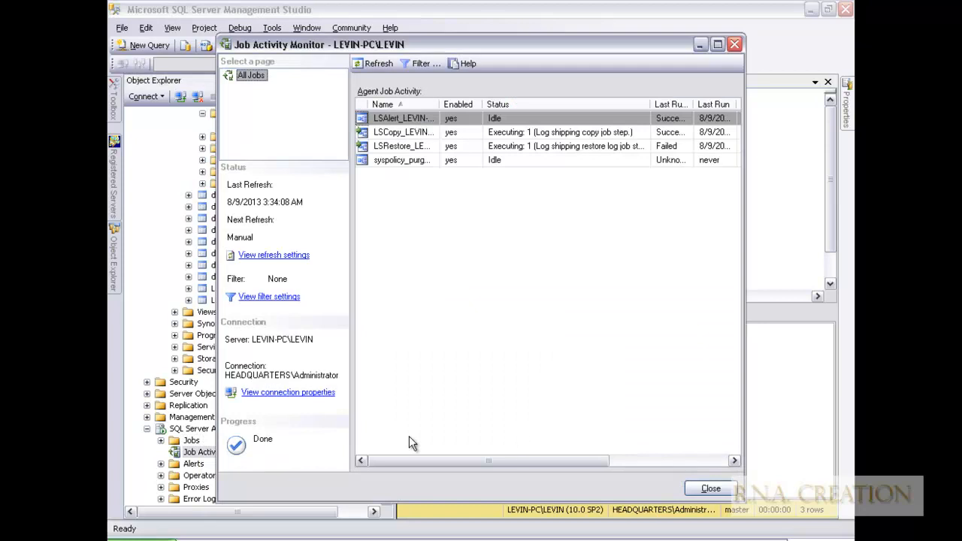
{"action": "left_click", "coordinate": [736, 44]}
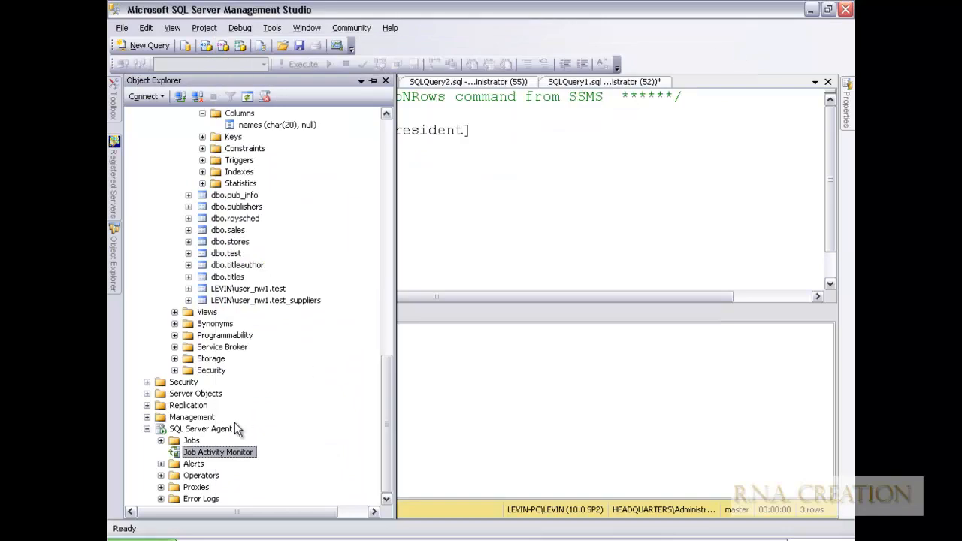
{"action": "right_click", "coordinate": [223, 451]}
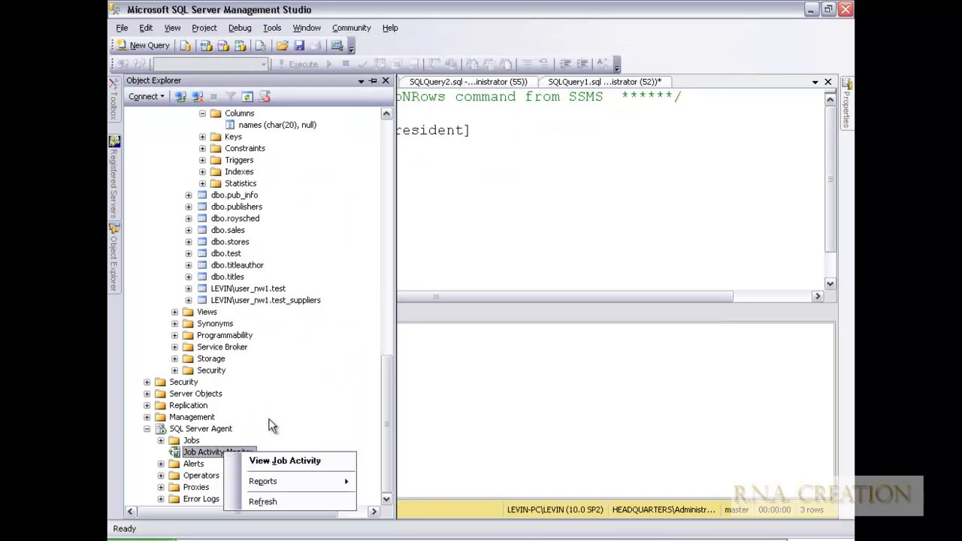
{"action": "left_click", "coordinate": [199, 455]}
{"action": "right_click", "coordinate": [203, 453]}
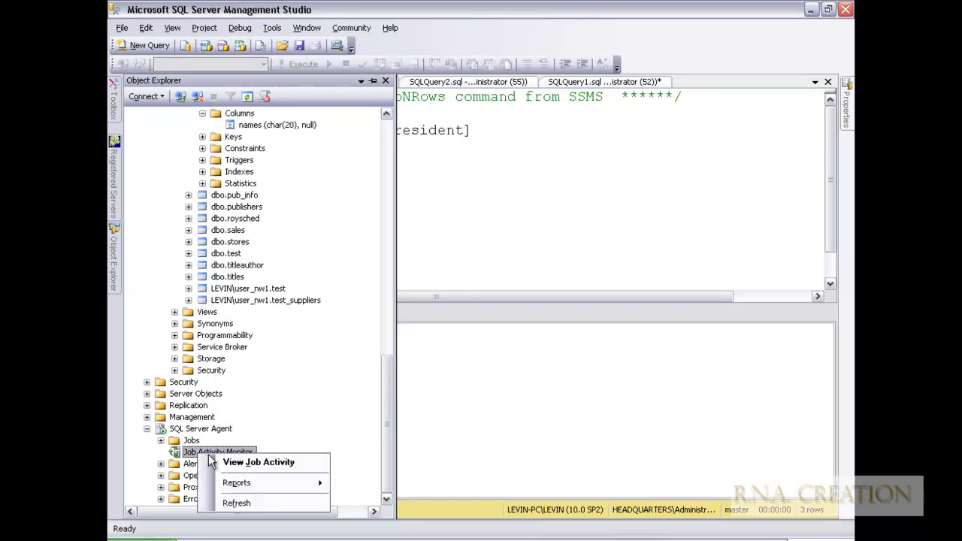
{"action": "left_click", "coordinate": [224, 461]}
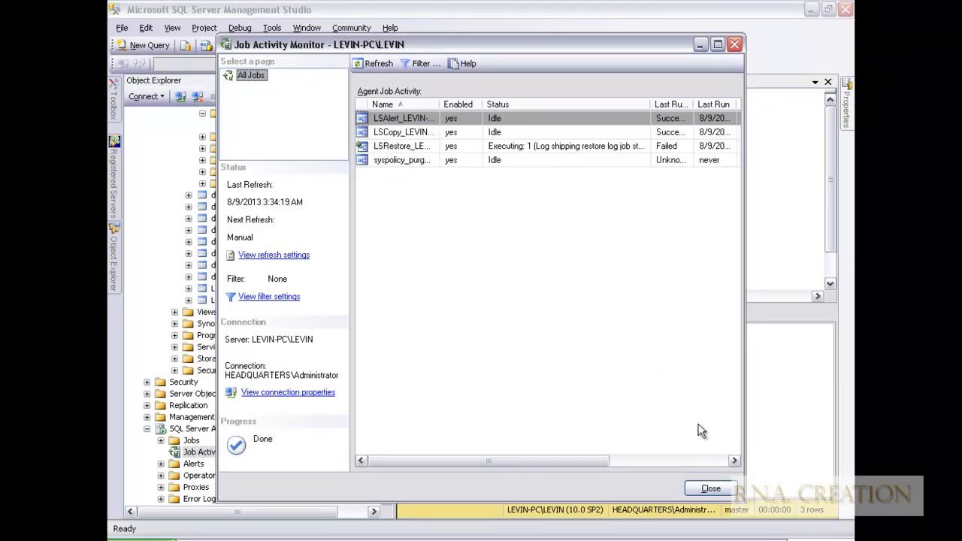
{"action": "left_click", "coordinate": [711, 488]}
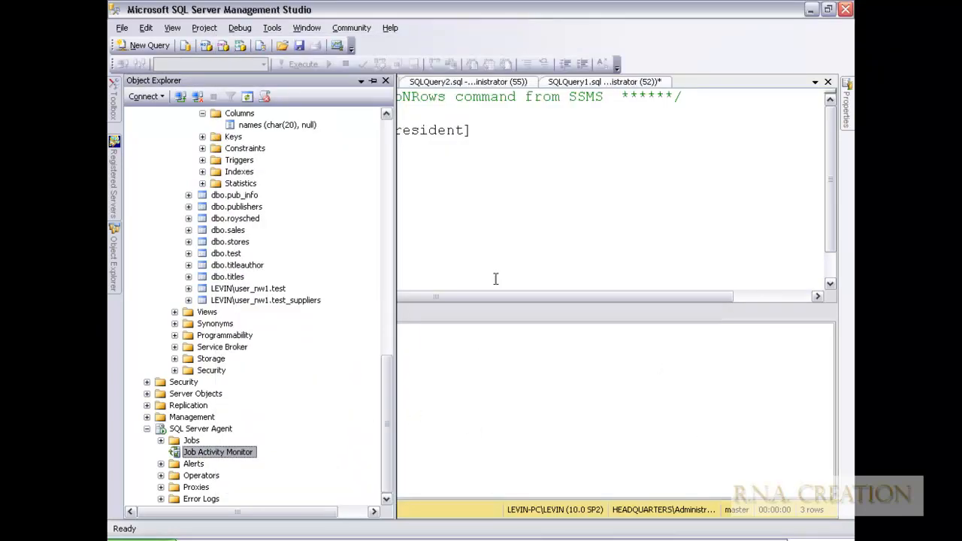
{"action": "left_click", "coordinate": [529, 189]}
{"action": "left_click_drag", "start_coordinate": [389, 361], "coordinate": [389, 132]}
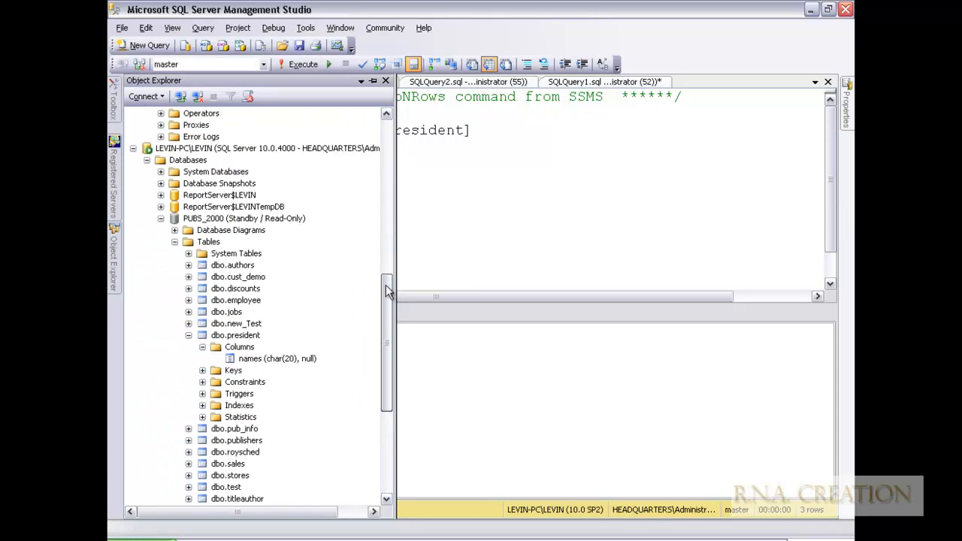
{"action": "left_click_drag", "start_coordinate": [388, 290], "coordinate": [384, 342]}
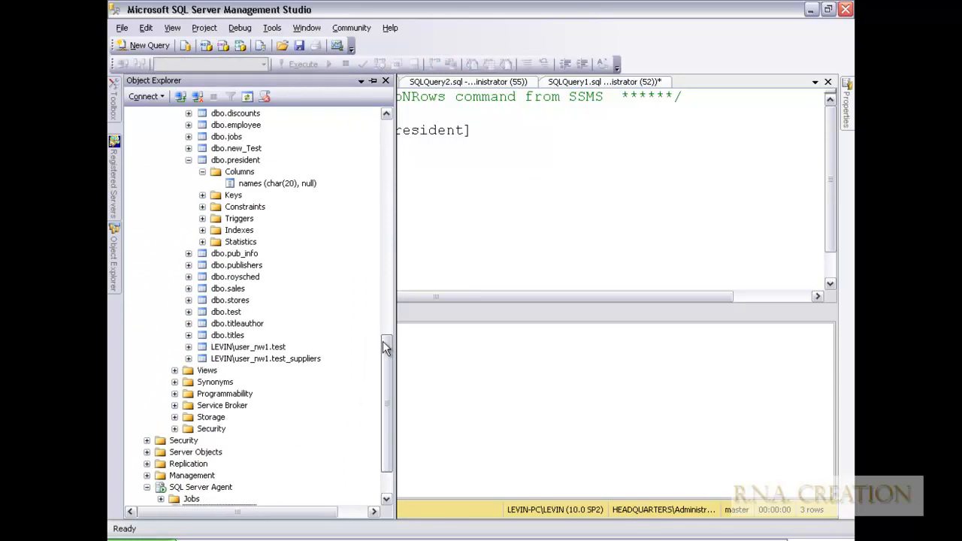
{"action": "left_click_drag", "start_coordinate": [382, 341], "coordinate": [392, 128]}
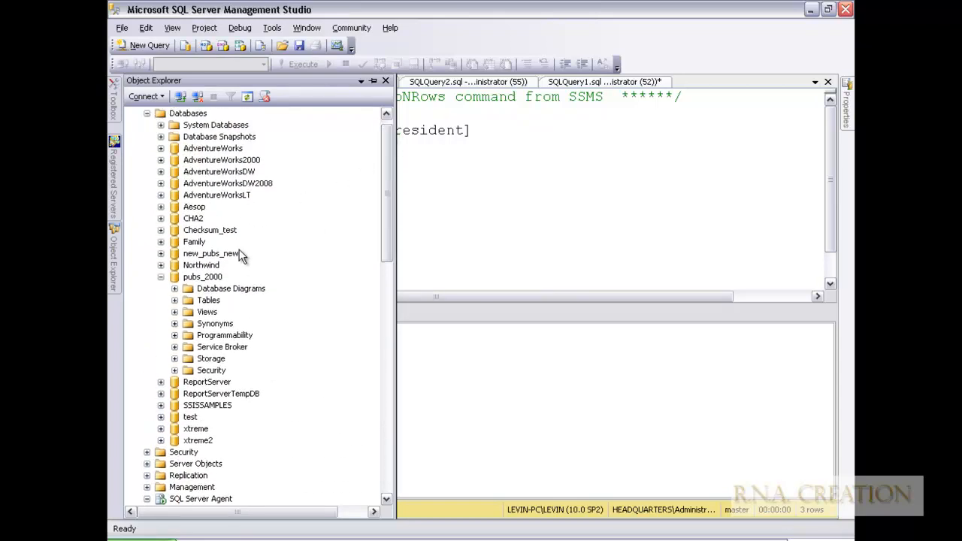
{"action": "left_click", "coordinate": [218, 284]}
{"action": "left_click", "coordinate": [494, 191]}
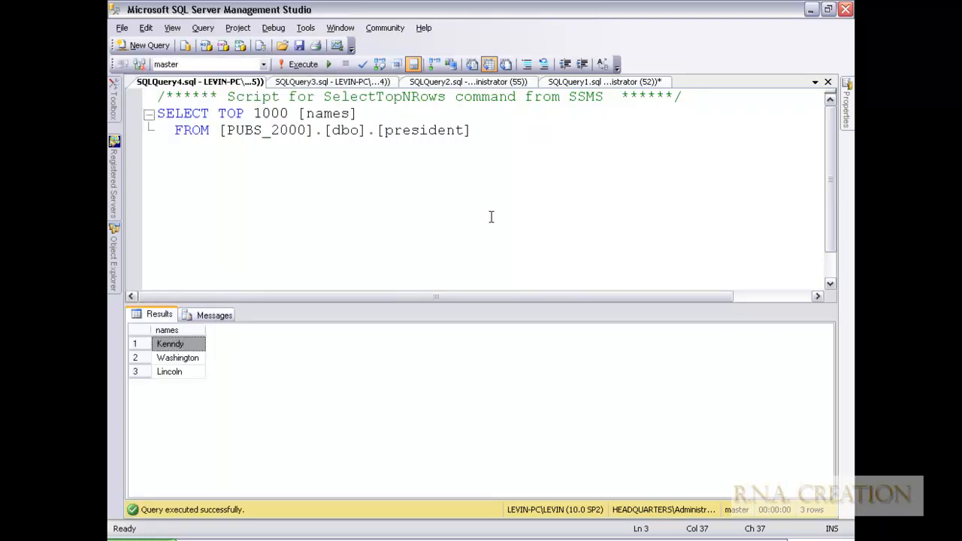
In the SQLQuery1.sql script that creates the president table, copy the 'Lincoln' insert statement and paste it twice below the existing inserts.
{"action": "left_click", "coordinate": [435, 82]}
{"action": "left_click", "coordinate": [593, 82]}
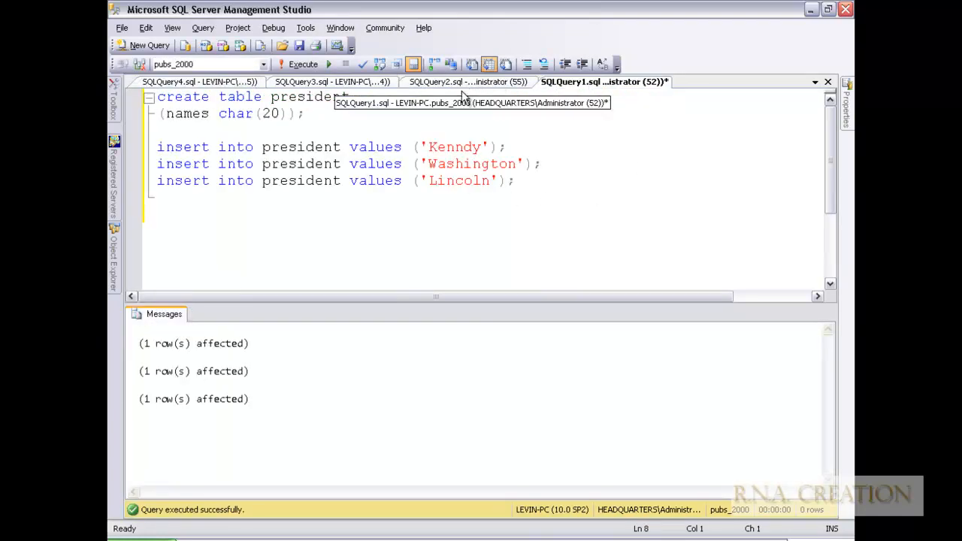
{"action": "left_click", "coordinate": [539, 181]}
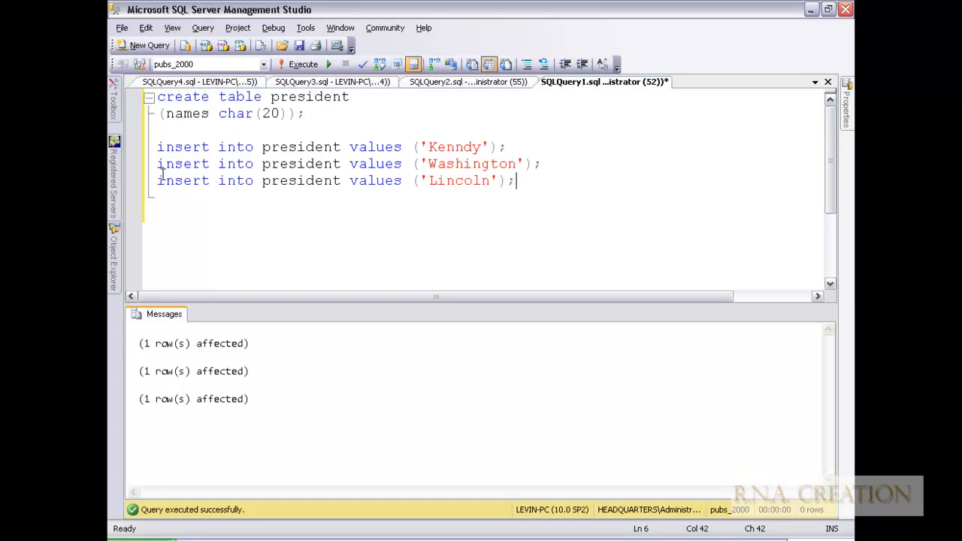
{"action": "left_click_drag", "start_coordinate": [159, 181], "coordinate": [539, 182]}
{"action": "key", "text": "ctrl+c"}
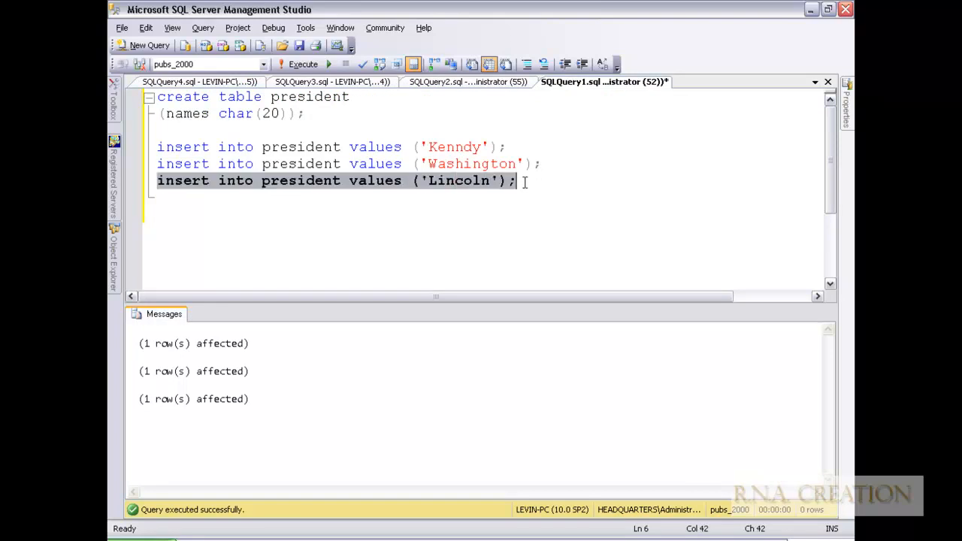
{"action": "left_click", "coordinate": [547, 204]}
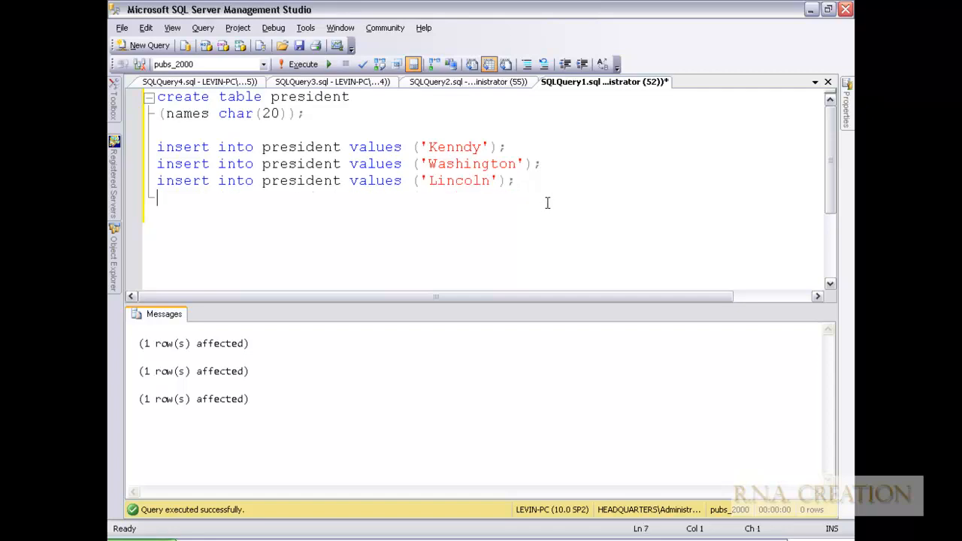
{"action": "key", "text": "Return"}
{"action": "key", "text": "Return"}
{"action": "key", "text": "ctrl+v"}
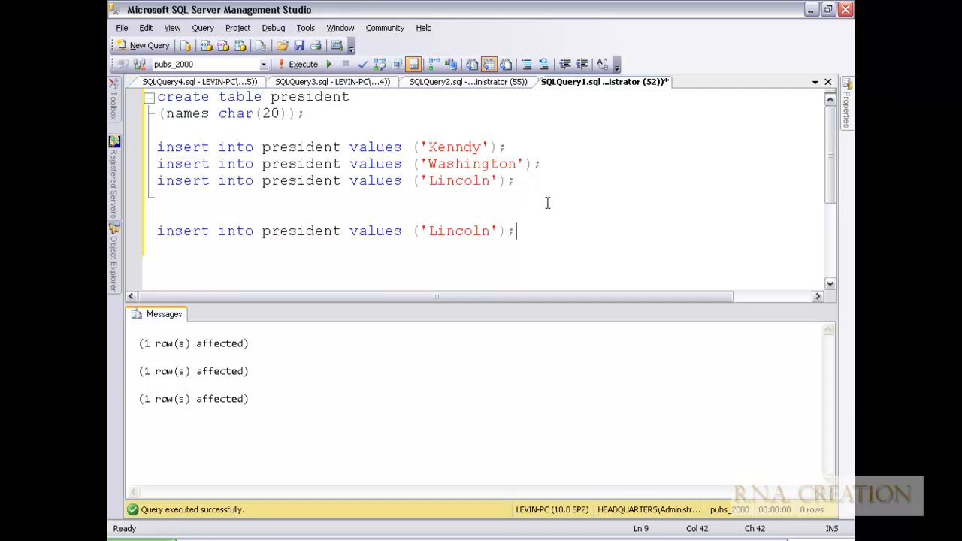
{"action": "key", "text": "ctrl+Return"}
{"action": "key", "text": "ctrl+v"}
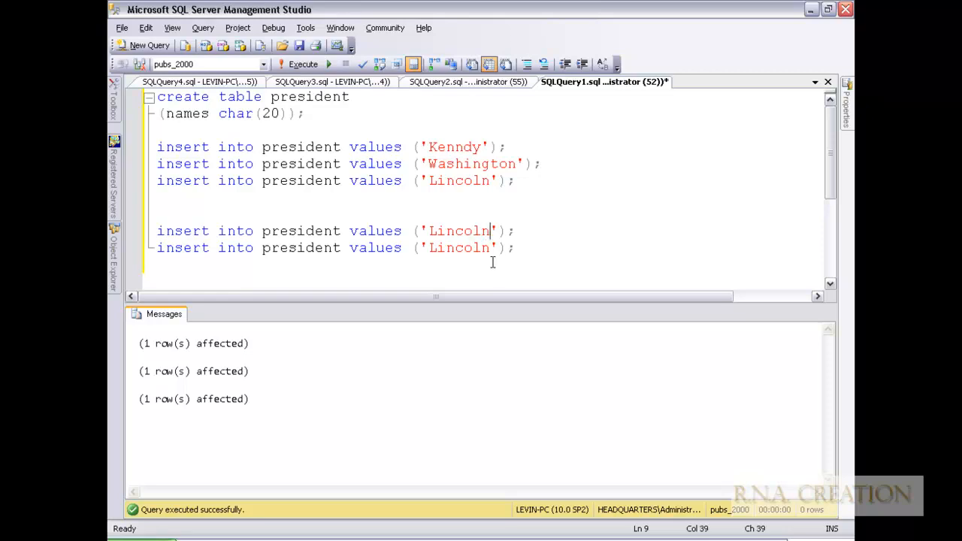
Change the name in the first pasted insert statement to 'Bush'.
{"action": "key", "text": "BackSpace"}
{"action": "key", "text": "BackSpace"}
{"action": "key", "text": "BackSpace"}
{"action": "key", "text": "BackSpace"}
{"action": "key", "text": "BackSpace"}
{"action": "key", "text": "BackSpace"}
{"action": "key", "text": "BackSpace"}
{"action": "type", "text": "Bush"}
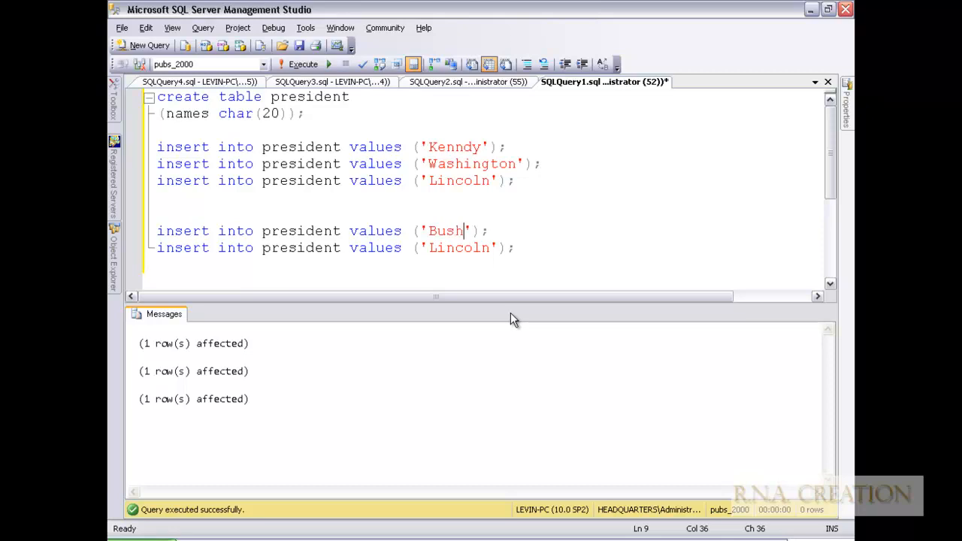
Change the name in the second pasted insert statement to 'Obama' and execute only the two new inserts.
{"action": "left_click", "coordinate": [489, 248]}
{"action": "key", "text": "BackSpace"}
{"action": "key", "text": "BackSpace"}
{"action": "key", "text": "BackSpace"}
{"action": "key", "text": "BackSpace"}
{"action": "key", "text": "BackSpace"}
{"action": "key", "text": "BackSpace"}
{"action": "key", "text": "BackSpace"}
{"action": "type", "text": "Obama"}
{"action": "left_click_drag", "start_coordinate": [502, 250], "coordinate": [157, 231]}
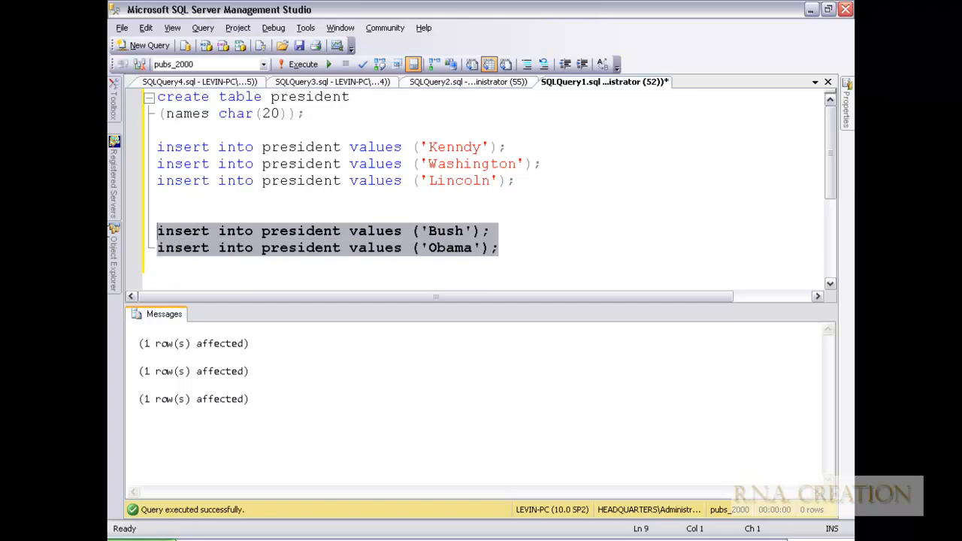
{"action": "left_click", "coordinate": [304, 66]}
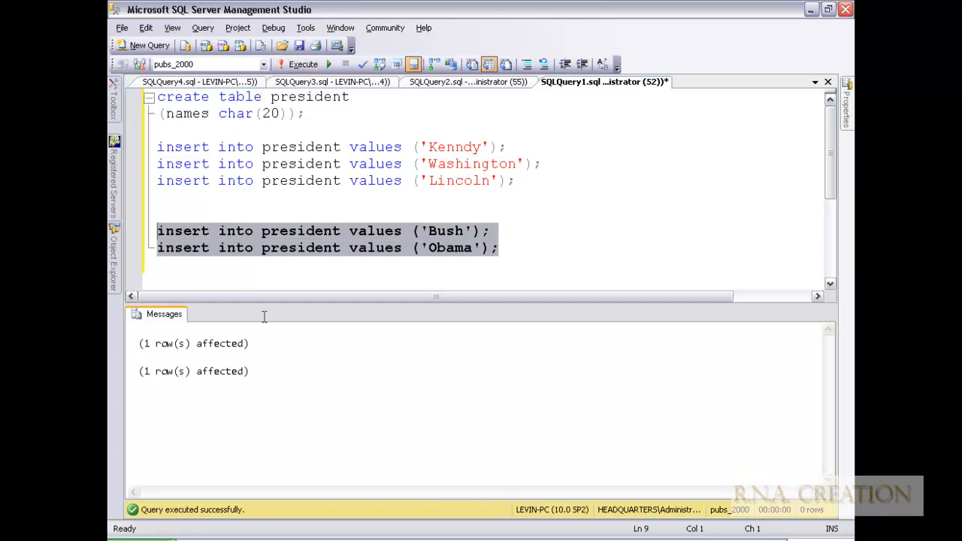
Disable pubs_2000 as a primary database in the log shipping configuration and save the change to its database properties.
{"action": "mouse_move", "coordinate": [110, 276]}
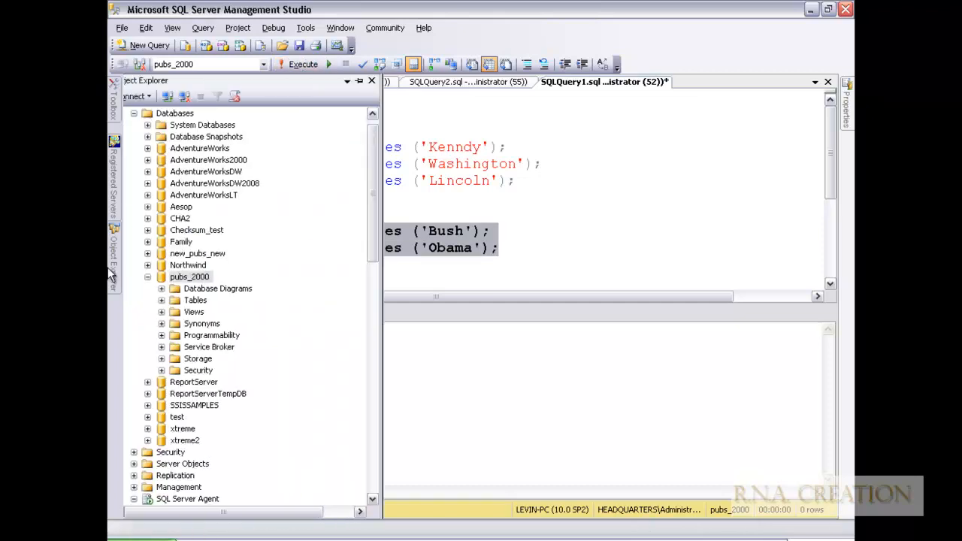
{"action": "left_click", "coordinate": [214, 302]}
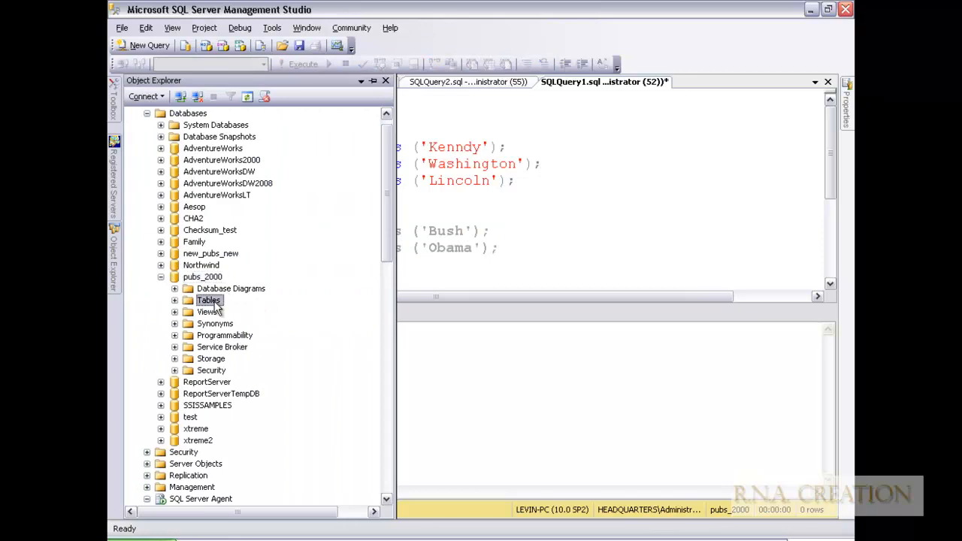
{"action": "right_click", "coordinate": [203, 281]}
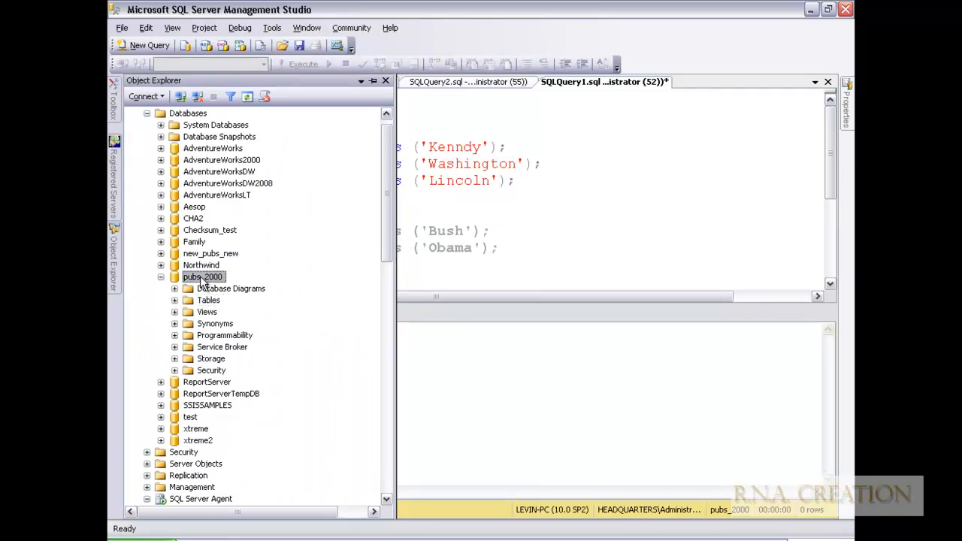
{"action": "left_click", "coordinate": [258, 486]}
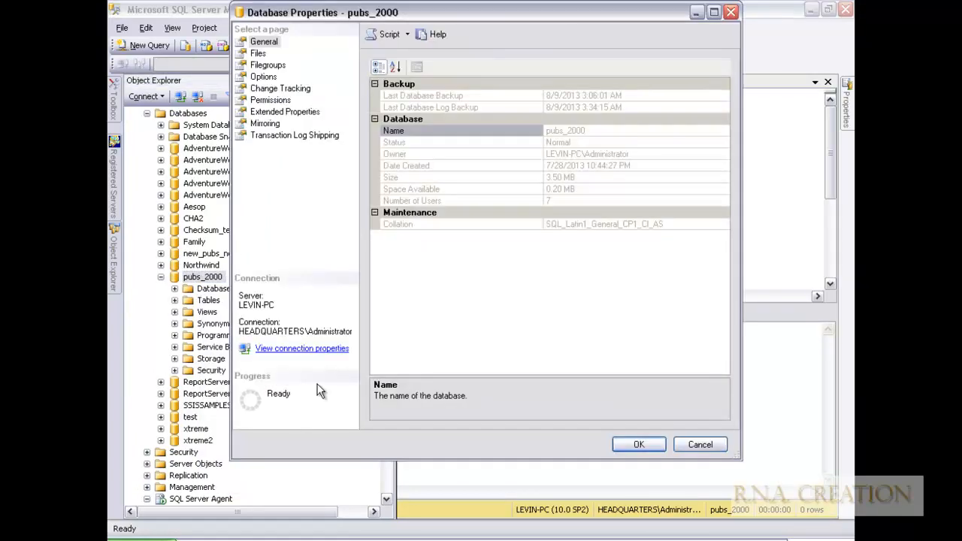
{"action": "left_click", "coordinate": [308, 136]}
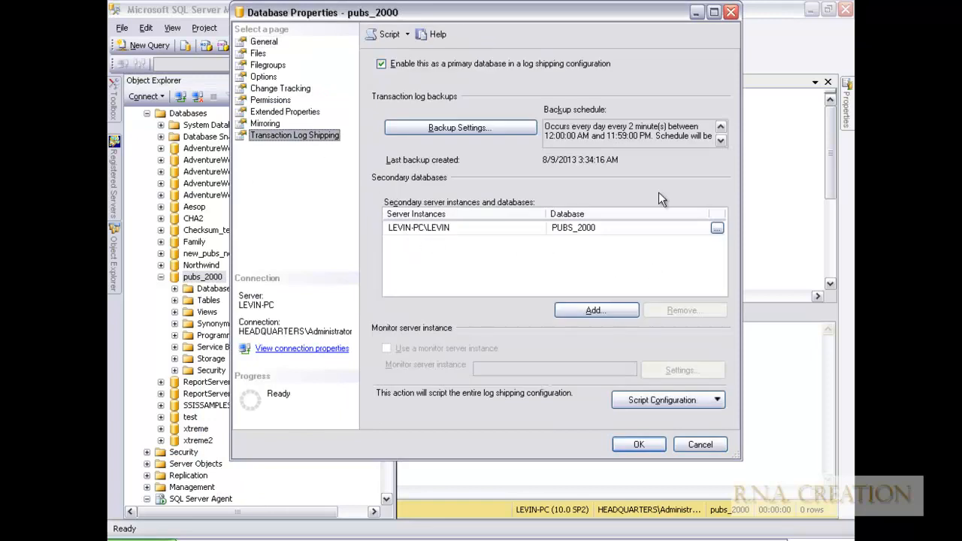
{"action": "left_click", "coordinate": [408, 62]}
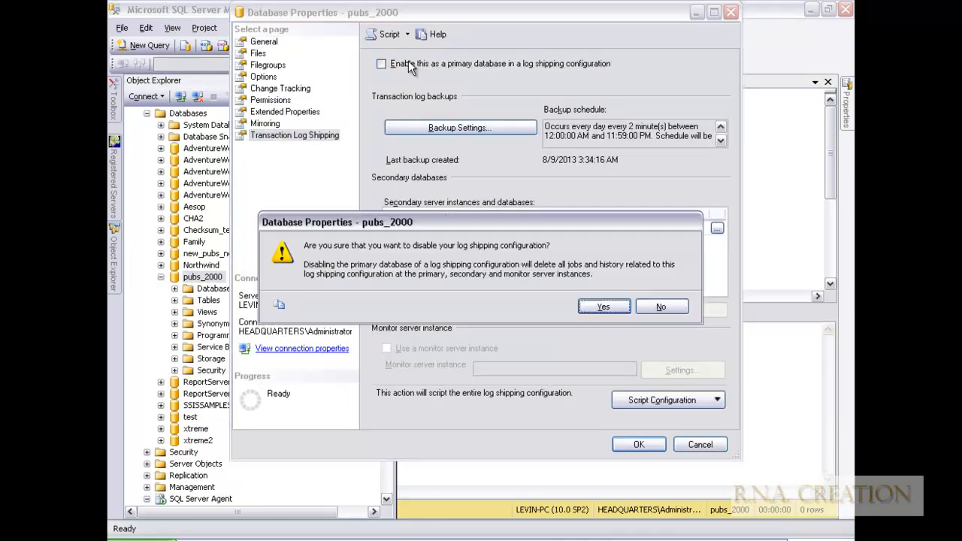
{"action": "left_click", "coordinate": [602, 307]}
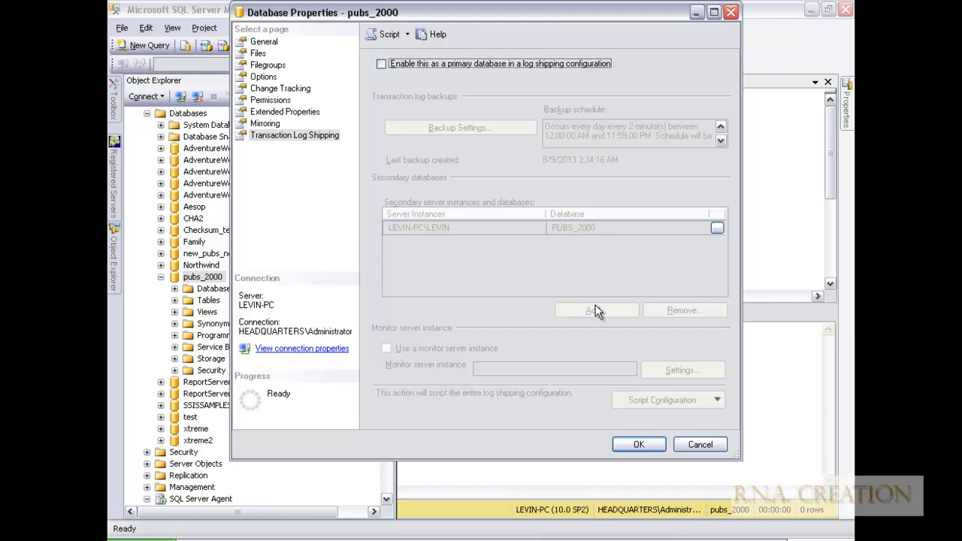
{"action": "left_click", "coordinate": [638, 445]}
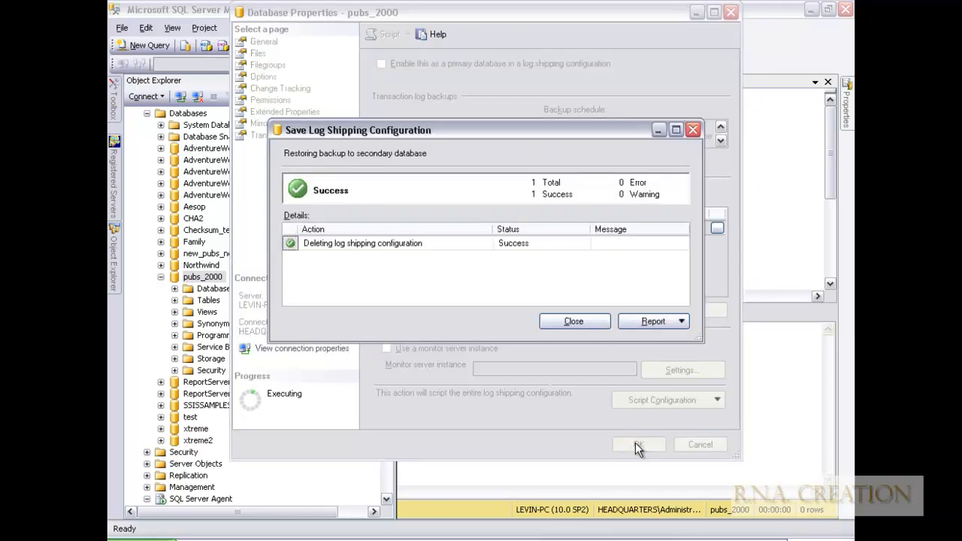
{"action": "left_click", "coordinate": [573, 321]}
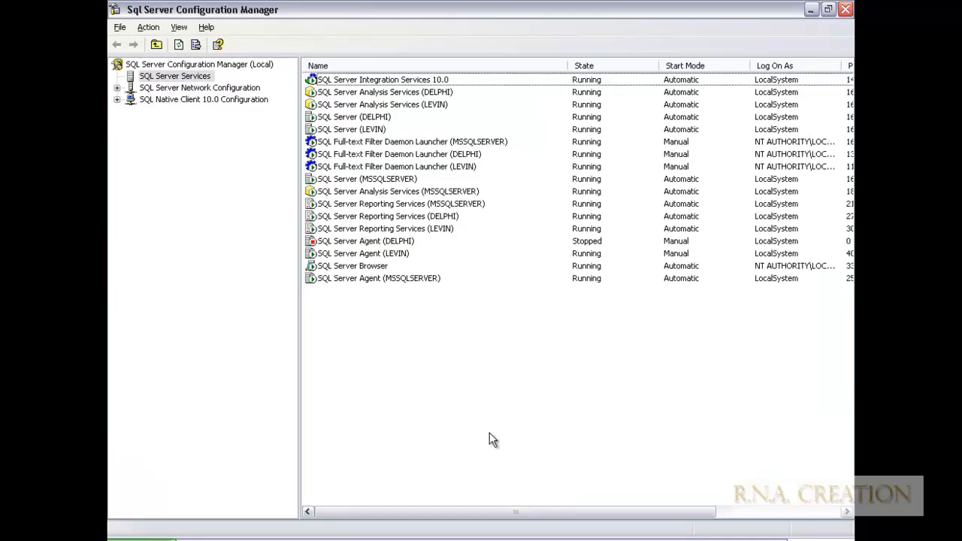
In SQL Server Configuration Manager, stop the SQL Server Agent services for MSSQLSERVER and LEVIN, then return to Management Studio.
{"action": "right_click", "coordinate": [358, 275]}
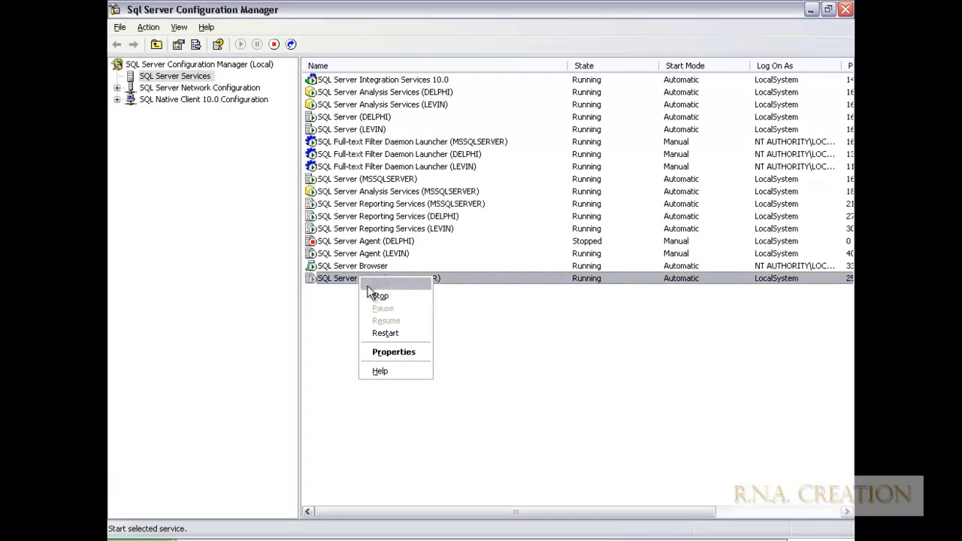
{"action": "left_click", "coordinate": [380, 297]}
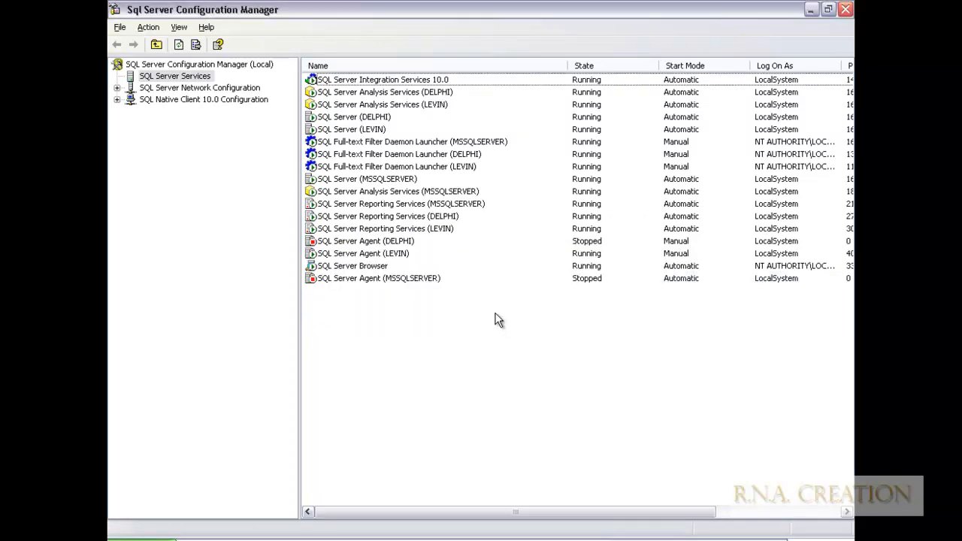
{"action": "right_click", "coordinate": [379, 256]}
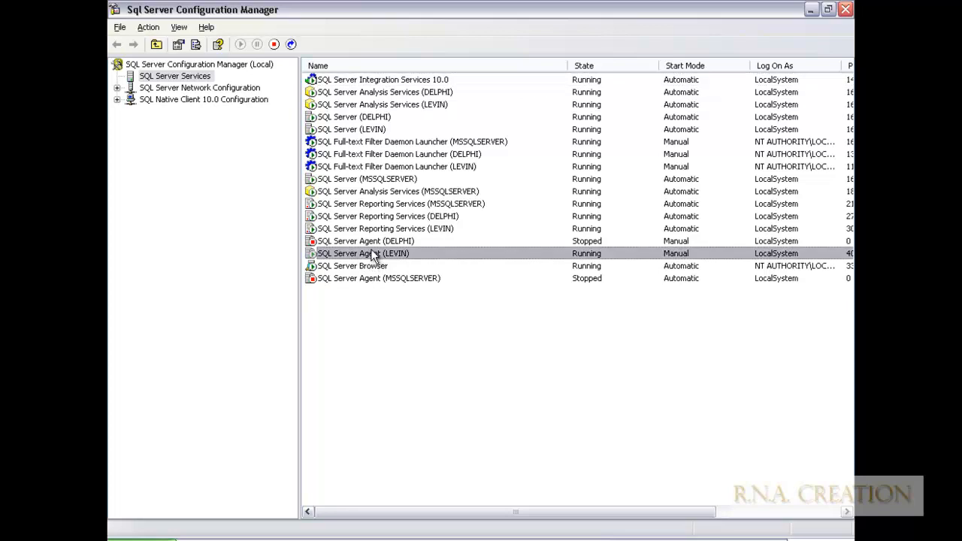
{"action": "left_click", "coordinate": [387, 270]}
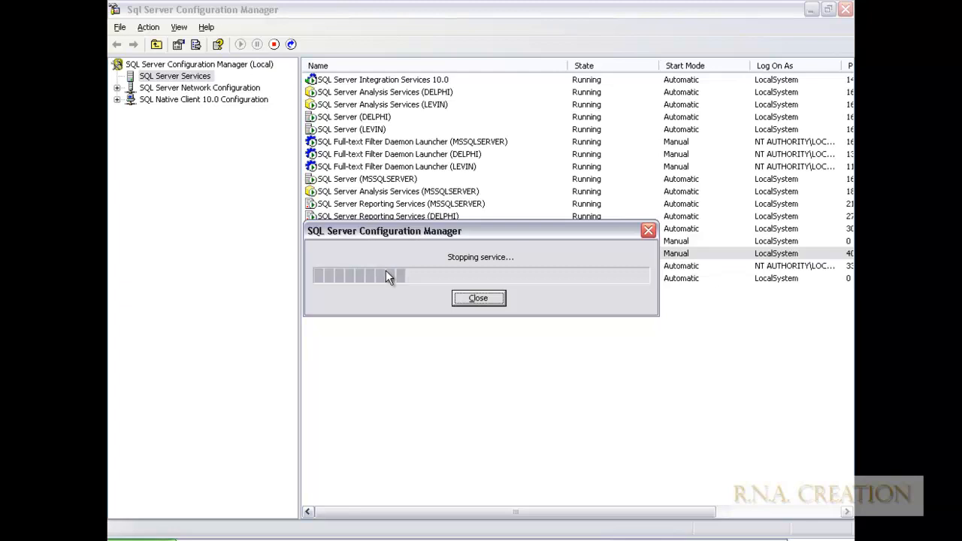
{"action": "left_click", "coordinate": [811, 10]}
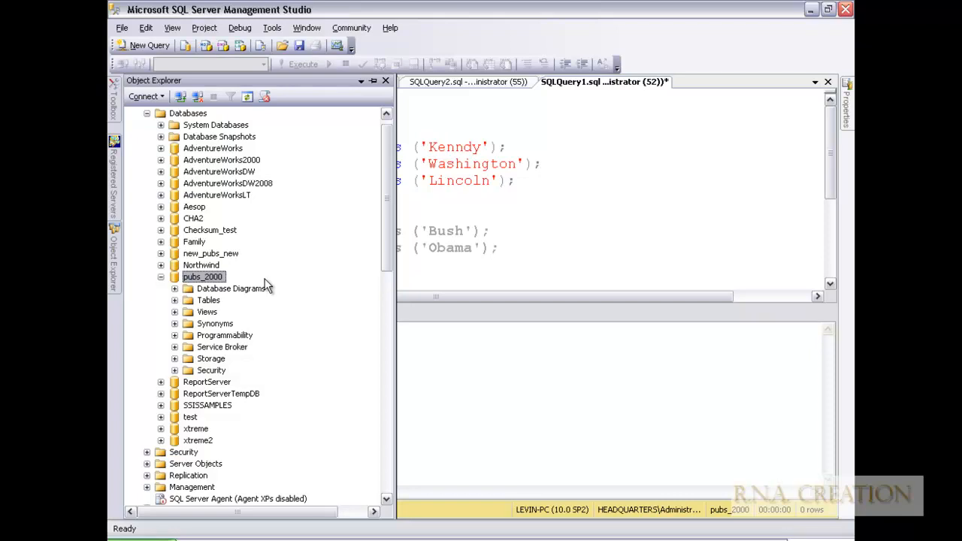
Select the top 1000 rows of the dbo.president table in pubs_2000 on the primary server.
{"action": "scroll", "coordinate": [211, 308], "scroll_direction": "down", "scroll_amount": 10}
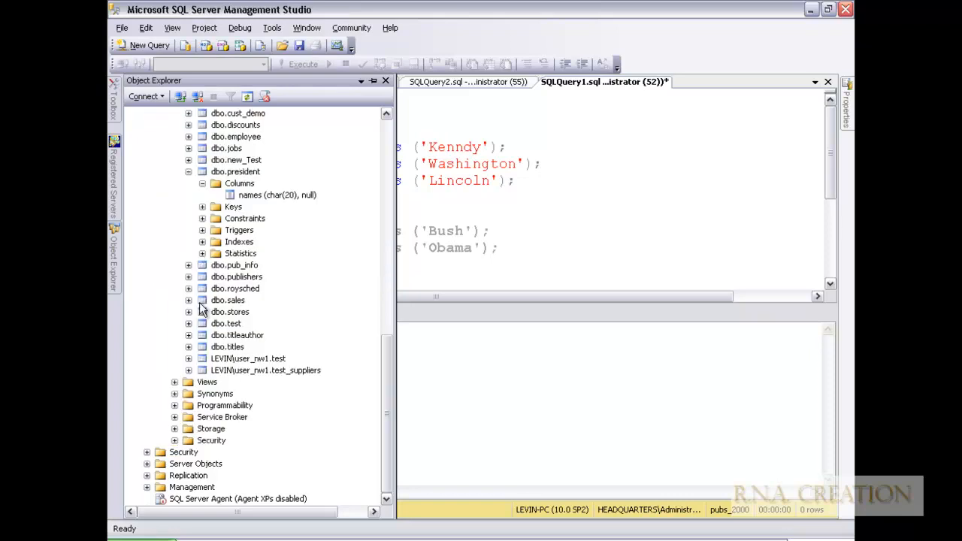
{"action": "left_click_drag", "start_coordinate": [387, 351], "coordinate": [401, 165]}
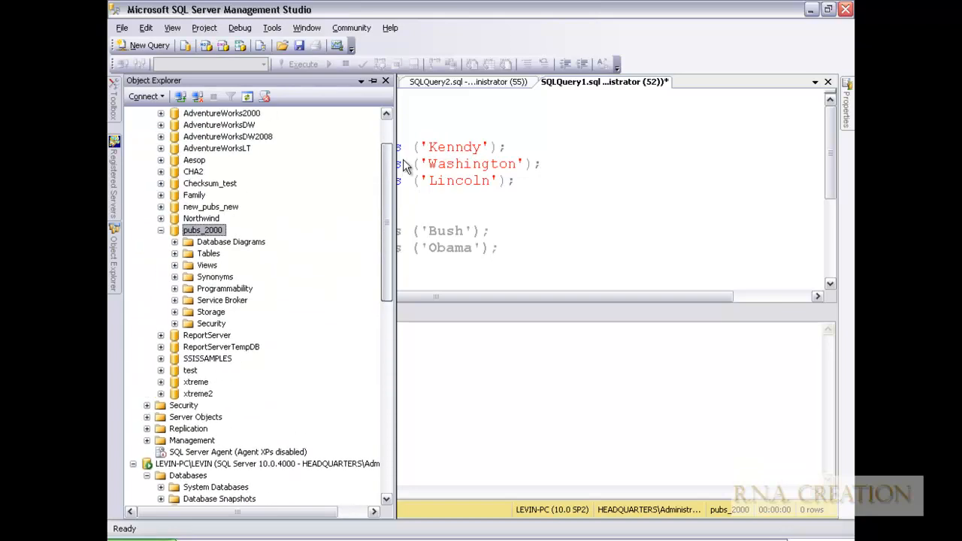
{"action": "left_click", "coordinate": [175, 242]}
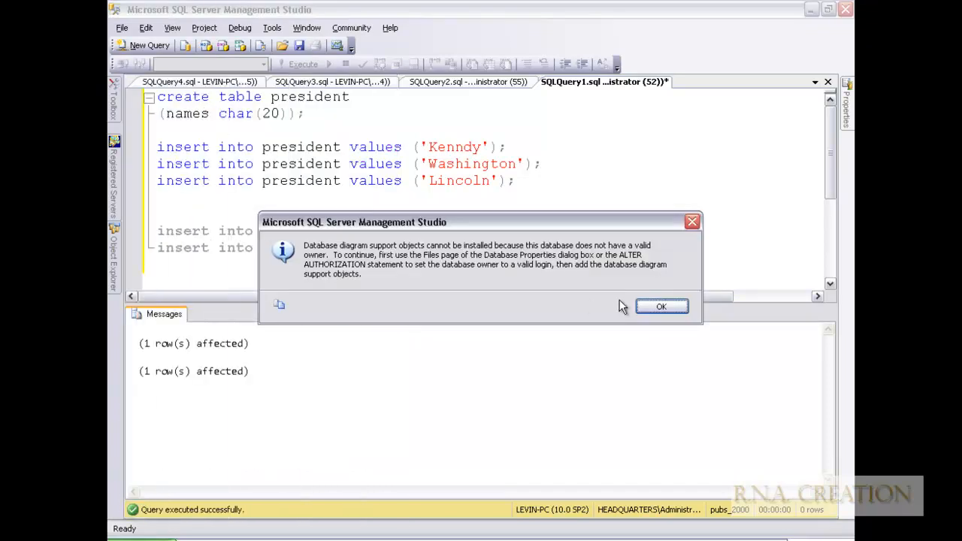
{"action": "left_click", "coordinate": [661, 307]}
{"action": "mouse_move", "coordinate": [114, 241]}
{"action": "left_click", "coordinate": [175, 253]}
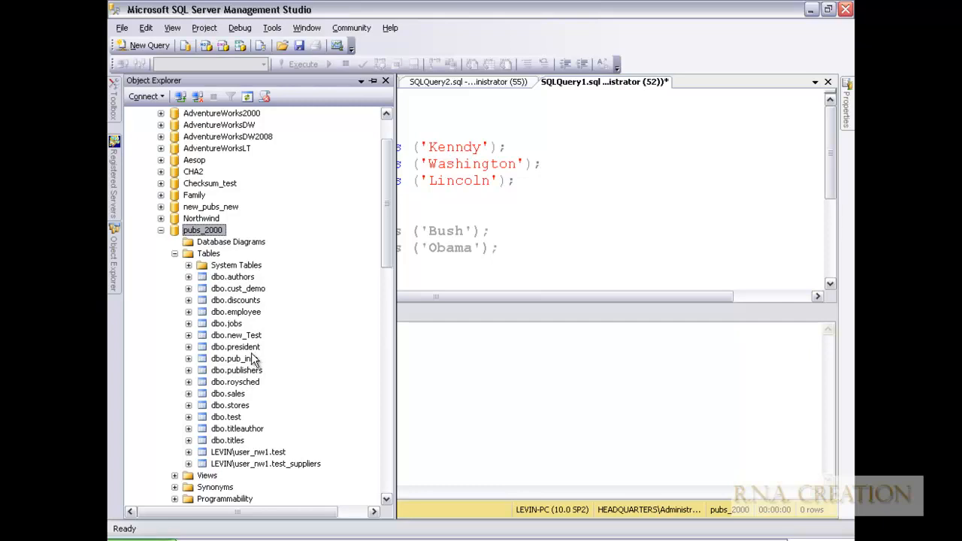
{"action": "right_click", "coordinate": [250, 347]}
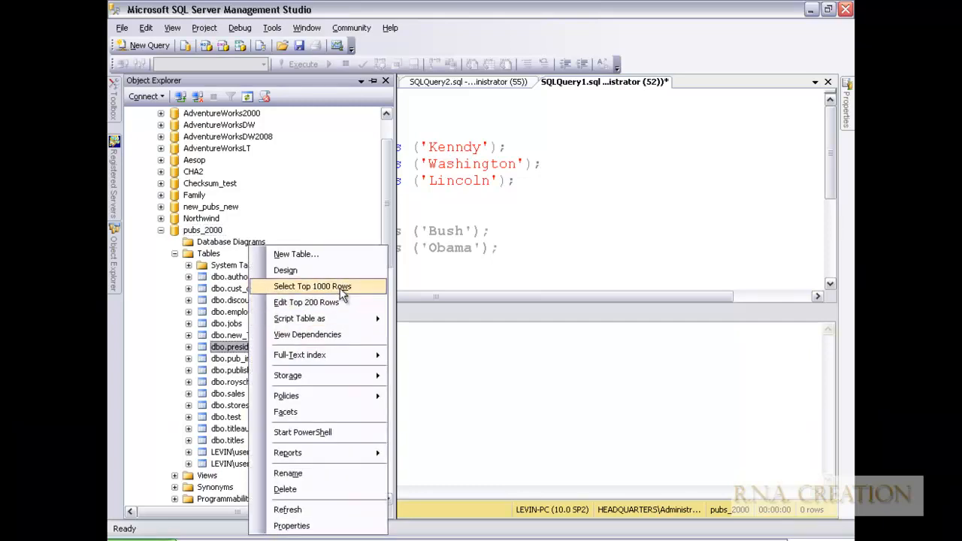
{"action": "left_click", "coordinate": [339, 288]}
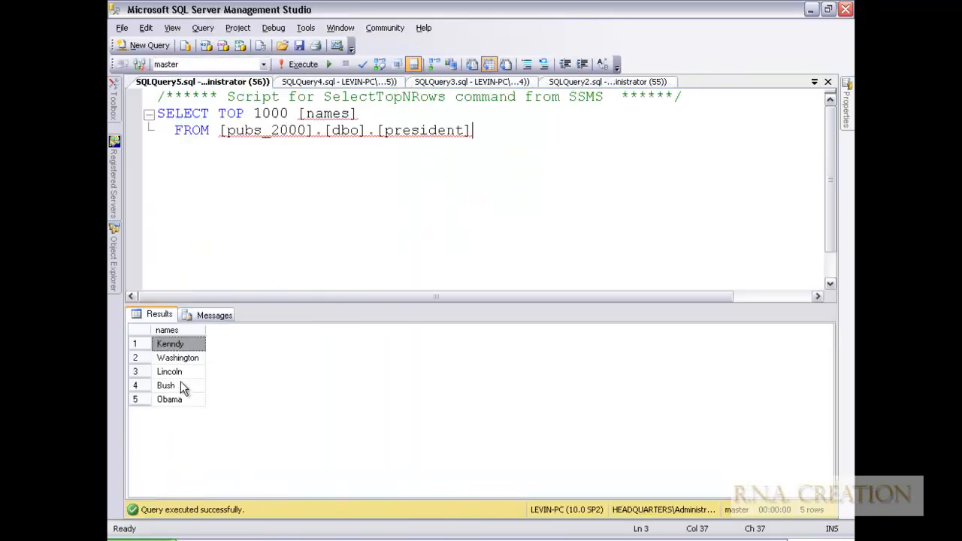
Select the top 1000 rows of dbo.president in the standby PUBS_2000 database on the secondary server LEVIN-PC\LEVIN.
{"action": "mouse_move", "coordinate": [114, 265]}
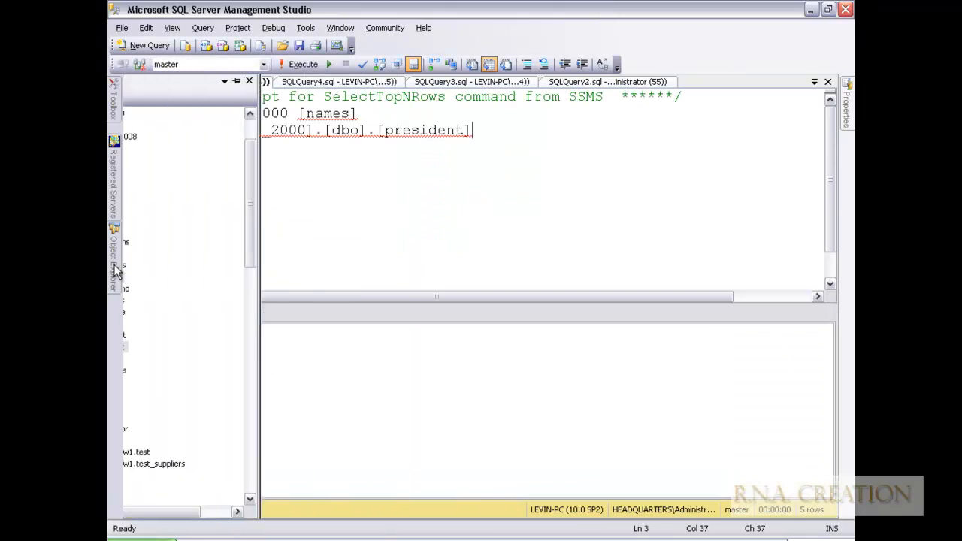
{"action": "mouse_move", "coordinate": [390, 235]}
{"action": "left_mouse_down"}
{"action": "mouse_move", "coordinate": [389, 369]}
{"action": "mouse_move", "coordinate": [389, 224]}
{"action": "left_mouse_up"}
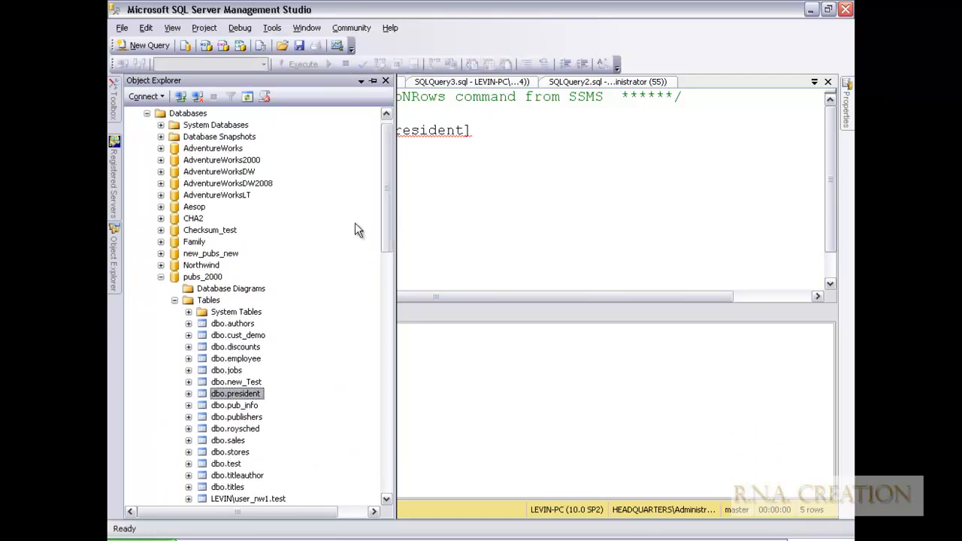
{"action": "right_click", "coordinate": [213, 280]}
{"action": "left_click", "coordinate": [290, 230]}
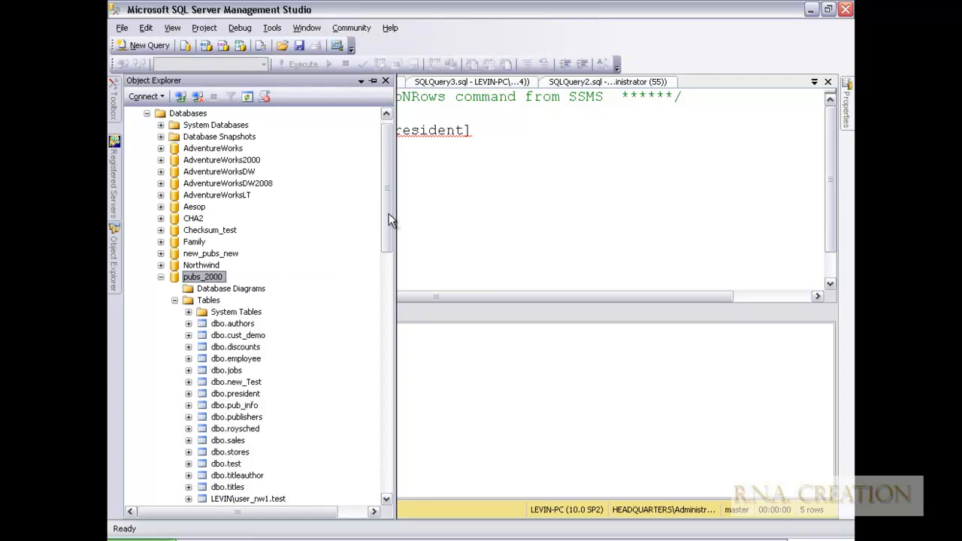
{"action": "left_click_drag", "start_coordinate": [388, 215], "coordinate": [389, 377]}
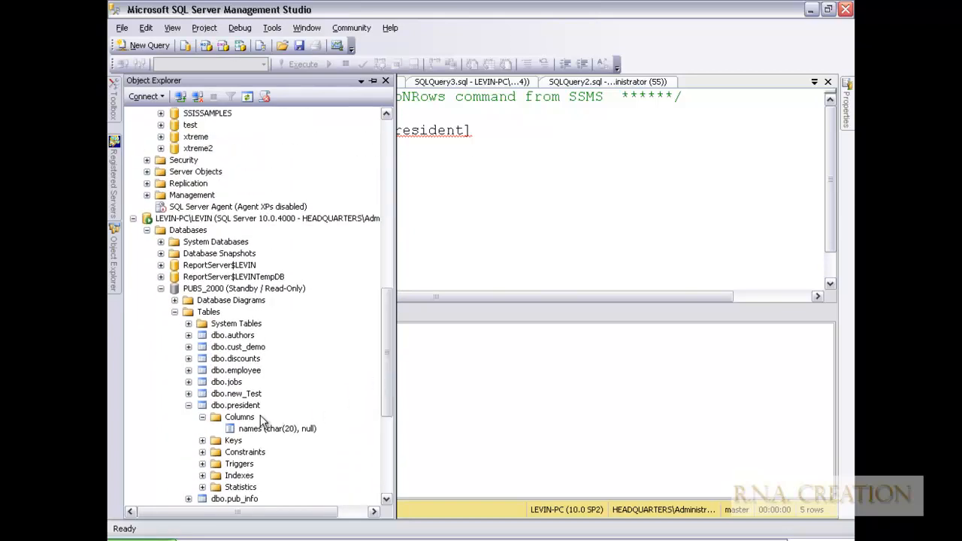
{"action": "right_click", "coordinate": [245, 406]}
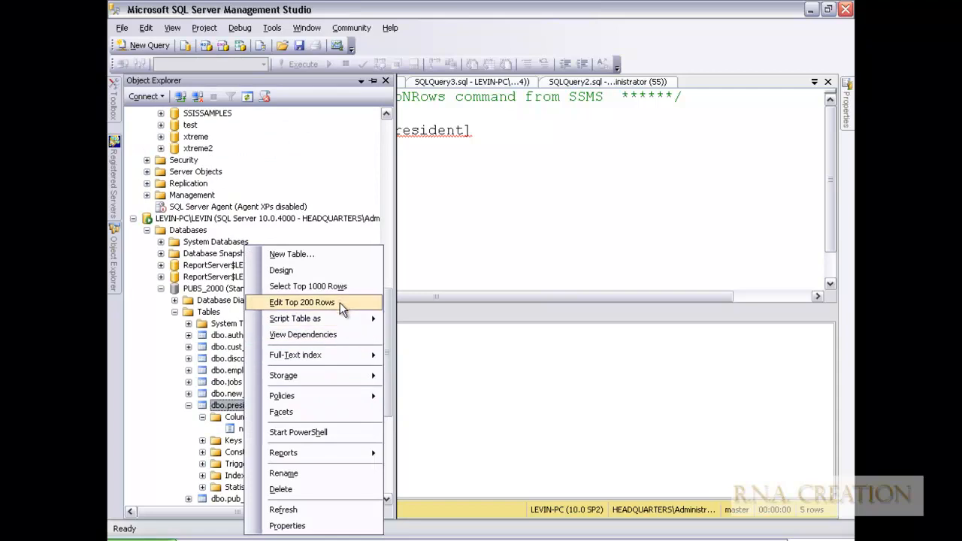
{"action": "mouse_move", "coordinate": [329, 319]}
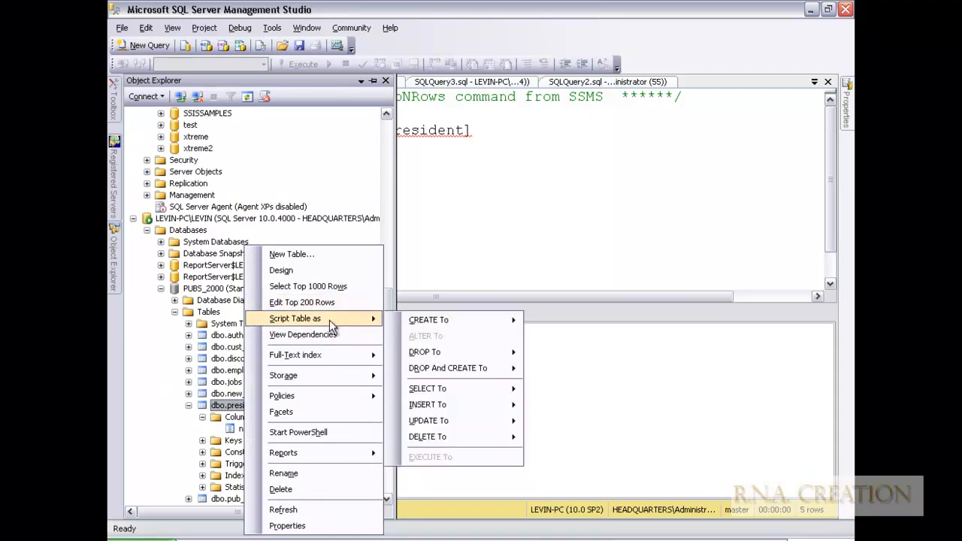
{"action": "left_click", "coordinate": [338, 287]}
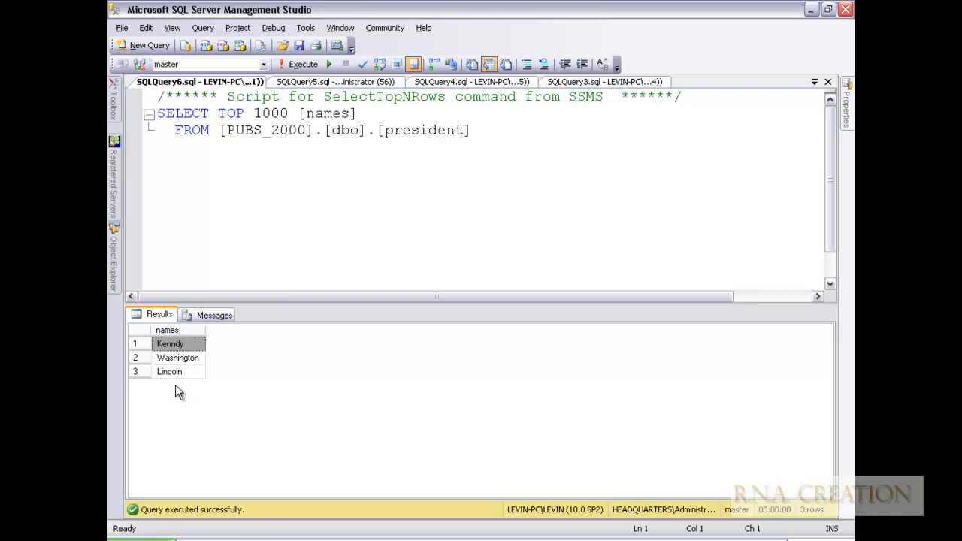
Switch to Windows Explorer and compare the transaction log backup files in D:\source and D:\destination.
{"action": "left_click", "coordinate": [299, 535]}
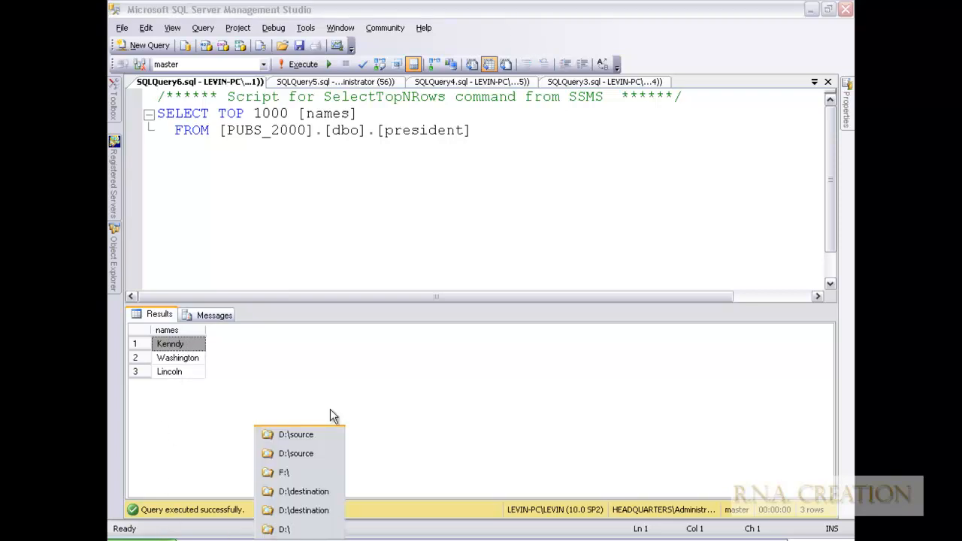
{"action": "left_click", "coordinate": [314, 436]}
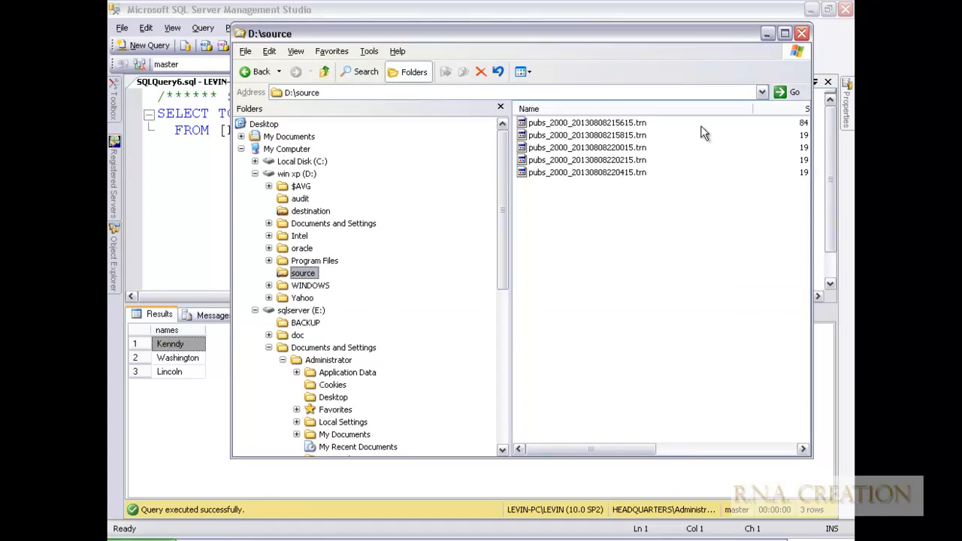
{"action": "left_click", "coordinate": [784, 33]}
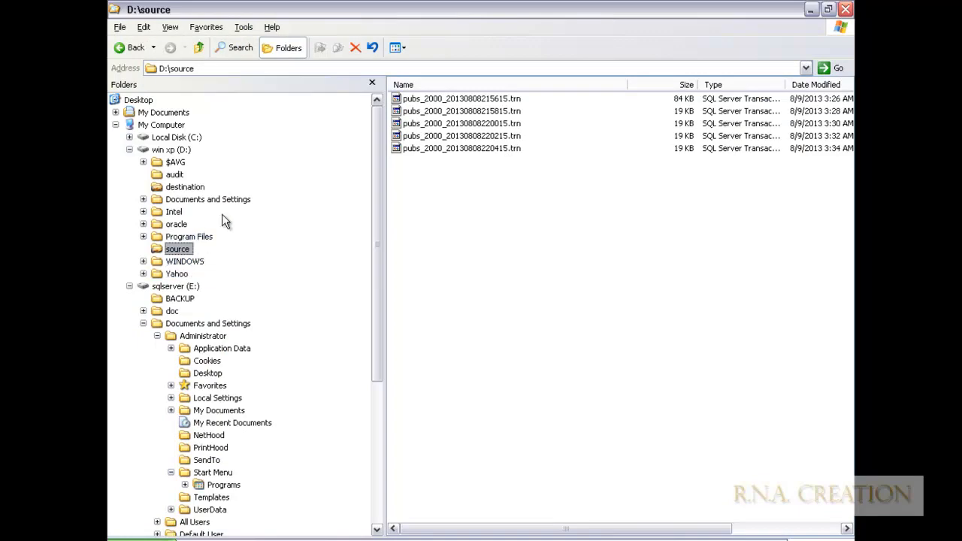
{"action": "left_click", "coordinate": [197, 190]}
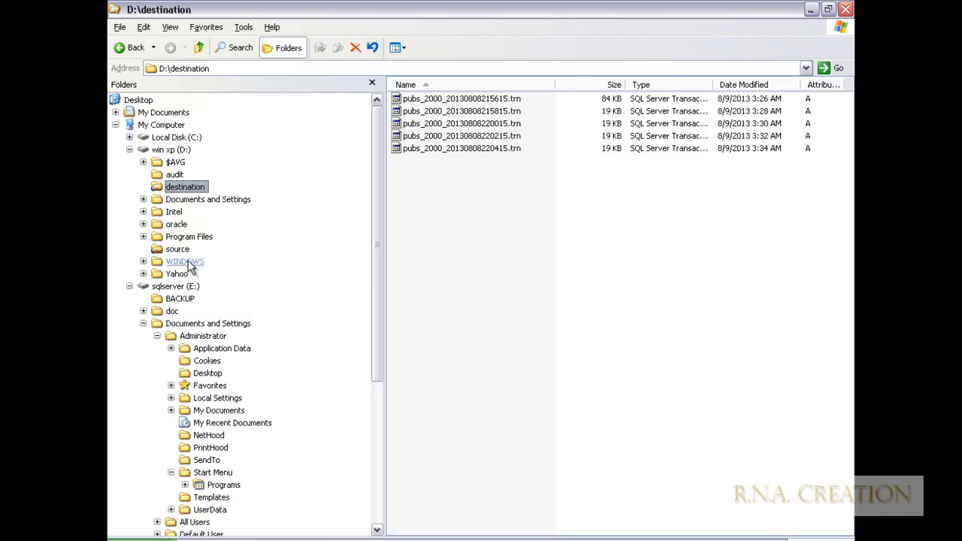
{"action": "left_click", "coordinate": [179, 251]}
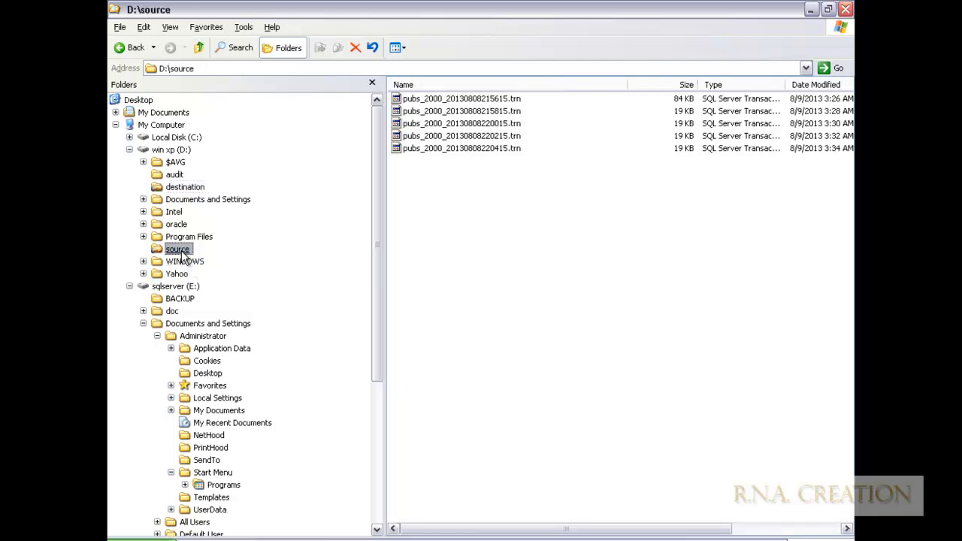
Hide the Date Modified column in D:\source, then compare the creation time of its newest log backup with the files in D:\destination.
{"action": "right_click", "coordinate": [608, 84]}
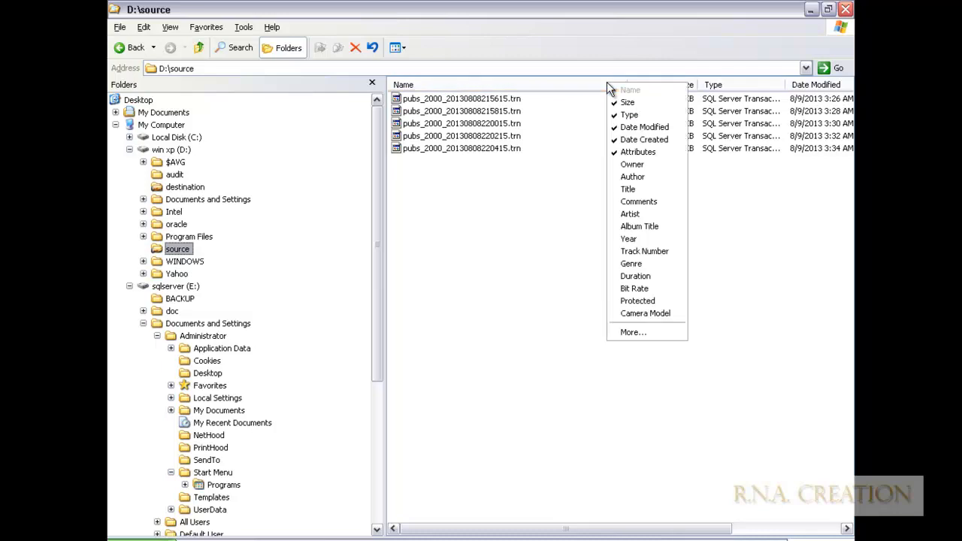
{"action": "left_click", "coordinate": [814, 89]}
{"action": "right_click", "coordinate": [812, 86]}
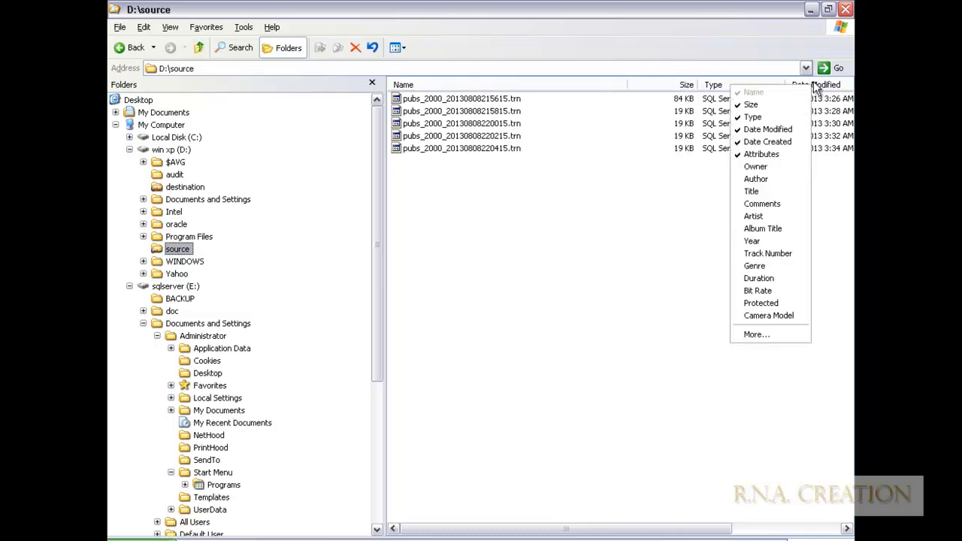
{"action": "left_click", "coordinate": [792, 131]}
{"action": "left_click_drag", "start_coordinate": [788, 78], "coordinate": [629, 81]}
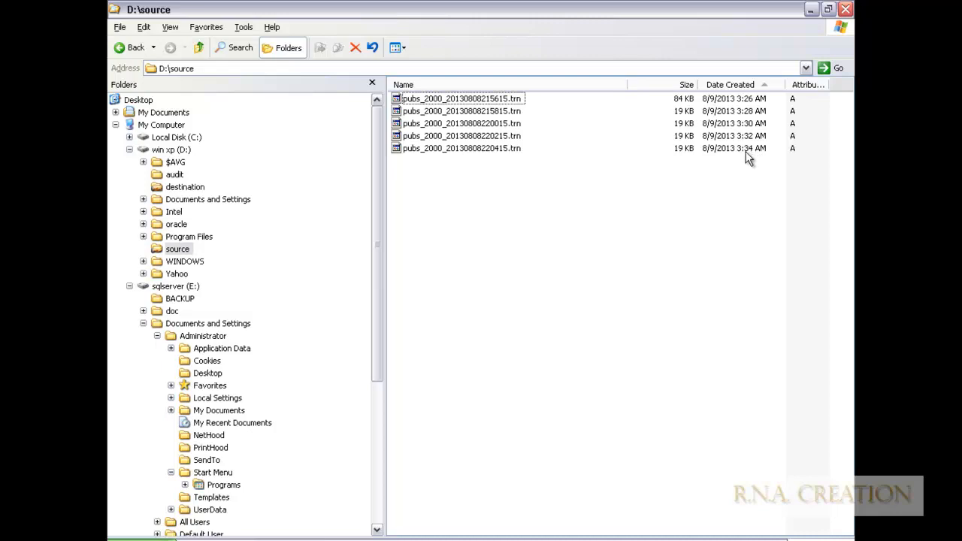
{"action": "left_click", "coordinate": [507, 147]}
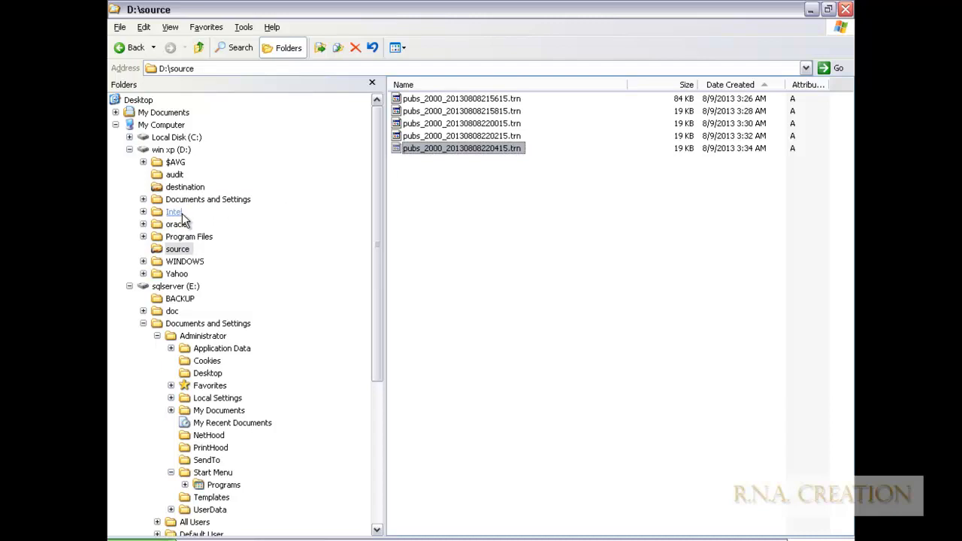
{"action": "left_click", "coordinate": [186, 187]}
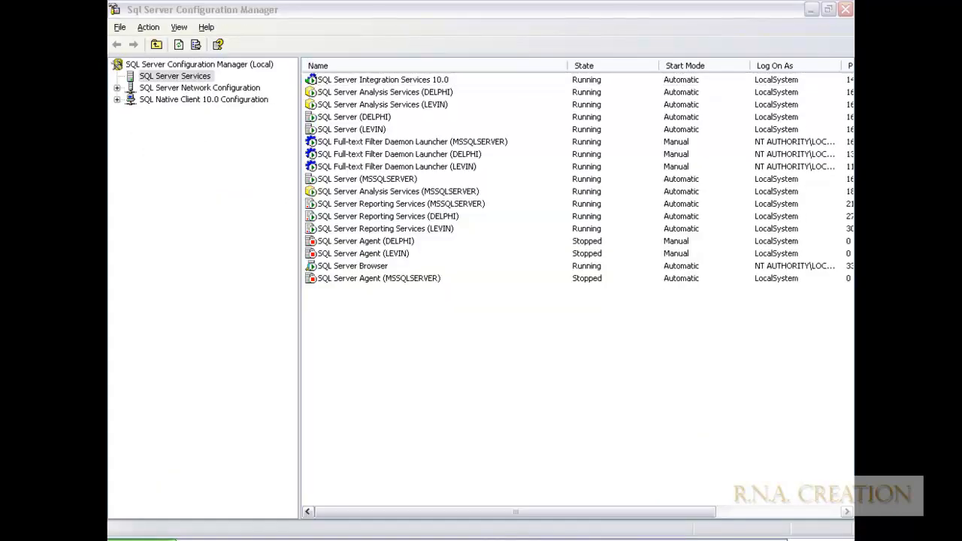
In Management Studio, begin a backup of the primary pubs_2000 database and remove the existing backup destination.
{"action": "left_click", "coordinate": [572, 539]}
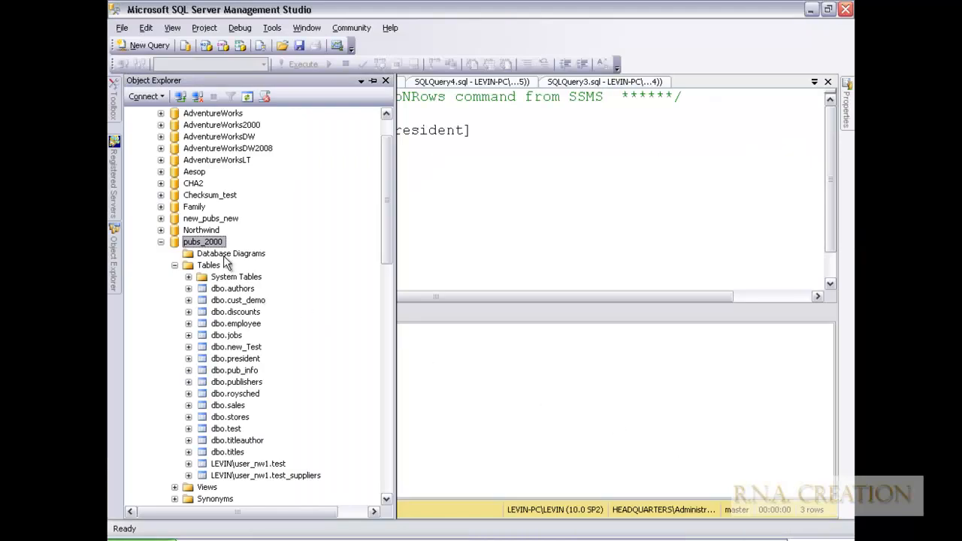
{"action": "right_click", "coordinate": [213, 248]}
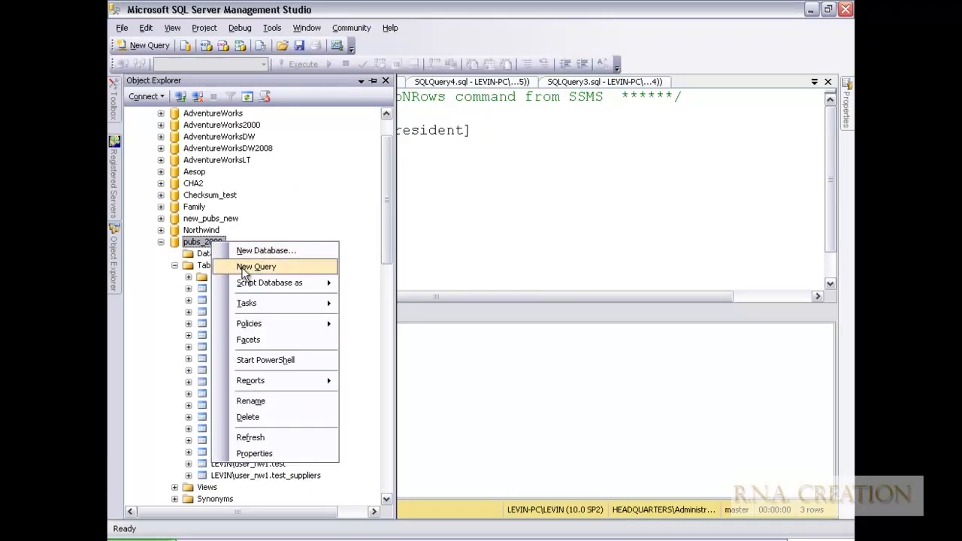
{"action": "mouse_move", "coordinate": [254, 309]}
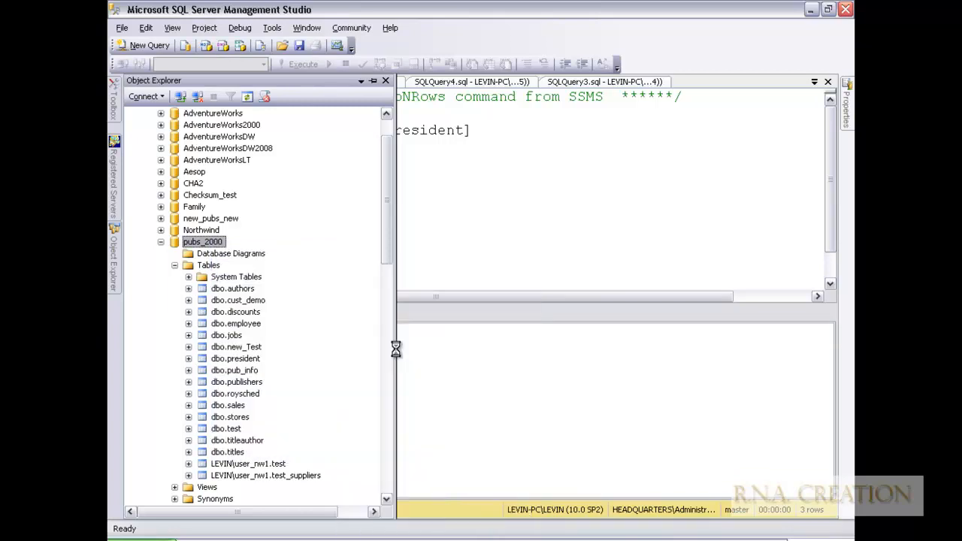
{"action": "left_click", "coordinate": [397, 350]}
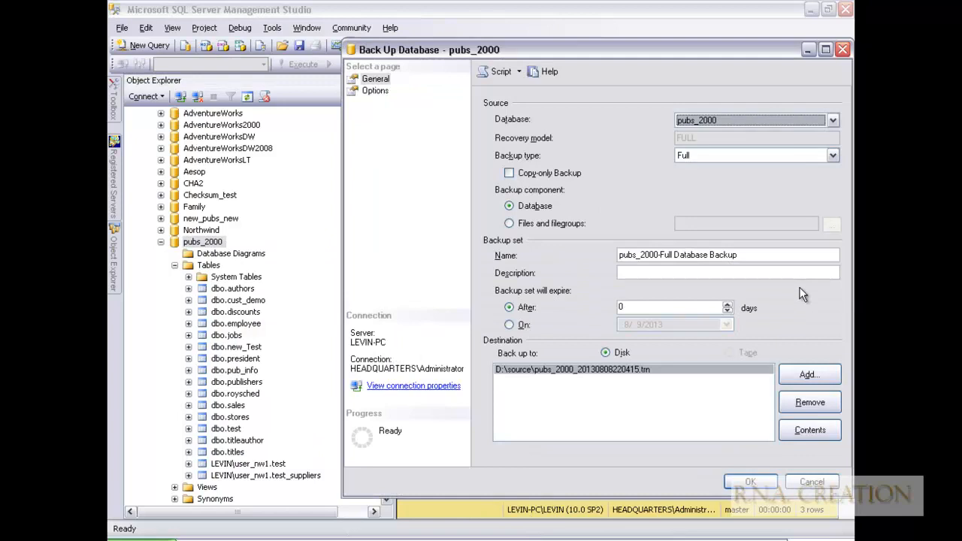
{"action": "left_click", "coordinate": [809, 403]}
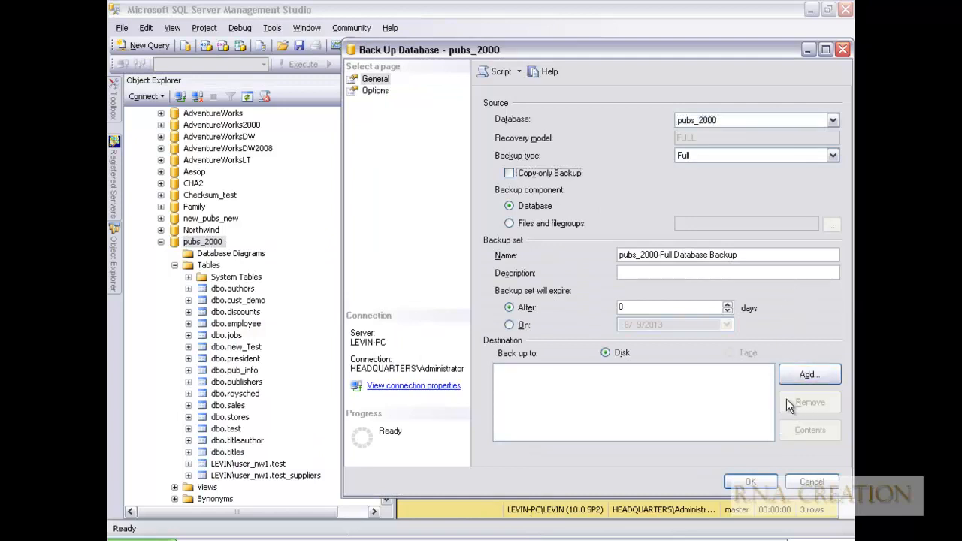
Set the backup type to Transaction Log and choose to back up the tail of the log, leaving the database in the restoring state.
{"action": "left_click", "coordinate": [375, 91]}
{"action": "left_click", "coordinate": [377, 79]}
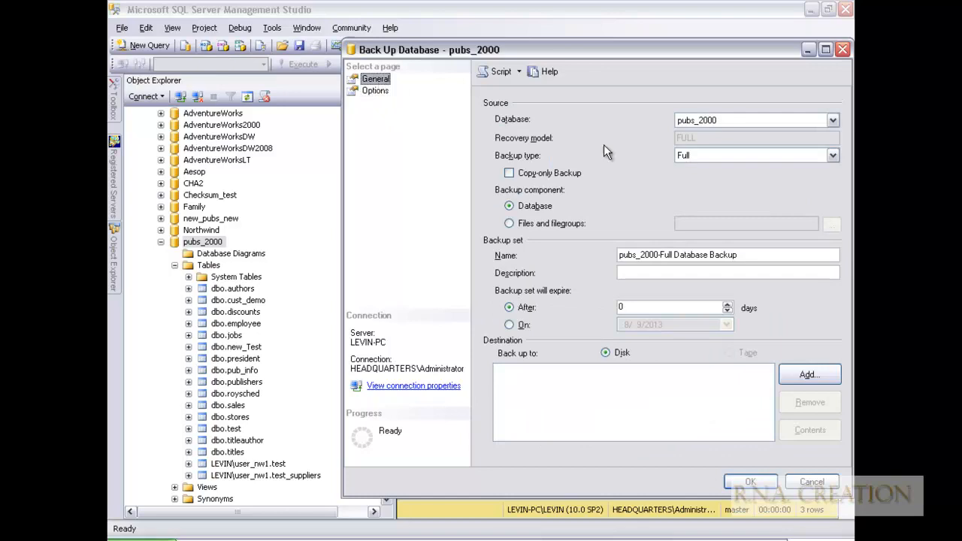
{"action": "left_click", "coordinate": [827, 156]}
{"action": "left_click", "coordinate": [756, 187]}
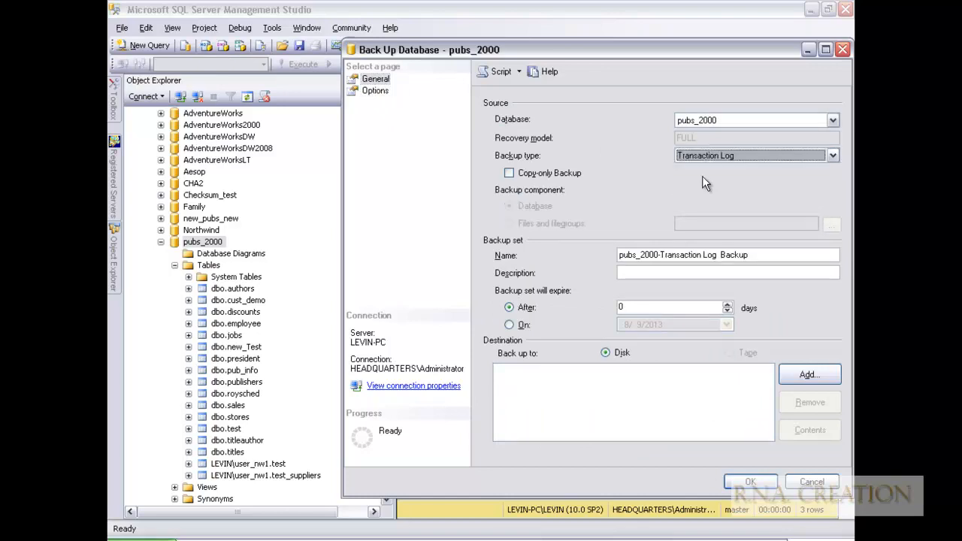
{"action": "left_click", "coordinate": [372, 90]}
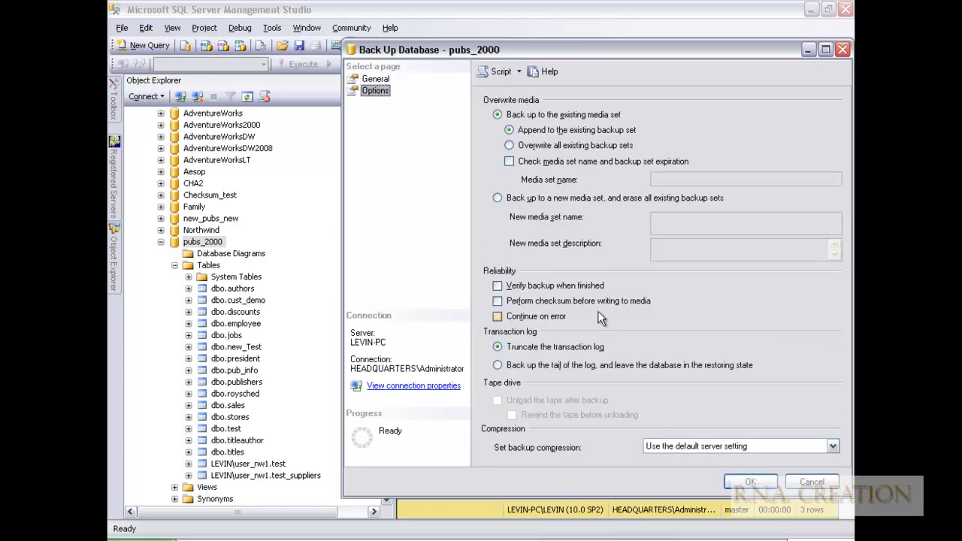
{"action": "left_click", "coordinate": [524, 367]}
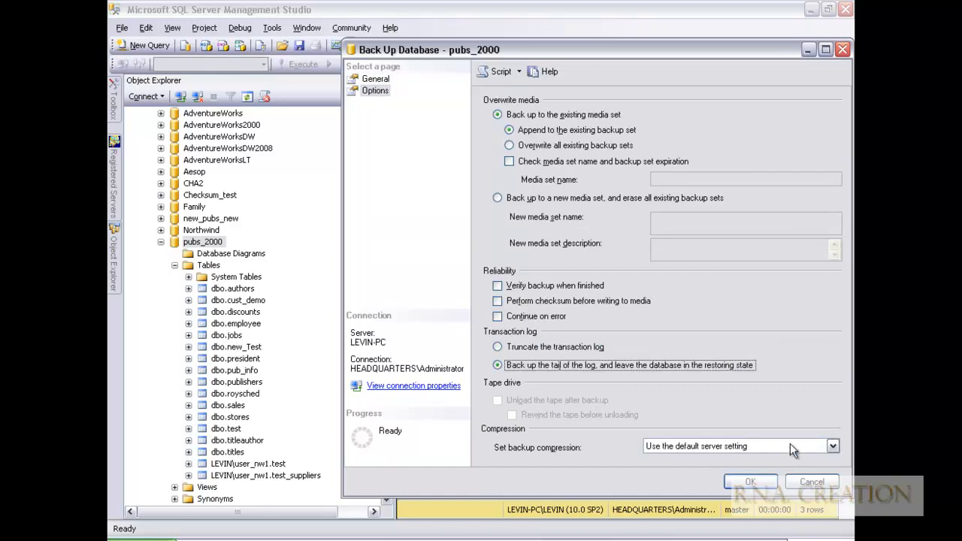
Add D:\tail.trn as the disk destination and start the tail-log backup of pubs_2000.
{"action": "left_click", "coordinate": [376, 79]}
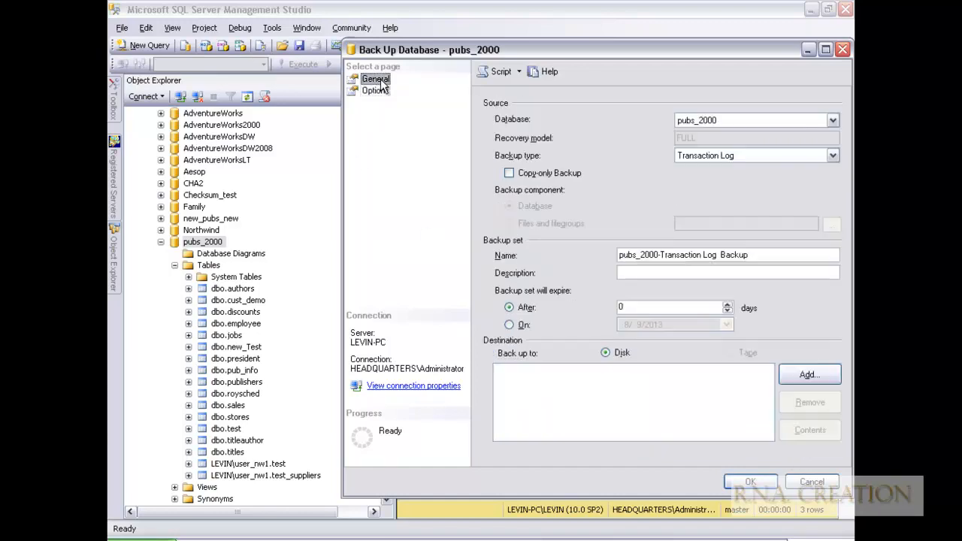
{"action": "left_click", "coordinate": [811, 377]}
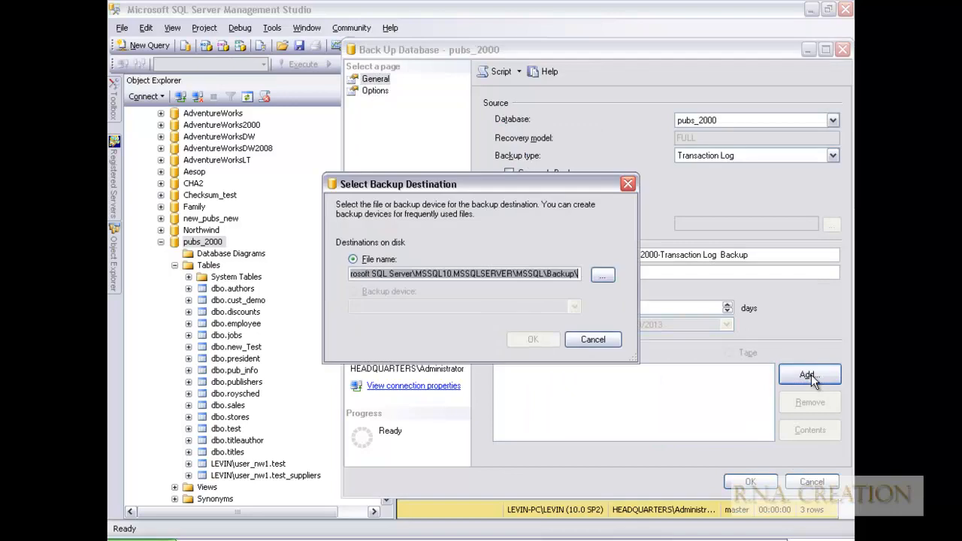
{"action": "left_click", "coordinate": [602, 276]}
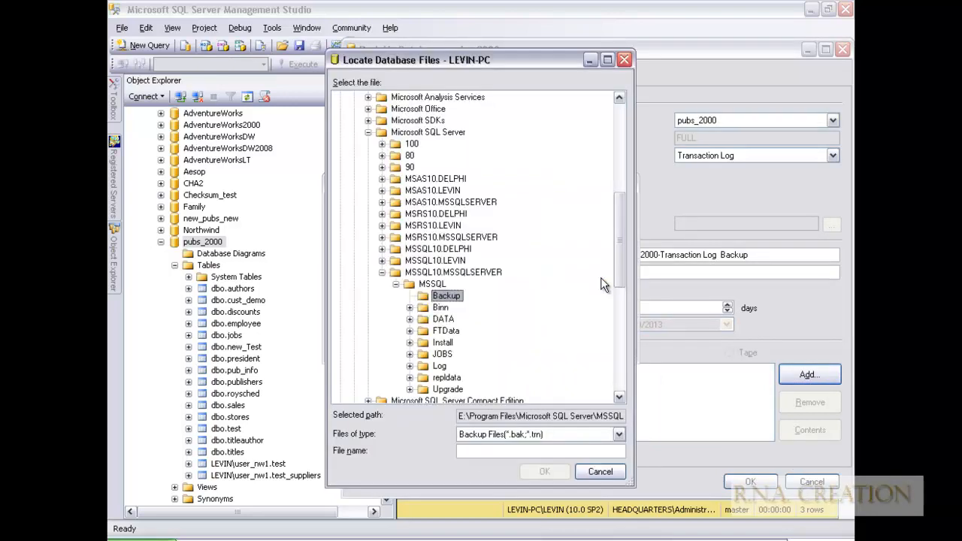
{"action": "left_click_drag", "start_coordinate": [617, 220], "coordinate": [617, 132]}
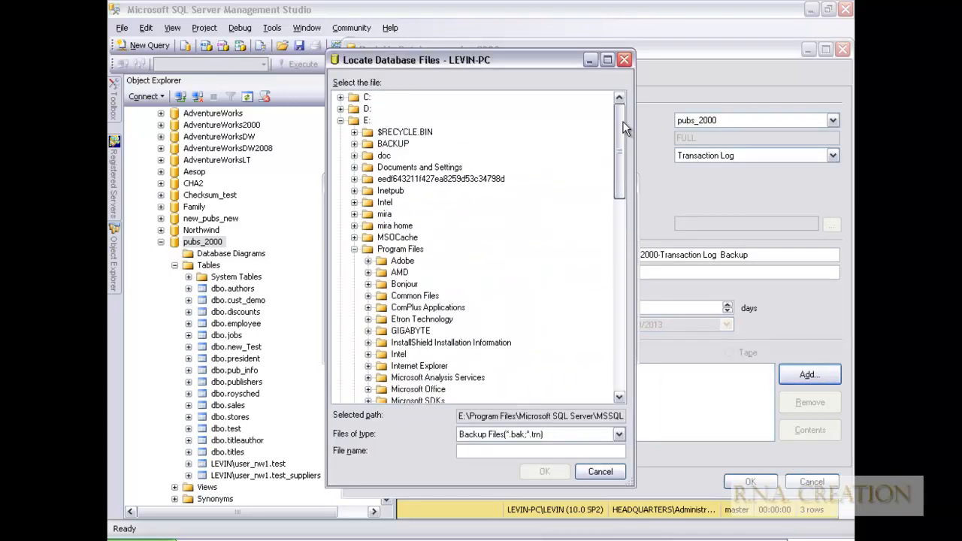
{"action": "left_click", "coordinate": [367, 109]}
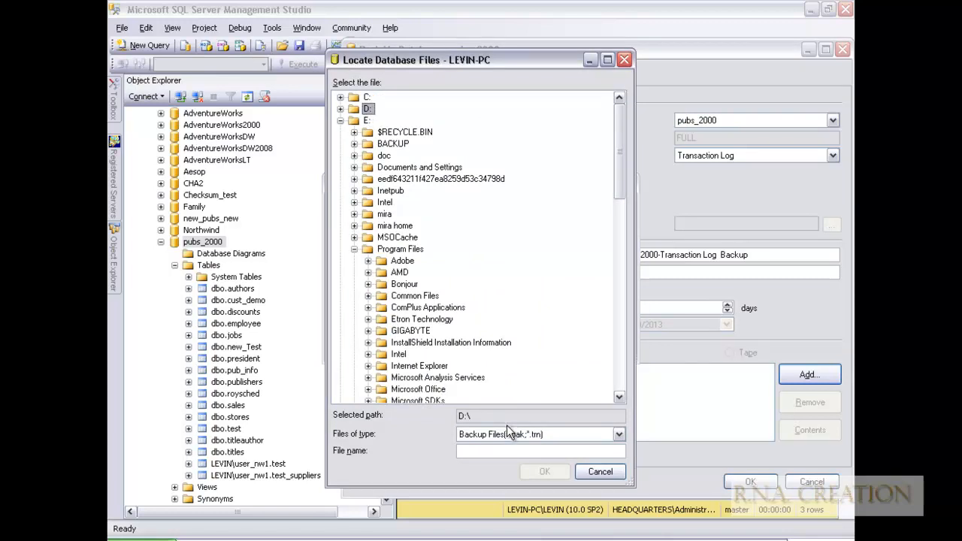
{"action": "left_click", "coordinate": [497, 451]}
{"action": "type", "text": "tail.trn"}
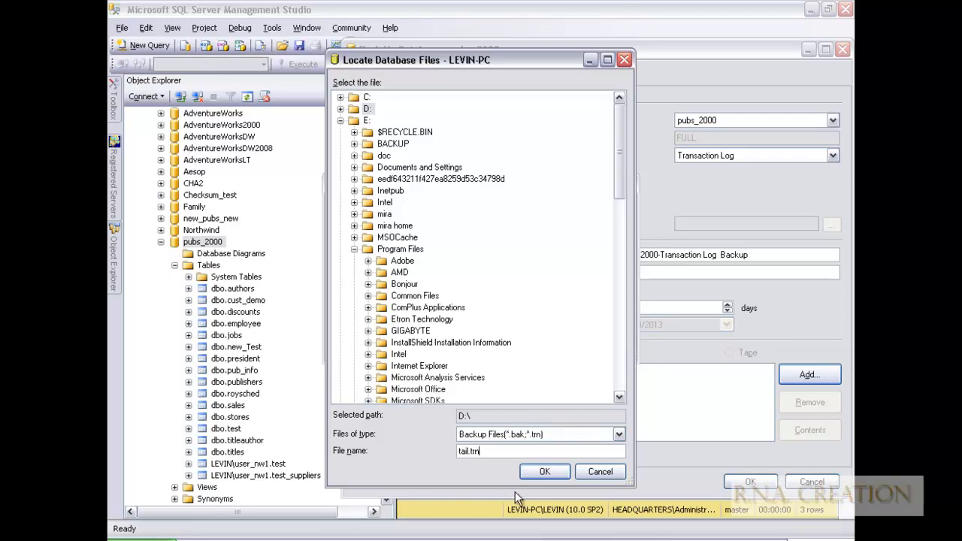
{"action": "left_click", "coordinate": [535, 475]}
{"action": "left_click", "coordinate": [529, 340]}
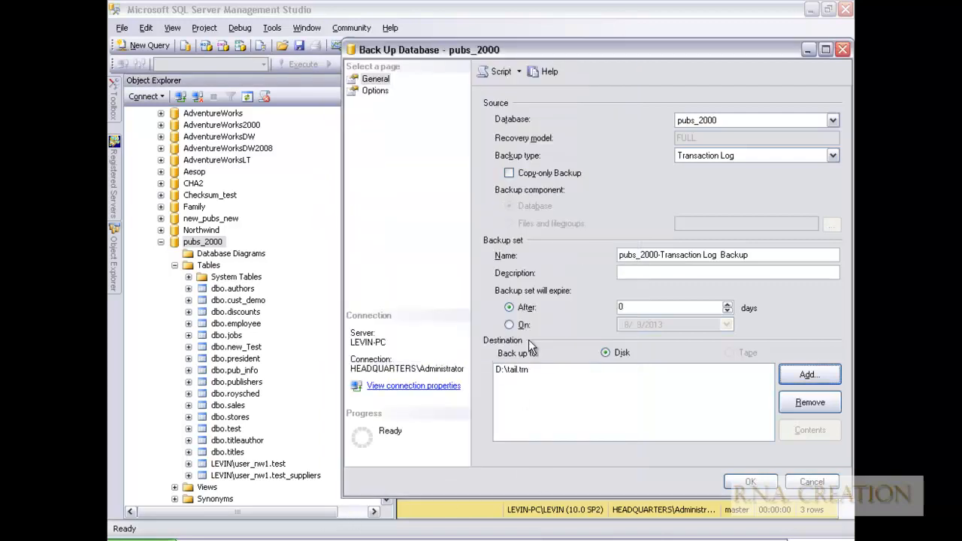
{"action": "left_click", "coordinate": [750, 482]}
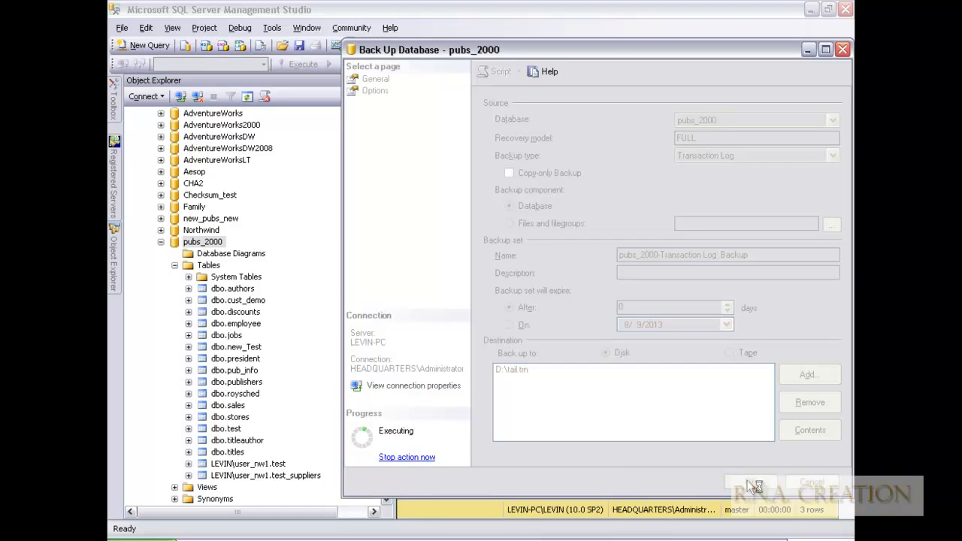
In SQL Server Configuration Manager, start the SQL Server Agent (MSSQLSERVER) service, then return to Management Studio.
{"action": "left_click", "coordinate": [387, 502]}
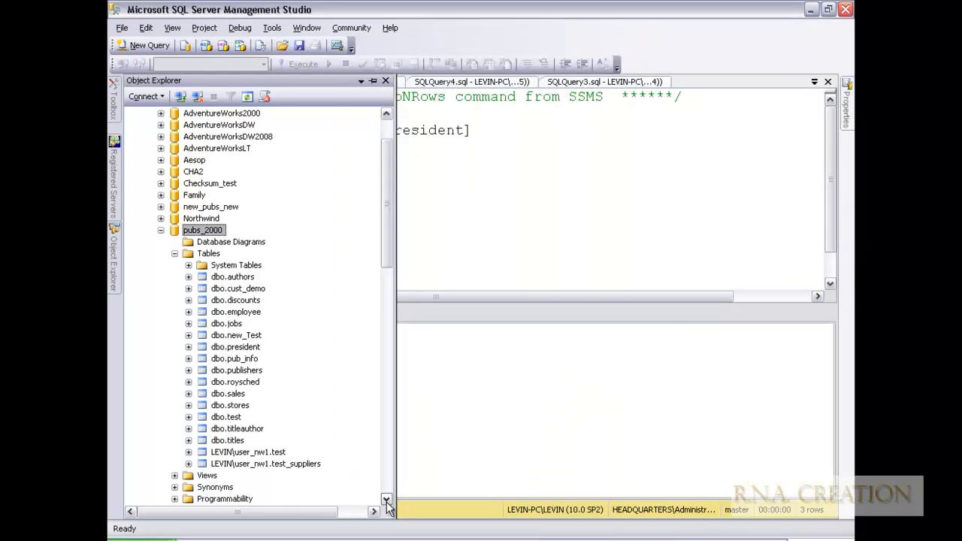
{"action": "left_click", "coordinate": [387, 501]}
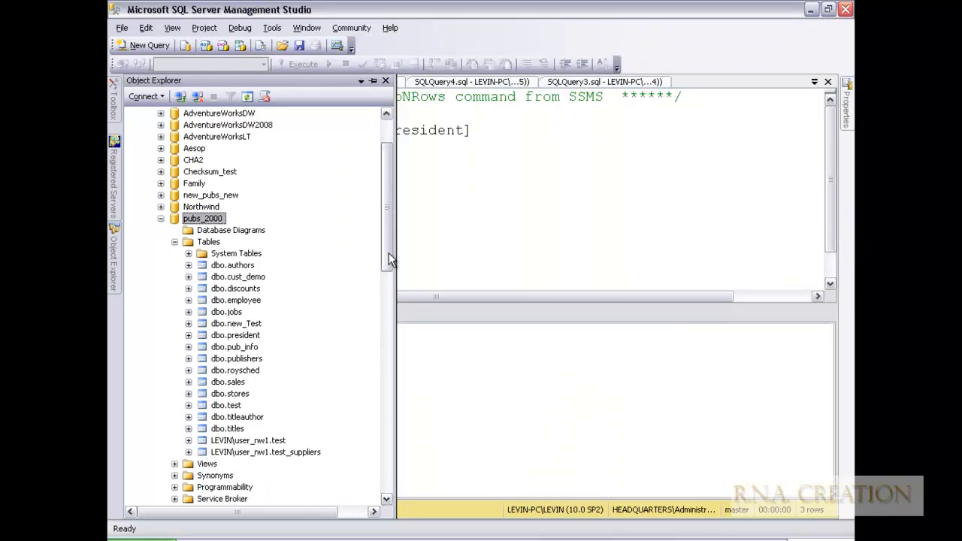
{"action": "scroll", "coordinate": [388, 323], "scroll_direction": "down", "scroll_amount": 6}
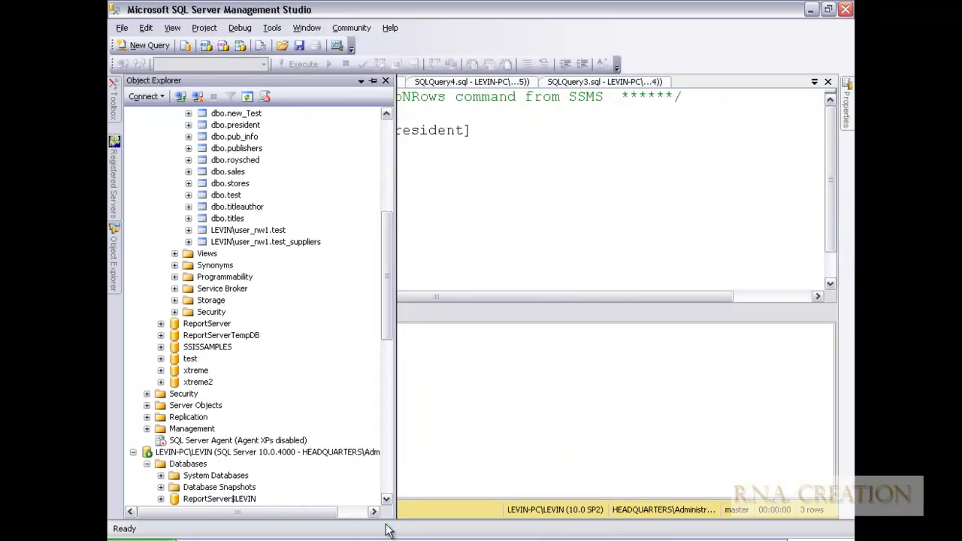
{"action": "left_click", "coordinate": [323, 539]}
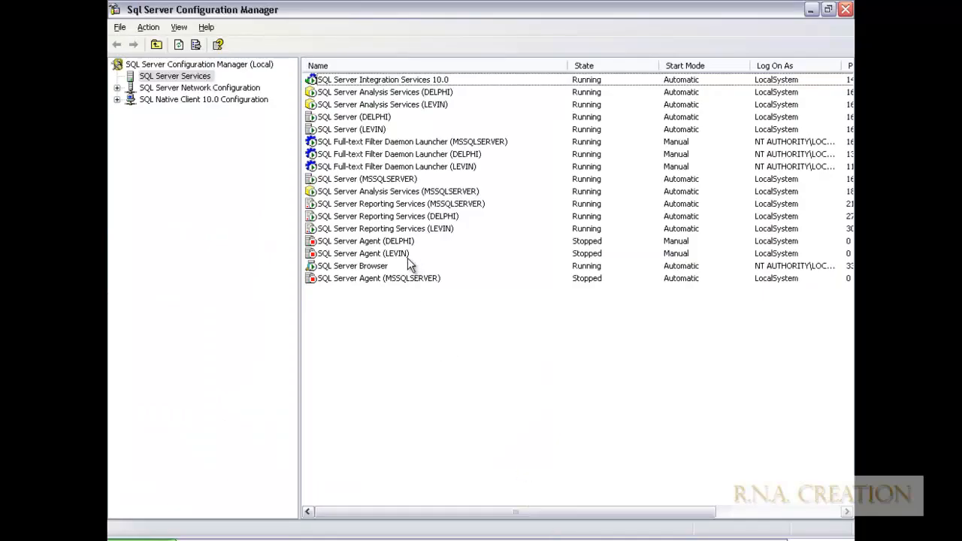
{"action": "right_click", "coordinate": [406, 282]}
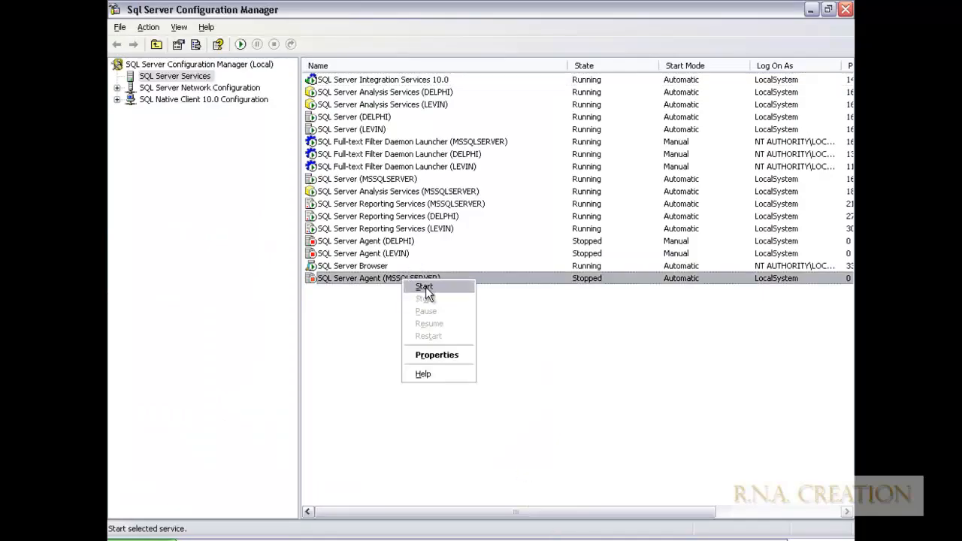
{"action": "left_click", "coordinate": [423, 287]}
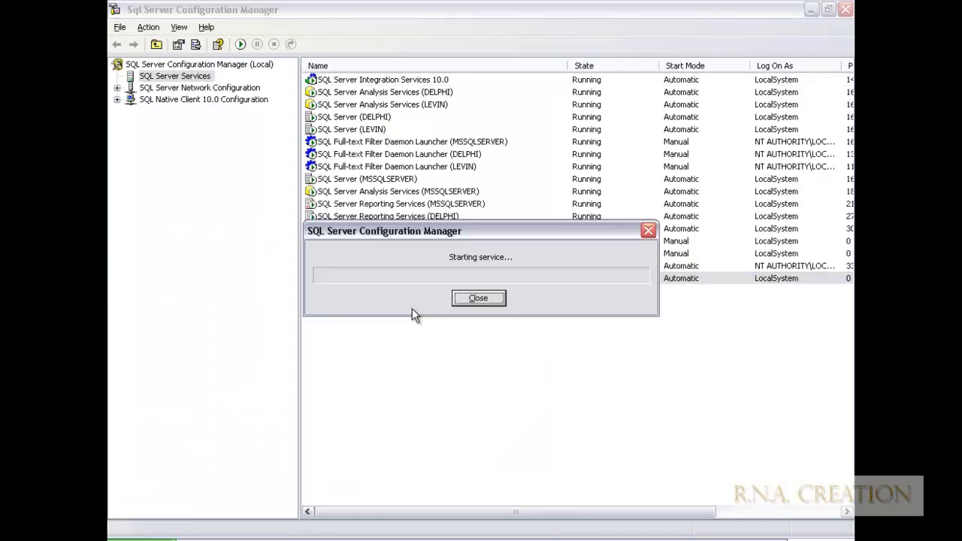
{"action": "left_click", "coordinate": [812, 11]}
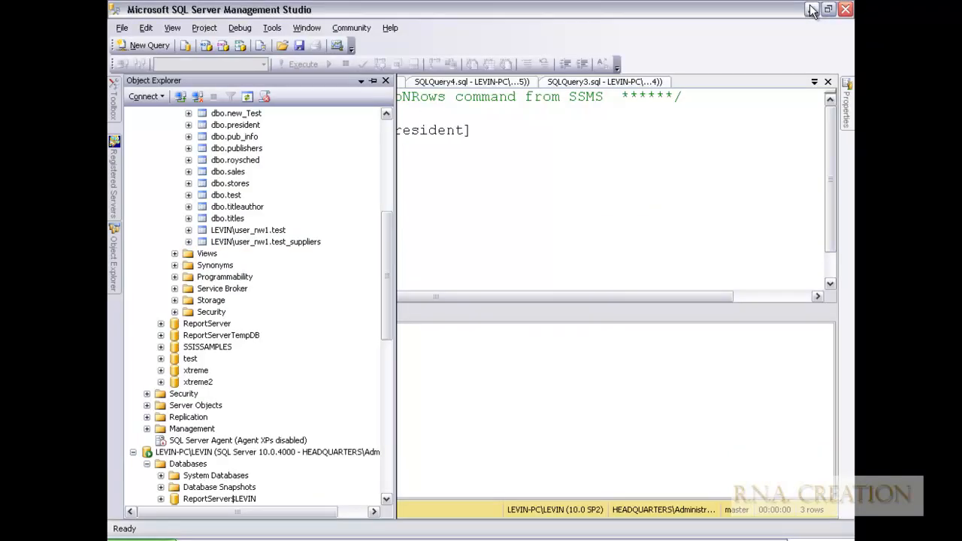
{"action": "left_click", "coordinate": [637, 540]}
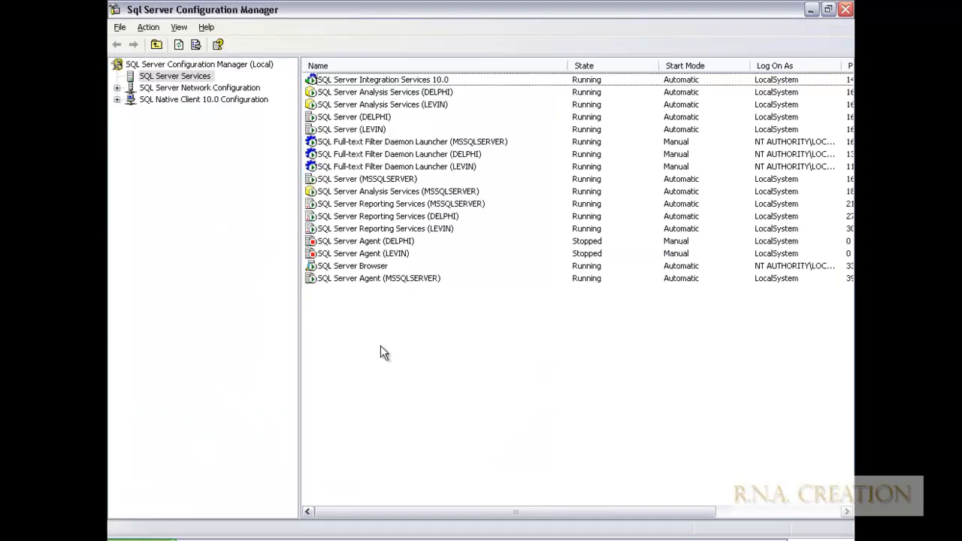
{"action": "left_click", "coordinate": [571, 538]}
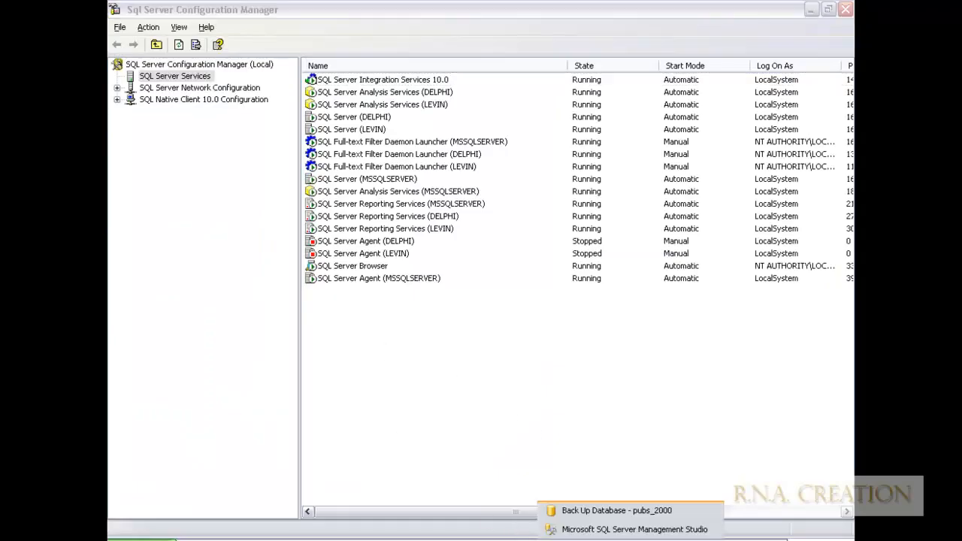
{"action": "left_click", "coordinate": [572, 527]}
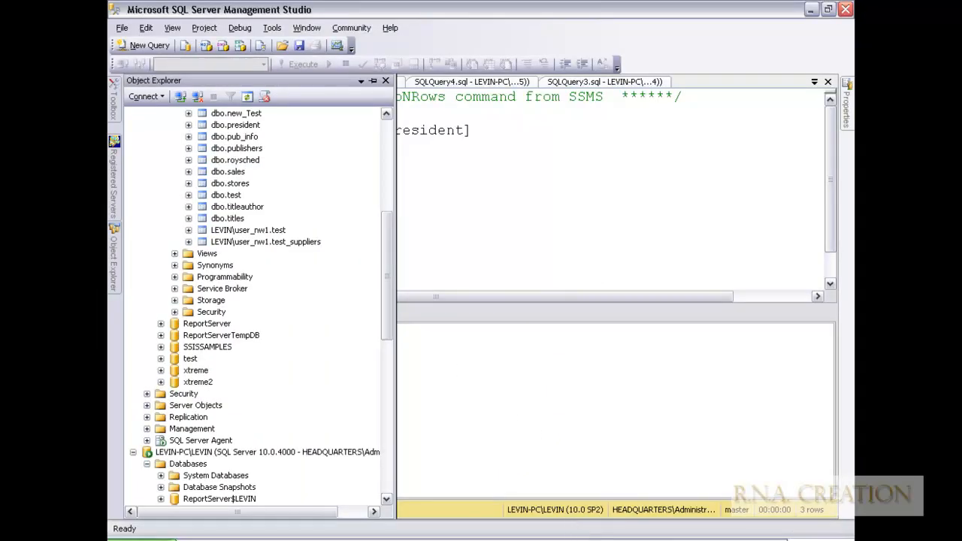
Begin a backup of the primary pubs_2000 database and remove the existing backup destination.
{"action": "left_click_drag", "start_coordinate": [382, 319], "coordinate": [378, 220]}
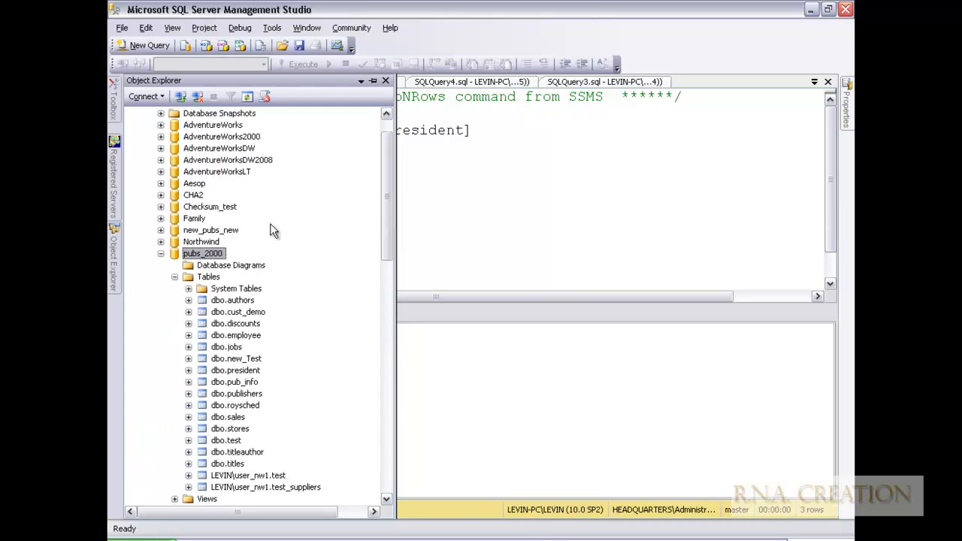
{"action": "right_click", "coordinate": [217, 254]}
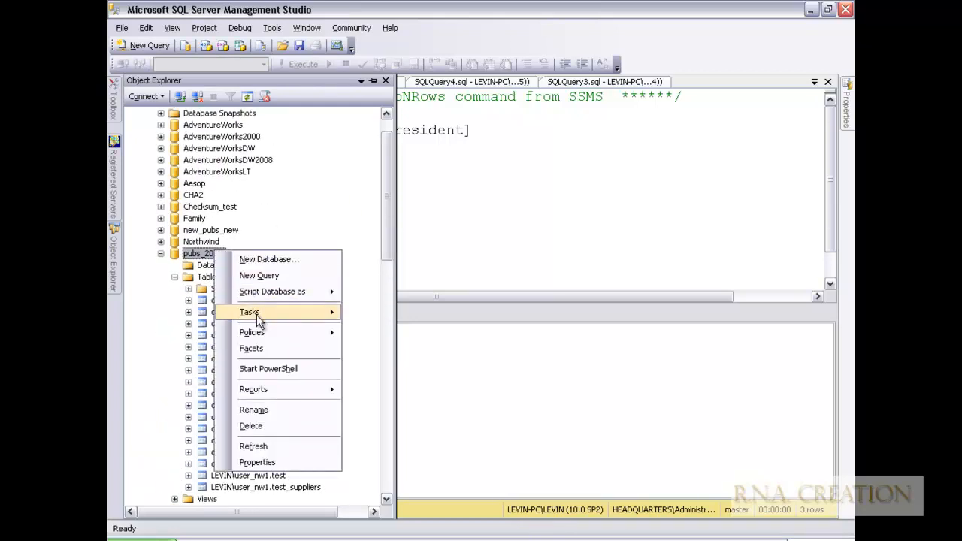
{"action": "mouse_move", "coordinate": [248, 312]}
{"action": "left_click", "coordinate": [409, 355]}
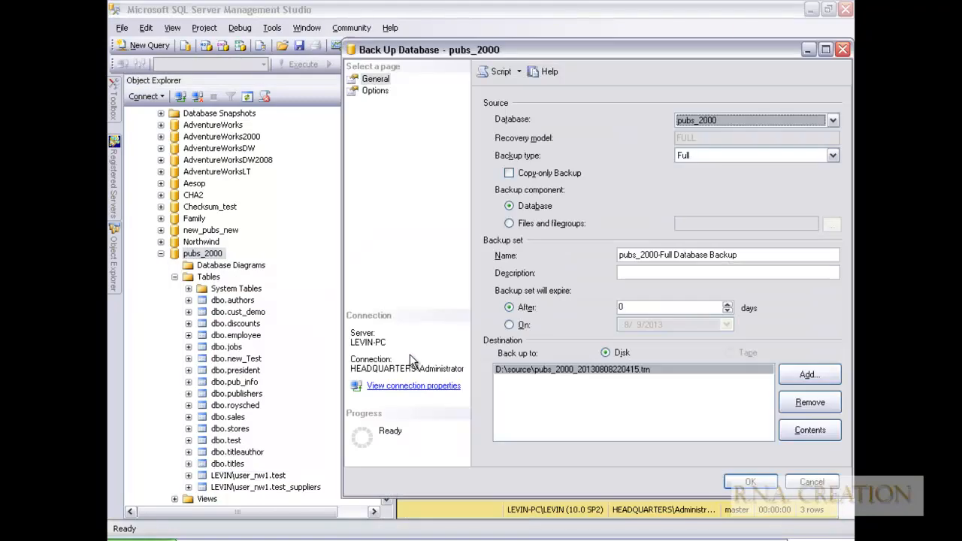
{"action": "left_click", "coordinate": [814, 406]}
Set the backup type to Transaction Log and choose to back up the tail of the log, leaving the database in the restoring state.
{"action": "left_click", "coordinate": [374, 91]}
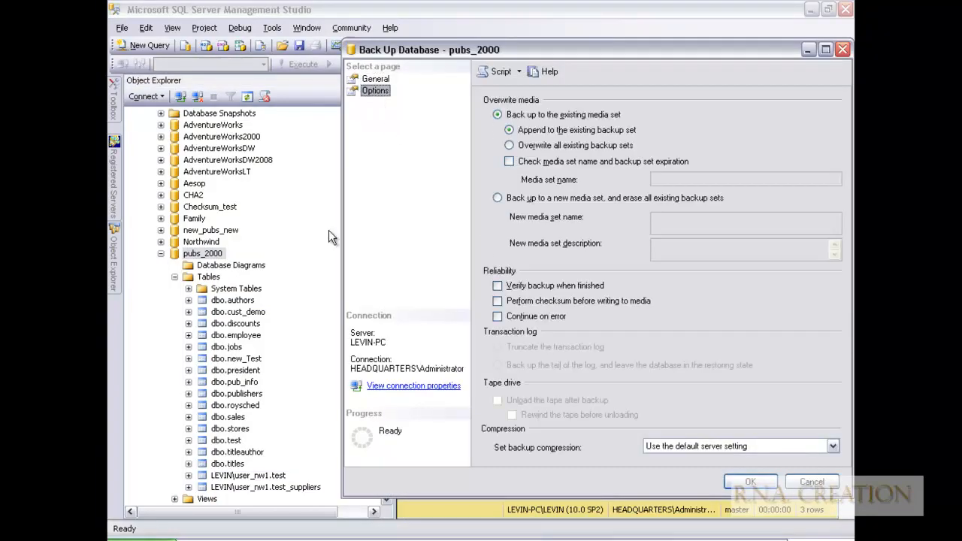
{"action": "left_click", "coordinate": [376, 80]}
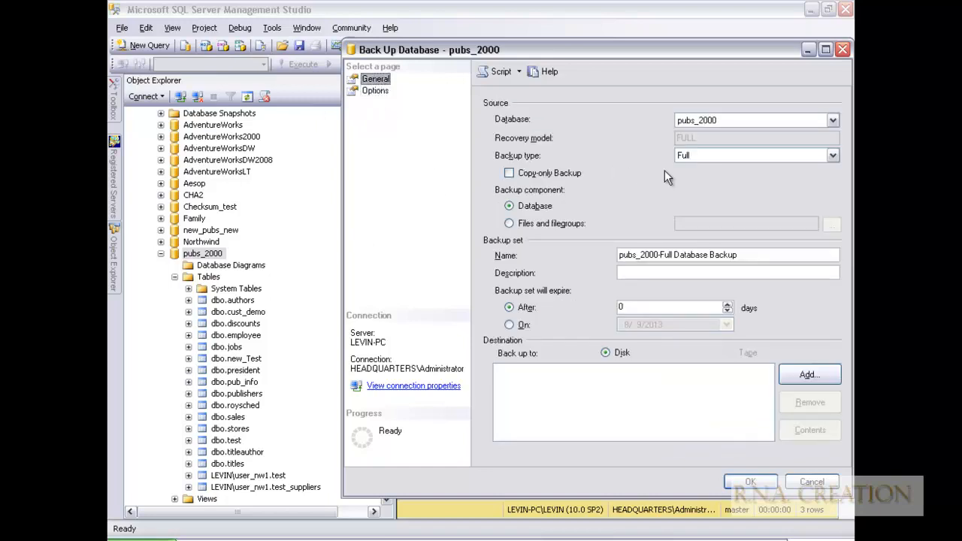
{"action": "left_click", "coordinate": [702, 155]}
{"action": "left_click", "coordinate": [703, 188]}
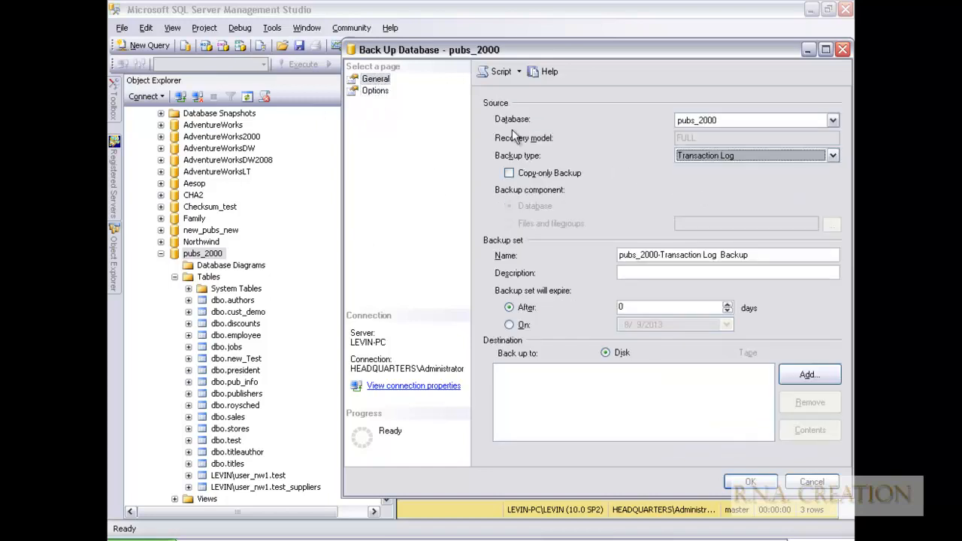
{"action": "left_click", "coordinate": [376, 91]}
{"action": "left_click", "coordinate": [526, 368]}
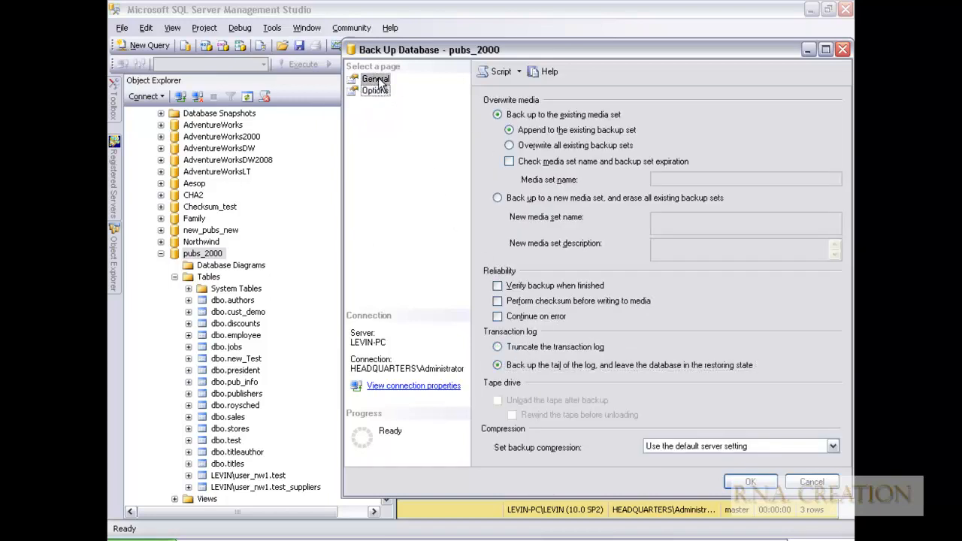
Add D:\tail.log as the disk destination, try to run the tail-log backup of pubs_2000, and close the backup window.
{"action": "left_click", "coordinate": [376, 79]}
{"action": "left_click", "coordinate": [808, 374]}
{"action": "left_click", "coordinate": [602, 276]}
{"action": "left_click_drag", "start_coordinate": [611, 187], "coordinate": [619, 105]}
{"action": "left_click", "coordinate": [367, 108]}
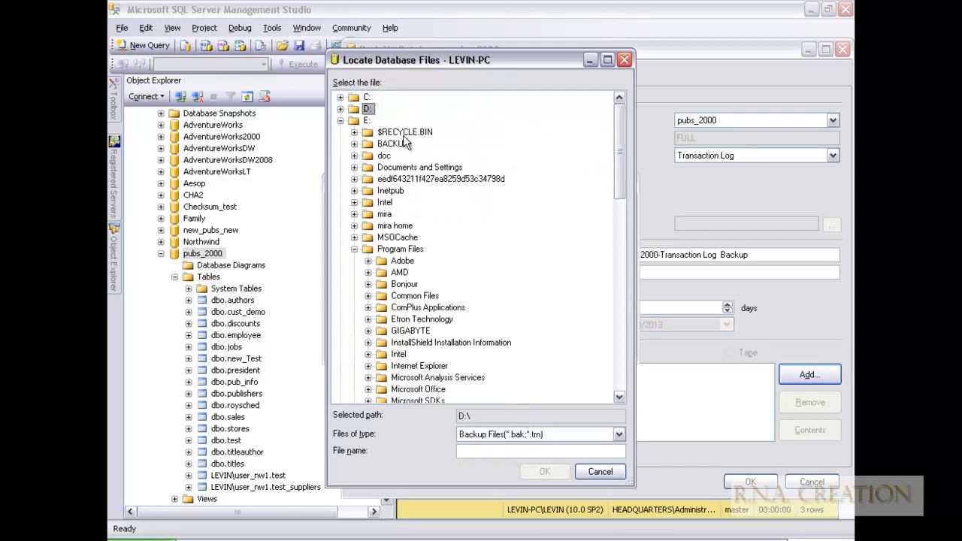
{"action": "left_click", "coordinate": [515, 452]}
{"action": "type", "text": "tail log"}
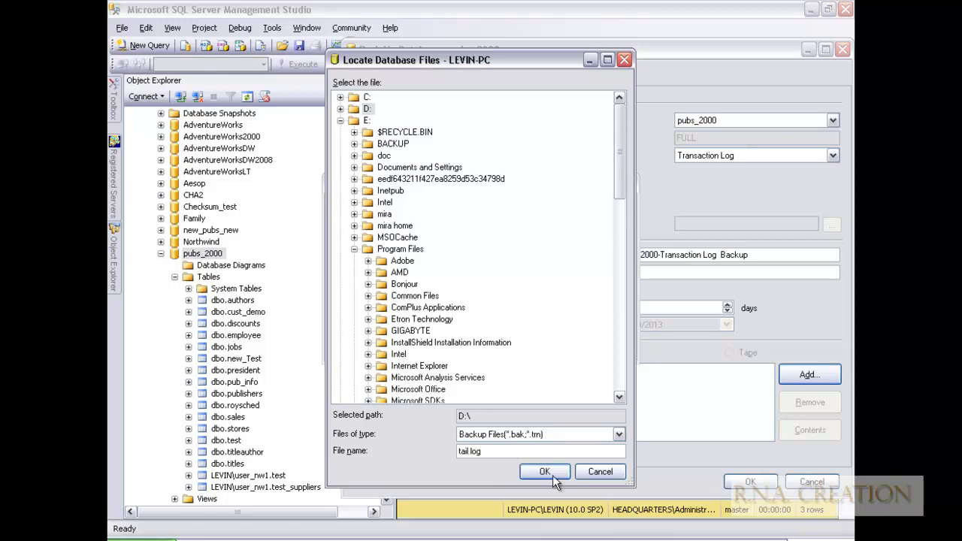
{"action": "left_click", "coordinate": [546, 472]}
{"action": "left_click", "coordinate": [547, 347]}
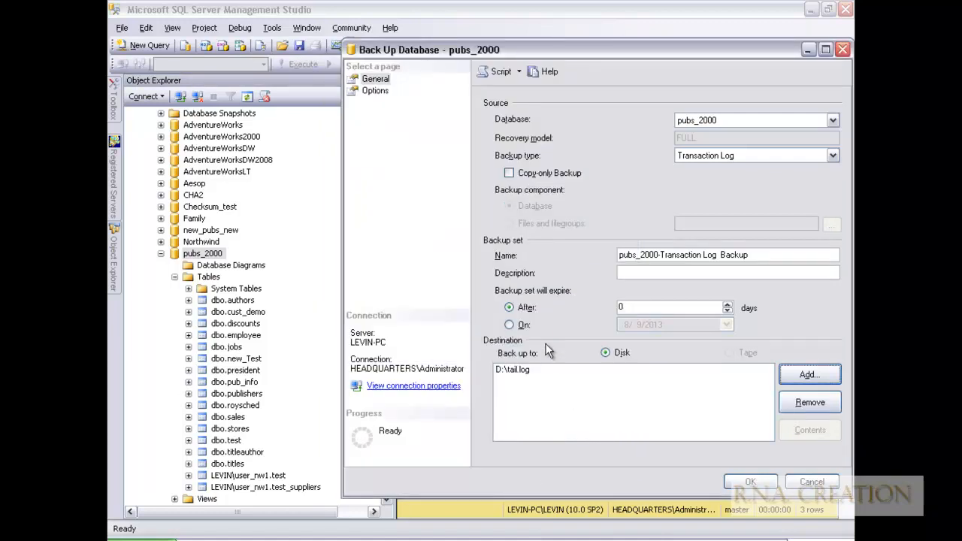
{"action": "left_click", "coordinate": [758, 484]}
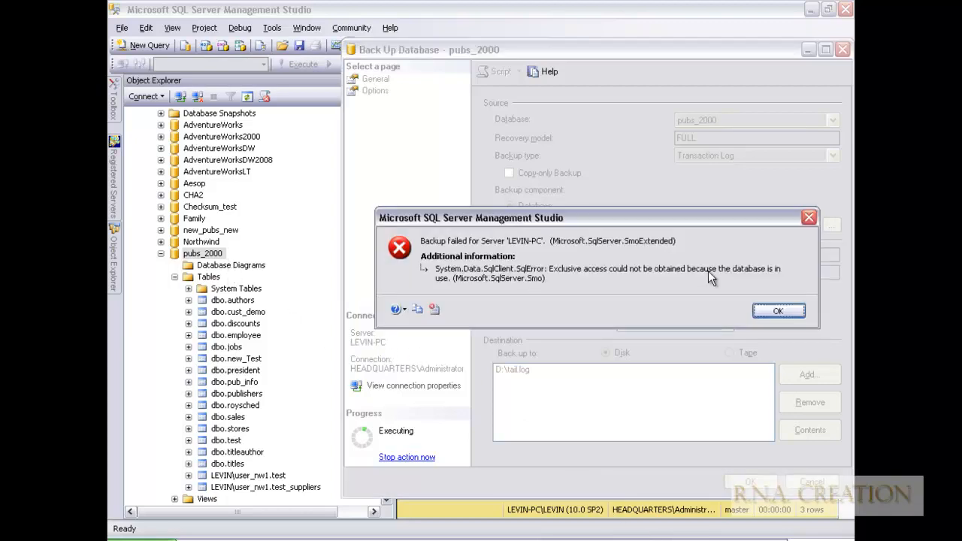
{"action": "left_click", "coordinate": [774, 312]}
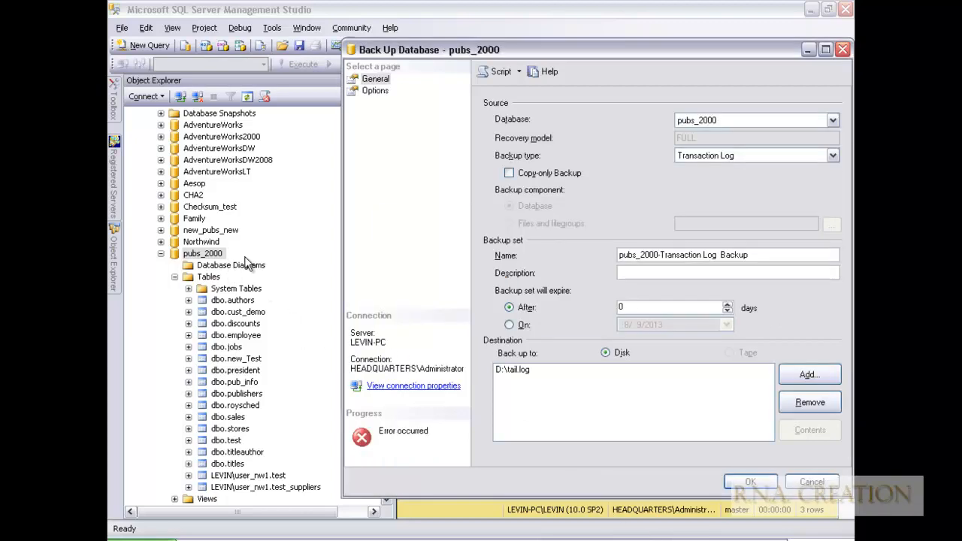
{"action": "key", "text": "Escape"}
Set Restrict Access to SINGLE_USER in the primary pubs_2000 database's properties and agree to close all other connections.
{"action": "right_click", "coordinate": [218, 254]}
{"action": "left_click", "coordinate": [269, 467]}
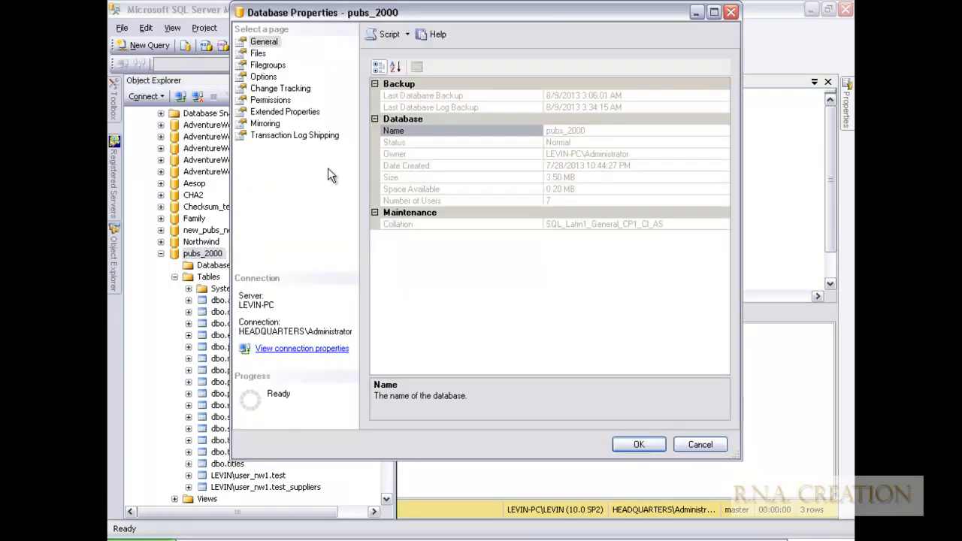
{"action": "left_click", "coordinate": [267, 77]}
{"action": "left_click_drag", "start_coordinate": [724, 225], "coordinate": [729, 368]}
{"action": "left_click", "coordinate": [716, 368]}
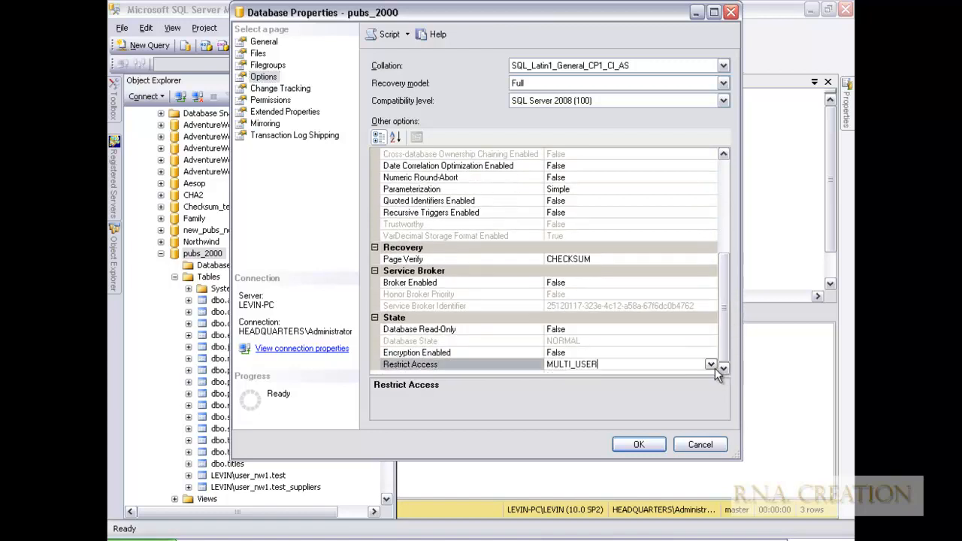
{"action": "left_click", "coordinate": [709, 366]}
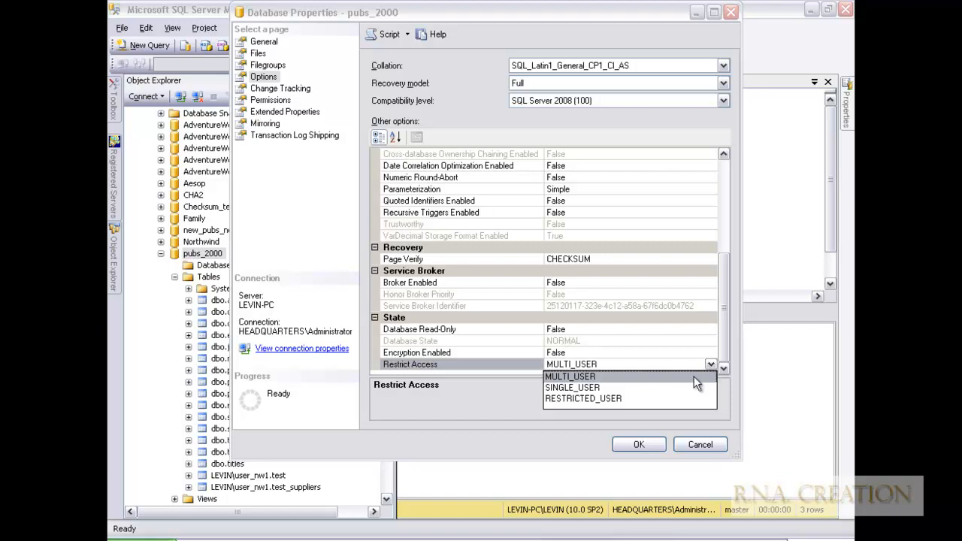
{"action": "left_click", "coordinate": [651, 387]}
{"action": "left_click", "coordinate": [638, 442]}
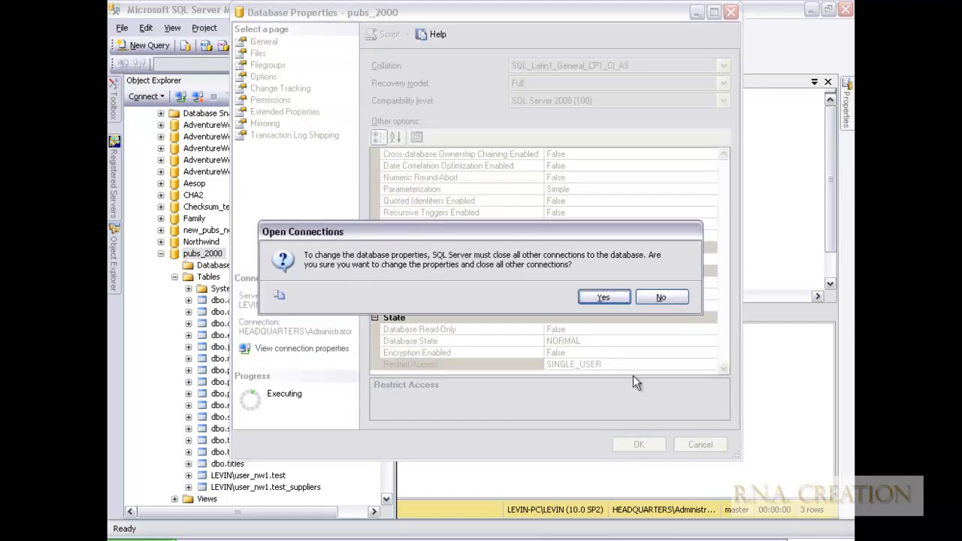
{"action": "left_click", "coordinate": [613, 300]}
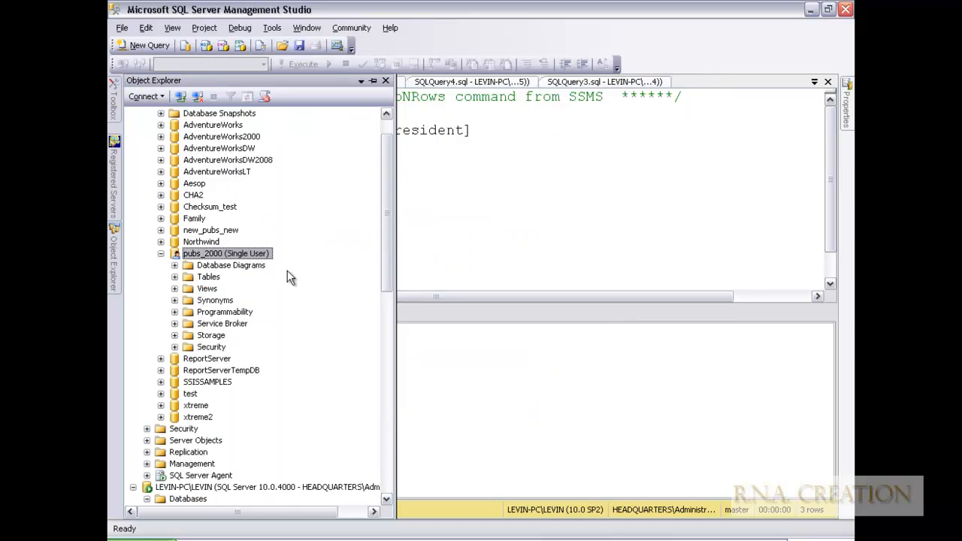
Begin a new backup of the single-user pubs_2000 database and remove its preset backup destination.
{"action": "right_click", "coordinate": [259, 256]}
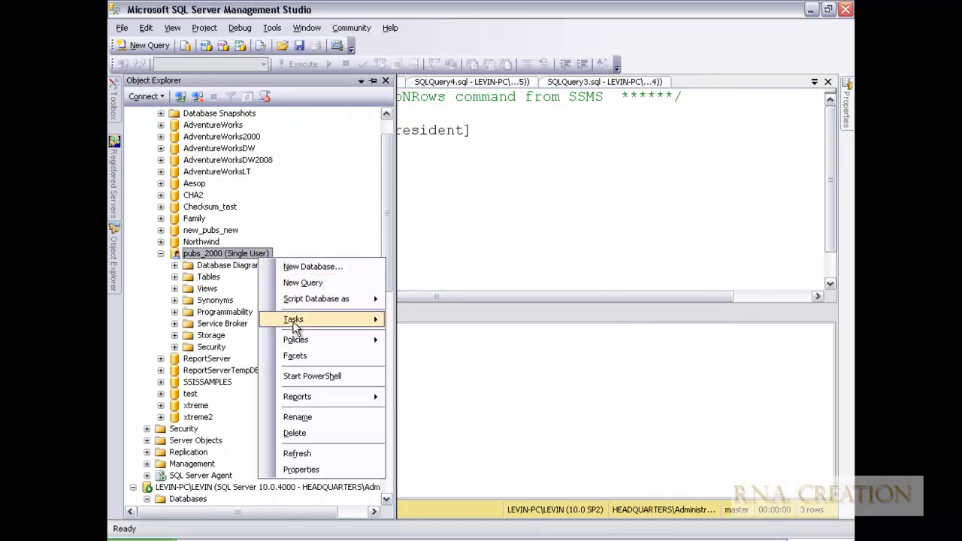
{"action": "mouse_move", "coordinate": [293, 326]}
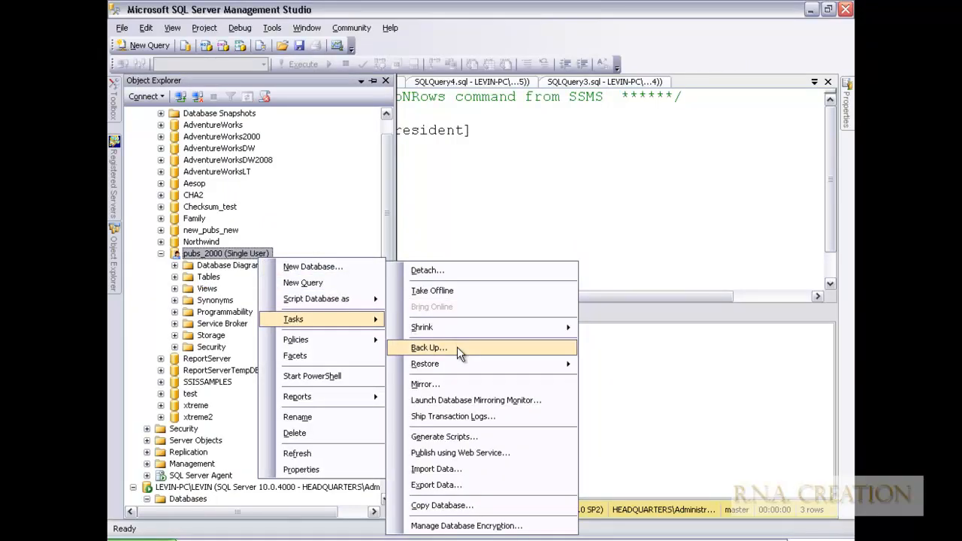
{"action": "left_click", "coordinate": [457, 347]}
{"action": "left_click", "coordinate": [366, 91]}
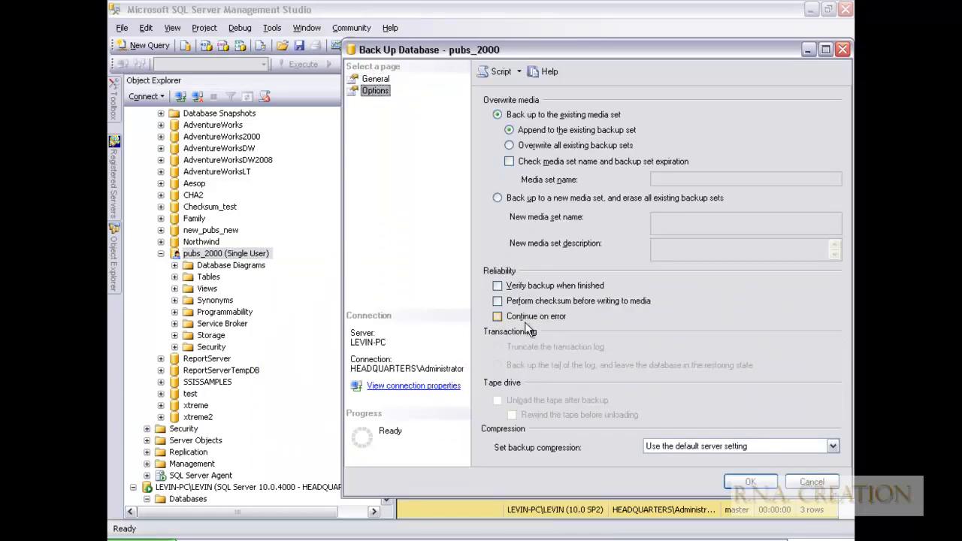
{"action": "left_click", "coordinate": [378, 80]}
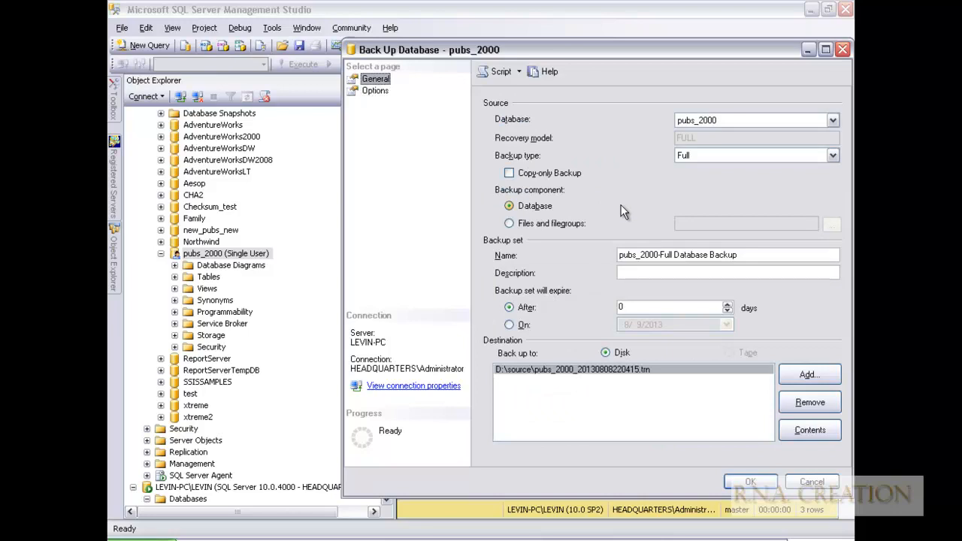
{"action": "left_click", "coordinate": [806, 402]}
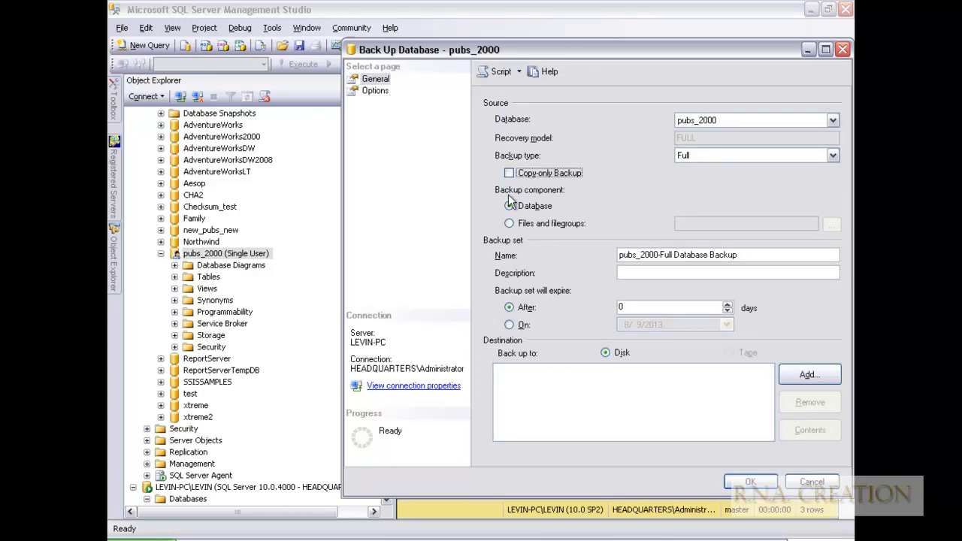
Set this backup's type to Transaction Log and choose to back up the log's tail, leaving the database in the restoring state.
{"action": "left_click", "coordinate": [725, 154]}
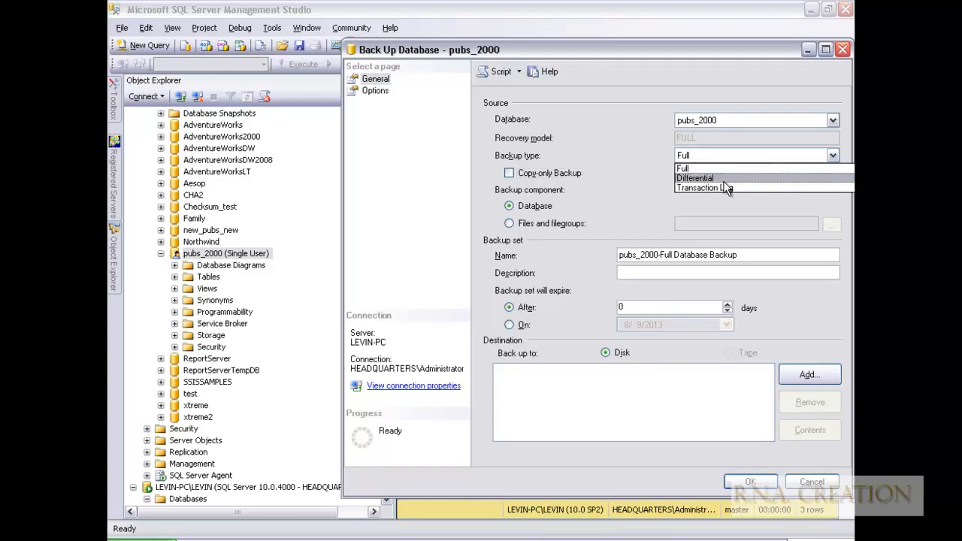
{"action": "left_click", "coordinate": [721, 186]}
{"action": "left_click", "coordinate": [376, 91]}
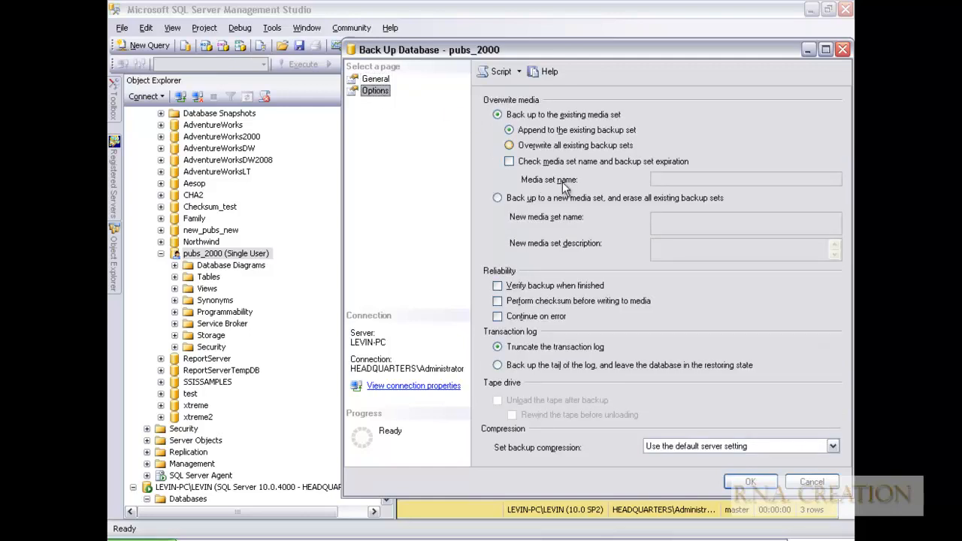
{"action": "left_click", "coordinate": [560, 371]}
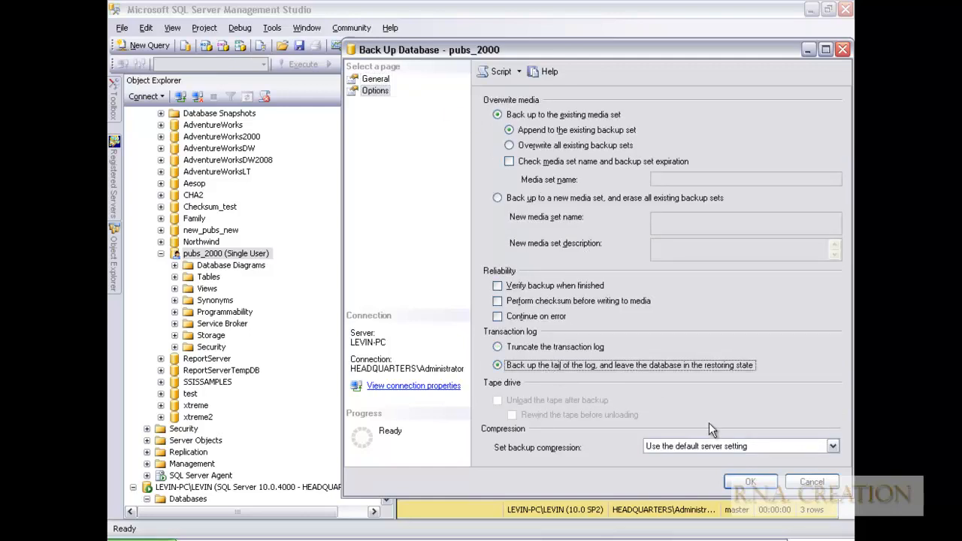
Add d:\tail.trn as the disk destination and run the tail-log backup of pubs_2000.
{"action": "left_click", "coordinate": [376, 79]}
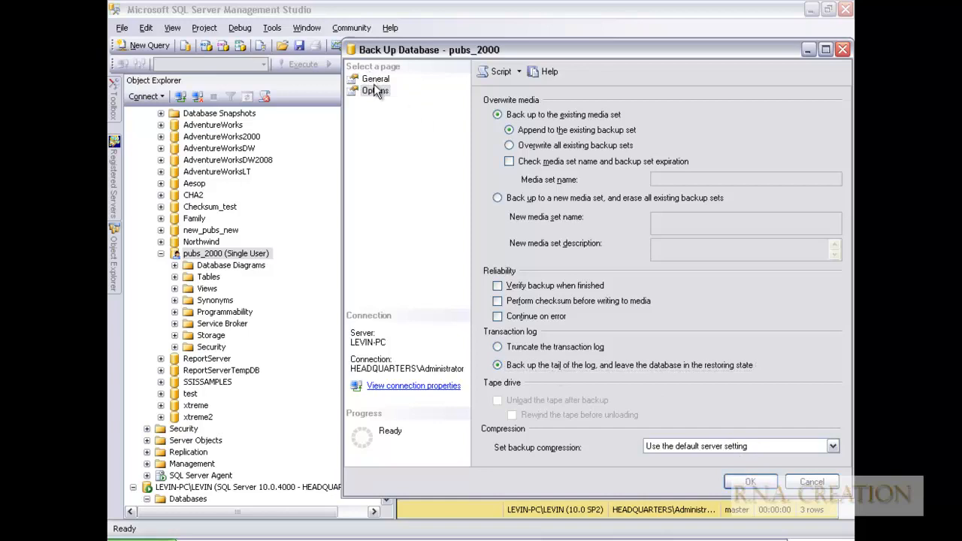
{"action": "left_click", "coordinate": [809, 374]}
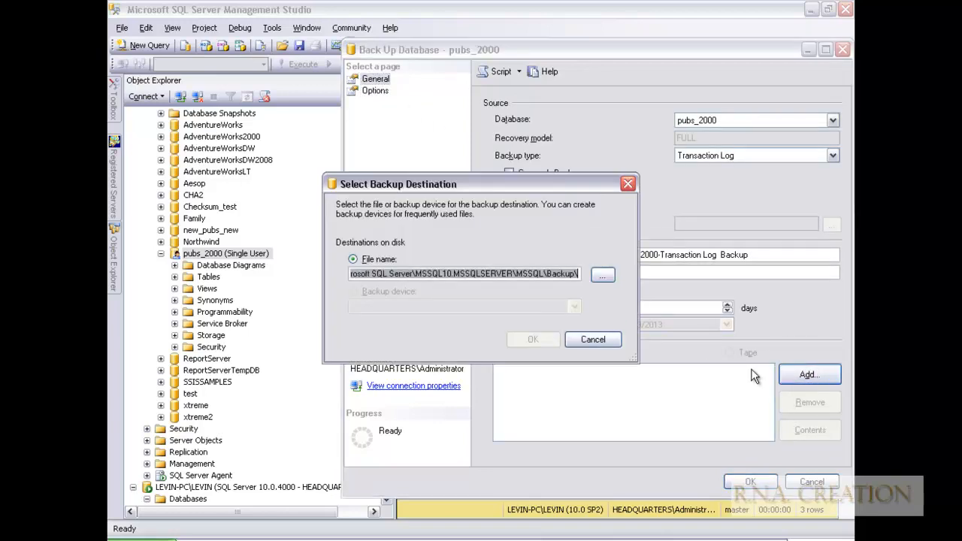
{"action": "left_click", "coordinate": [602, 276]}
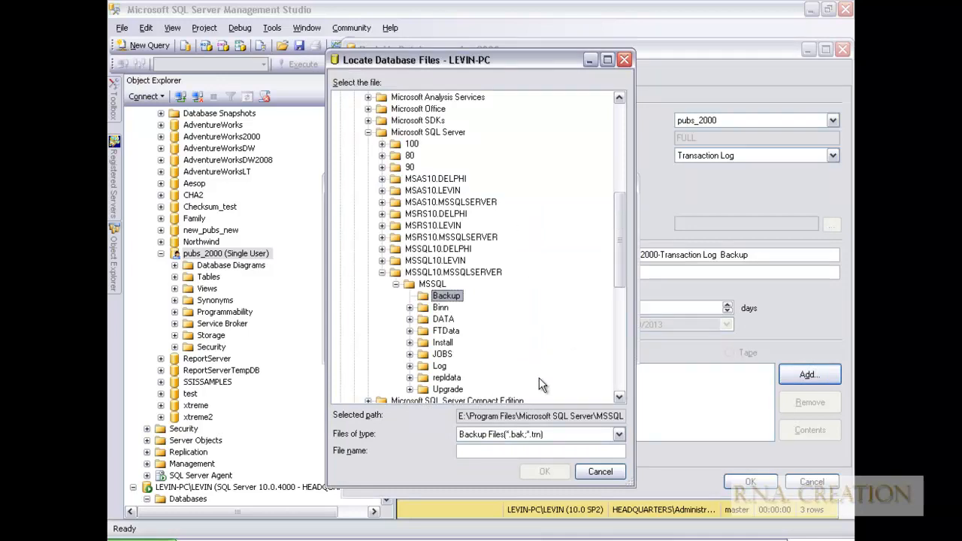
{"action": "left_click", "coordinate": [485, 452]}
{"action": "type", "text": "d:\\tail.t"}
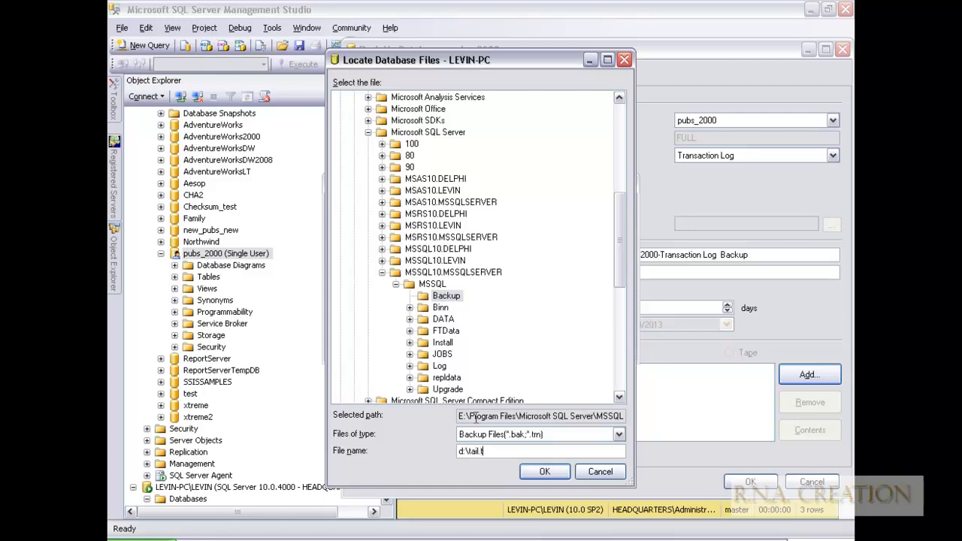
{"action": "left_click", "coordinate": [542, 474]}
{"action": "left_click", "coordinate": [579, 338]}
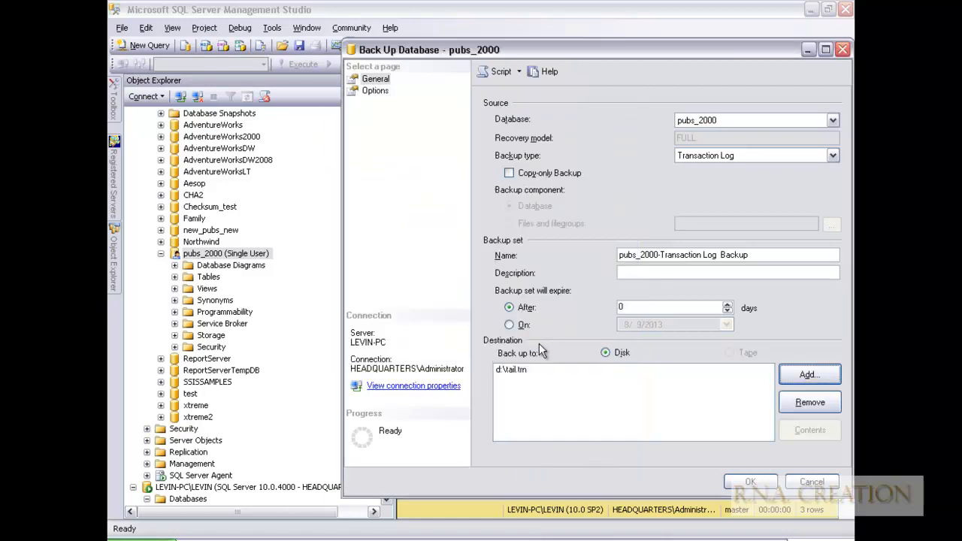
{"action": "left_click", "coordinate": [751, 482]}
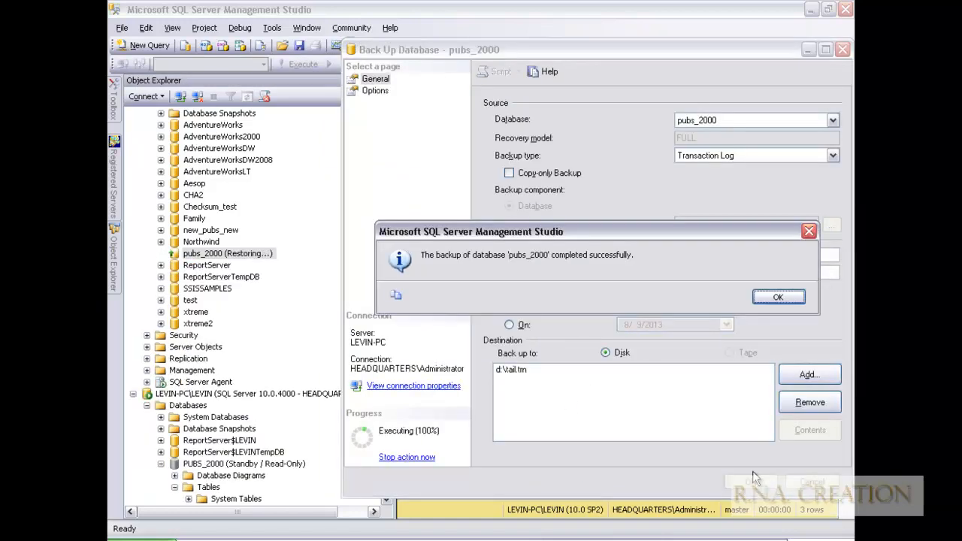
{"action": "left_click", "coordinate": [768, 297]}
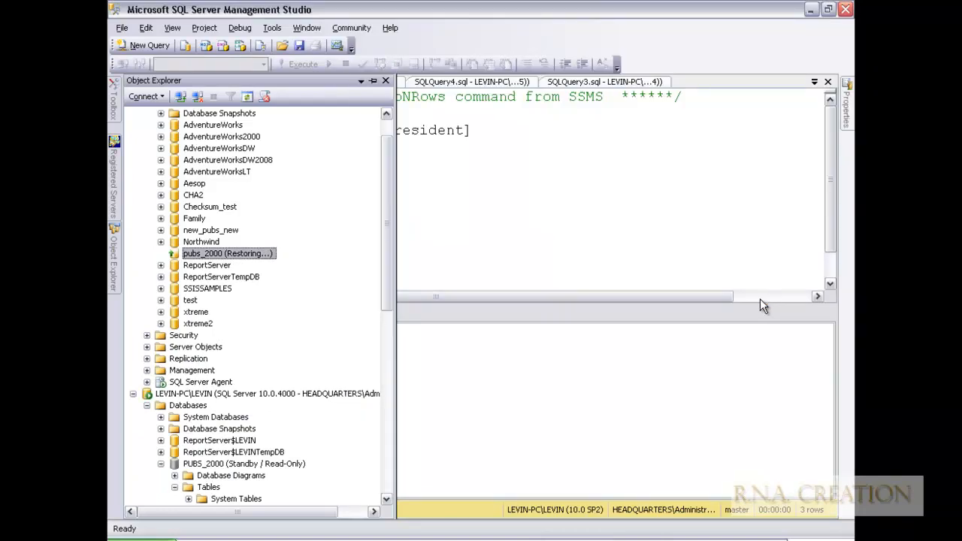
Open a database restore for the primary pubs_2000 database that is in the restoring state.
{"action": "right_click", "coordinate": [258, 262]}
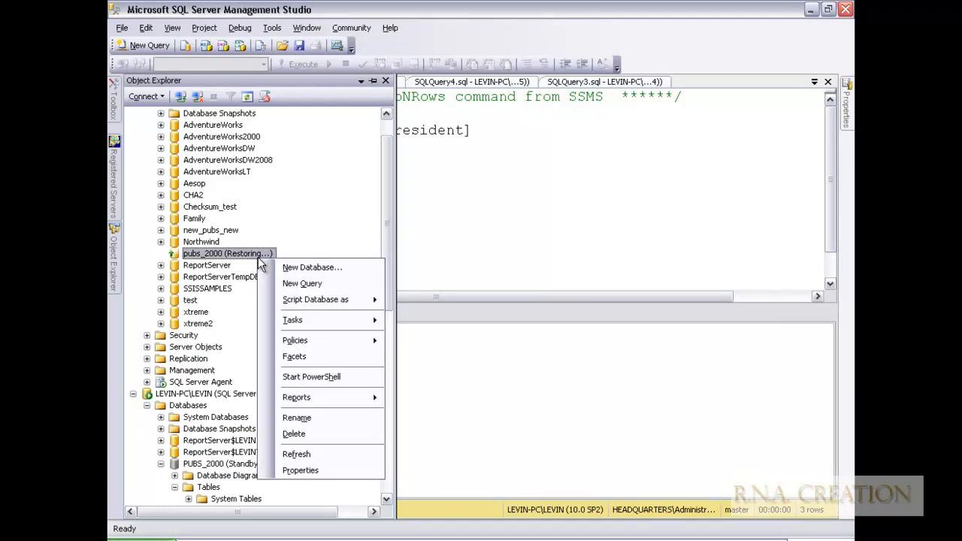
{"action": "mouse_move", "coordinate": [291, 326]}
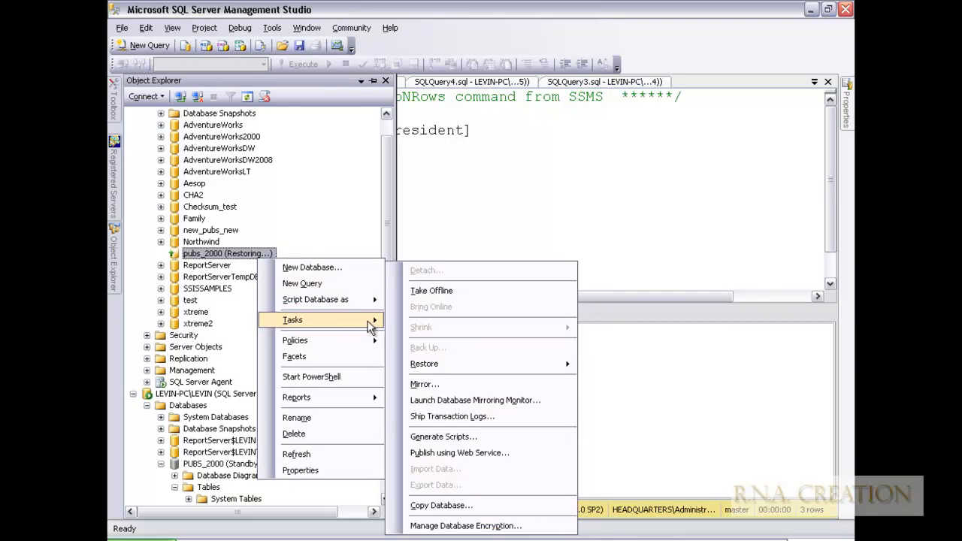
{"action": "mouse_move", "coordinate": [418, 367]}
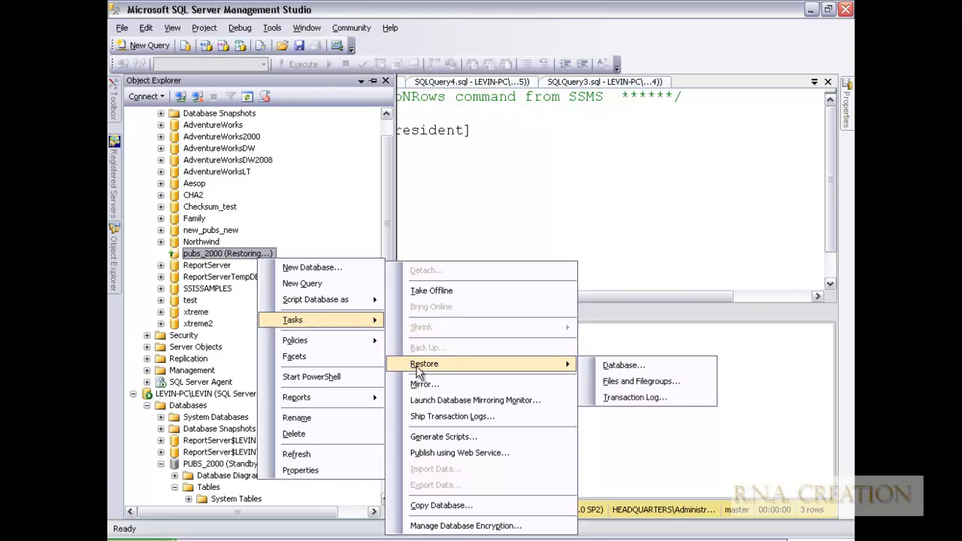
{"action": "left_click", "coordinate": [623, 368]}
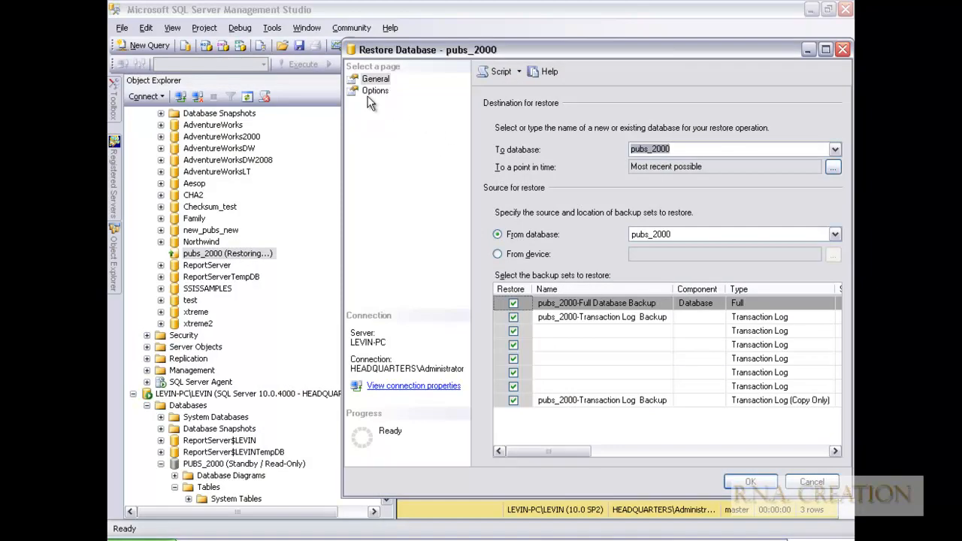
Deselect the full backup and all transaction log backup sets listed for pubs_2000, and try to view the restore options.
{"action": "left_click", "coordinate": [514, 400]}
{"action": "left_click", "coordinate": [513, 387]}
{"action": "left_click", "coordinate": [514, 372]}
{"action": "left_click", "coordinate": [513, 359]}
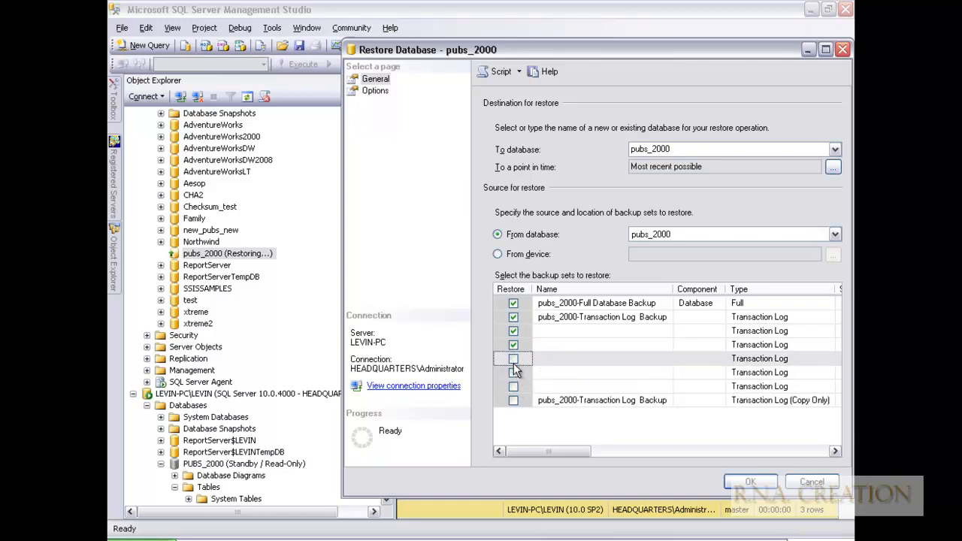
{"action": "left_click", "coordinate": [514, 344]}
{"action": "left_click", "coordinate": [514, 331]}
{"action": "left_click", "coordinate": [513, 316]}
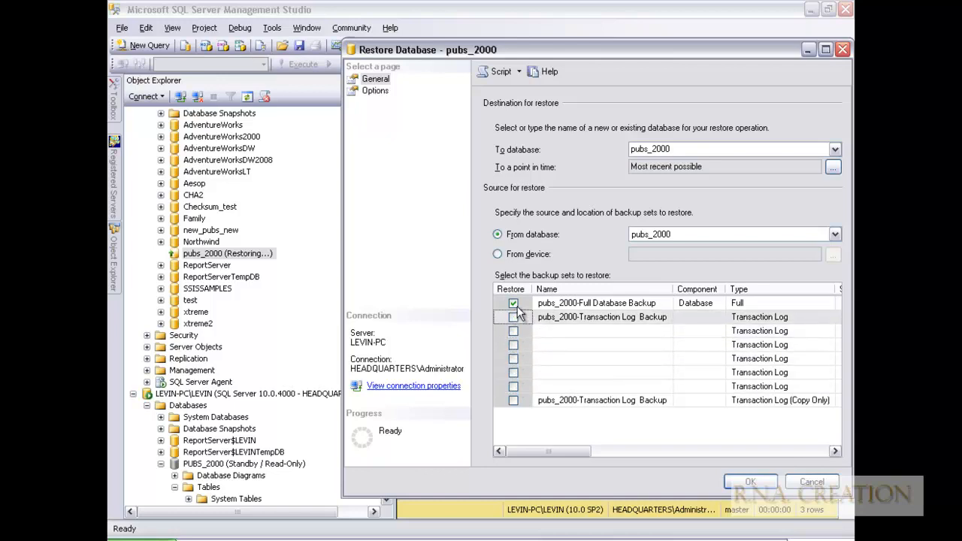
{"action": "left_click", "coordinate": [514, 303]}
{"action": "left_click", "coordinate": [375, 91]}
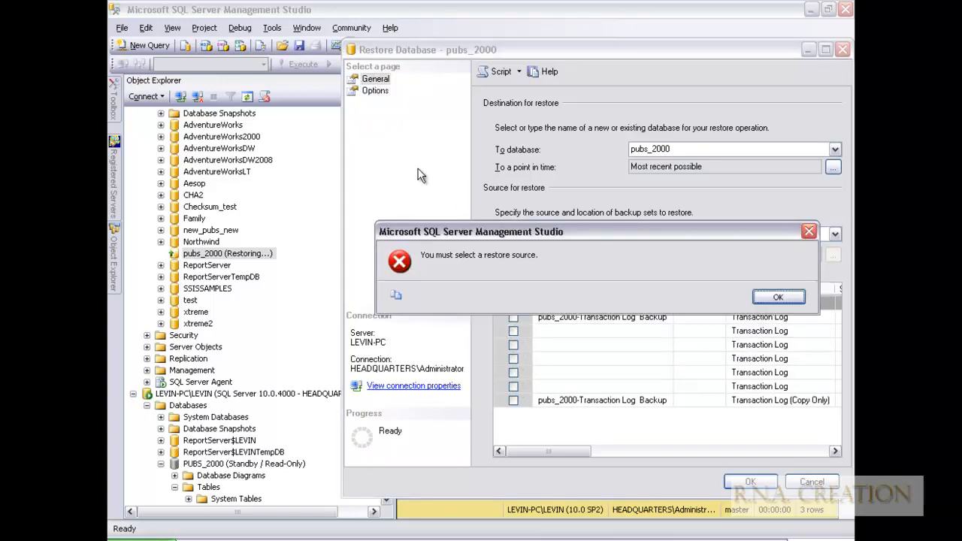
{"action": "left_click", "coordinate": [779, 297]}
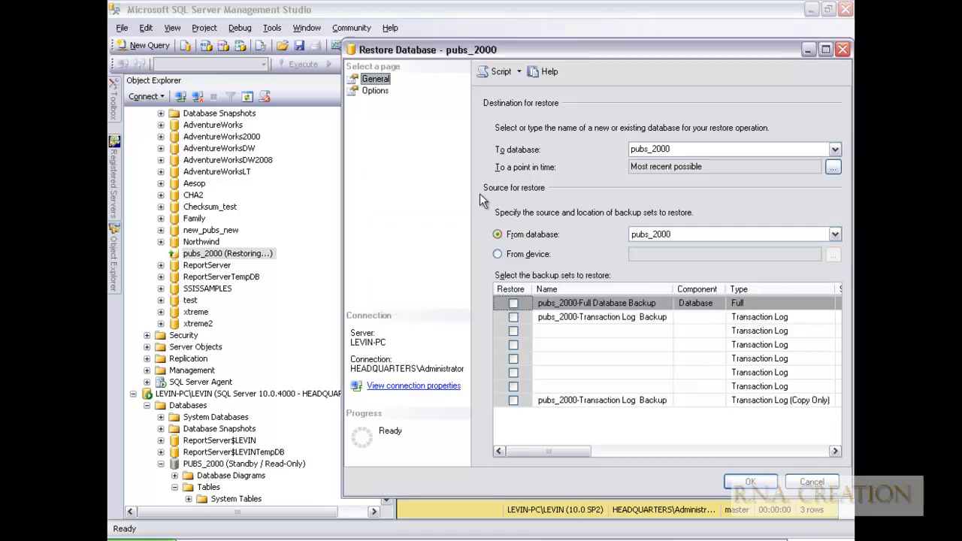
Switch the restore source to a device and choose the backup file D:\tail.trn.
{"action": "left_click", "coordinate": [536, 258]}
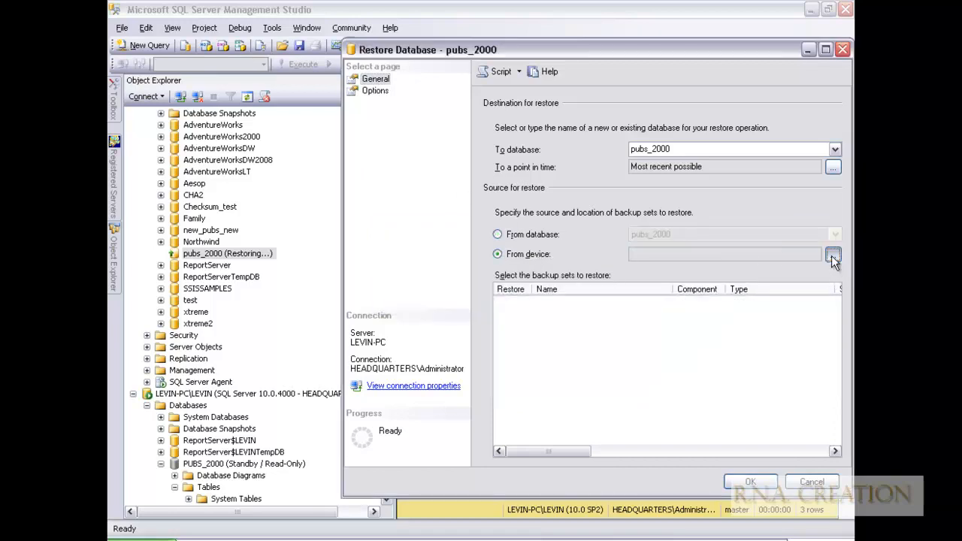
{"action": "left_click", "coordinate": [833, 256]}
{"action": "left_click", "coordinate": [736, 236]}
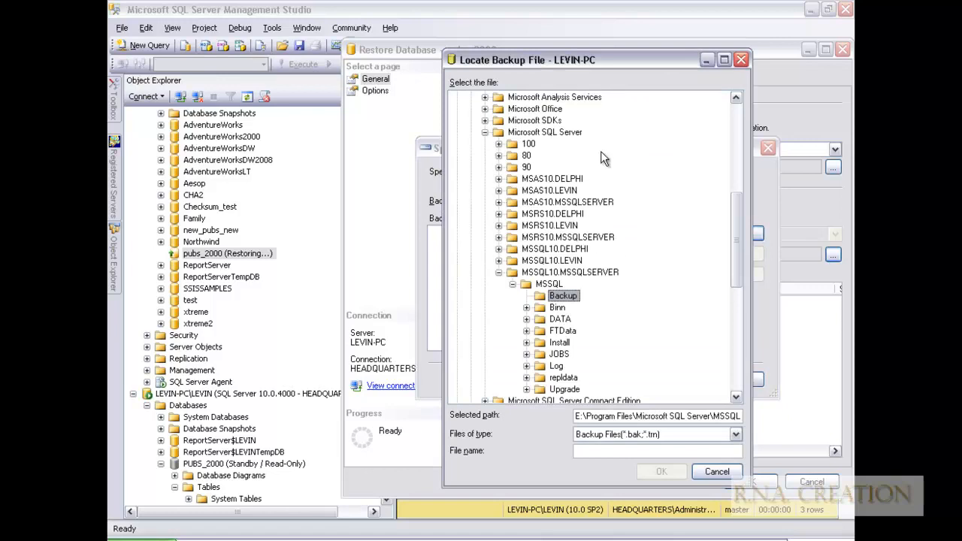
{"action": "left_click_drag", "start_coordinate": [738, 218], "coordinate": [734, 116]}
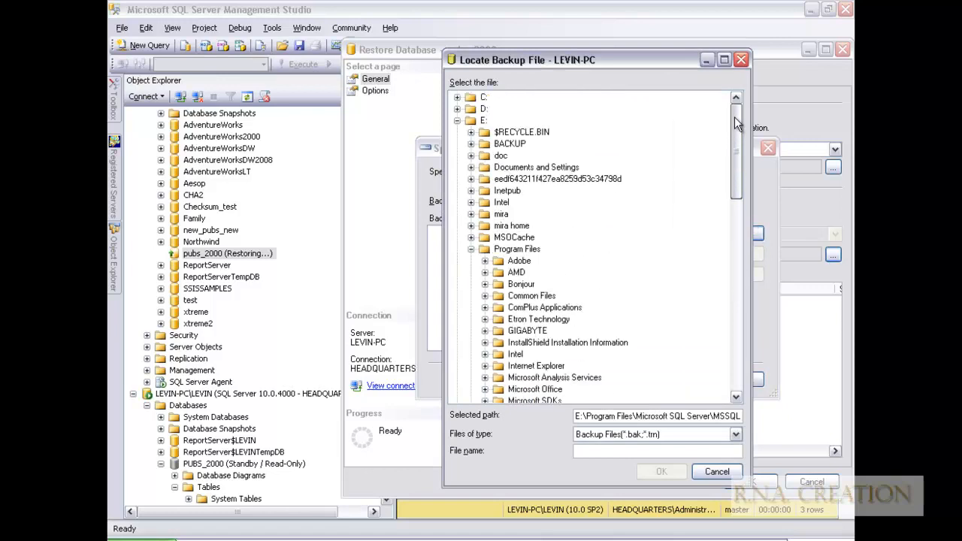
{"action": "left_click", "coordinate": [483, 120]}
{"action": "left_click", "coordinate": [484, 109]}
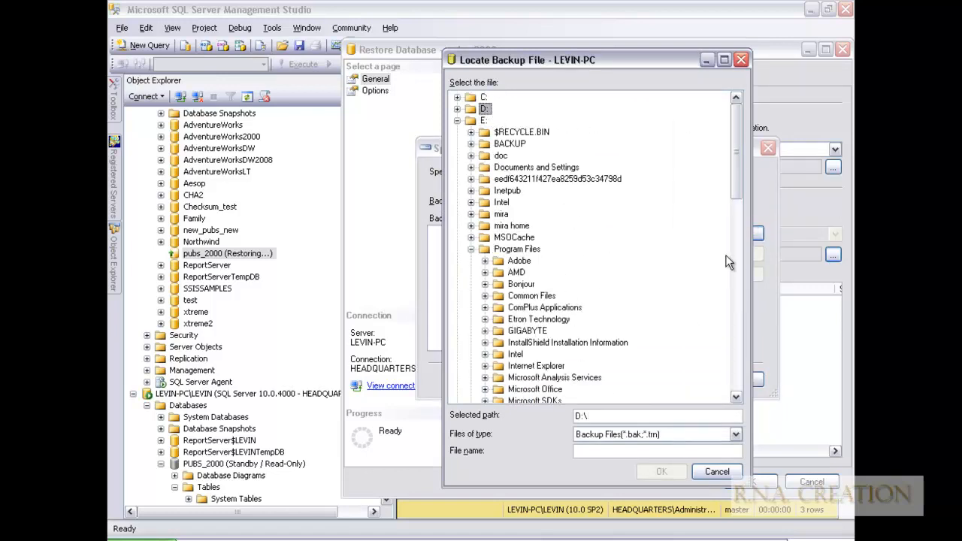
{"action": "mouse_move", "coordinate": [735, 174]}
{"action": "left_mouse_down"}
{"action": "mouse_move", "coordinate": [735, 368]}
{"action": "mouse_move", "coordinate": [733, 165]}
{"action": "left_mouse_up"}
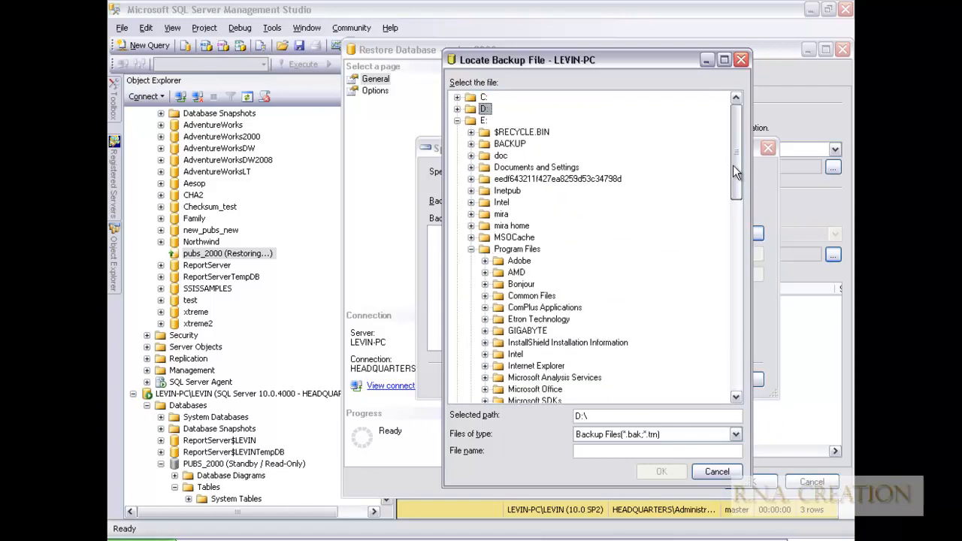
{"action": "double_click", "coordinate": [483, 109]}
{"action": "left_click", "coordinate": [503, 284]}
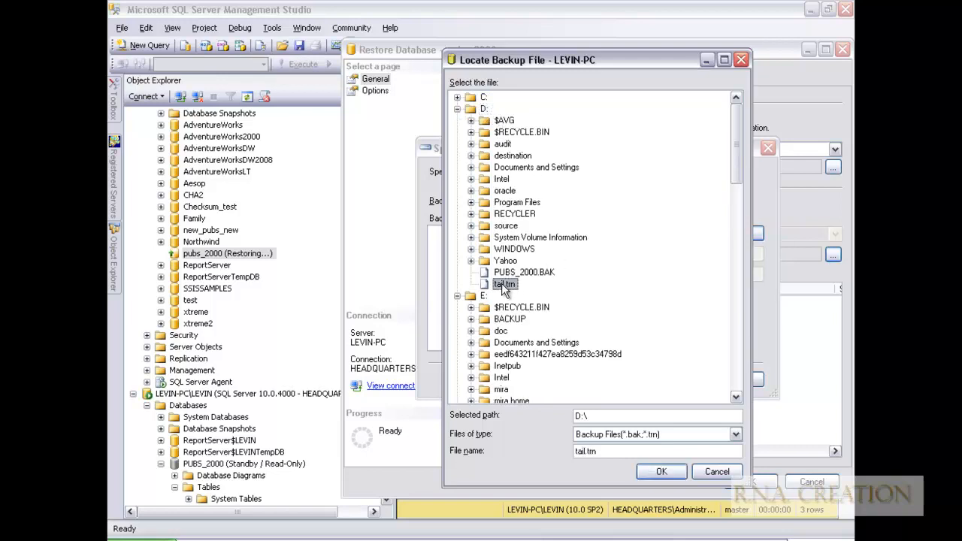
{"action": "double_click", "coordinate": [501, 284]}
{"action": "left_click", "coordinate": [635, 384]}
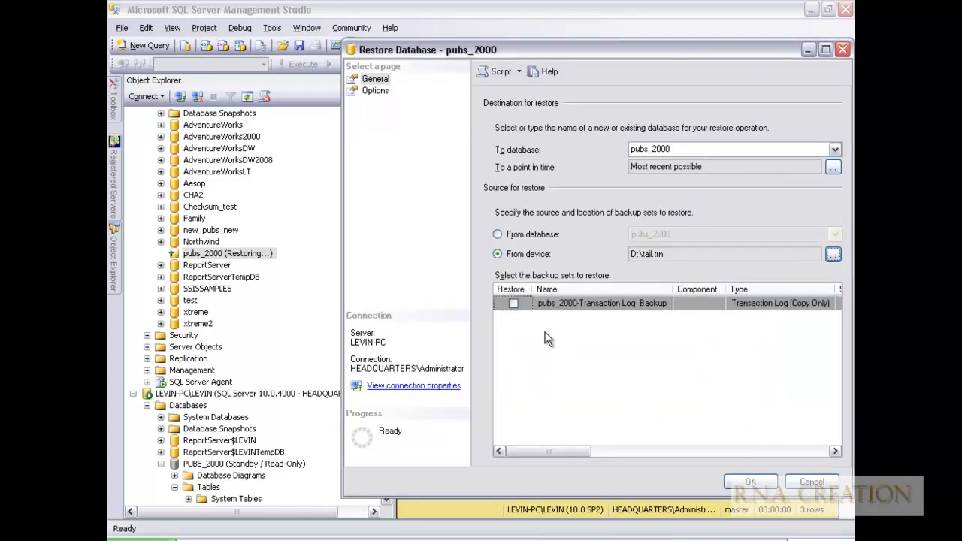
Include the tail's transaction log backup set and restore pubs_2000, keeping the RESTORE WITH RECOVERY state.
{"action": "left_click", "coordinate": [514, 304]}
{"action": "left_click", "coordinate": [376, 91]}
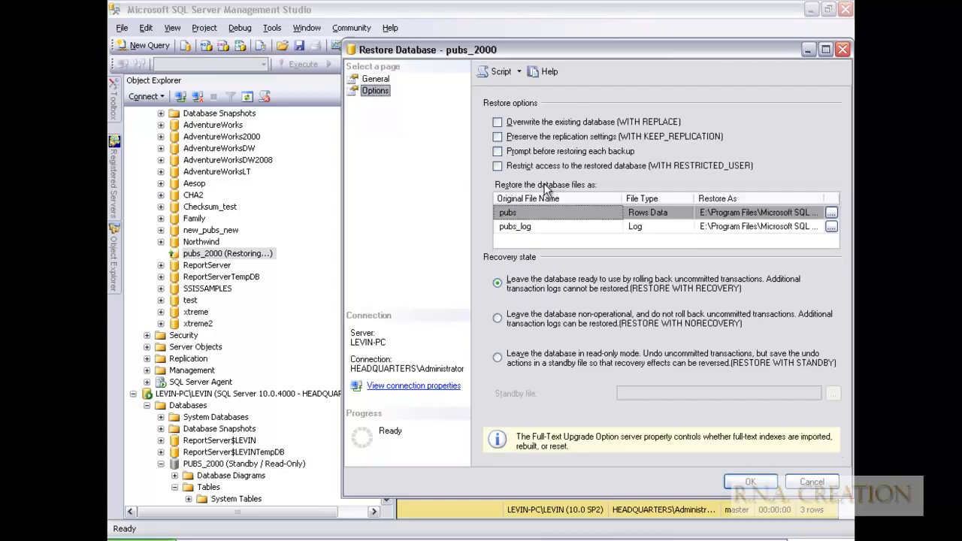
{"action": "left_click", "coordinate": [754, 484]}
{"action": "left_click", "coordinate": [778, 298]}
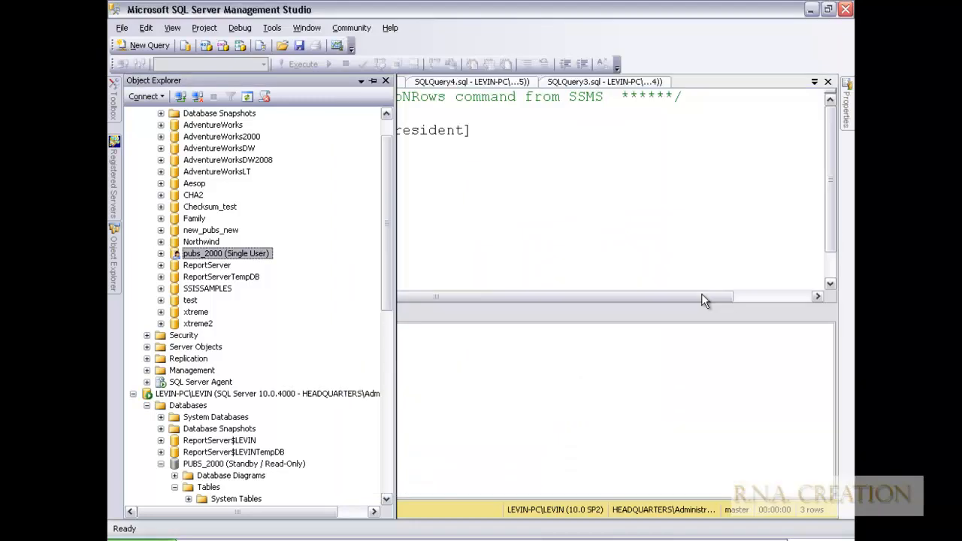
Set Restrict Access to MULTI_USER in the primary pubs_2000 database's properties and agree to close all other connections.
{"action": "right_click", "coordinate": [245, 256]}
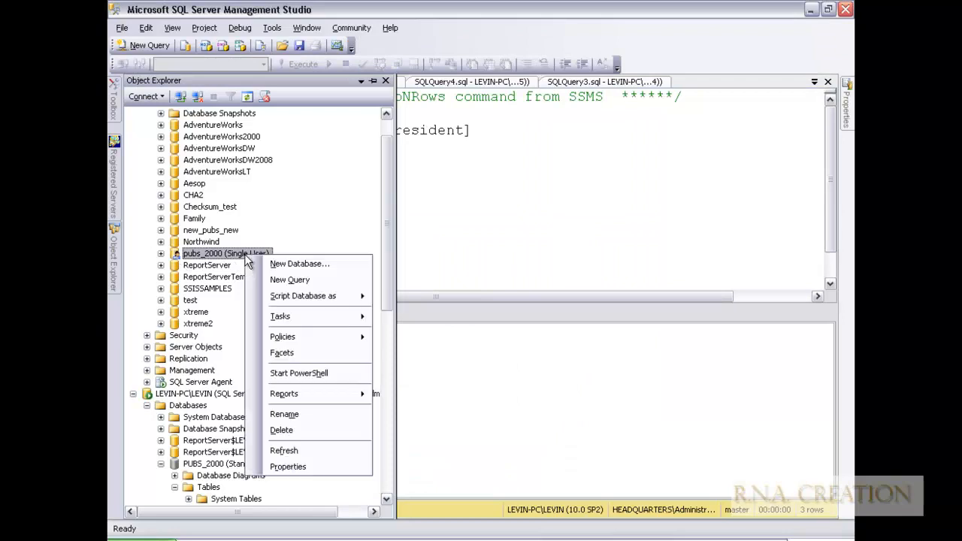
{"action": "left_click", "coordinate": [283, 466]}
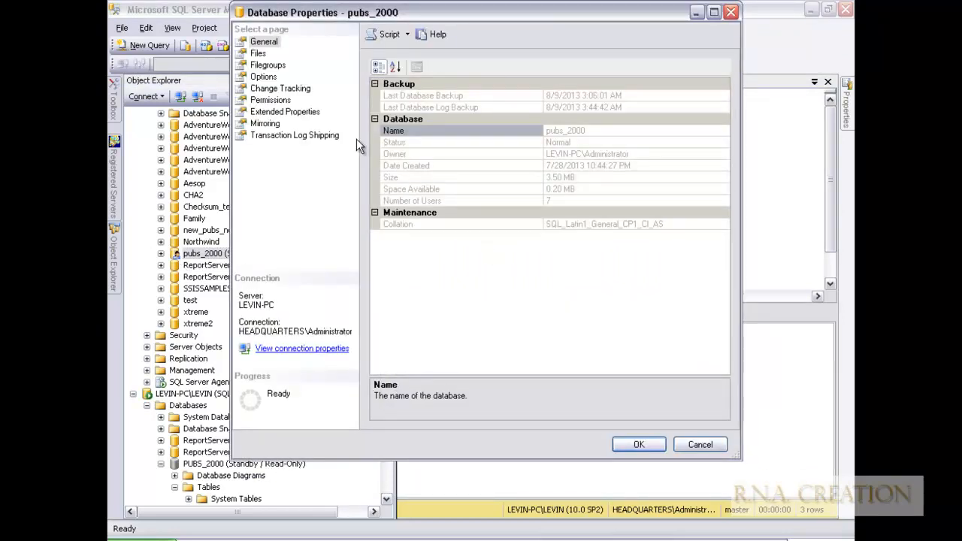
{"action": "left_click", "coordinate": [265, 124]}
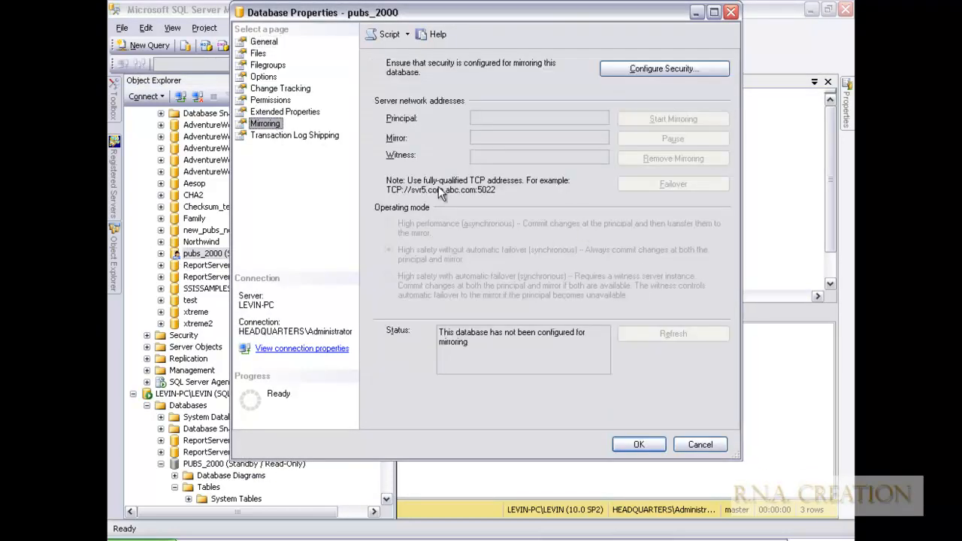
{"action": "left_click", "coordinate": [289, 112]}
{"action": "left_click", "coordinate": [272, 101]}
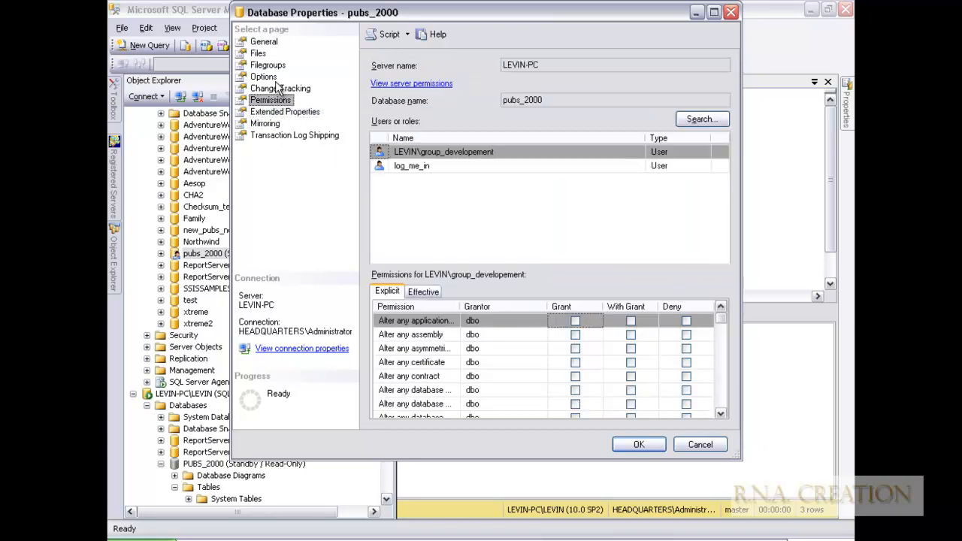
{"action": "left_click", "coordinate": [264, 77]}
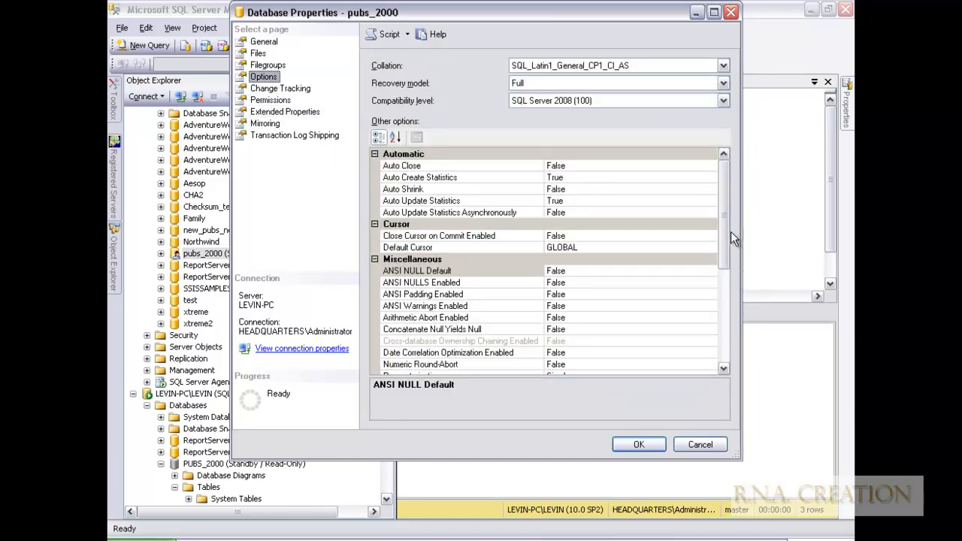
{"action": "scroll", "coordinate": [726, 336], "scroll_direction": "down", "scroll_amount": 5}
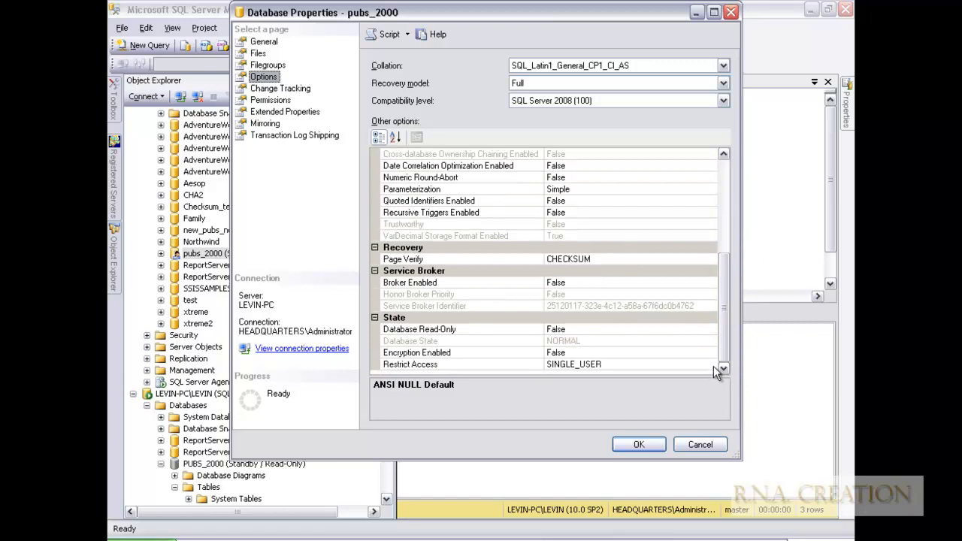
{"action": "left_click", "coordinate": [711, 364]}
{"action": "left_click", "coordinate": [711, 364]}
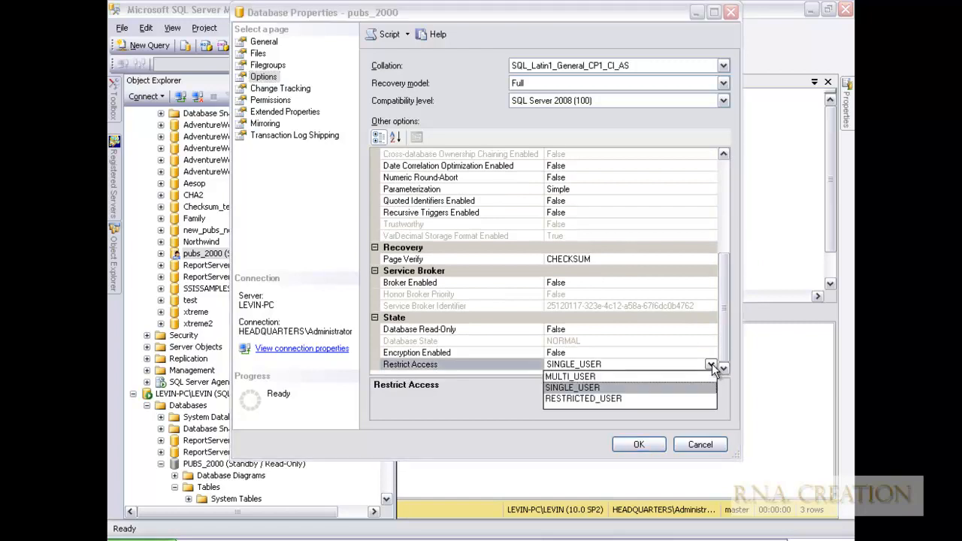
{"action": "left_click", "coordinate": [652, 376]}
{"action": "left_click", "coordinate": [635, 445]}
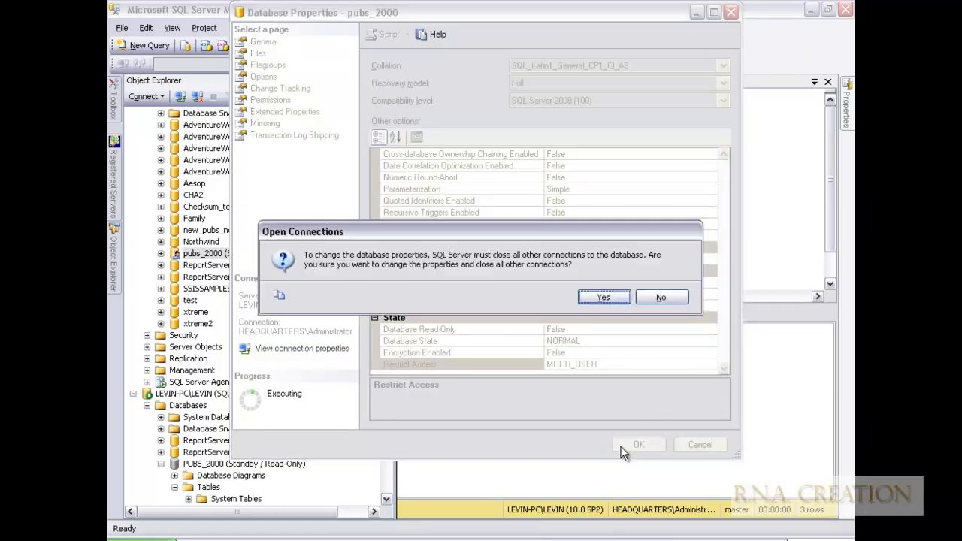
{"action": "left_click", "coordinate": [613, 300]}
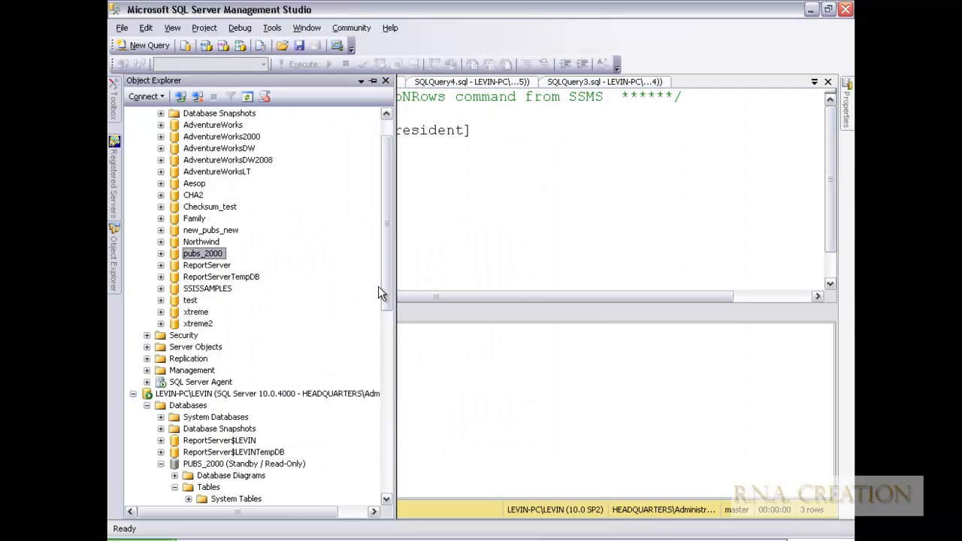
{"action": "left_click_drag", "start_coordinate": [389, 263], "coordinate": [382, 350]}
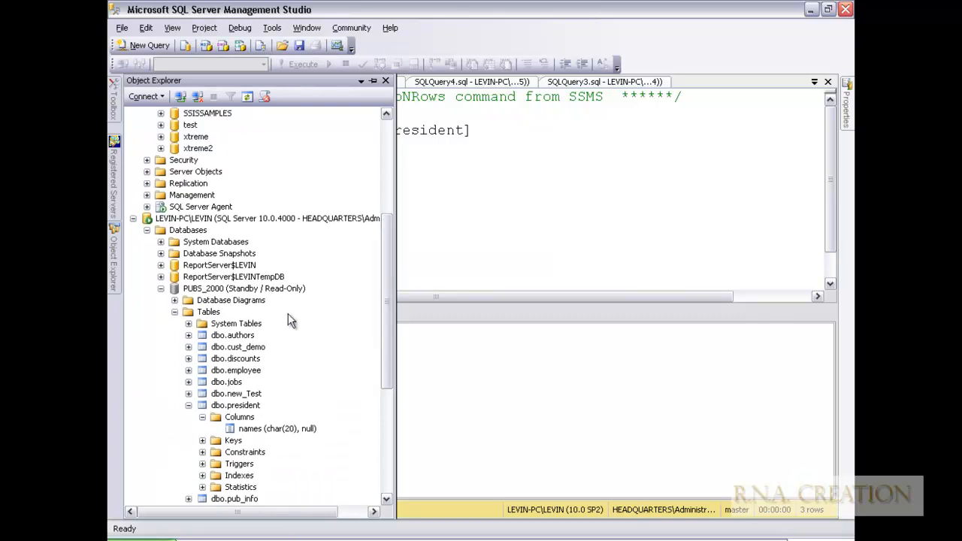
{"action": "right_click", "coordinate": [268, 291]}
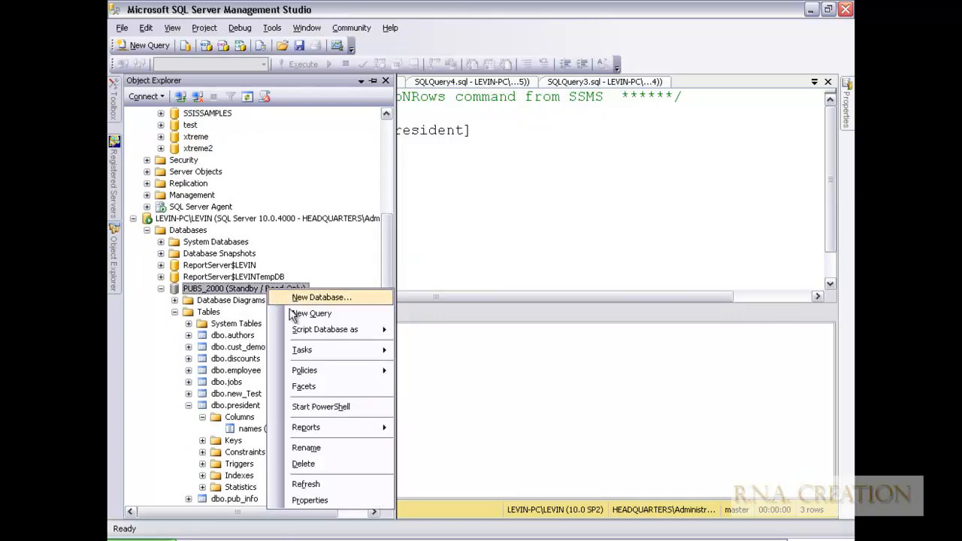
{"action": "mouse_move", "coordinate": [304, 351]}
{"action": "mouse_move", "coordinate": [443, 364]}
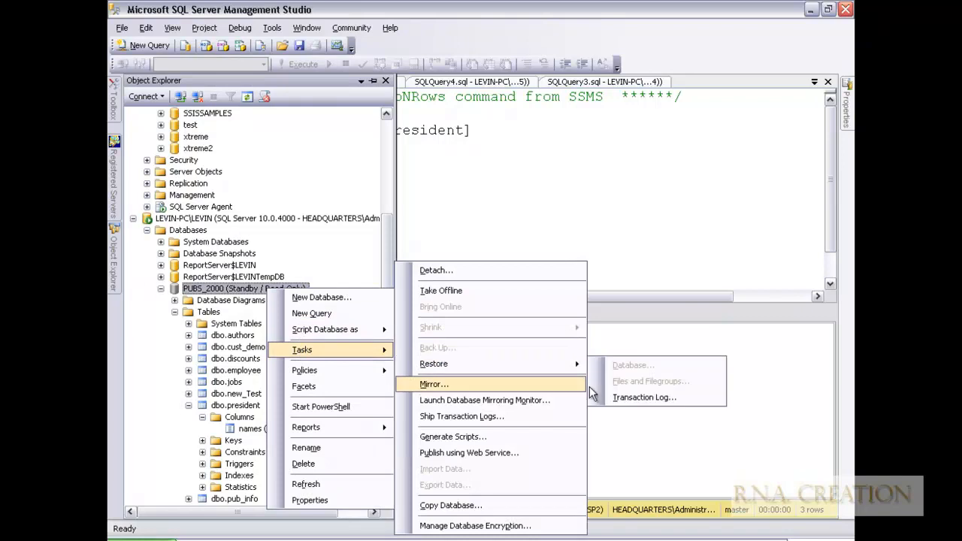
{"action": "left_click", "coordinate": [632, 397]}
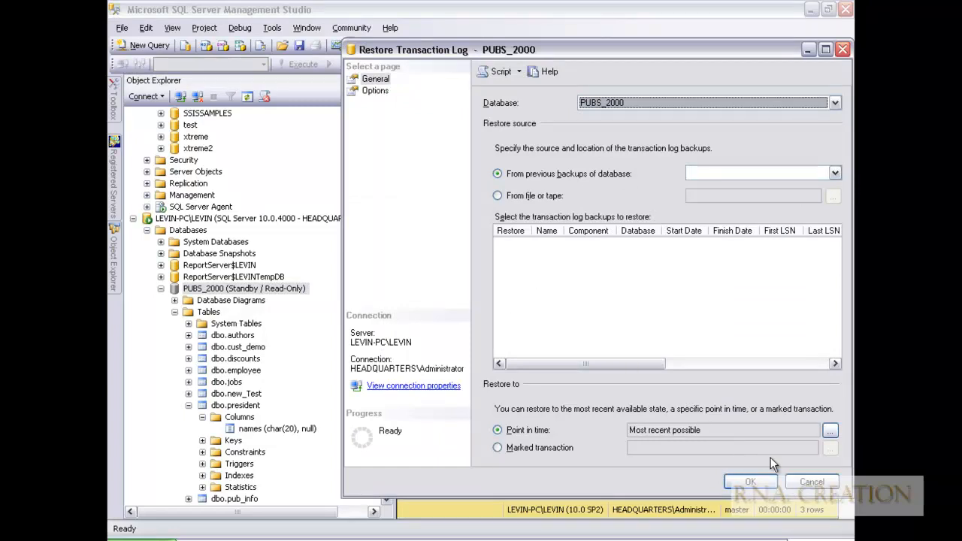
{"action": "left_click", "coordinate": [795, 482]}
Switch to SQL Server Configuration Manager and start the SQL Server Agent (LEVIN) service.
{"action": "left_click_drag", "start_coordinate": [388, 265], "coordinate": [392, 419]}
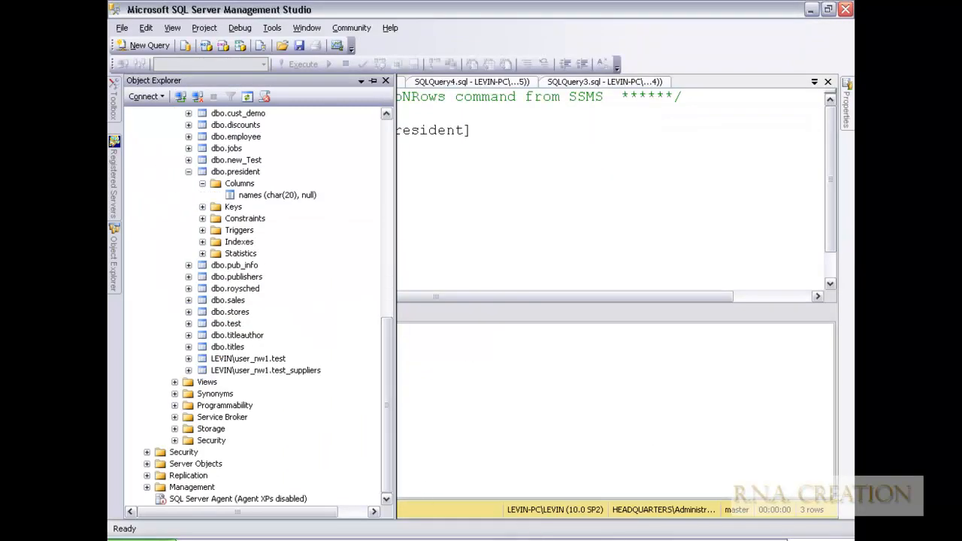
{"action": "left_click", "coordinate": [529, 540]}
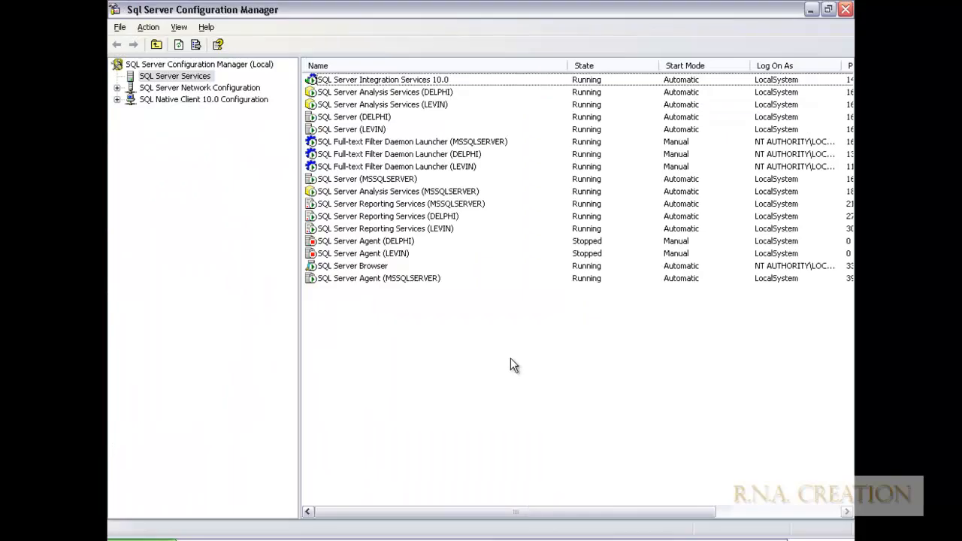
{"action": "left_click", "coordinate": [376, 255]}
{"action": "right_click", "coordinate": [376, 254]}
{"action": "left_click", "coordinate": [386, 262]}
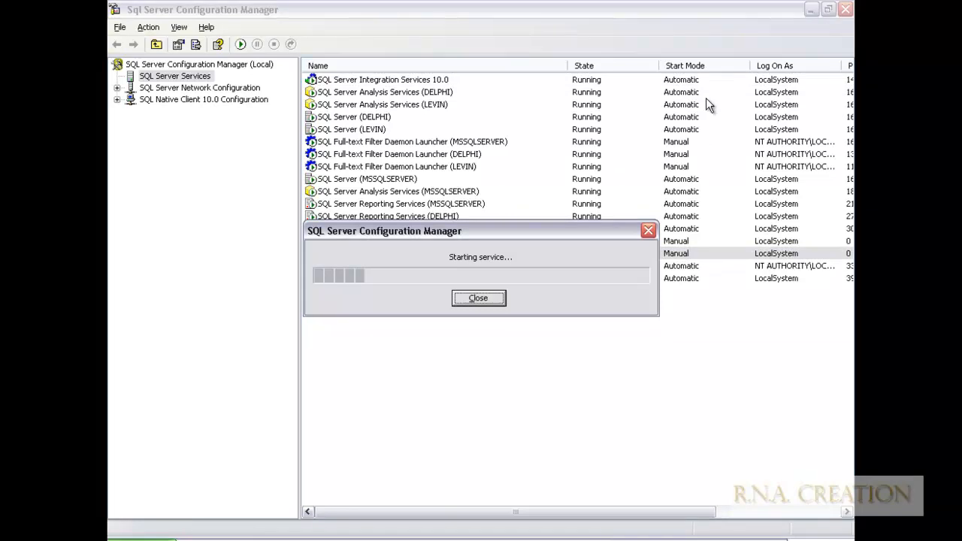
Return to SQL Server Management Studio and query the top 1000 rows of dbo.president in the secondary PUBS_2000 database.
{"action": "left_click", "coordinate": [811, 10]}
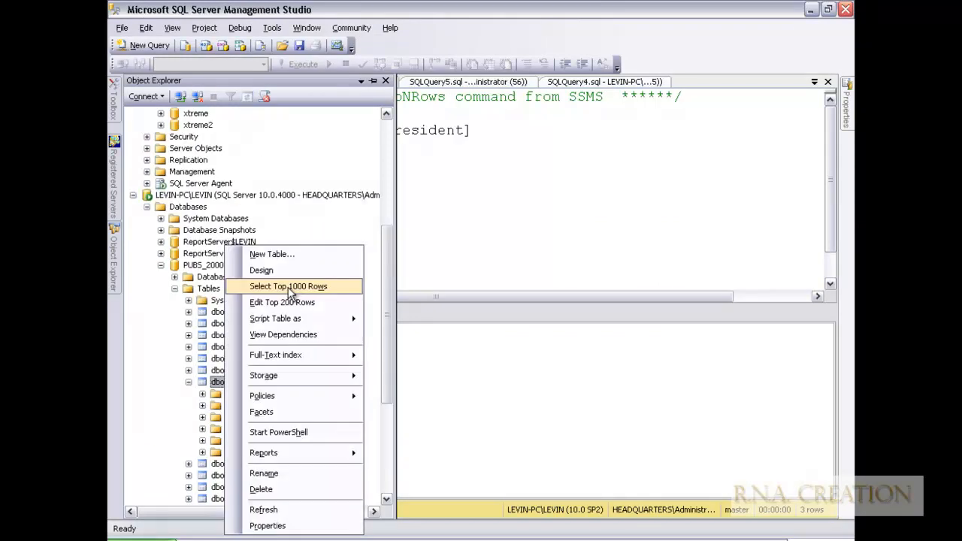
{"action": "left_click", "coordinate": [287, 286]}
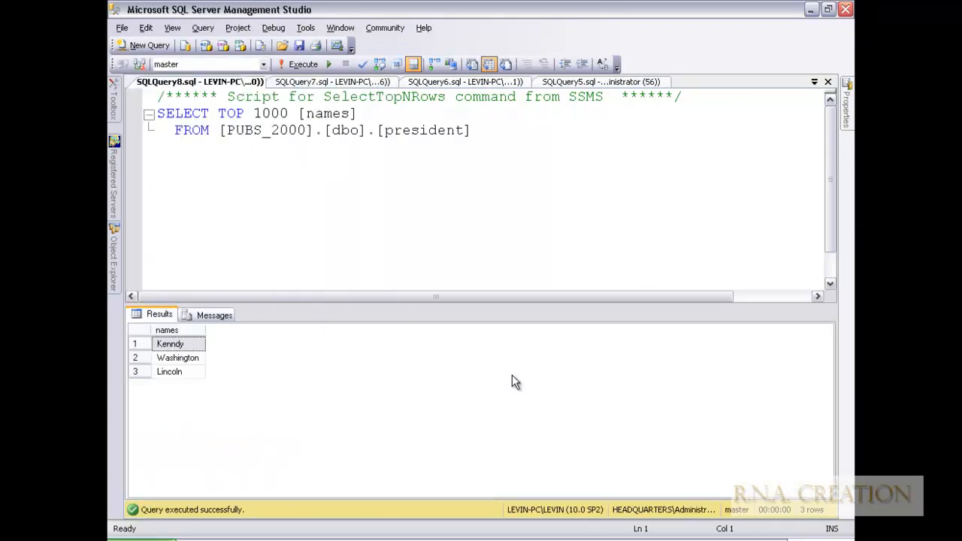
{"action": "left_click", "coordinate": [121, 258]}
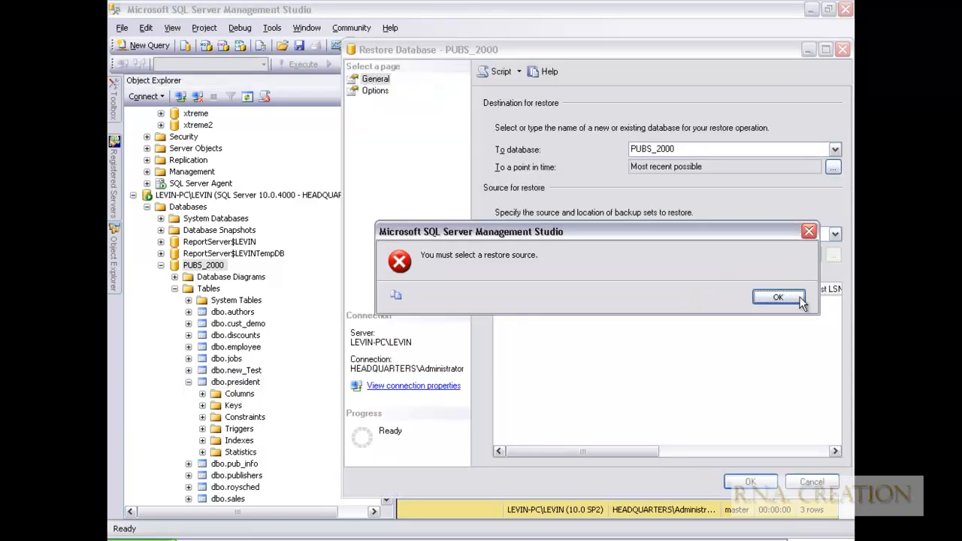
{"action": "left_click", "coordinate": [786, 297]}
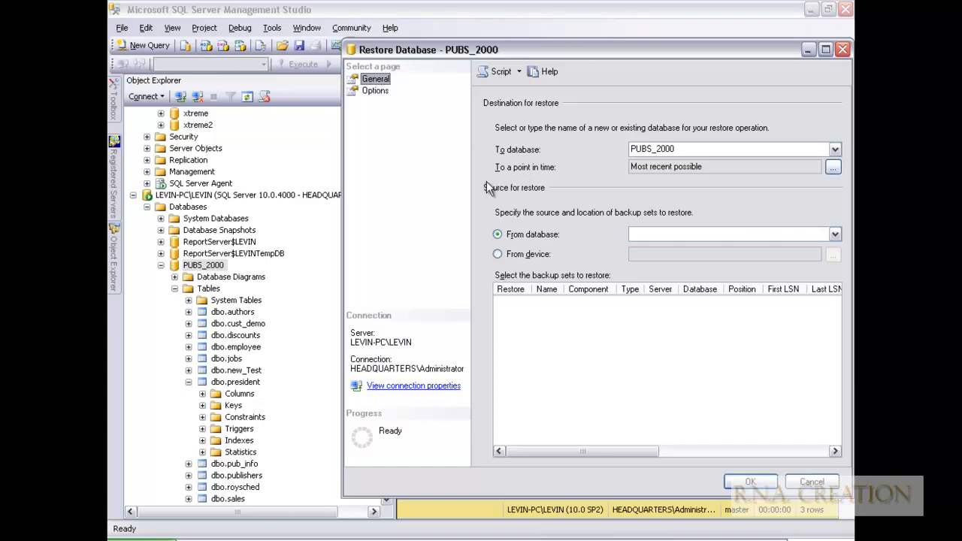
{"action": "left_click", "coordinate": [530, 256]}
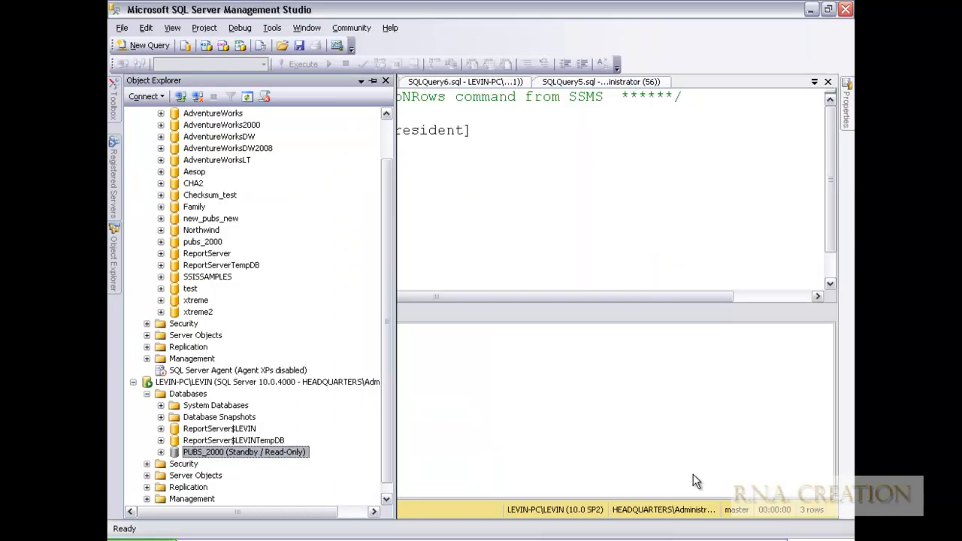
Start a transaction log restore on the secondary PUBS_2000 database and use the file D:\tail.trn as its source.
{"action": "right_click", "coordinate": [289, 454]}
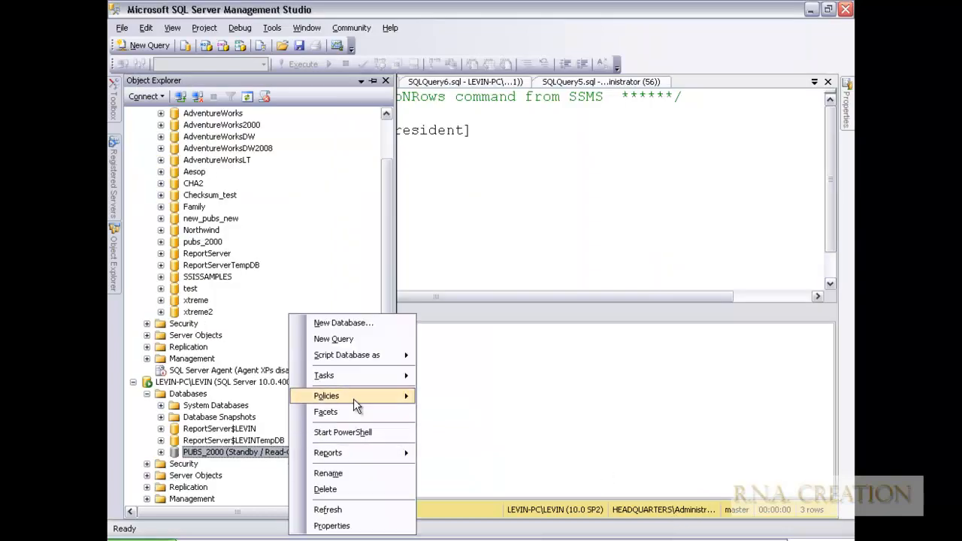
{"action": "mouse_move", "coordinate": [366, 377]}
{"action": "mouse_move", "coordinate": [489, 364]}
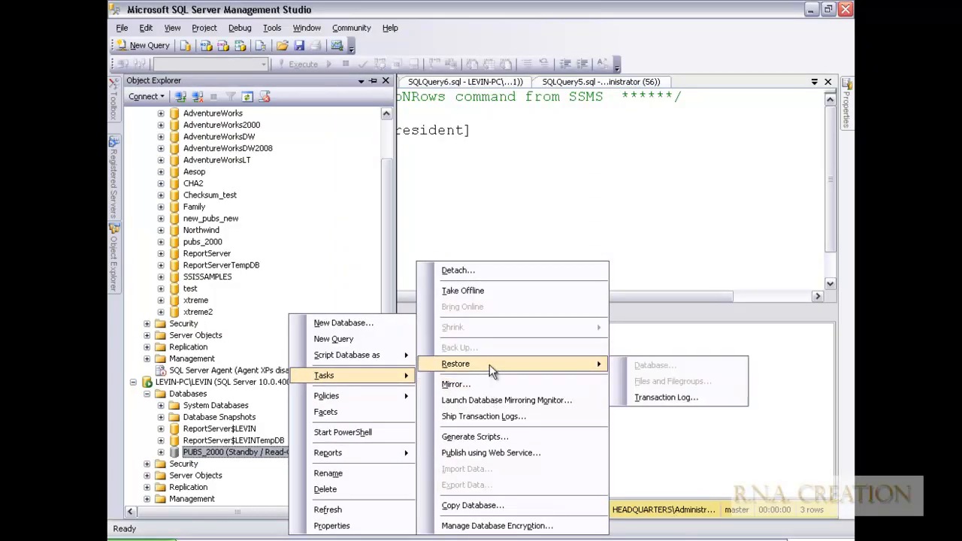
{"action": "left_click", "coordinate": [651, 396]}
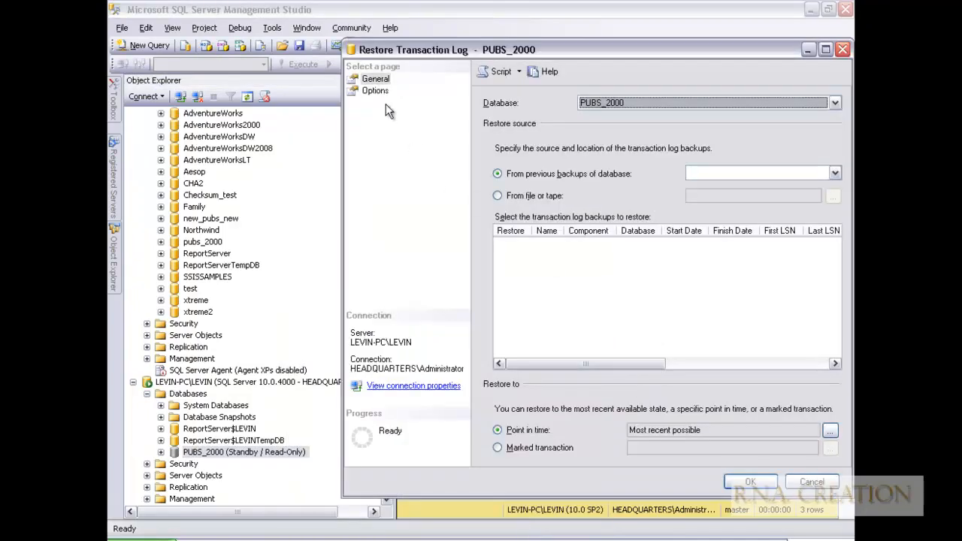
{"action": "left_click", "coordinate": [375, 91]}
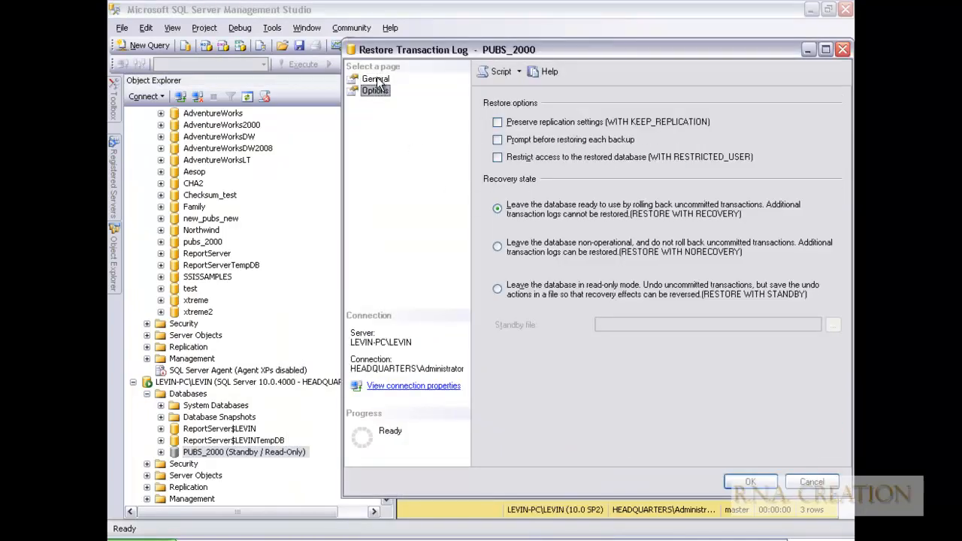
{"action": "left_click", "coordinate": [378, 80]}
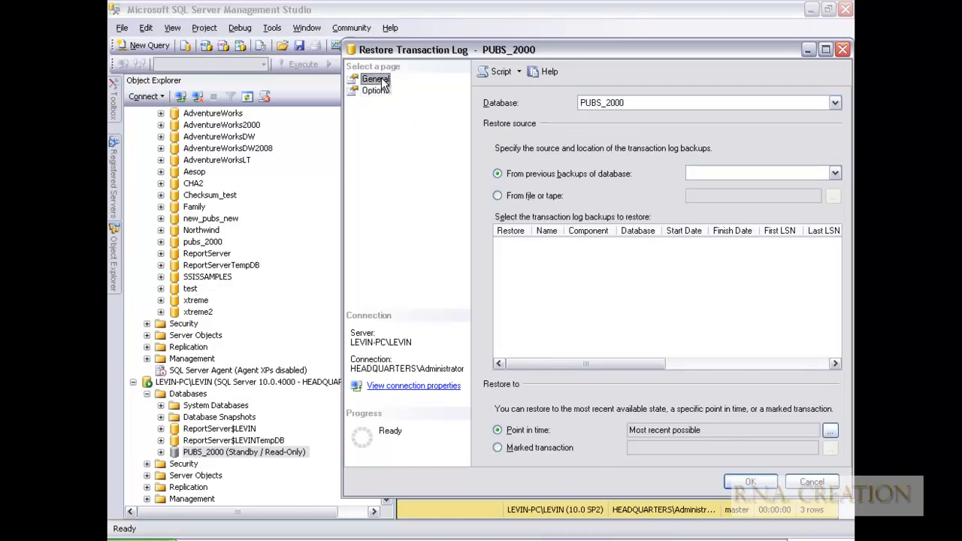
{"action": "left_click", "coordinate": [536, 197]}
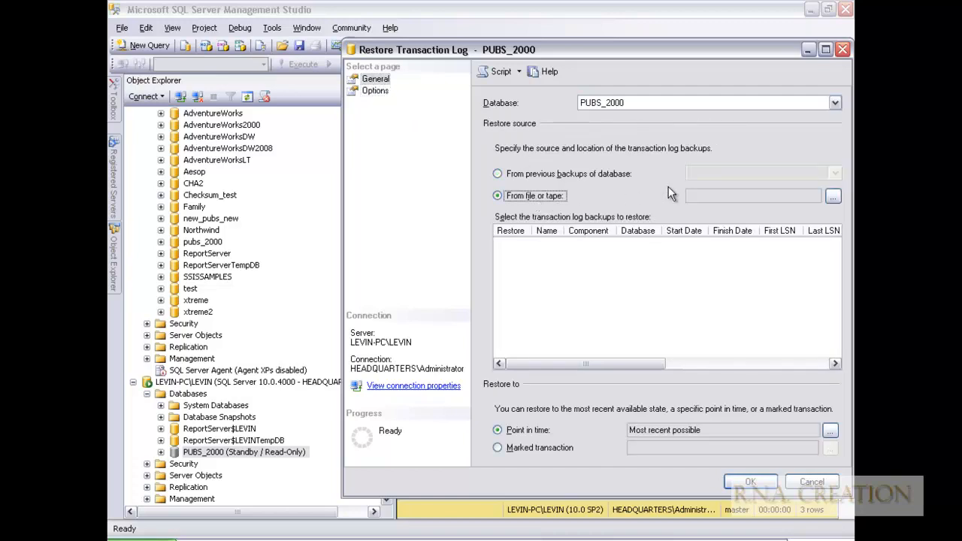
{"action": "left_click", "coordinate": [833, 195]}
{"action": "left_click", "coordinate": [748, 233]}
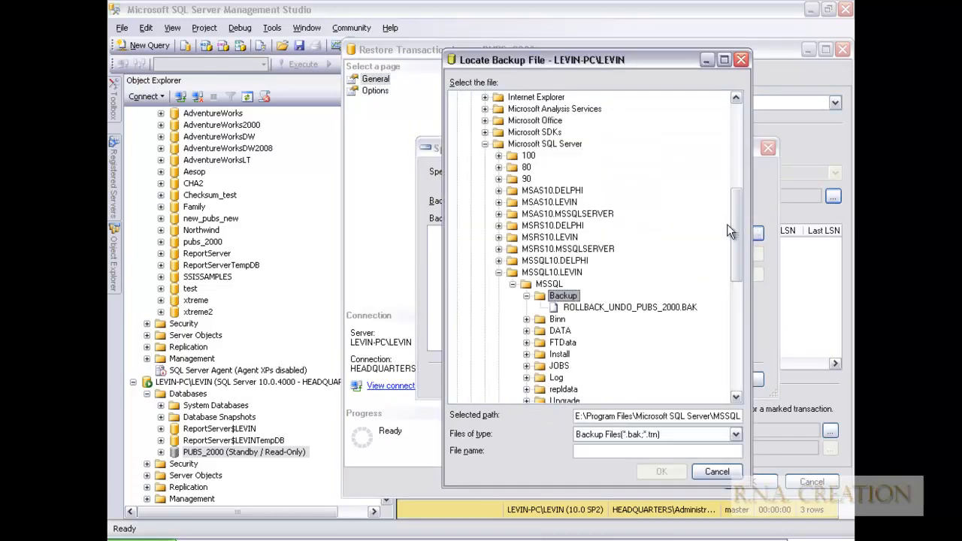
{"action": "left_click_drag", "start_coordinate": [740, 213], "coordinate": [740, 131]}
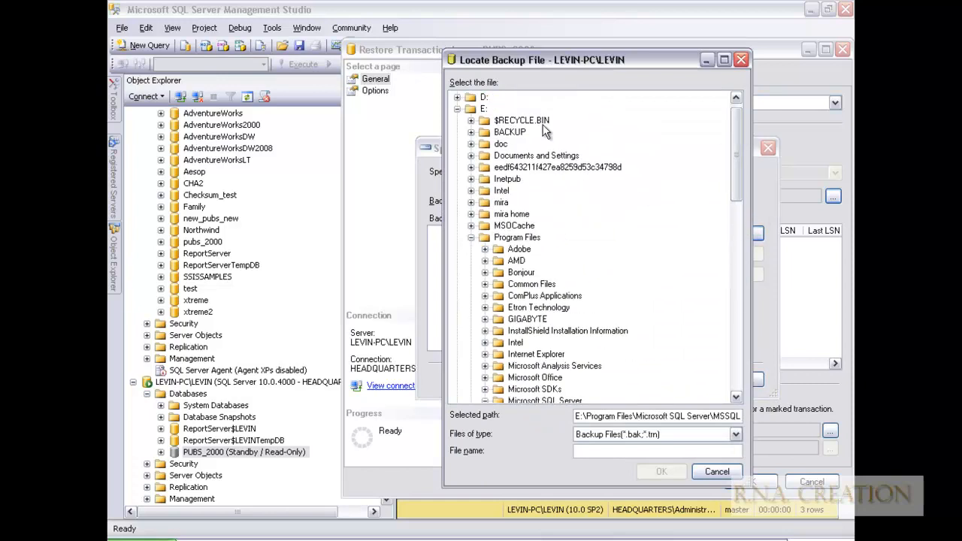
{"action": "left_click", "coordinate": [483, 98]}
{"action": "double_click", "coordinate": [505, 331]}
{"action": "left_click", "coordinate": [622, 380]}
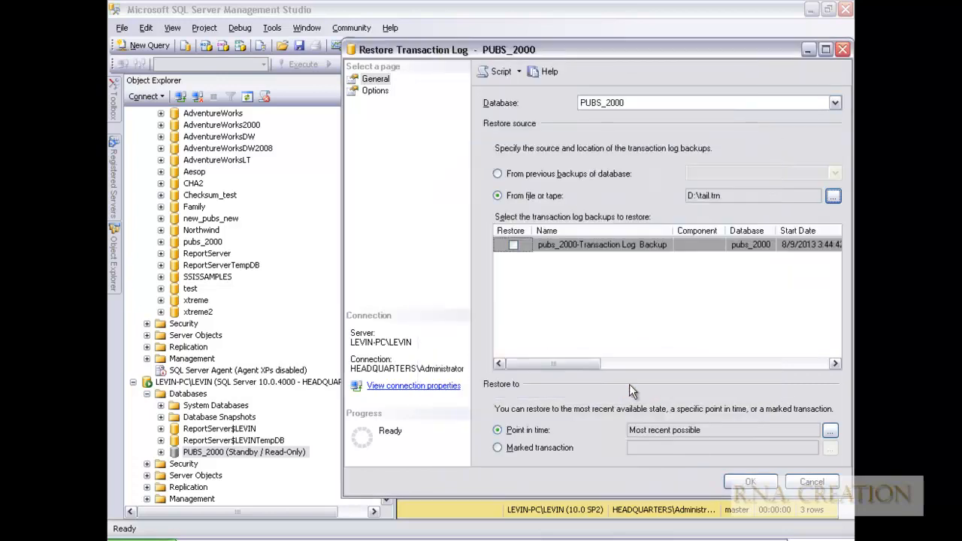
Include the pubs_2000 transaction log backup and restore it to the secondary database, keeping the RESTORE WITH RECOVERY state.
{"action": "left_click", "coordinate": [513, 245]}
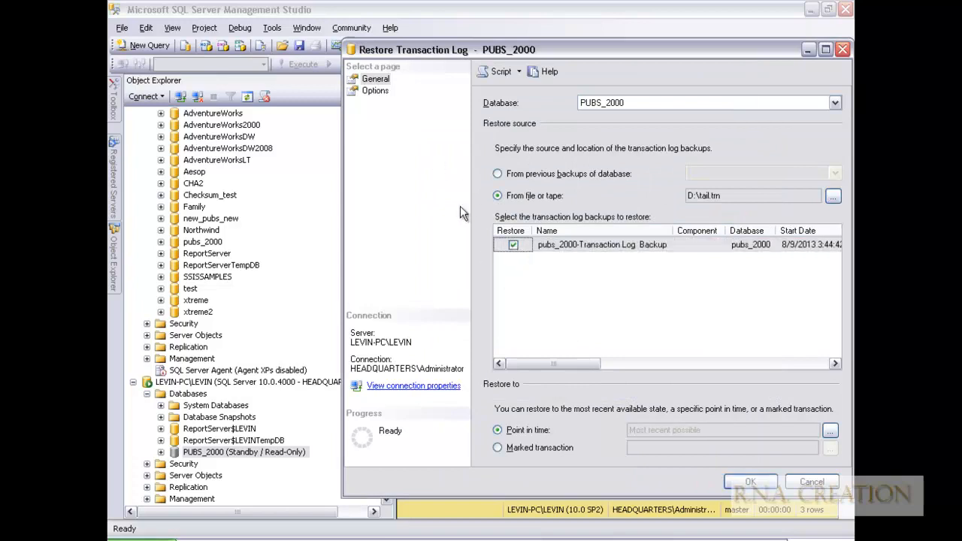
{"action": "left_click", "coordinate": [375, 90]}
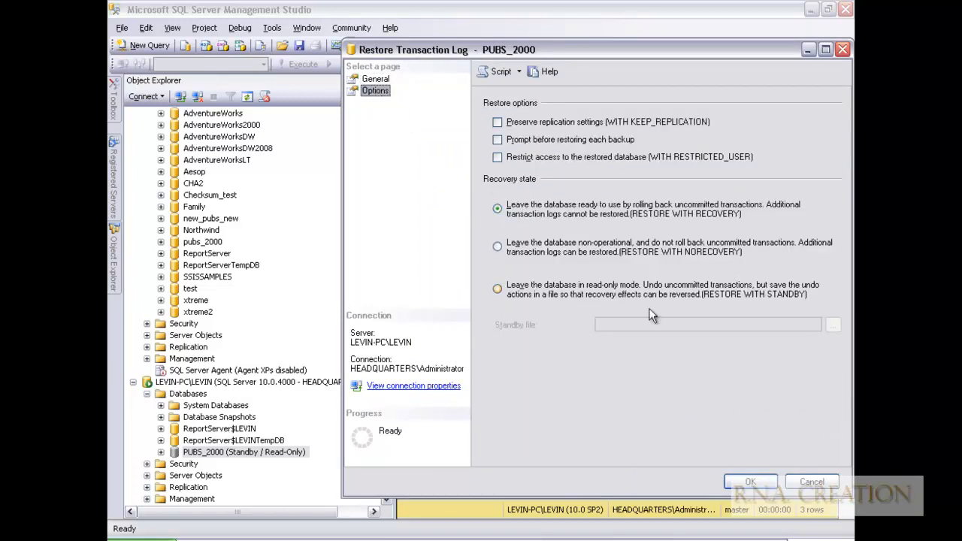
{"action": "left_click", "coordinate": [750, 480]}
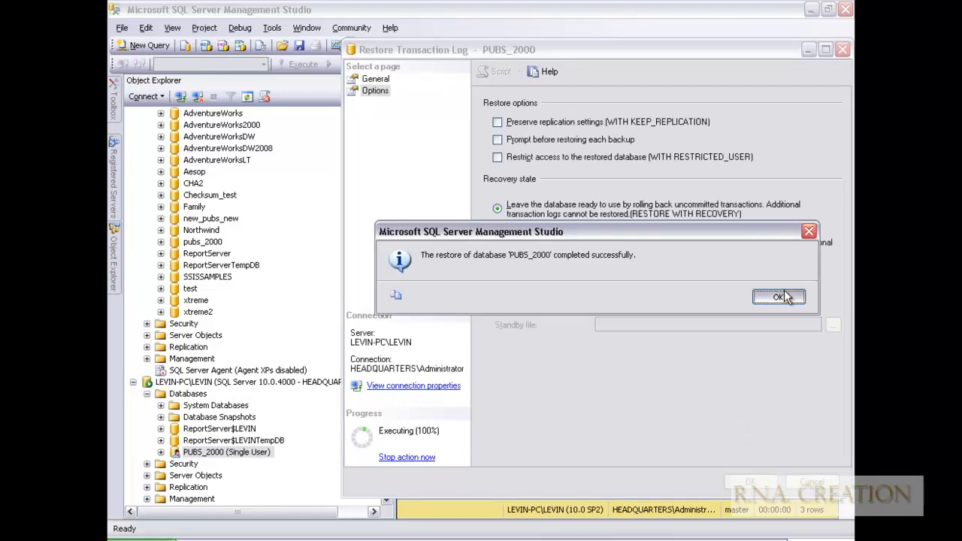
{"action": "left_click", "coordinate": [779, 297]}
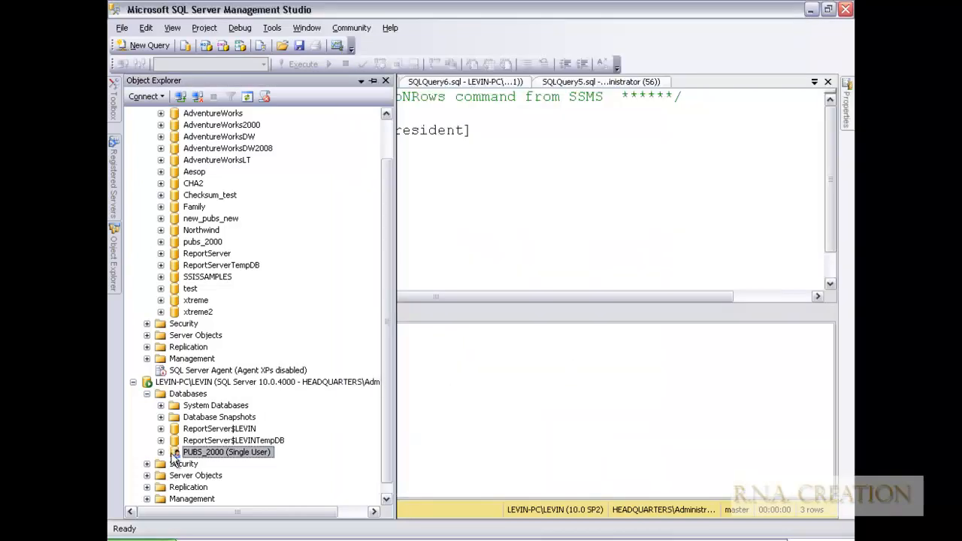
Set Restrict Access to MULTI_USER in the secondary PUBS_2000 database's properties and agree to close all other connections.
{"action": "right_click", "coordinate": [211, 454]}
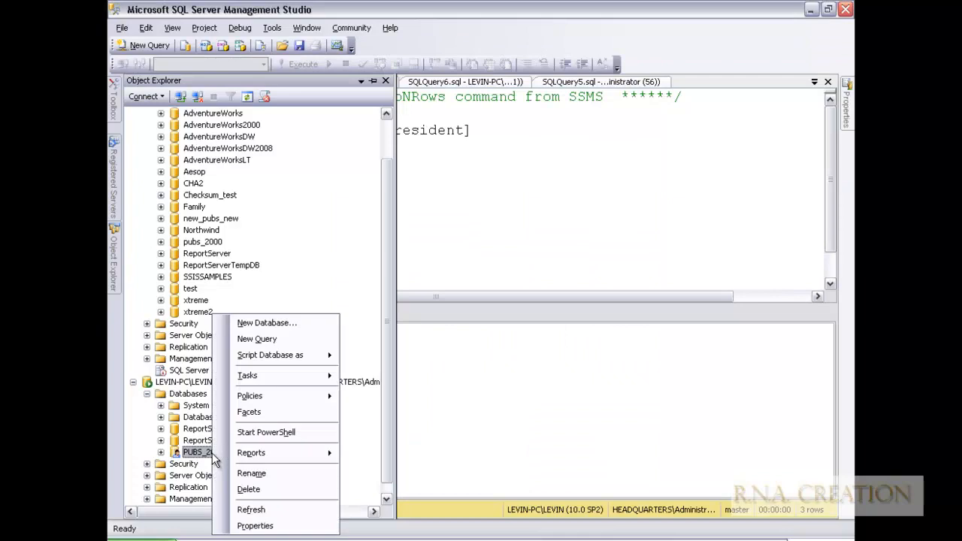
{"action": "left_click", "coordinate": [263, 525]}
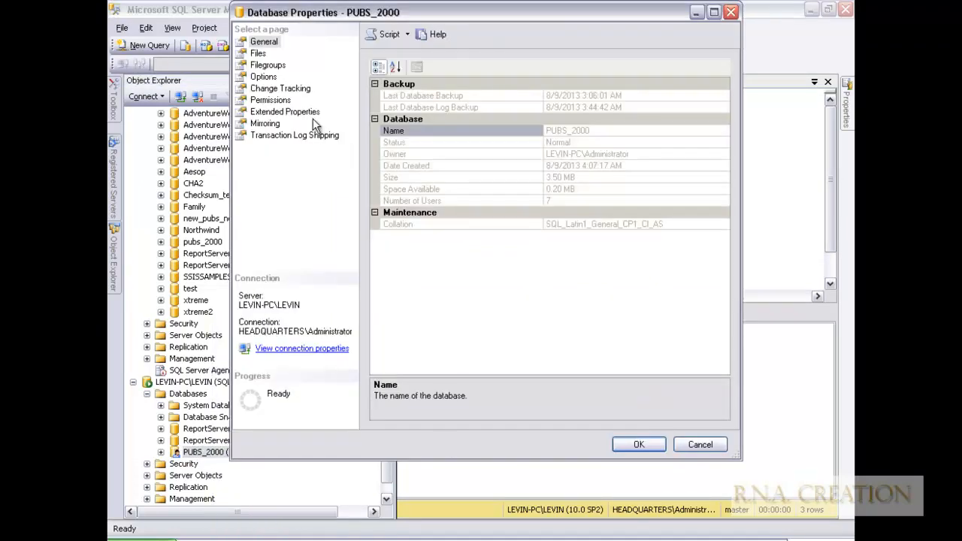
{"action": "left_click", "coordinate": [269, 78]}
{"action": "left_click_drag", "start_coordinate": [724, 244], "coordinate": [722, 356]}
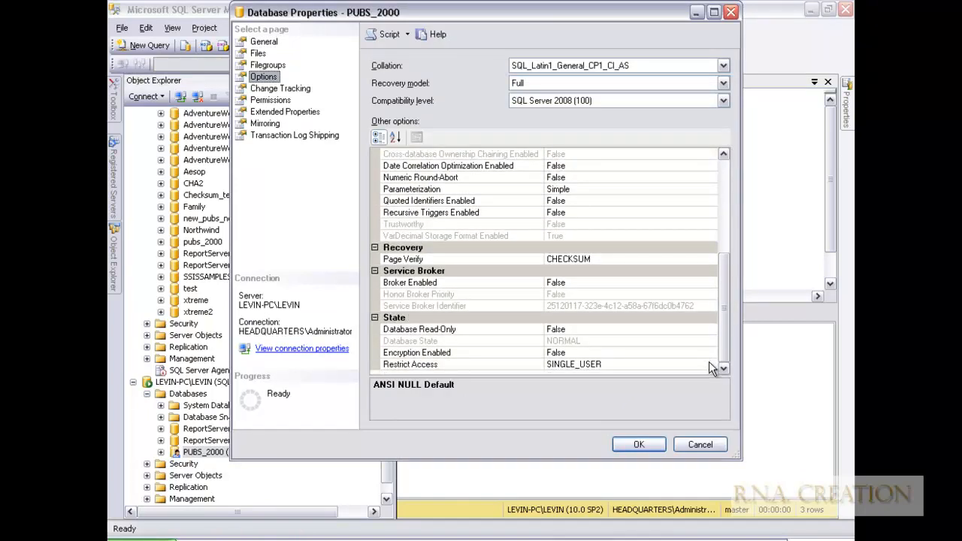
{"action": "left_click", "coordinate": [711, 365]}
{"action": "left_click", "coordinate": [710, 365]}
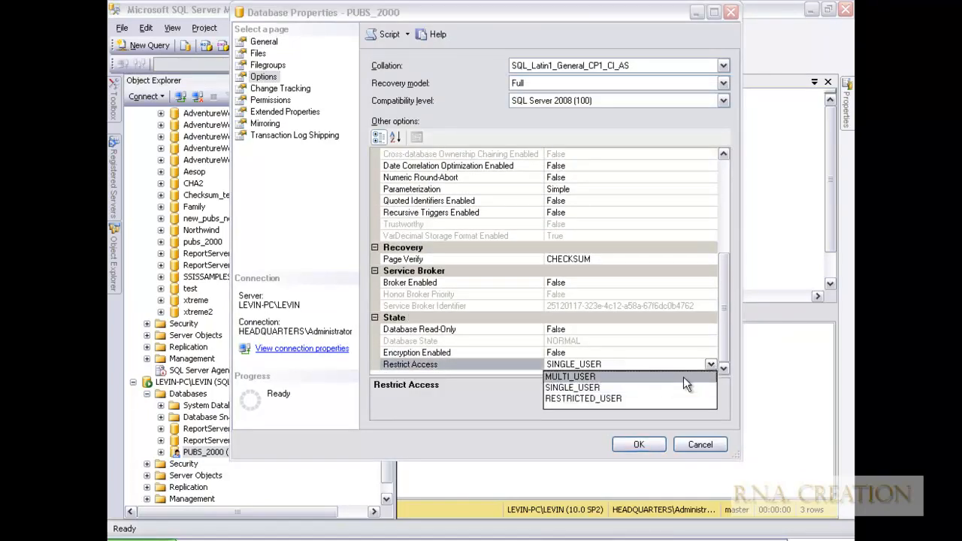
{"action": "left_click", "coordinate": [684, 377]}
{"action": "left_click", "coordinate": [640, 449]}
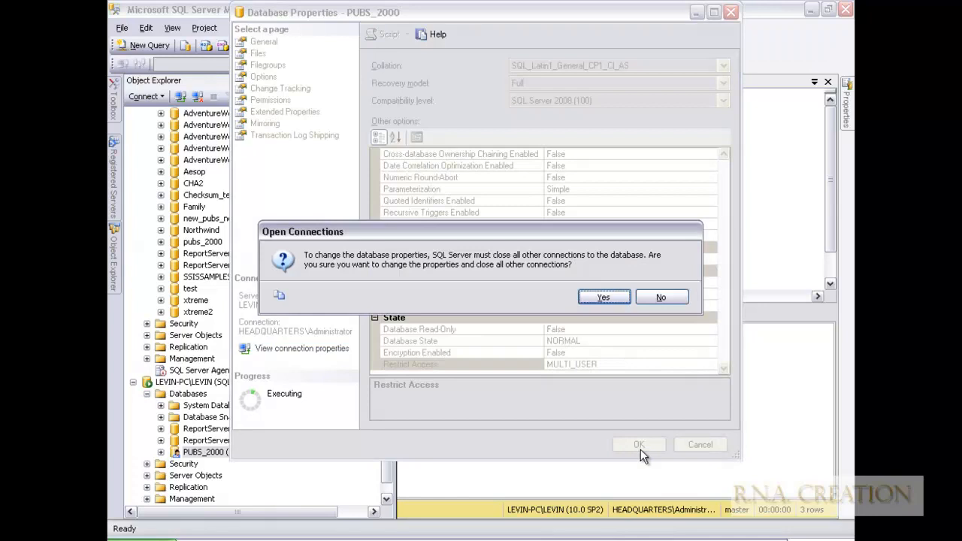
{"action": "left_click", "coordinate": [606, 297]}
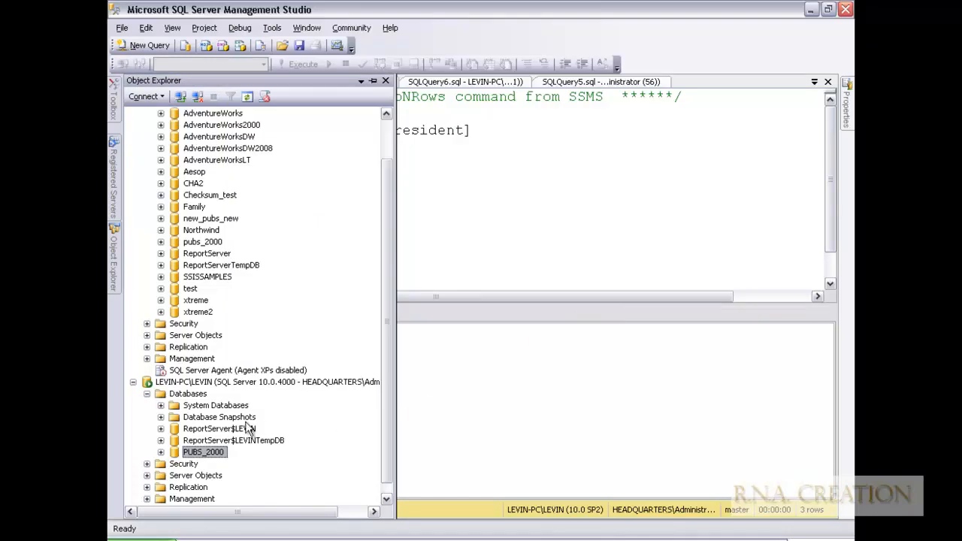
Expand the recovered secondary PUBS_2000 database's tables and query the top 1000 rows of dbo.president.
{"action": "left_click", "coordinate": [160, 452]}
{"action": "left_click", "coordinate": [175, 429]}
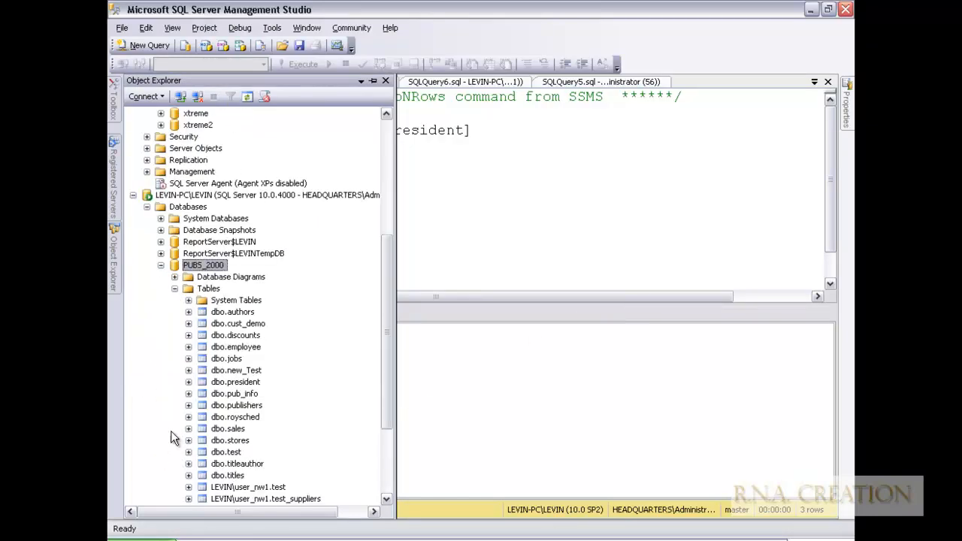
{"action": "right_click", "coordinate": [224, 383]}
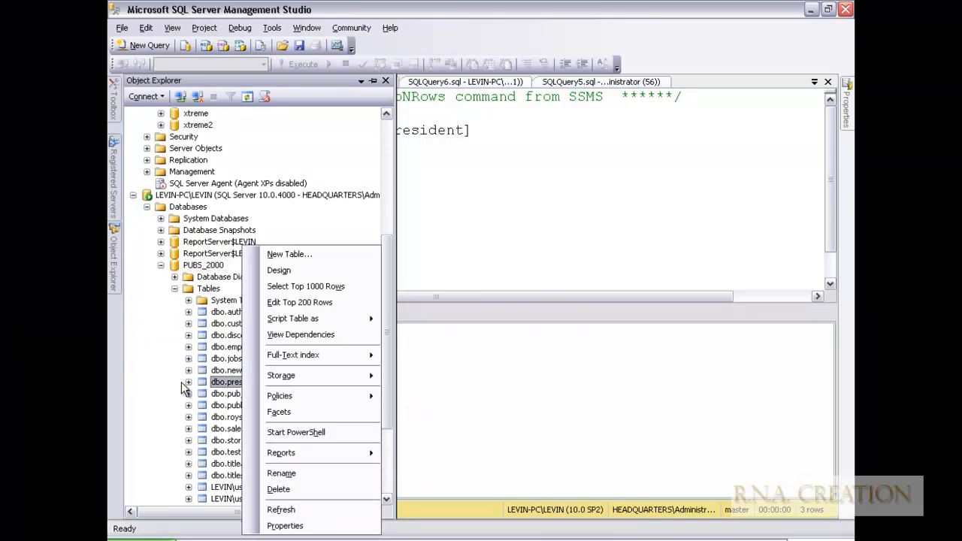
{"action": "left_click", "coordinate": [189, 382]}
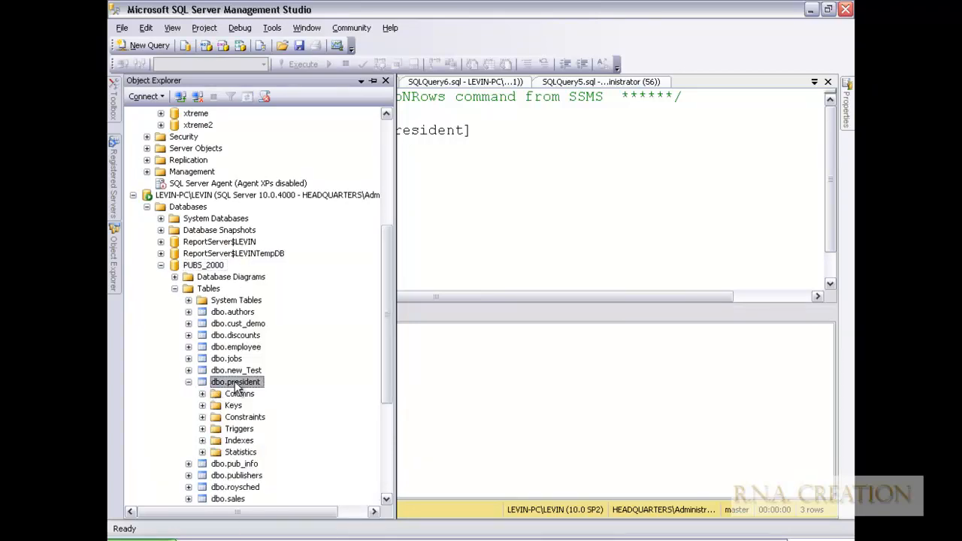
{"action": "right_click", "coordinate": [234, 382]}
{"action": "left_click", "coordinate": [336, 286]}
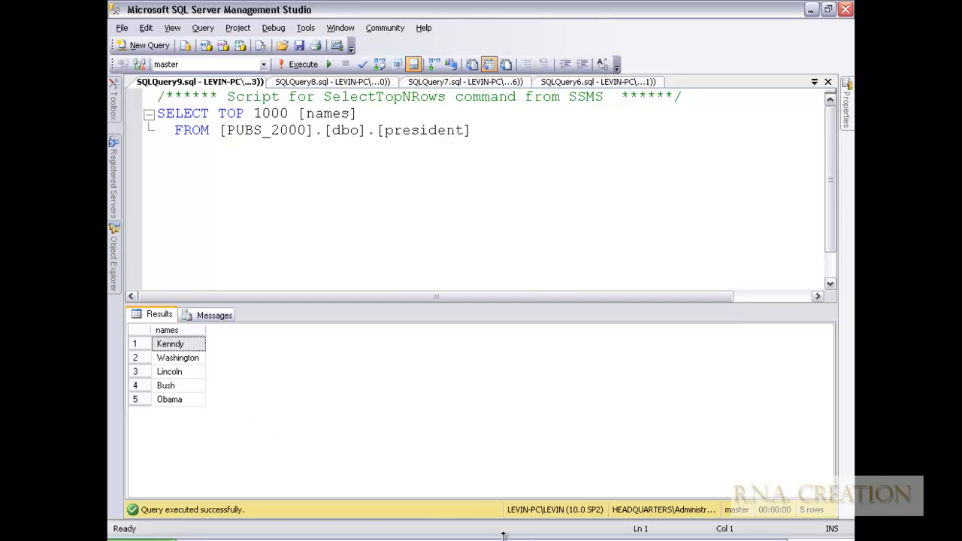
{"action": "left_click", "coordinate": [590, 539]}
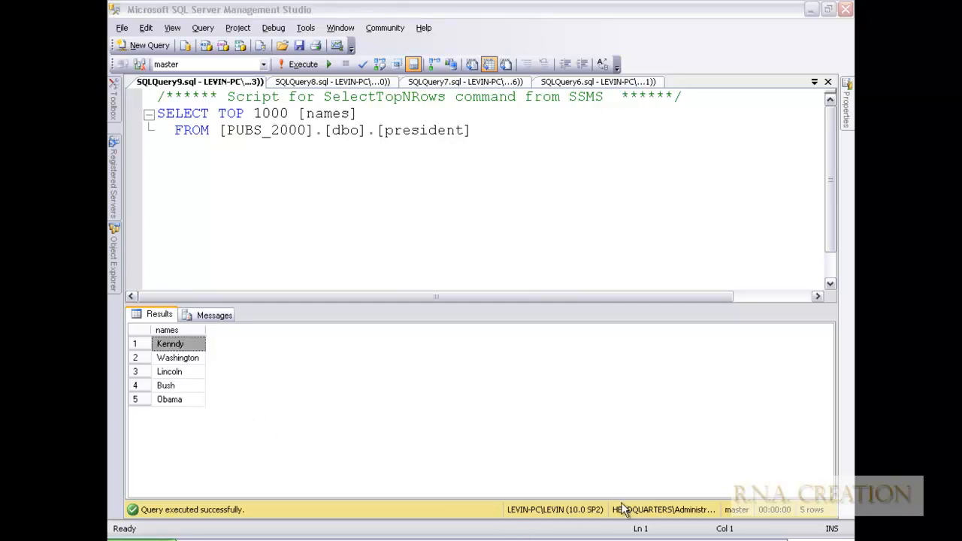